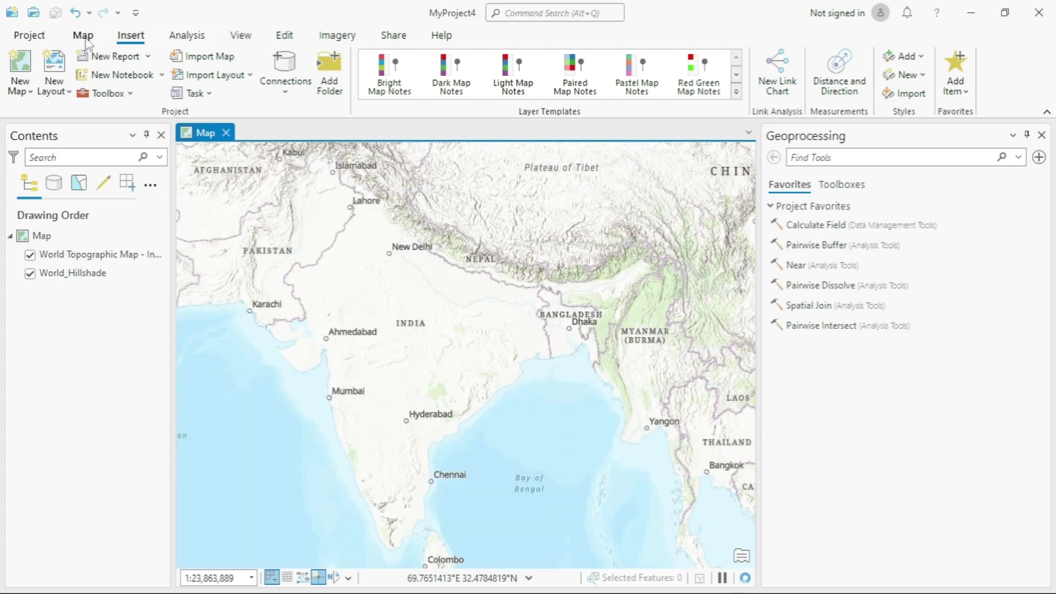
Step: Add elevation.tif, landuse.tif, landuse_vector.shp, roads.shp, social_infra.shp and waterbody.shp from site_suitability_data to the map
left_click(88, 36)
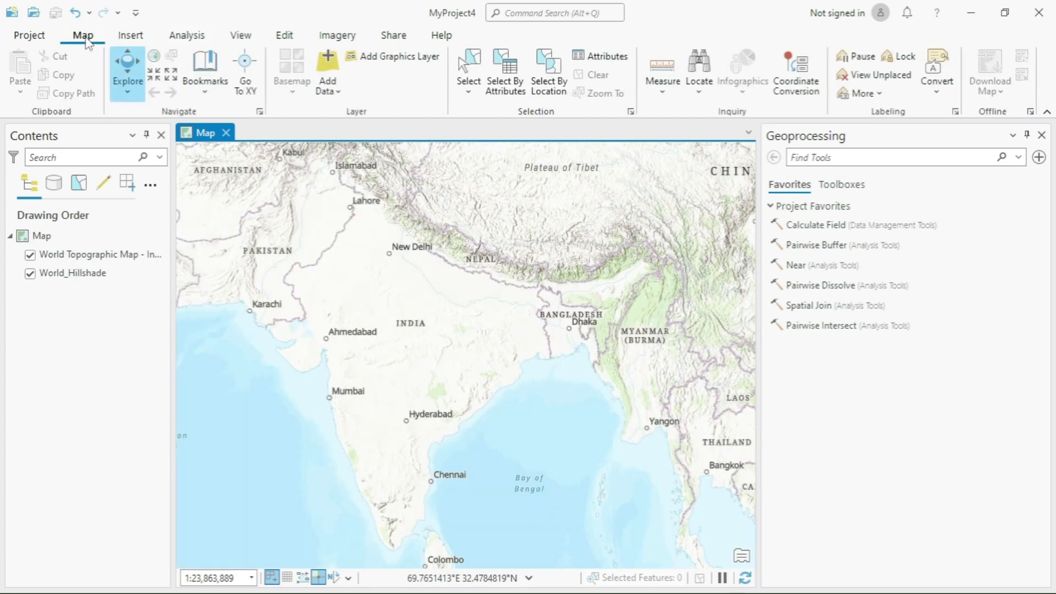
left_click(328, 65)
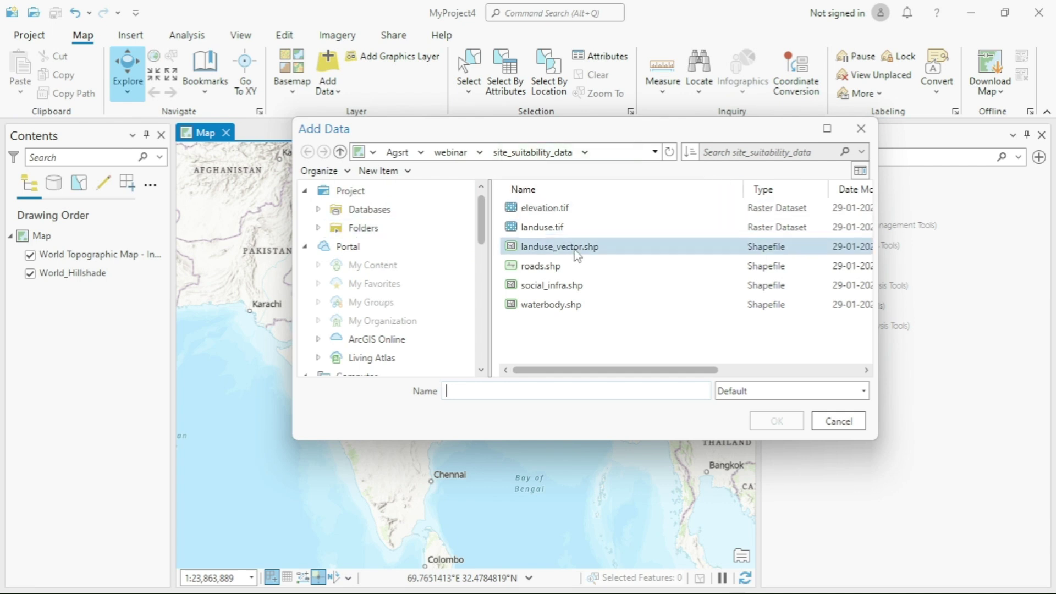
left_click(572, 209)
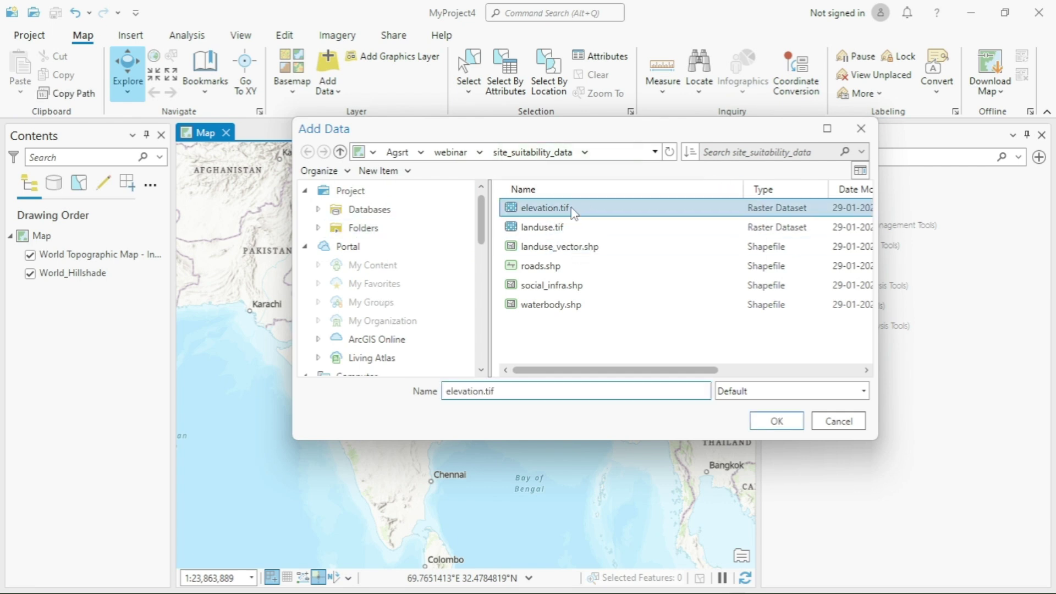
left_click(579, 235, "ctrl")
left_click(582, 247, "ctrl")
left_click(583, 267, "ctrl")
left_click(584, 286, "ctrl")
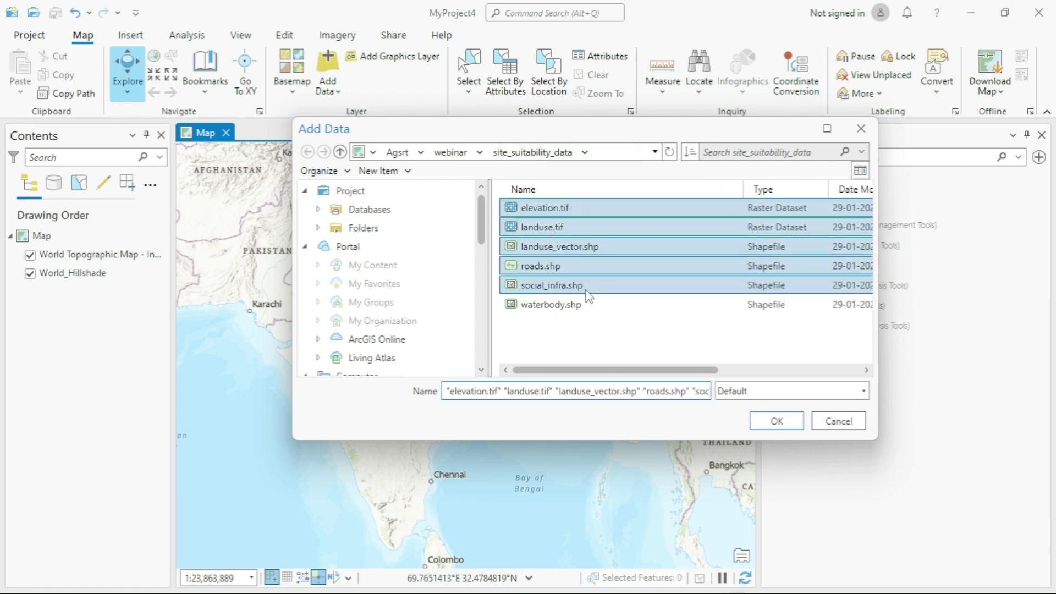
left_click(586, 305, "ctrl")
left_click(789, 423)
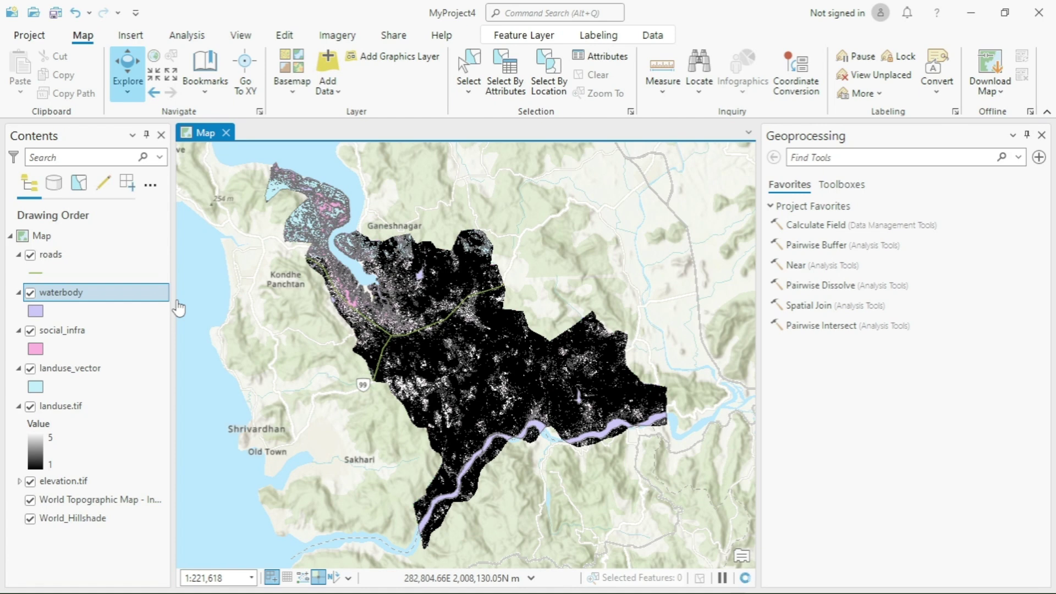
Step: Search the geoprocessing tools for slope and open the Spatial Analyst Slope tool with elevation.tif as the input raster
left_click(242, 37)
left_click(299, 57)
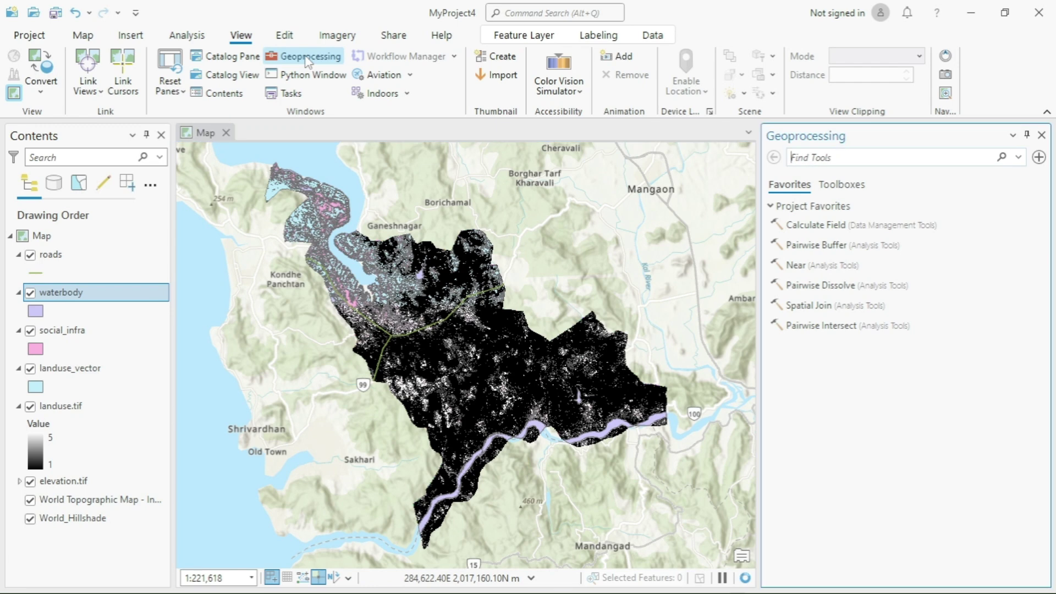
left_click(922, 160)
type("slope")
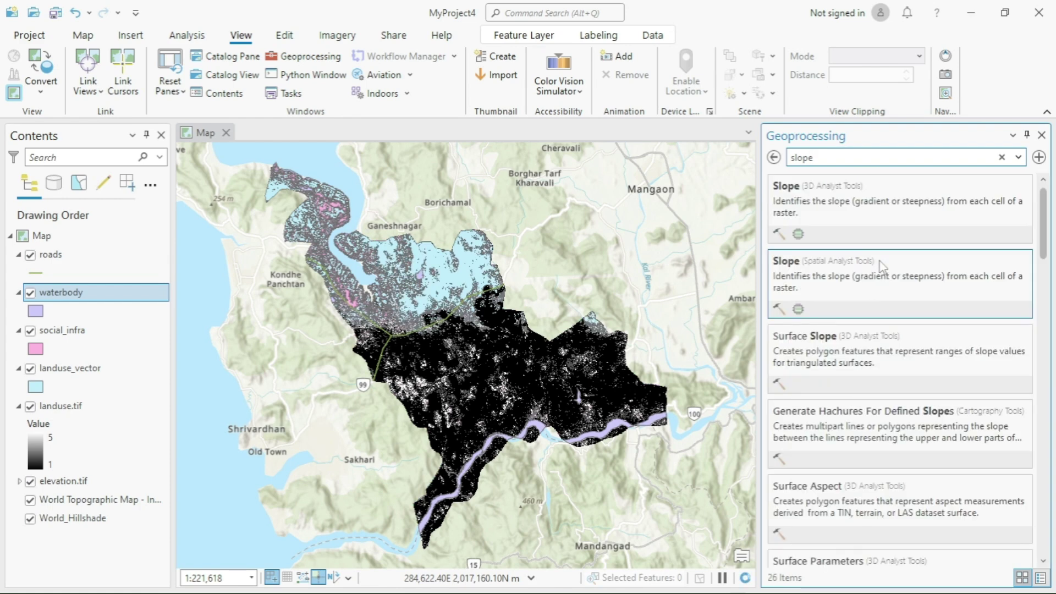
left_click(881, 266)
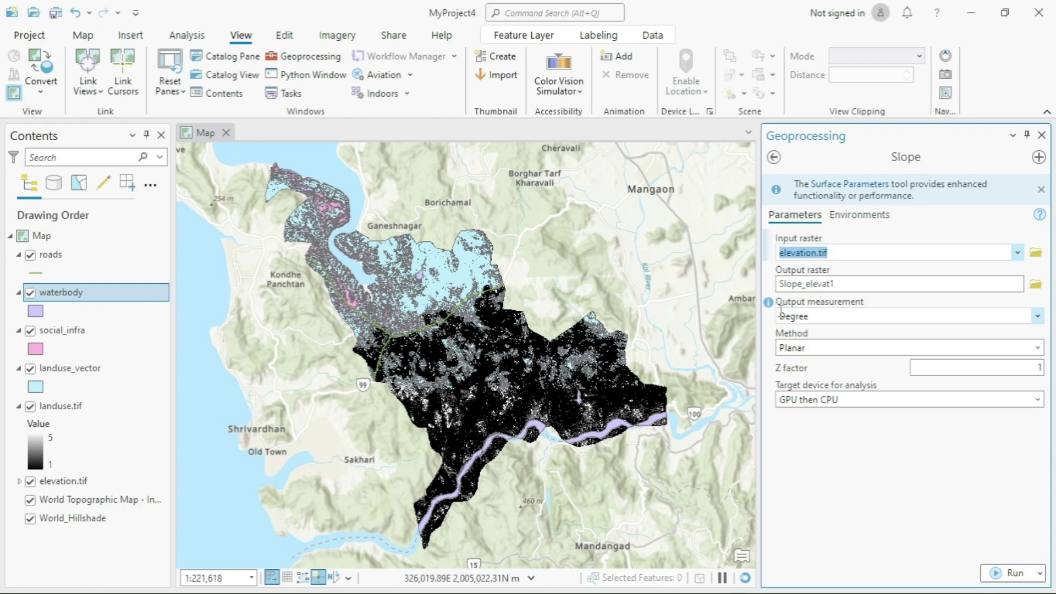
Step: Create a results folder inside the webinar folder and save the Slope output raster there as slope
left_click(1036, 285)
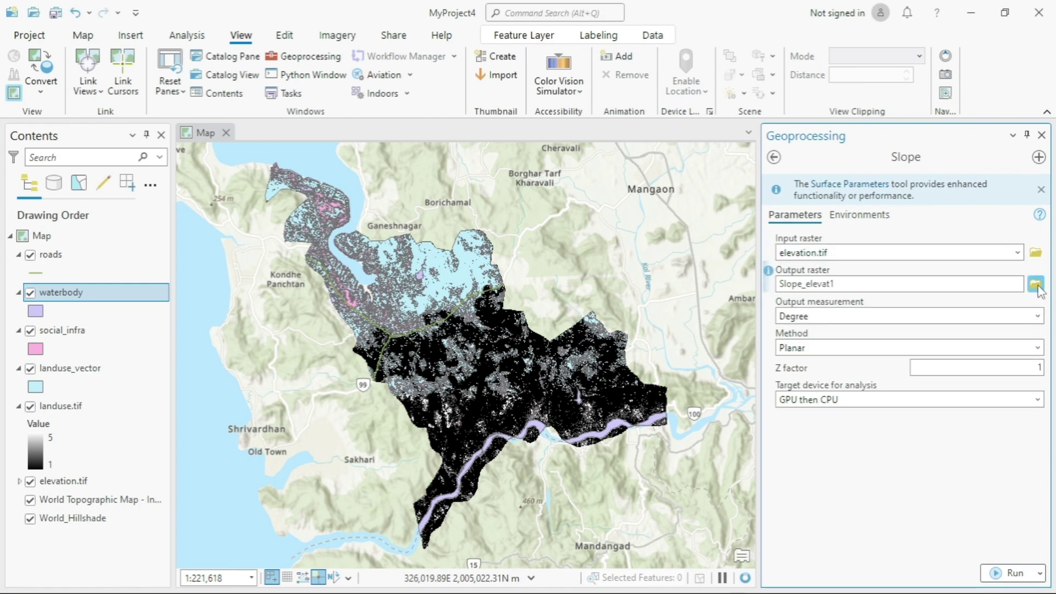
left_click(1036, 284)
left_click(371, 339)
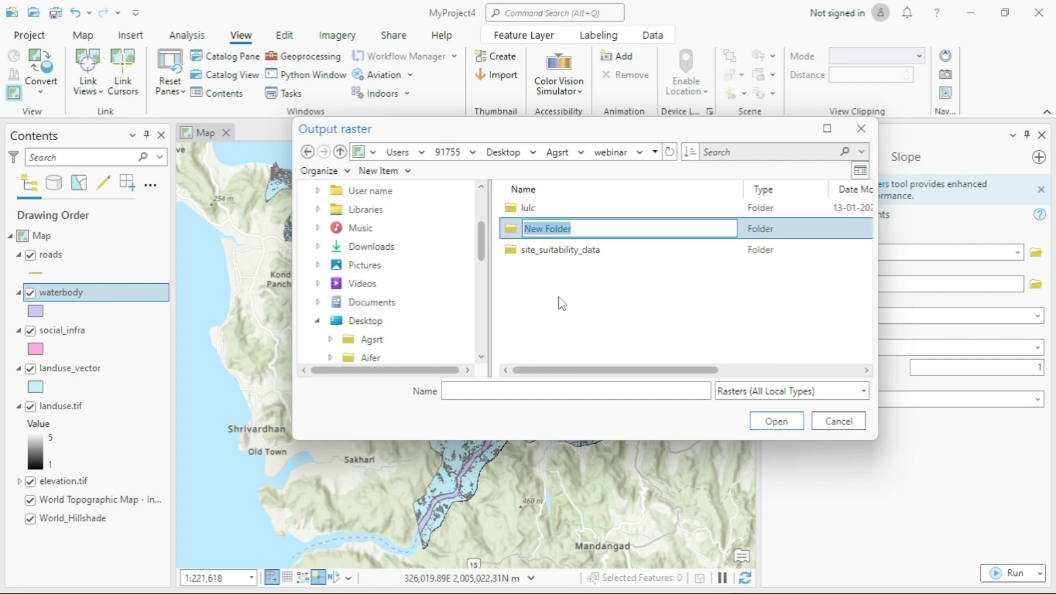
type("results")
key("Return")
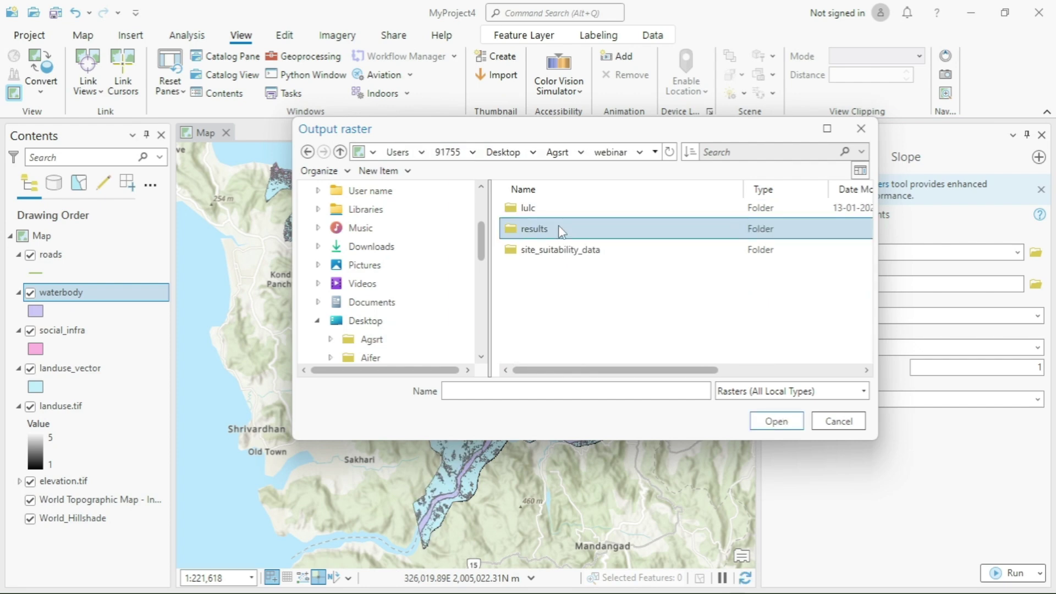
double_click(559, 228)
type("slope")
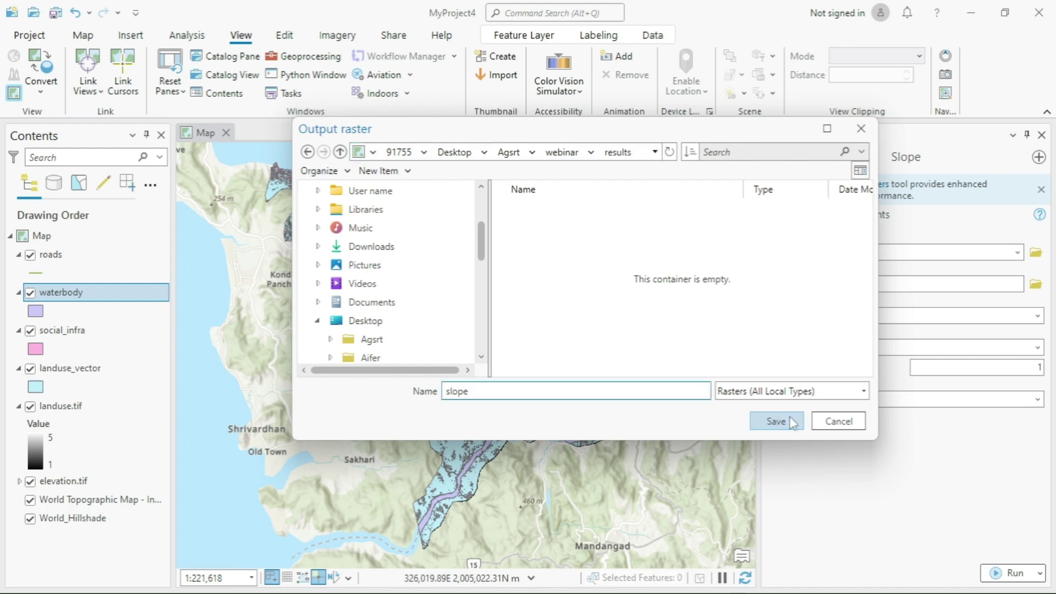
left_click(775, 422)
Step: Set the Slope tool's Z factor to 0.308 and dismiss the battery notification
double_click(1038, 367)
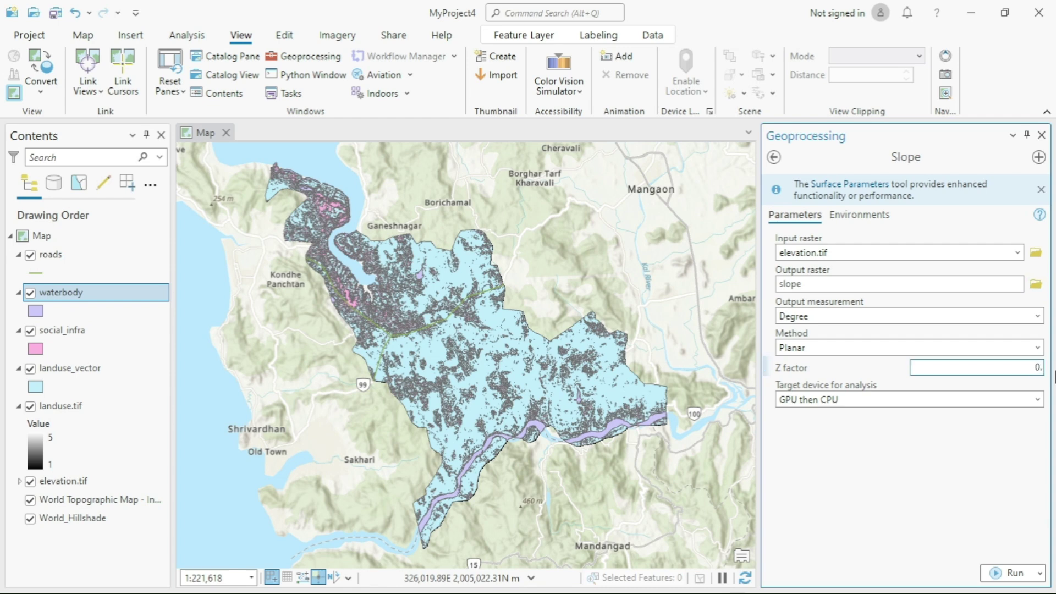
type("0.308")
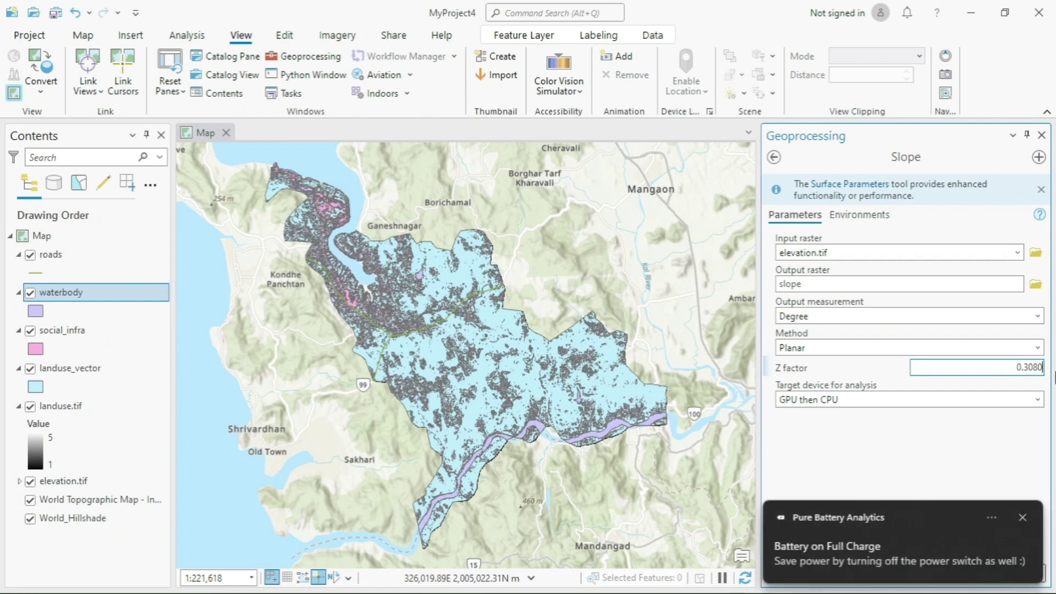
left_click(1023, 516)
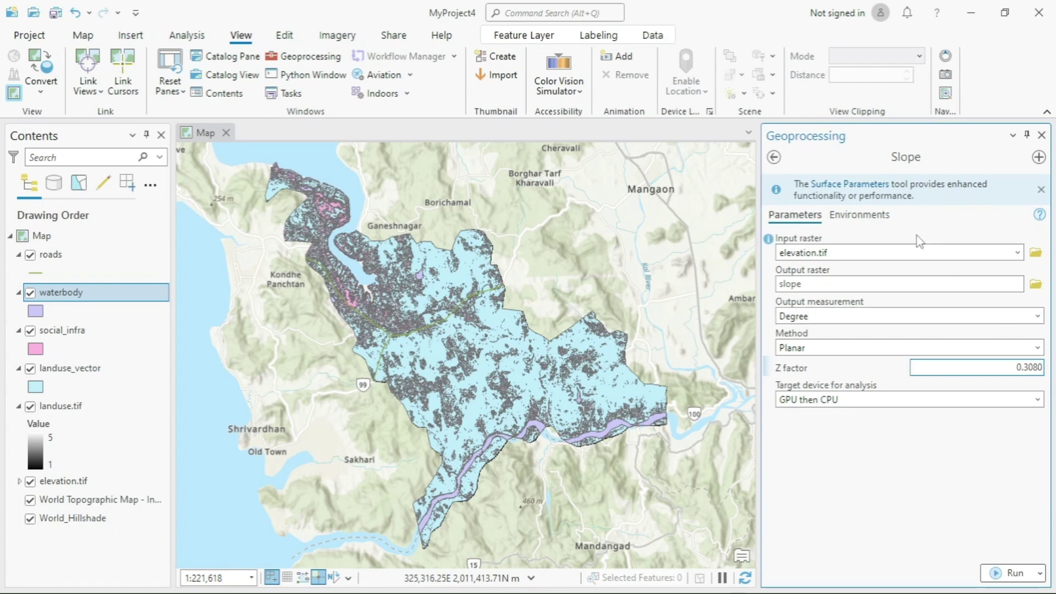
Step: Set the Slope tool's processing extent to match the landuse.tif layer
left_click(859, 215)
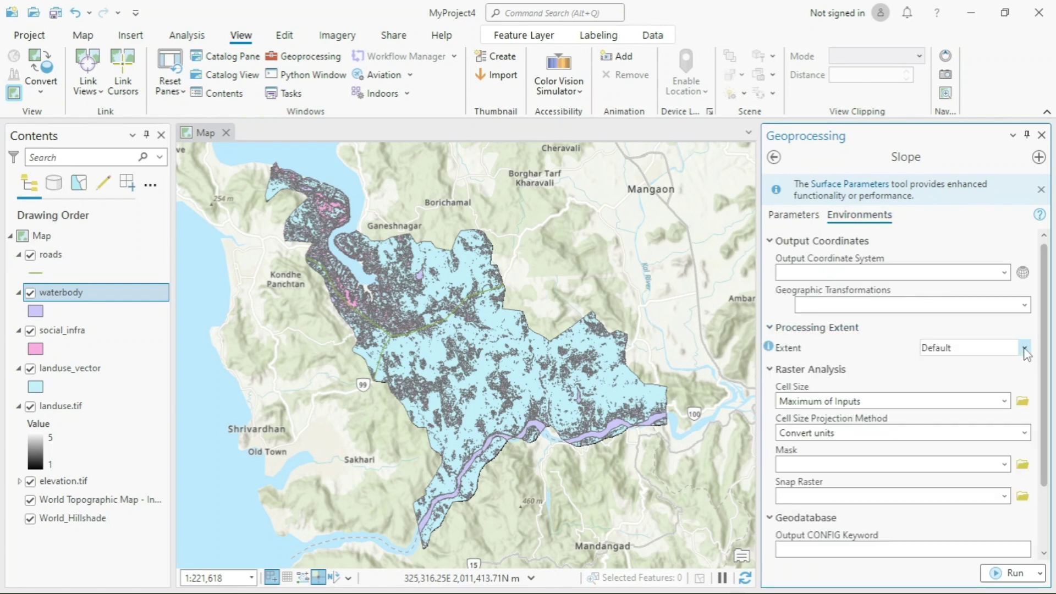
left_click(1025, 349)
scroll(966, 528, "down", 1)
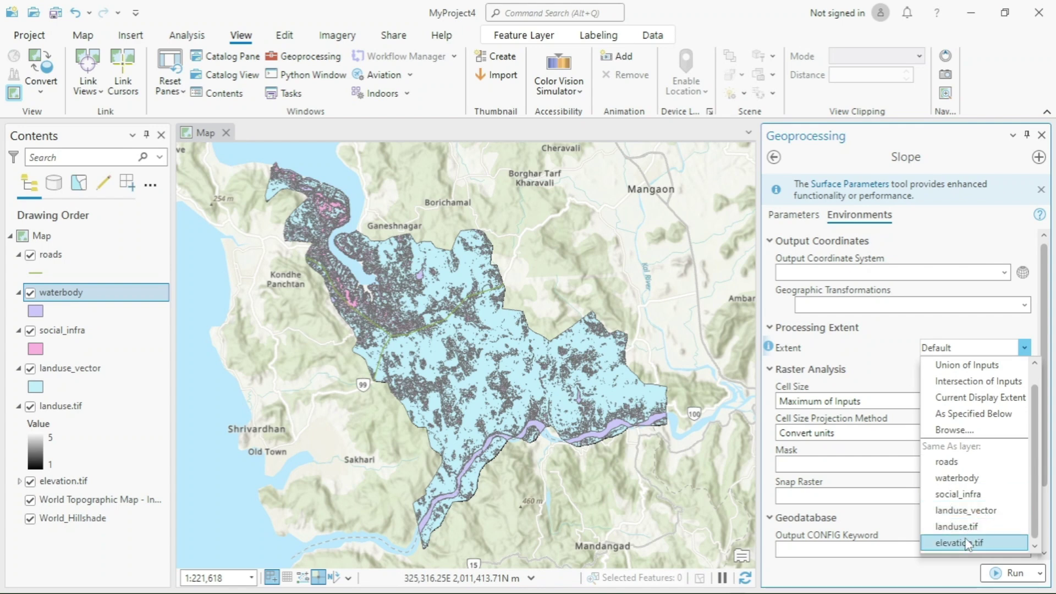
left_click(966, 526)
Step: Set landuse.tif as the raster analysis mask and run the Slope tool
scroll(984, 414, "down", 2)
left_click(1004, 385)
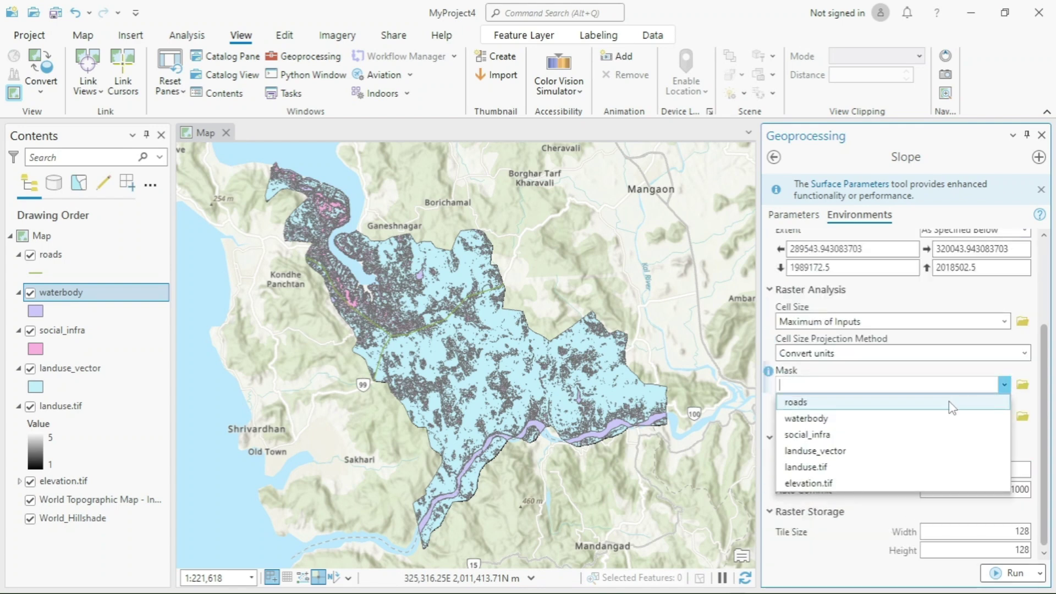
left_click(891, 481)
left_click(1003, 386)
left_click(879, 465)
left_click(1009, 573)
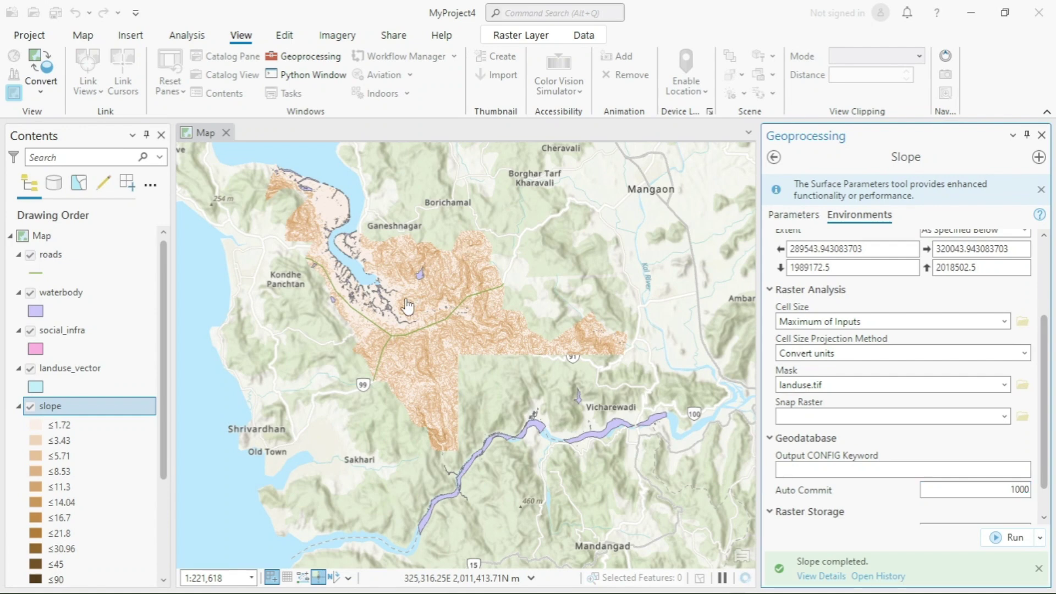
Step: Hide the World_Hillshade and World Topographic Map basemap layers
scroll(33, 550, "down", 5)
left_click(30, 574)
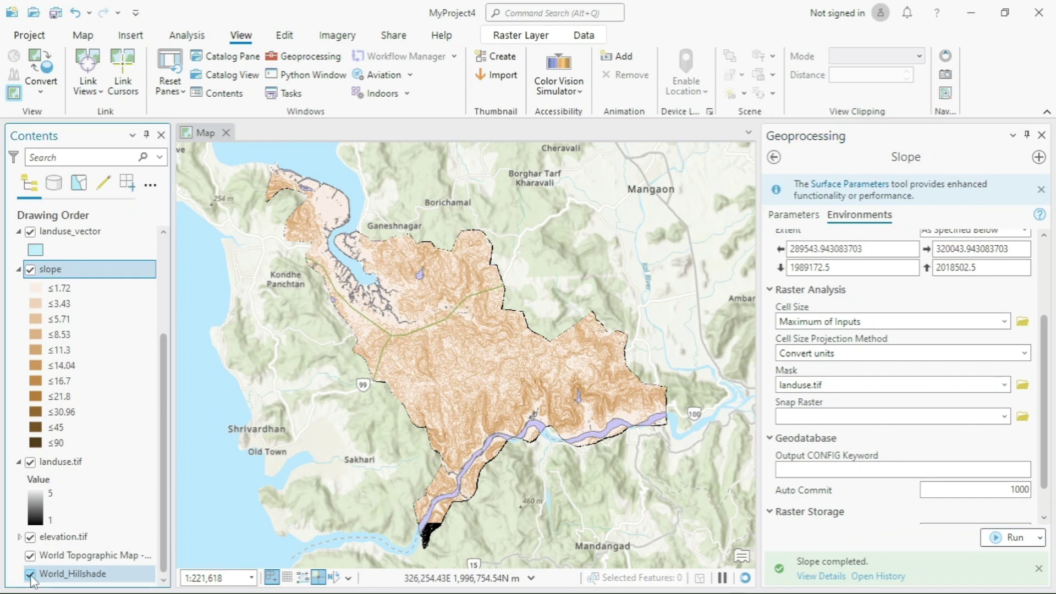
left_click(30, 555)
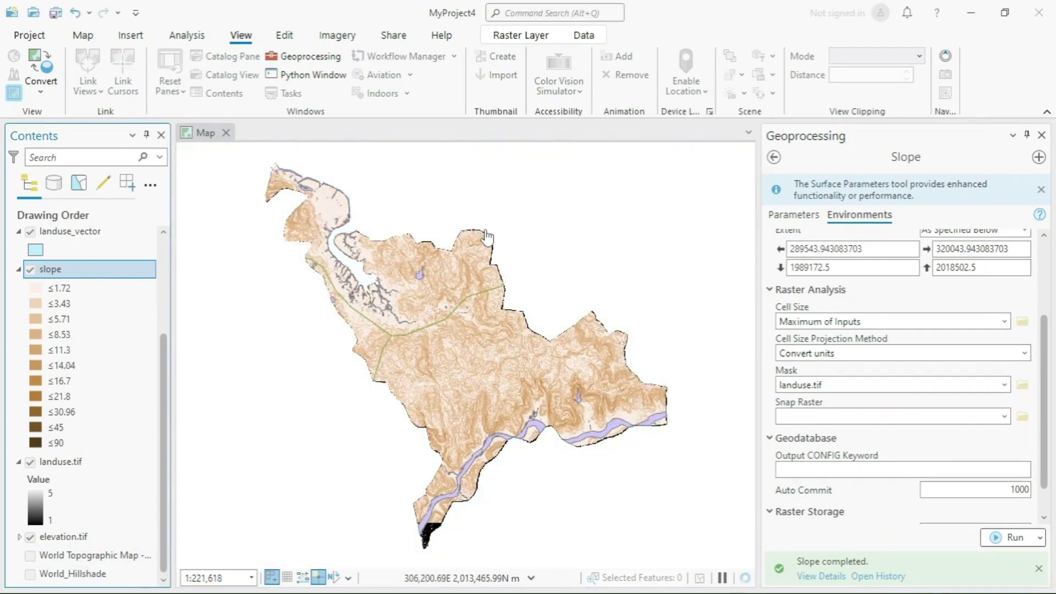
Step: Switch to the WPS presentation to review the site suitability analysis steps, and return to ArcGIS Pro
left_click(434, 575)
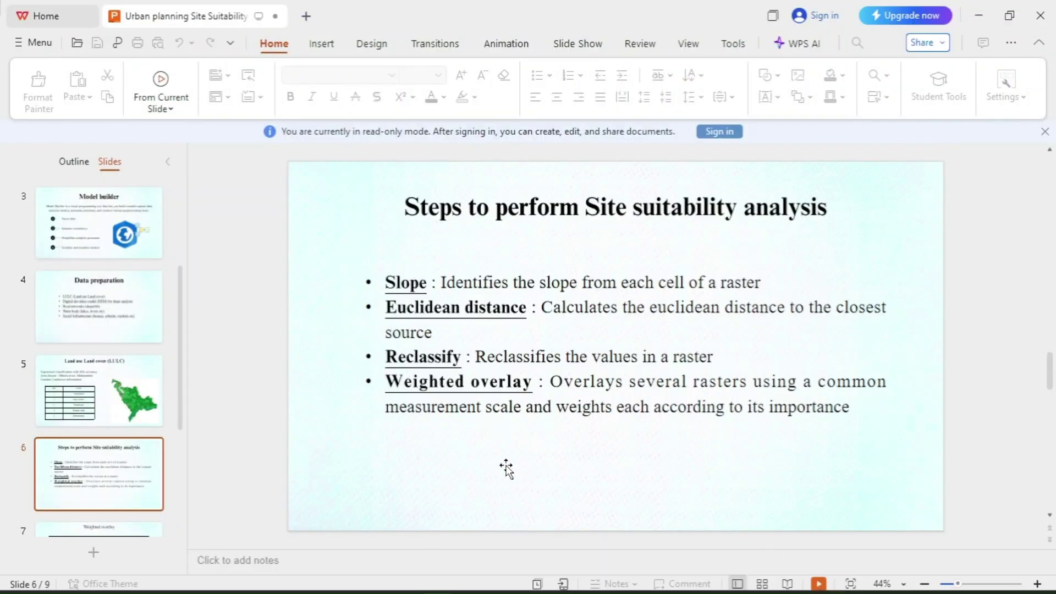
mouse_move(404, 578)
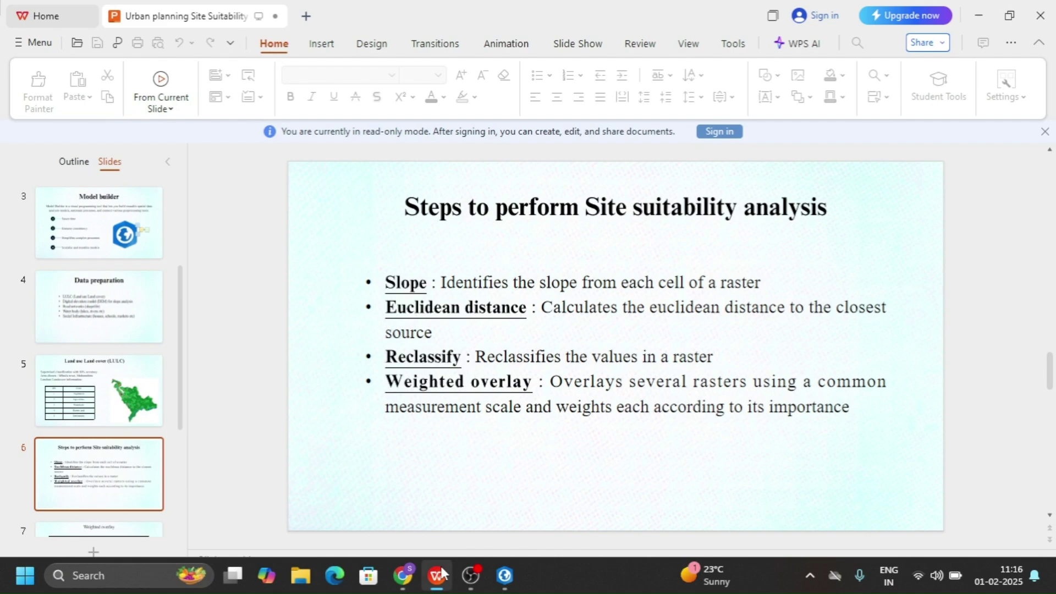
left_click(503, 576)
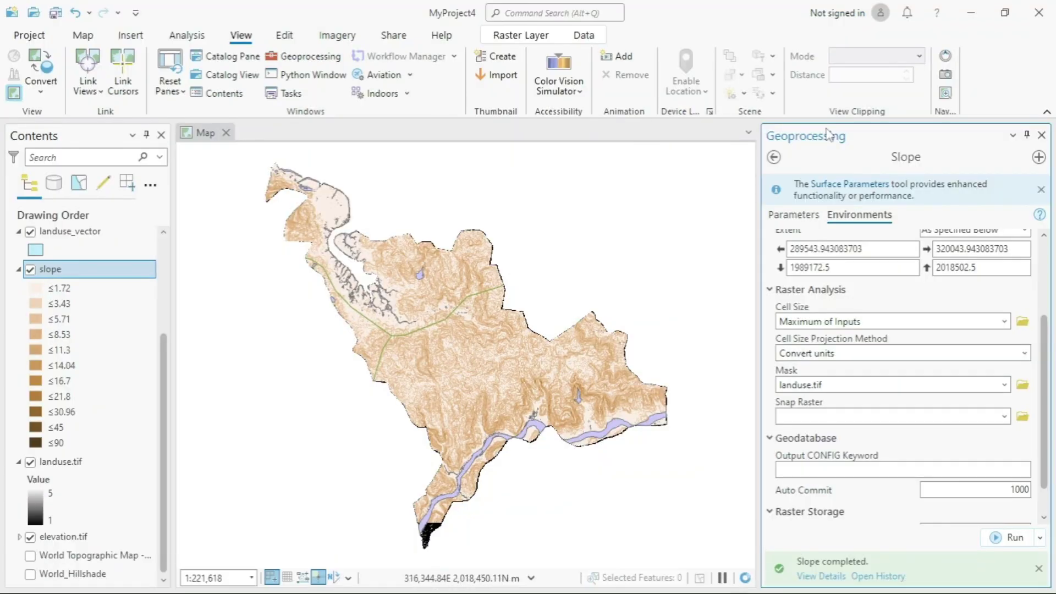
Step: Leave the Slope tool, search the geoprocessing tools for euclide and open the Euclidean Distance tool
left_click(774, 158)
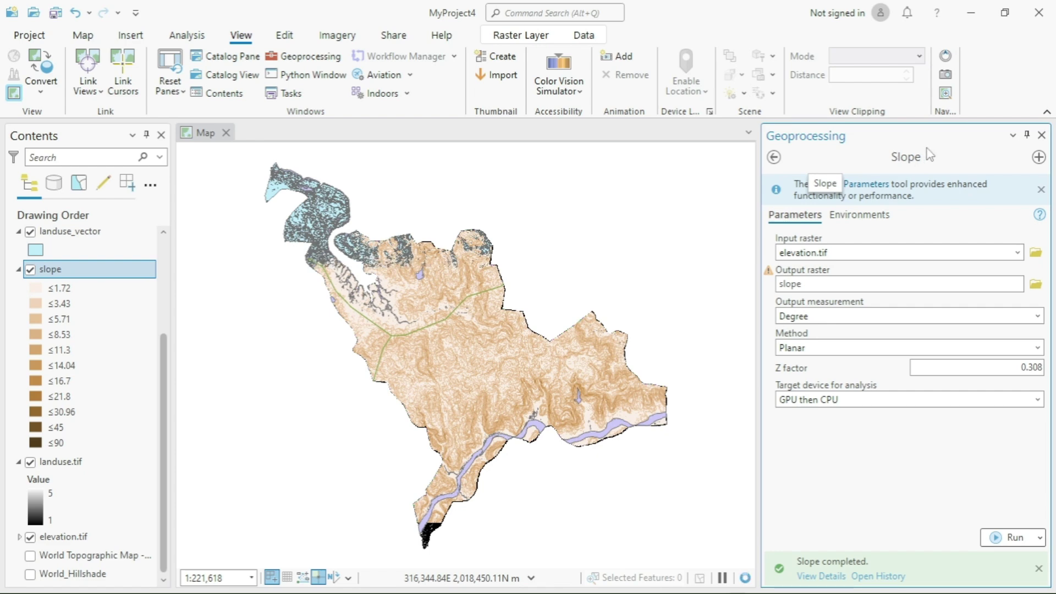
left_click(774, 158)
left_click(1001, 158)
type("e")
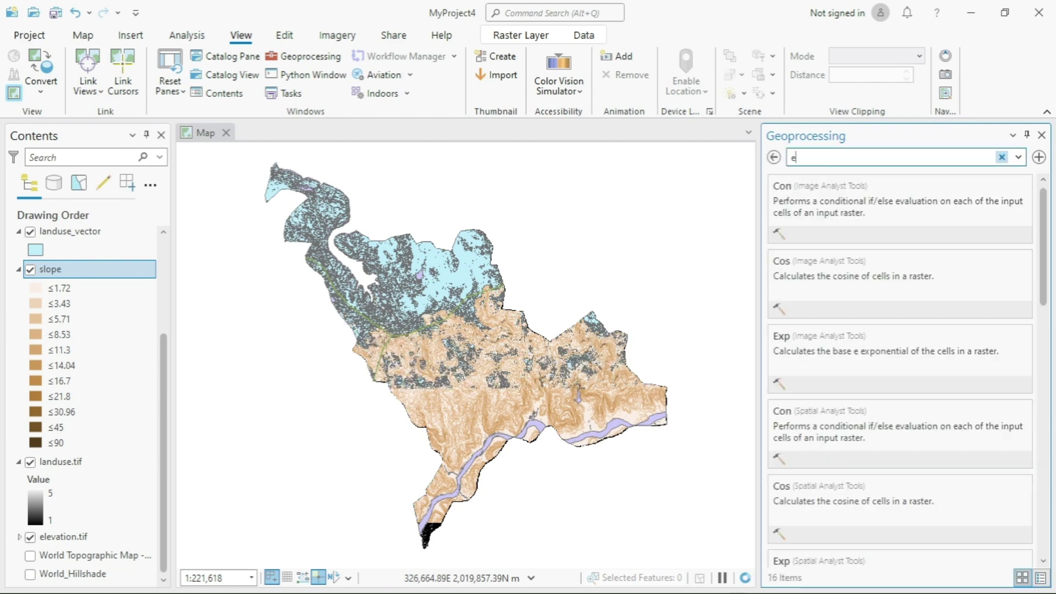
type("uclide")
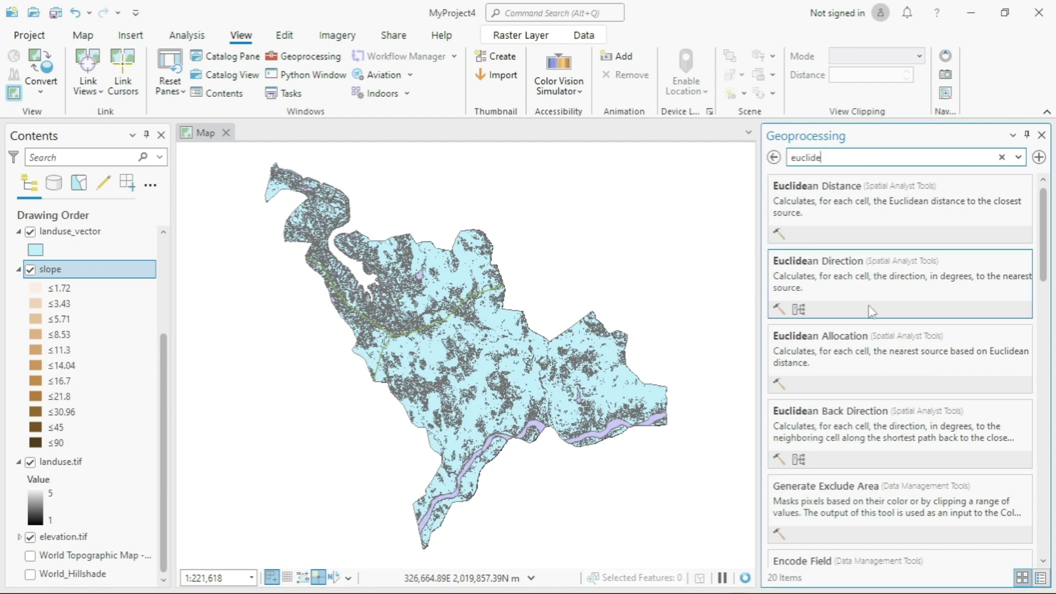
left_click(860, 198)
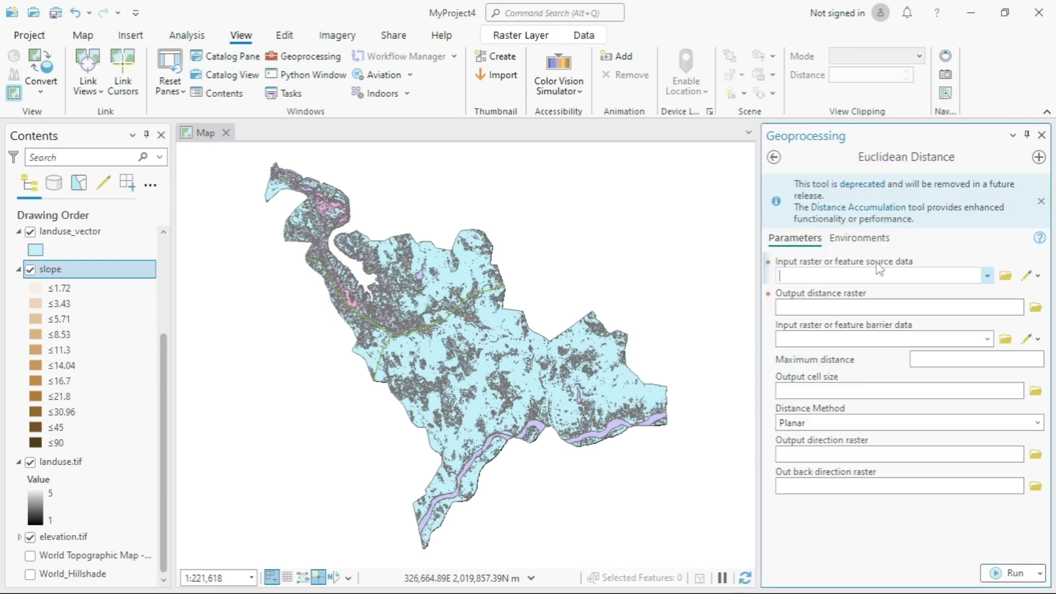
Step: Set roads as the Euclidean Distance source data and save the output distance raster as eu_roads in the results folder
left_click(972, 280)
left_click(986, 276)
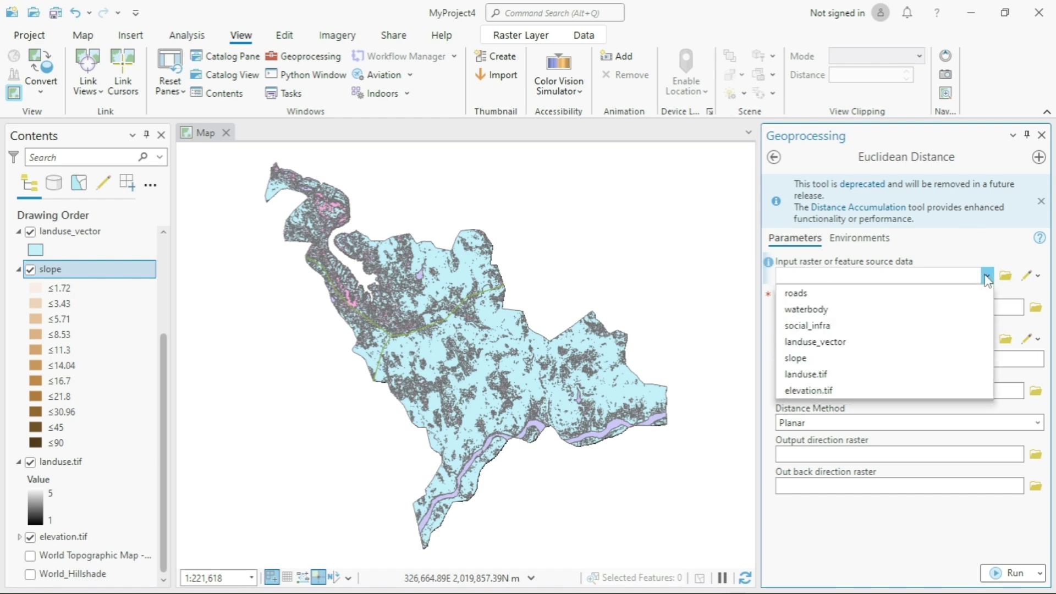
left_click(819, 293)
left_click(1043, 309)
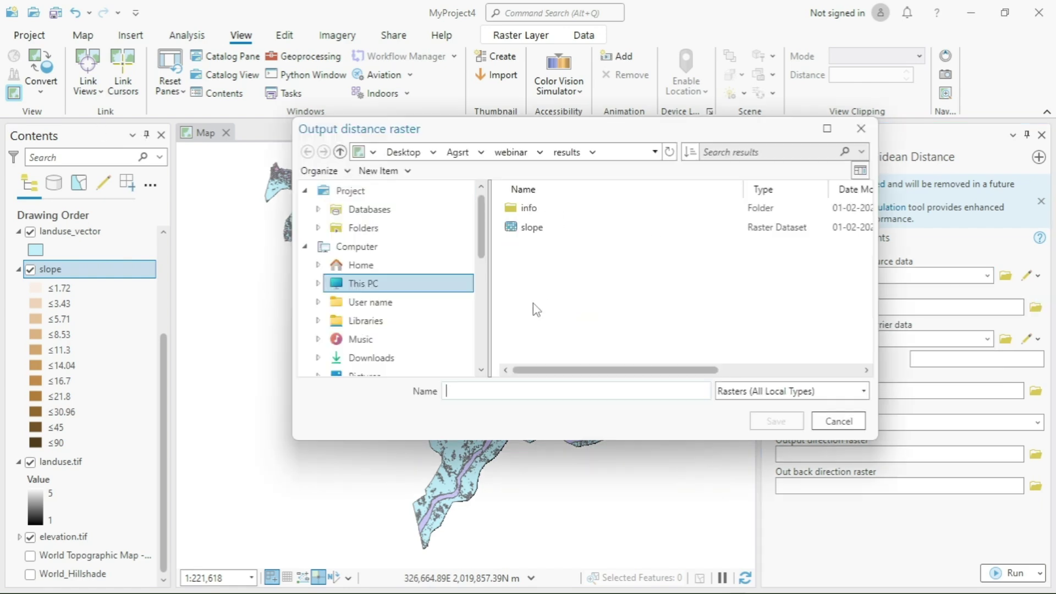
type("eu_roads")
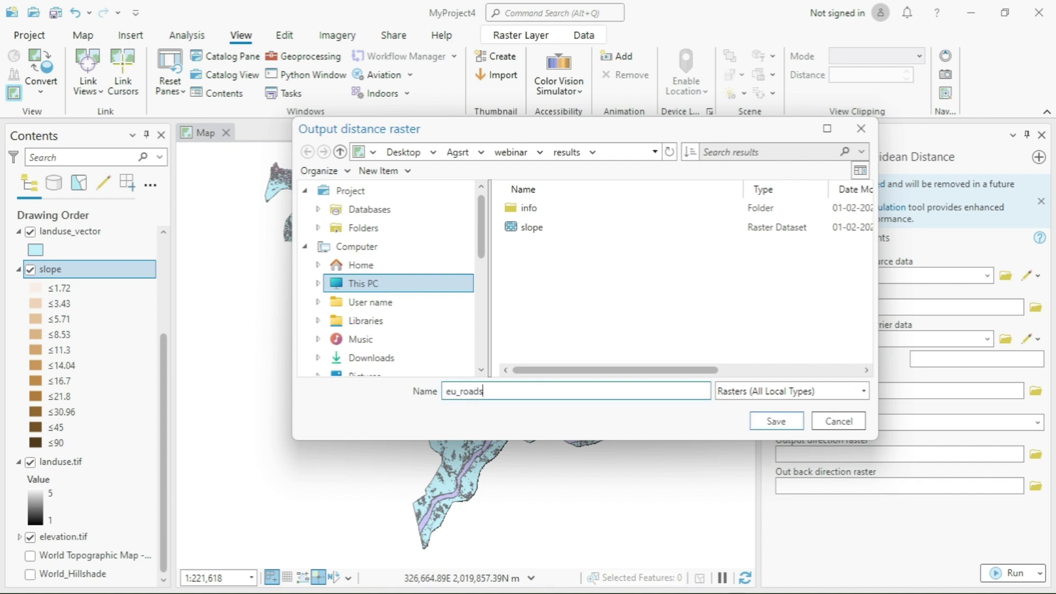
left_click(786, 425)
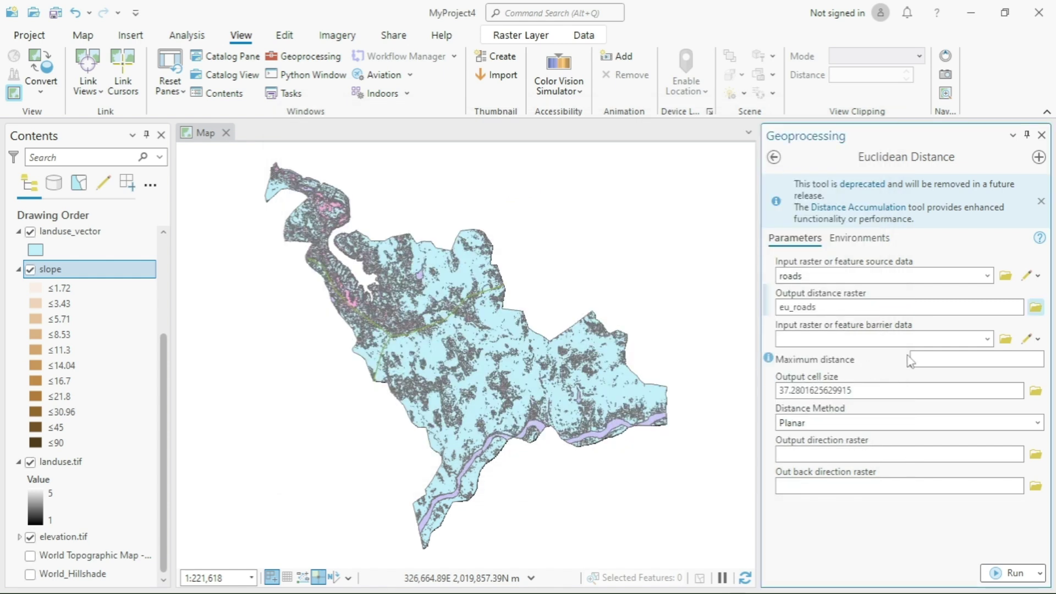
Step: Set the Euclidean Distance tool's processing extent to match the landuse.tif layer
left_click(874, 239)
left_click(1020, 373)
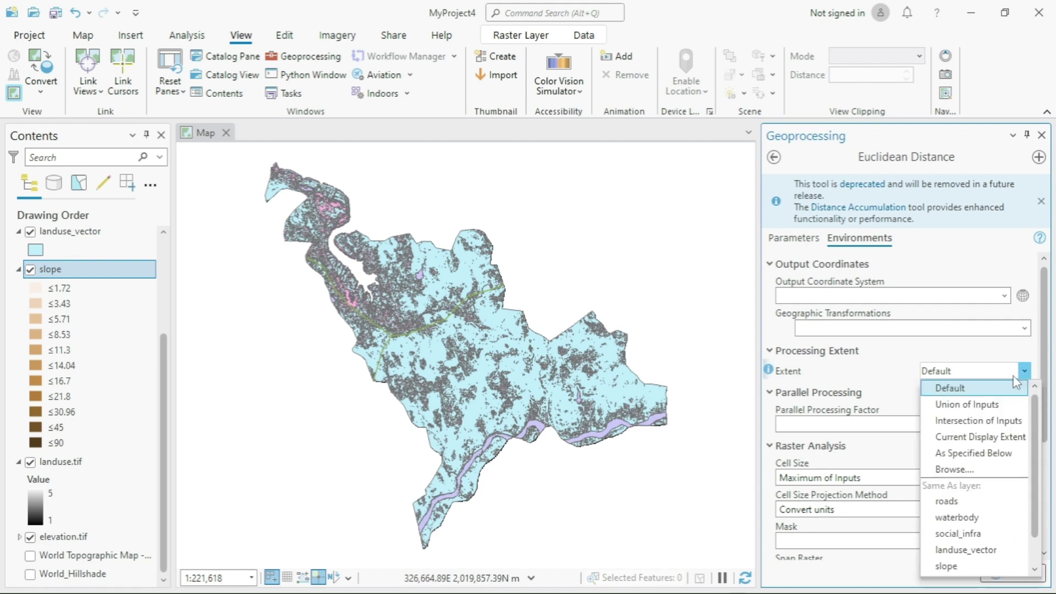
scroll(972, 563, "down", 1)
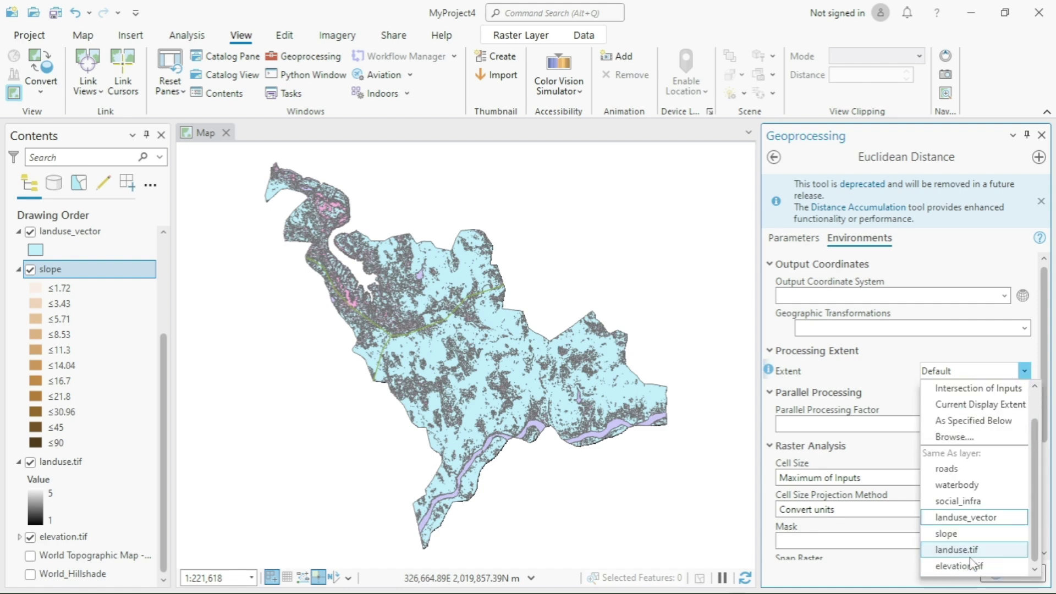
left_click(956, 550)
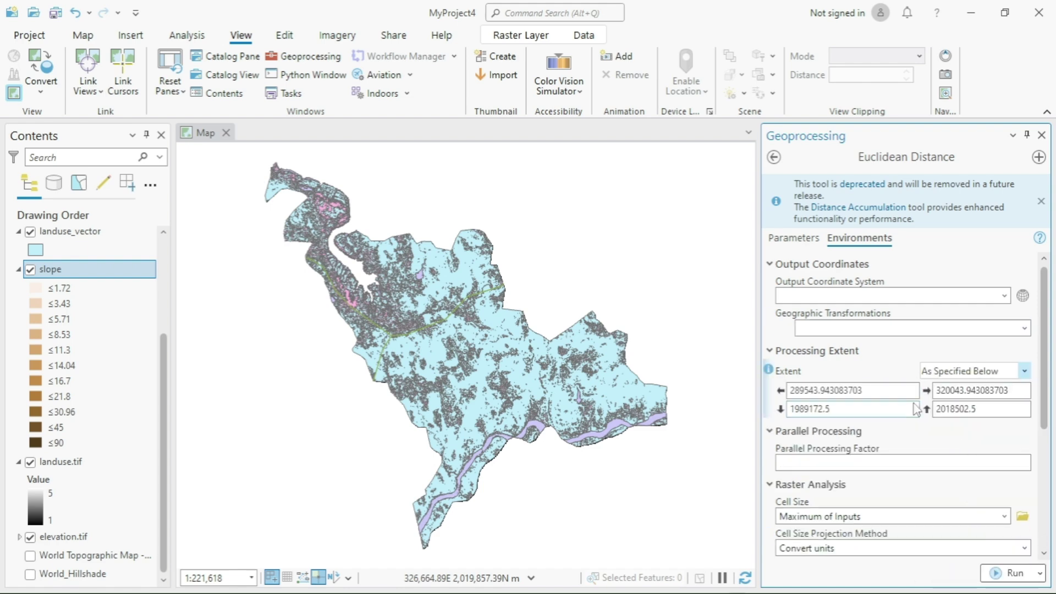
Step: Set landuse.tif as the raster analysis mask and run Euclidean Distance for the roads layer
scroll(992, 482, "down", 2)
left_click(1003, 468)
left_click(896, 556)
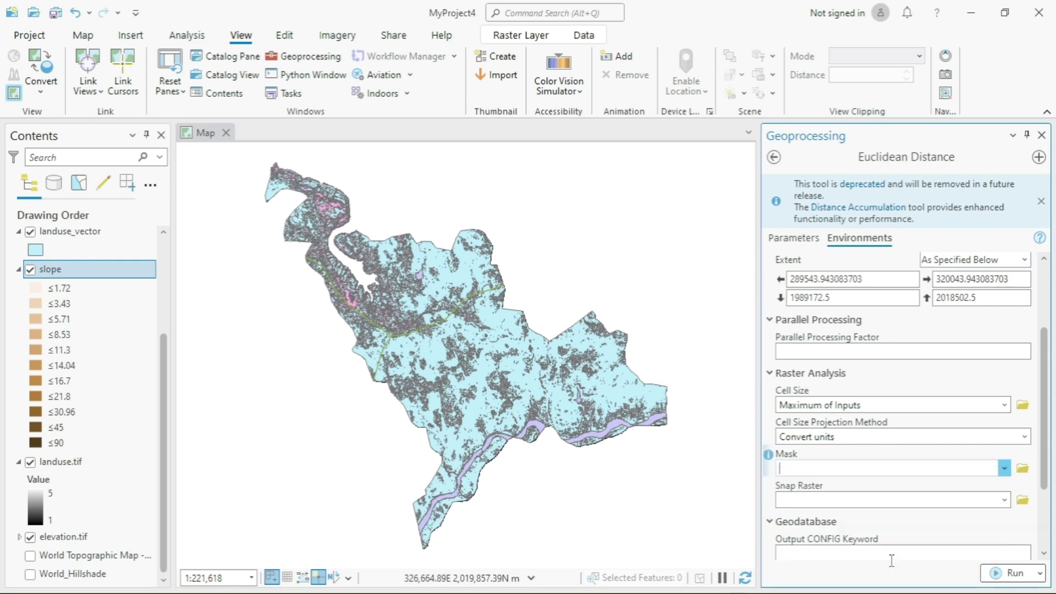
left_click(1003, 574)
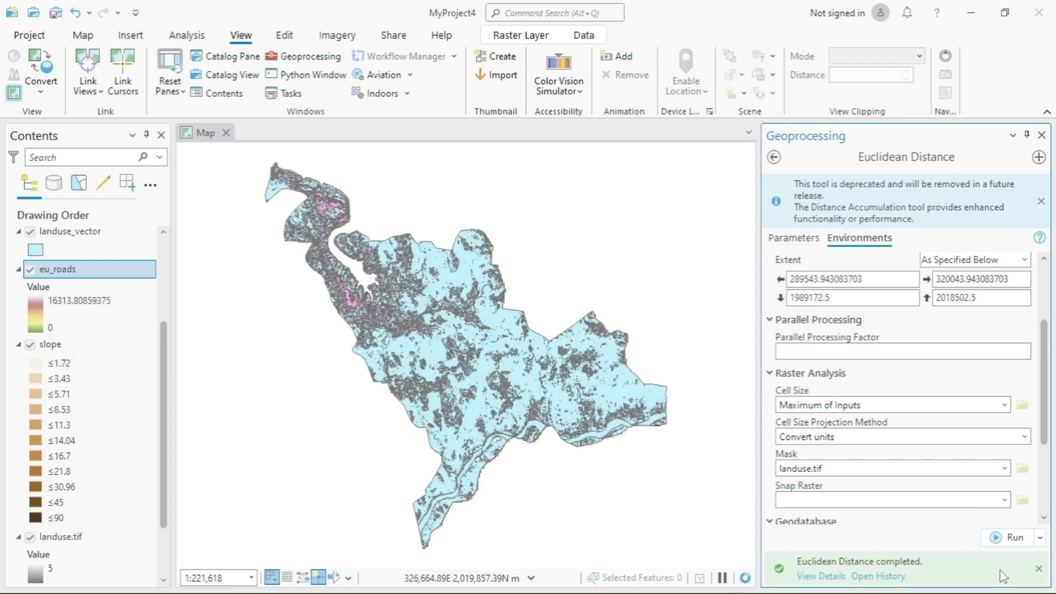
mouse_move(1003, 576)
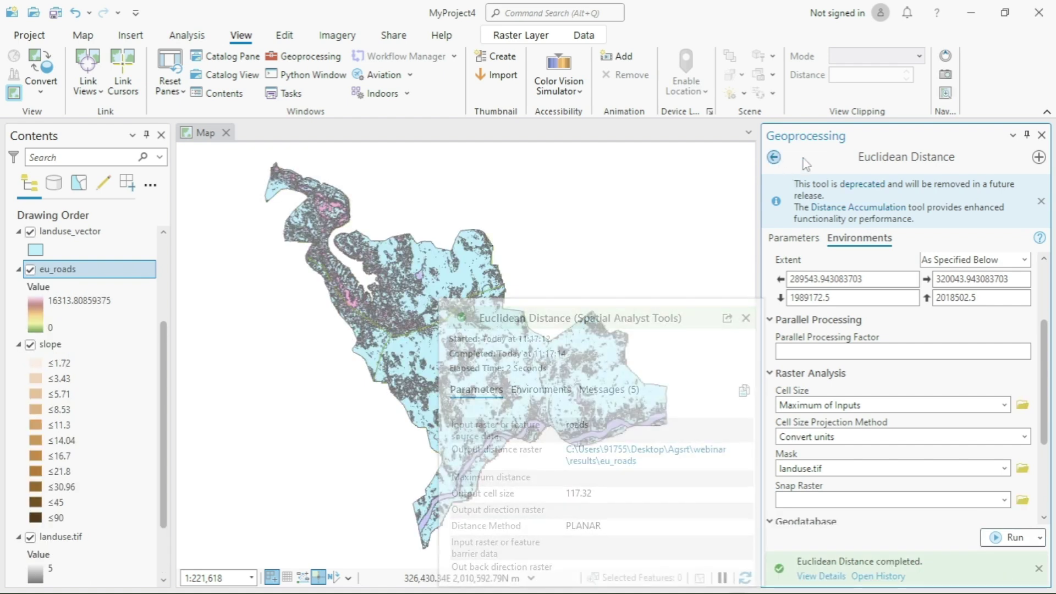
Step: Set waterbody as the Euclidean Distance source data and save the output distance raster as eu_water in the results folder
left_click(777, 161)
left_click(987, 276)
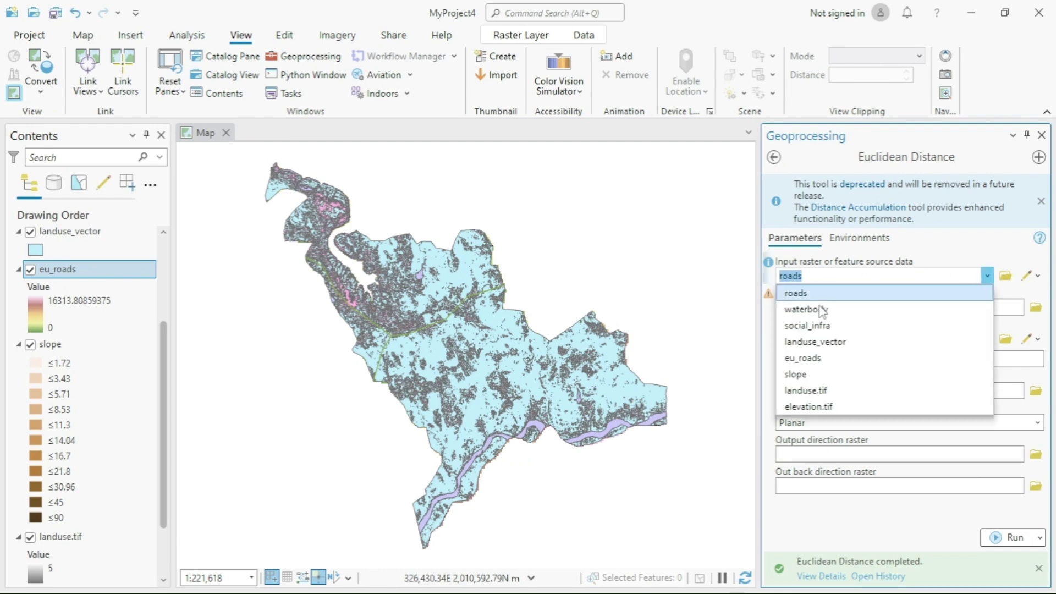
left_click(824, 307)
left_click(1035, 308)
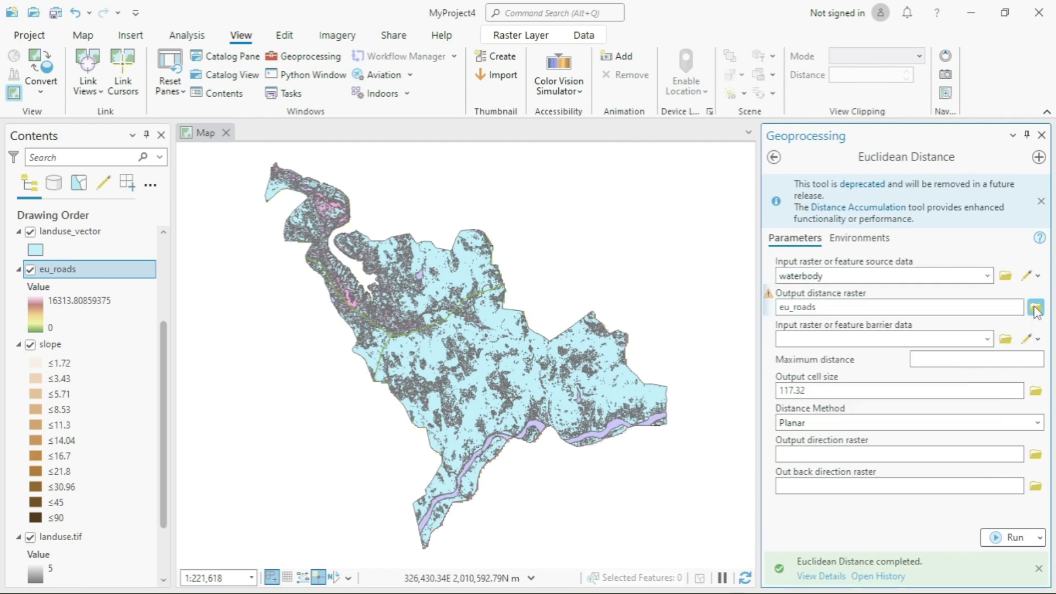
left_click(1035, 308)
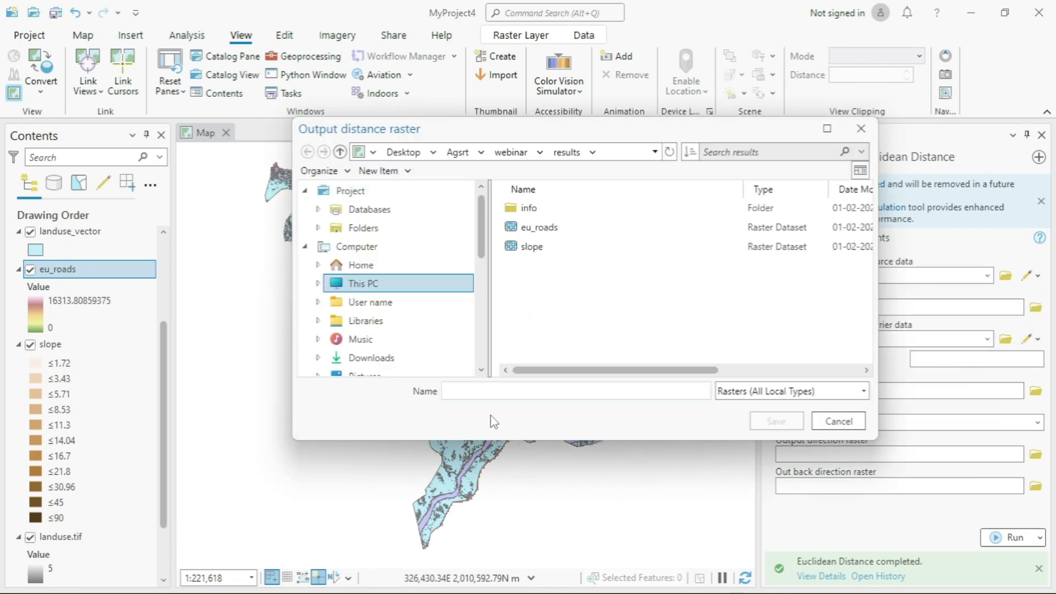
type("eu_e")
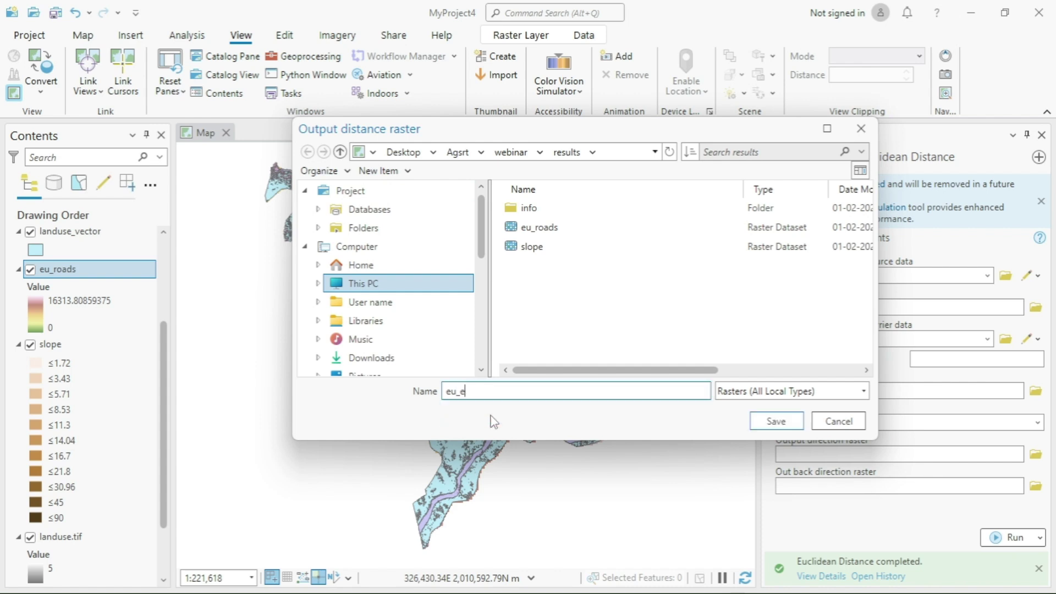
left_click(761, 422)
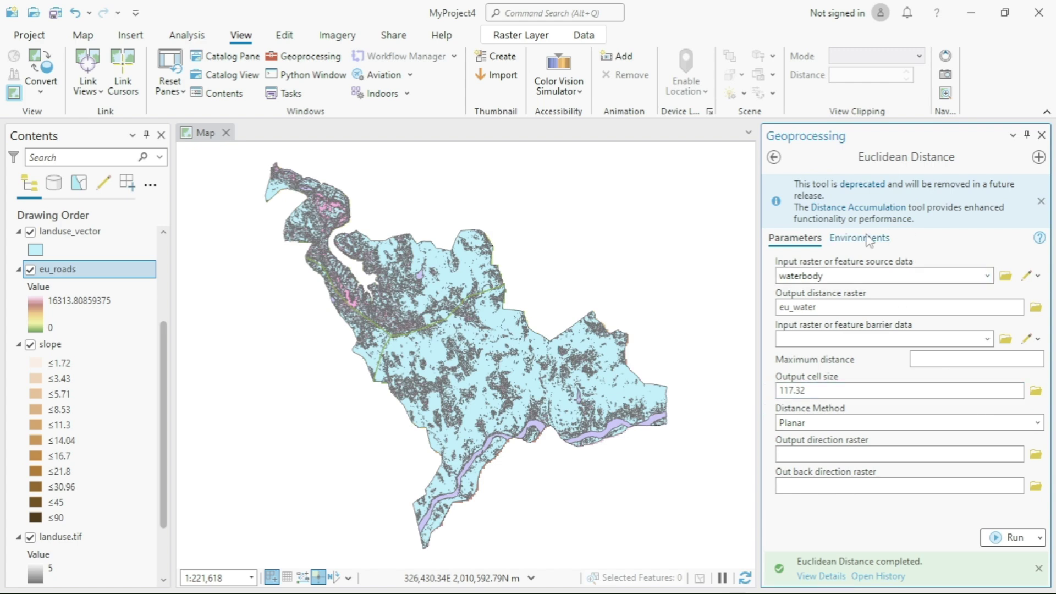
Step: Run Euclidean Distance for waterbody with both the processing extent and the mask set to landuse.tif
left_click(868, 239)
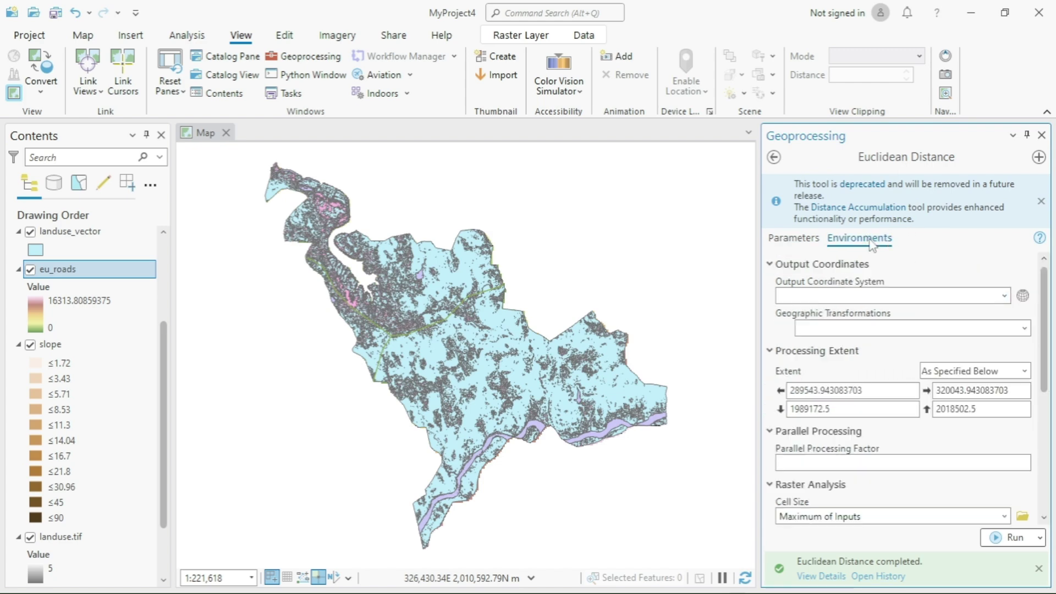
left_click(1024, 372)
left_click(953, 553)
scroll(933, 494, "down", 3)
left_click(1004, 467)
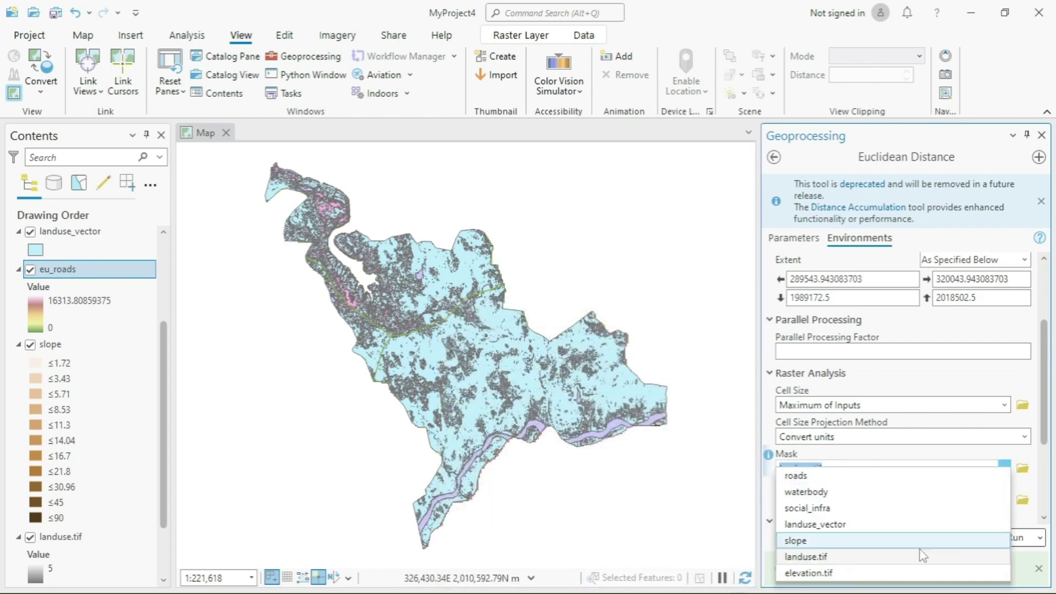
left_click(928, 555)
left_click(1007, 550)
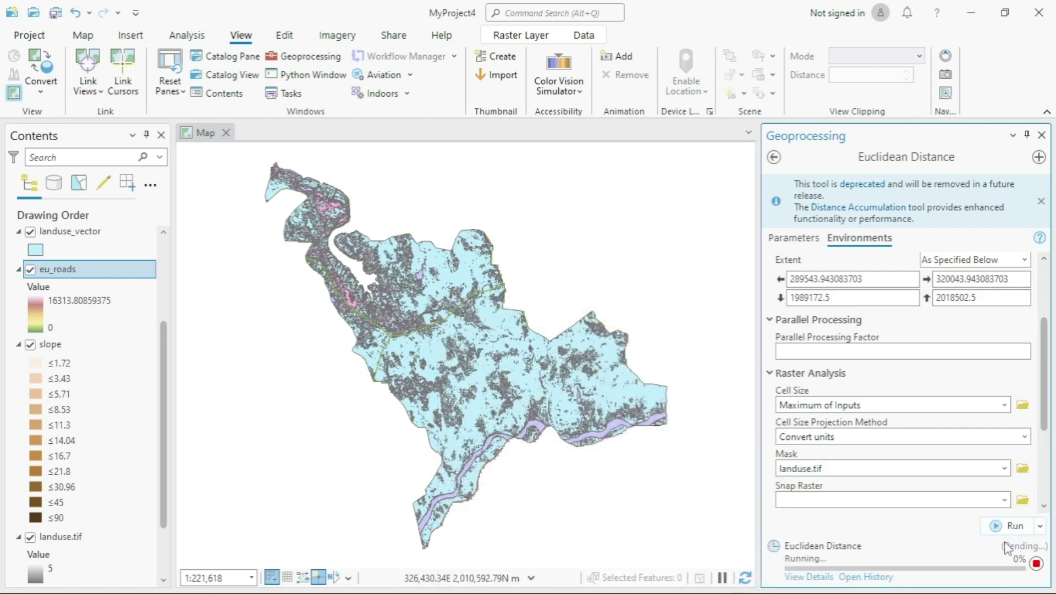
mouse_move(1006, 548)
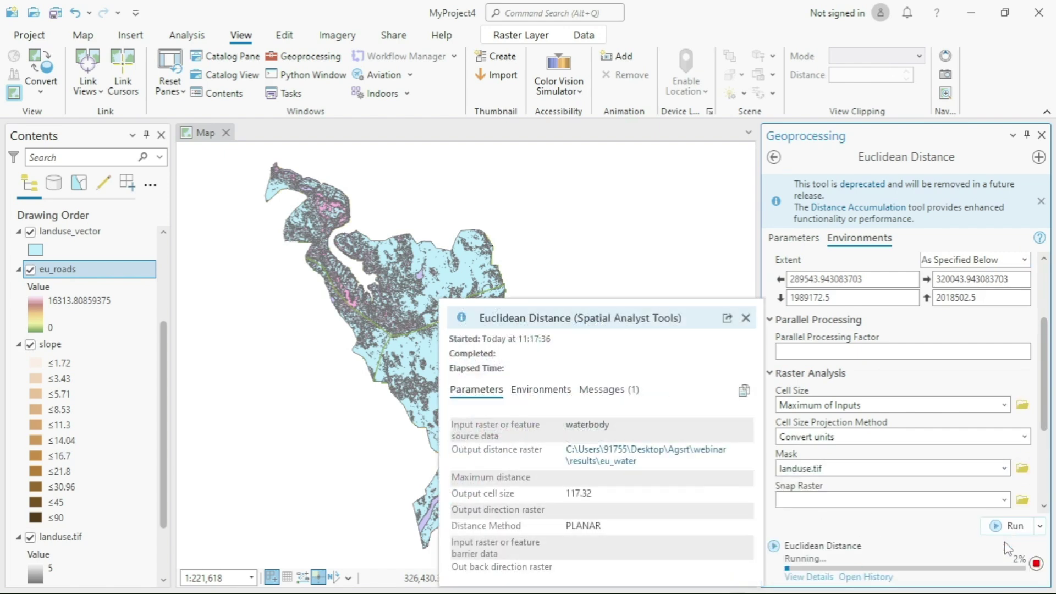
left_click(746, 318)
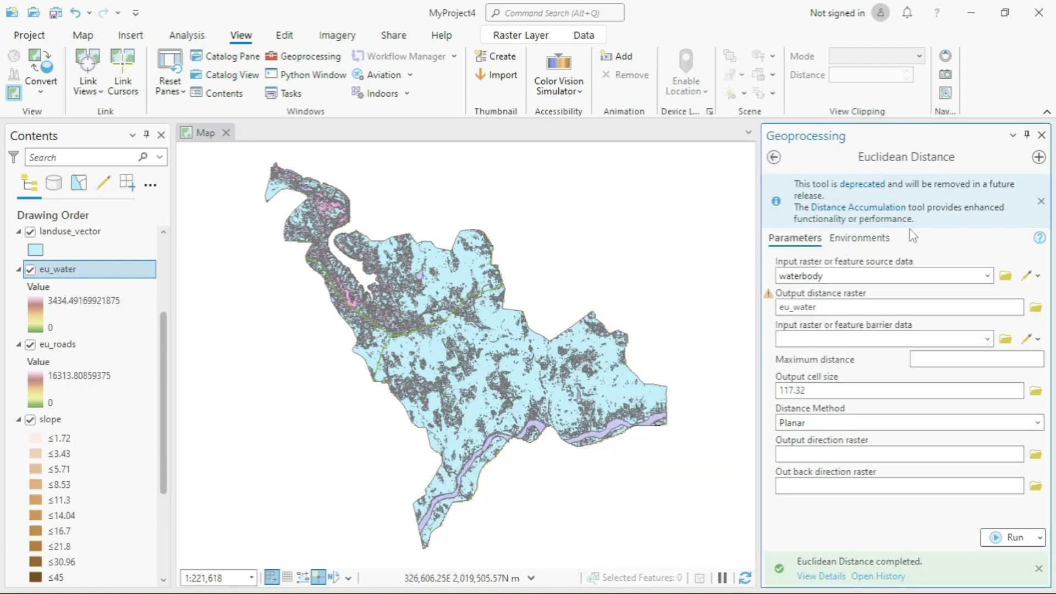
Step: Set social_infra as the Euclidean Distance source data and name the output distance raster eu_sinfra in the results folder
left_click(988, 276)
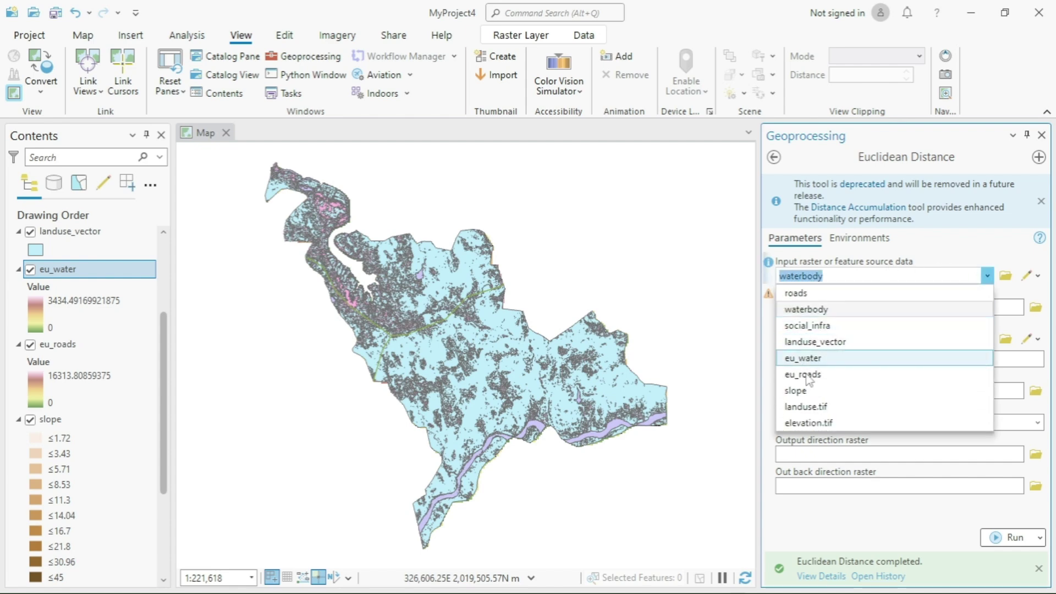
left_click(807, 326)
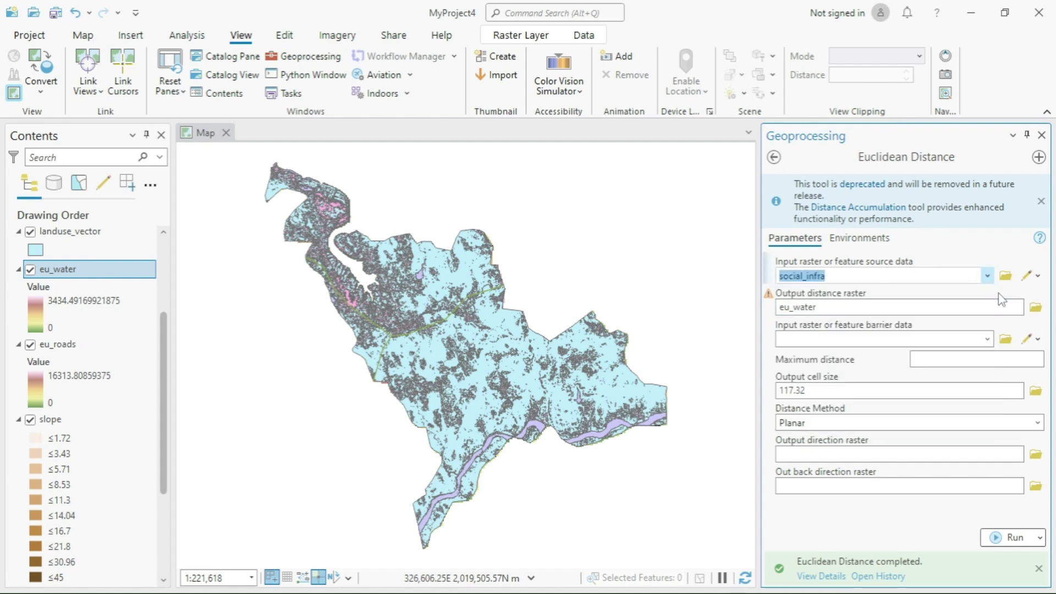
left_click(1036, 308)
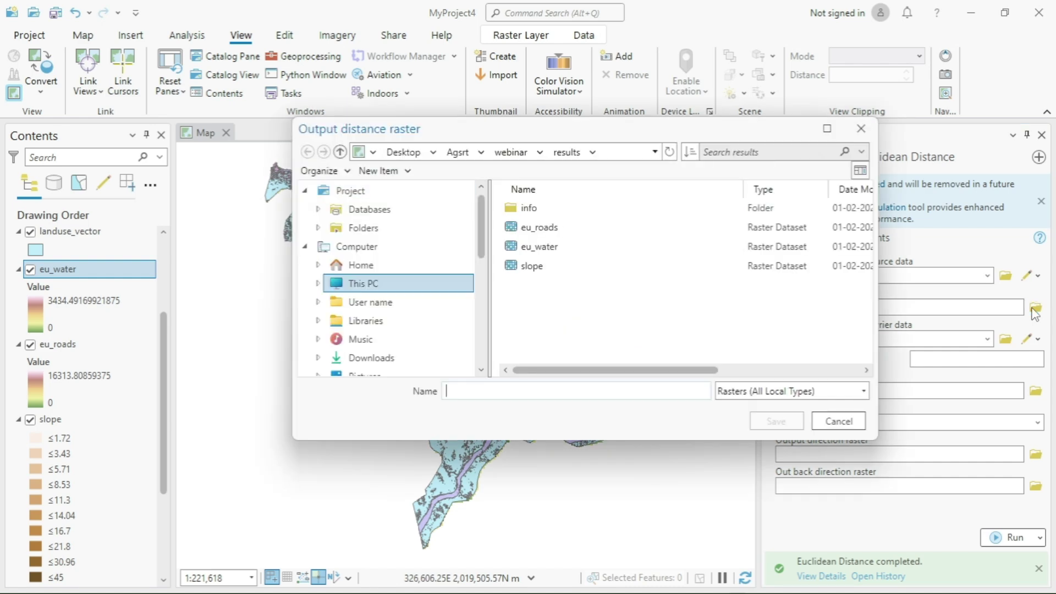
type("eu_")
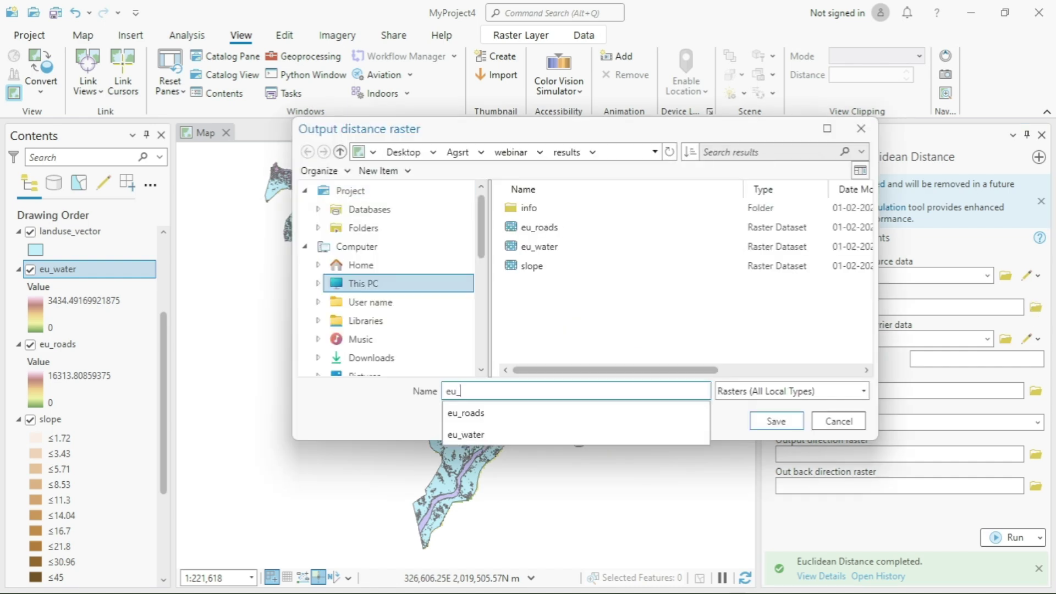
type("sin")
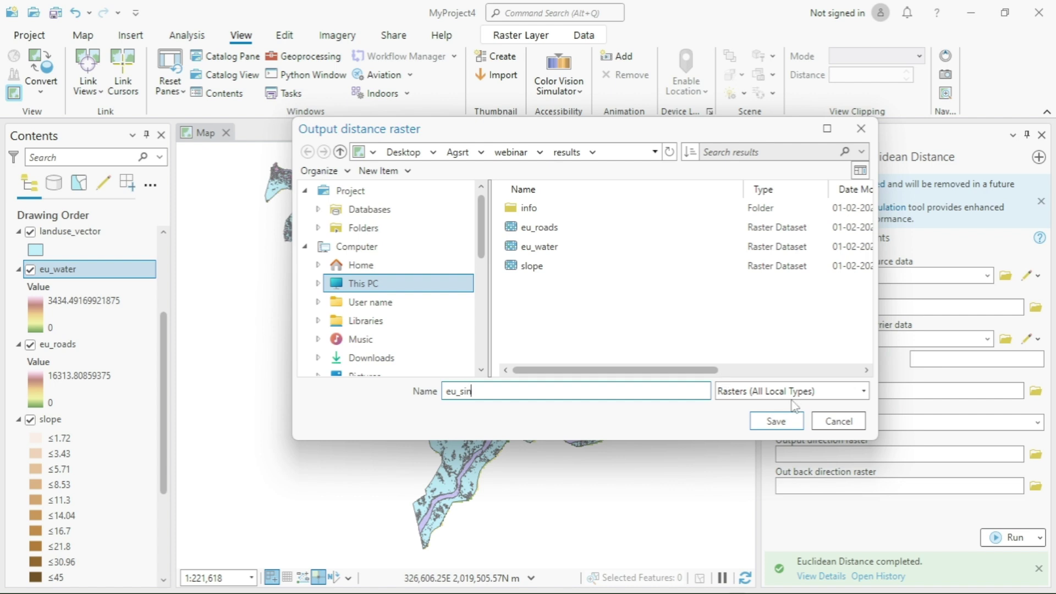
left_click(774, 421)
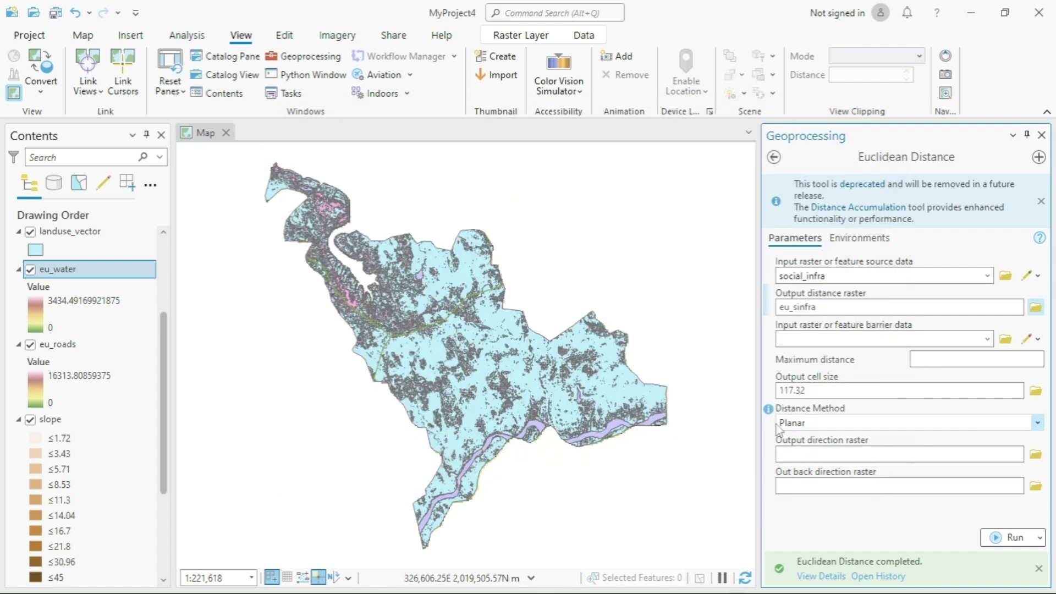
Step: Run Euclidean Distance for social_infra using landuse.tif as both the processing extent and the mask
left_click(873, 241)
left_click(1010, 374)
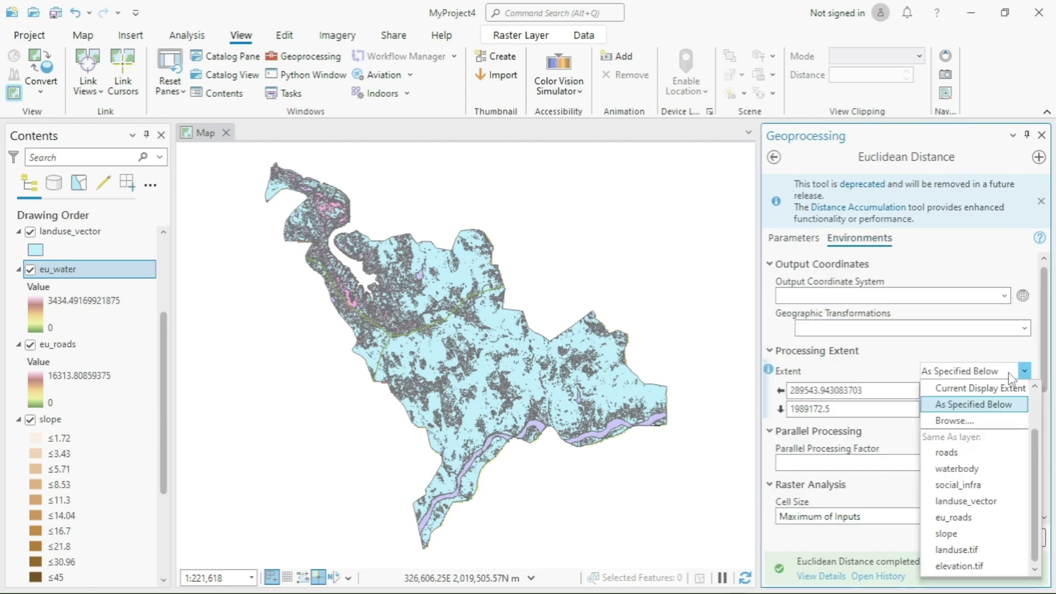
left_click(959, 550)
scroll(888, 478, "down", 3)
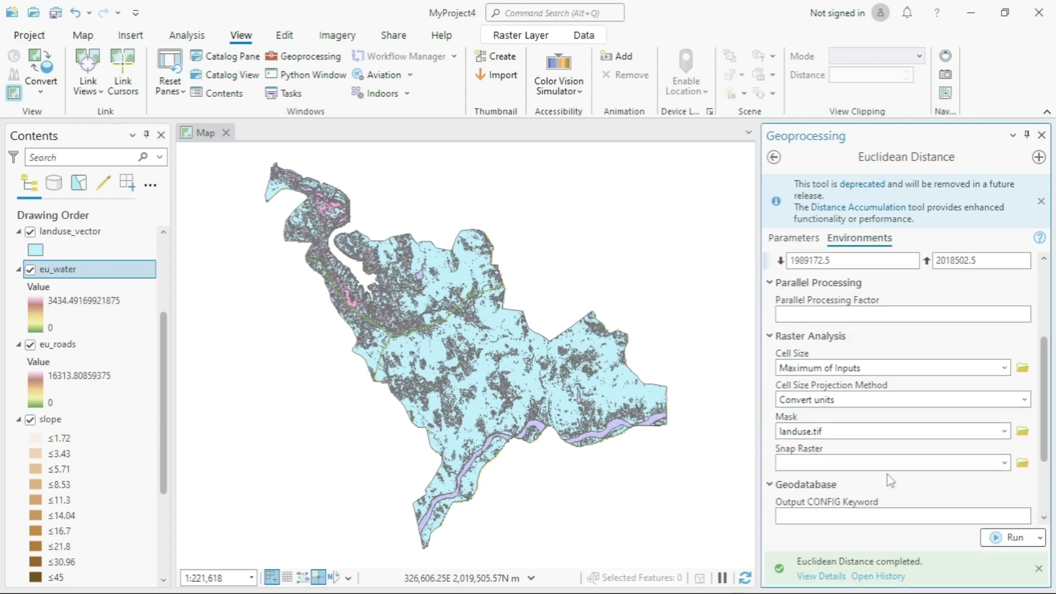
left_click(1004, 431)
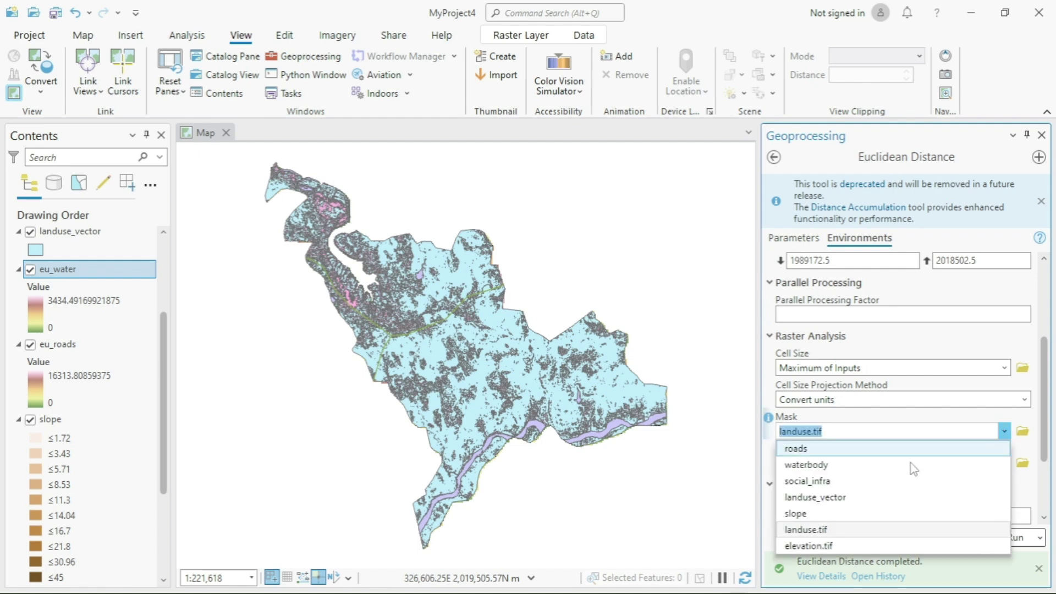
left_click(862, 531)
left_click(1001, 538)
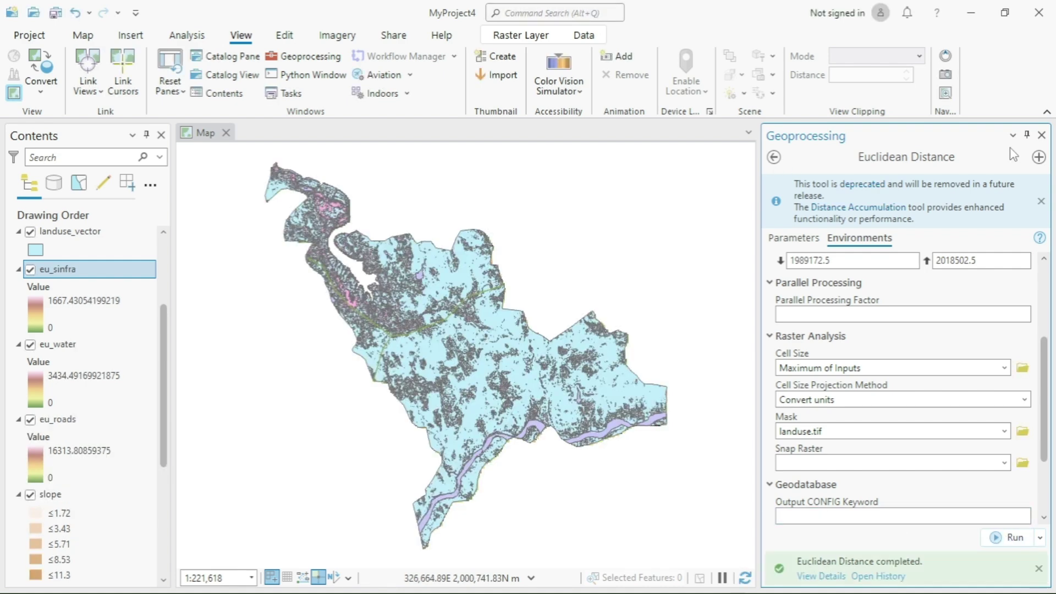
Step: Leave the Euclidean Distance tool, search the geoprocessing tools for reclassify and open the Spatial Analyst Reclassify tool
left_click(774, 157)
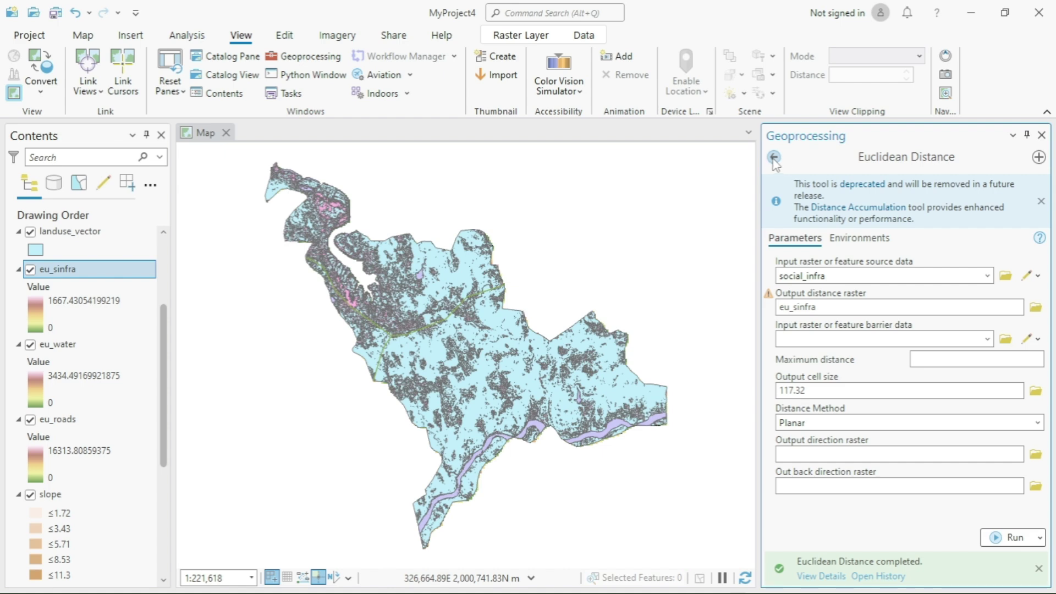
left_click(774, 157)
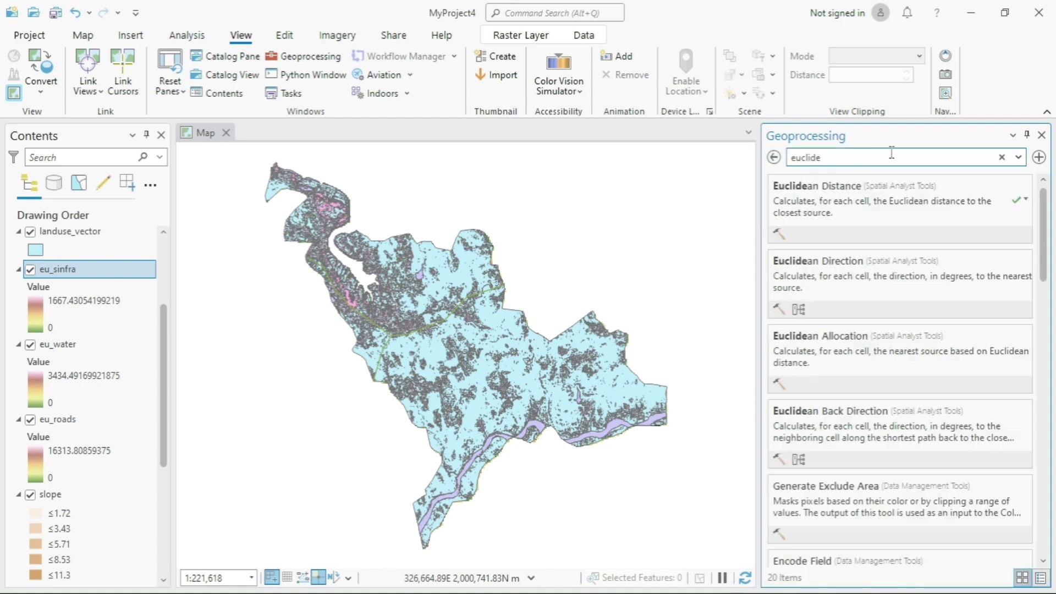
left_click(1002, 158)
type("r")
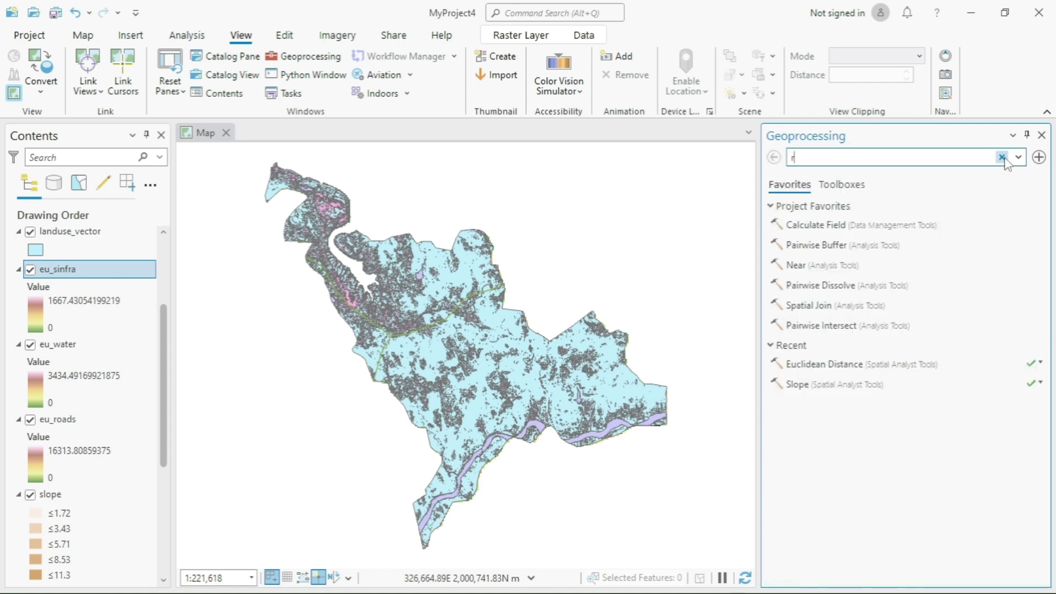
type("eclassify")
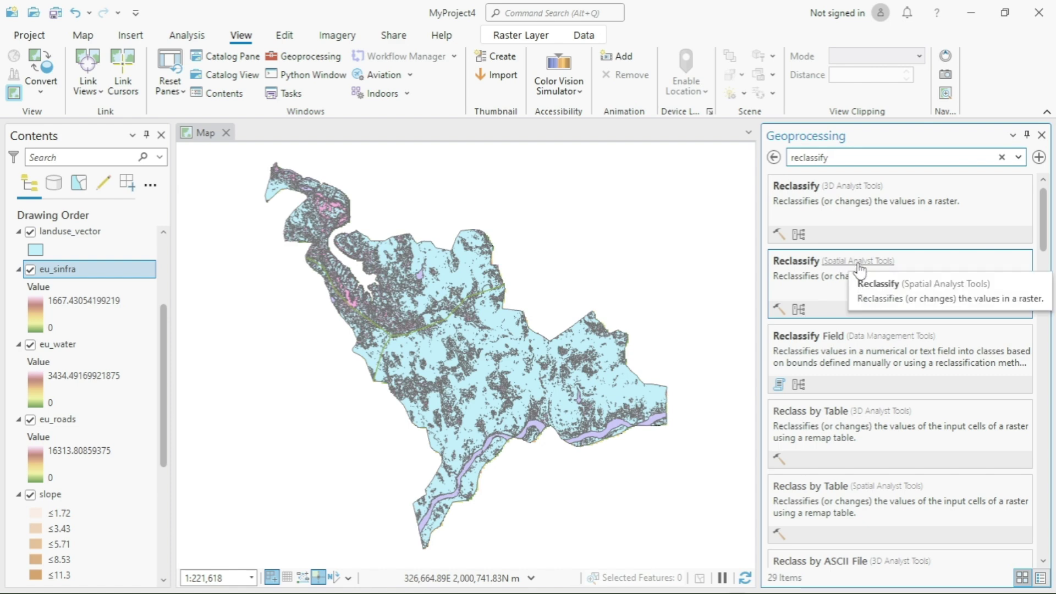
left_click(836, 261)
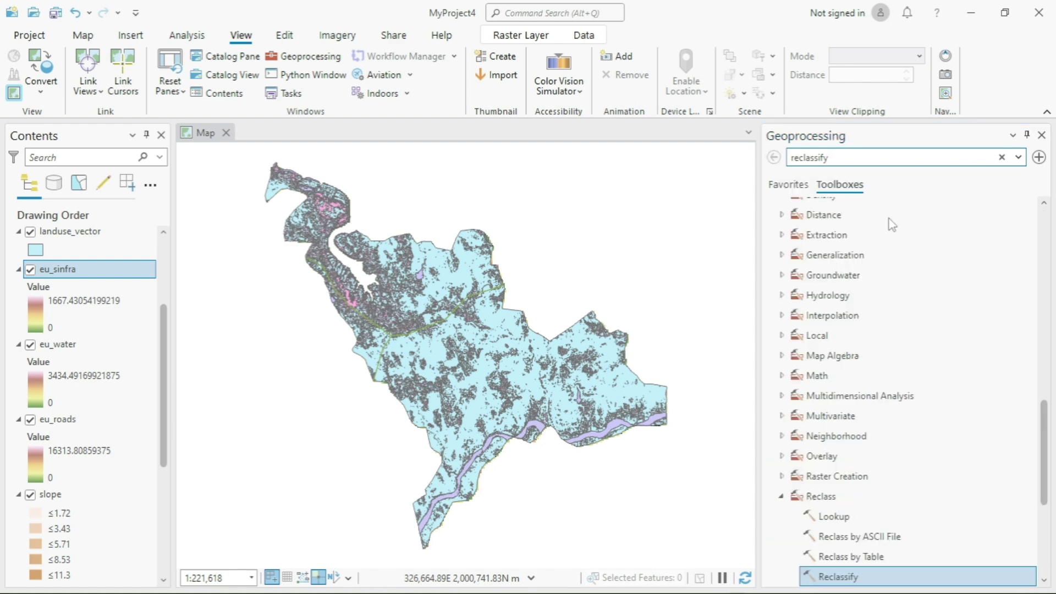
double_click(865, 570)
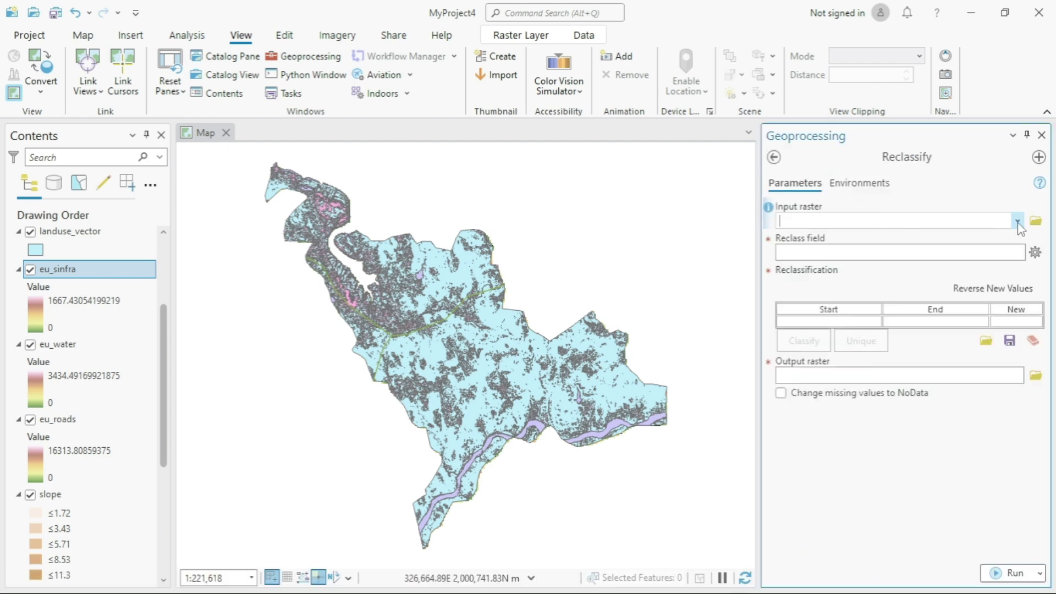
Step: Set slope as the Reclassify input raster and classify it by Equal Interval into 10 classes
left_click(1018, 222)
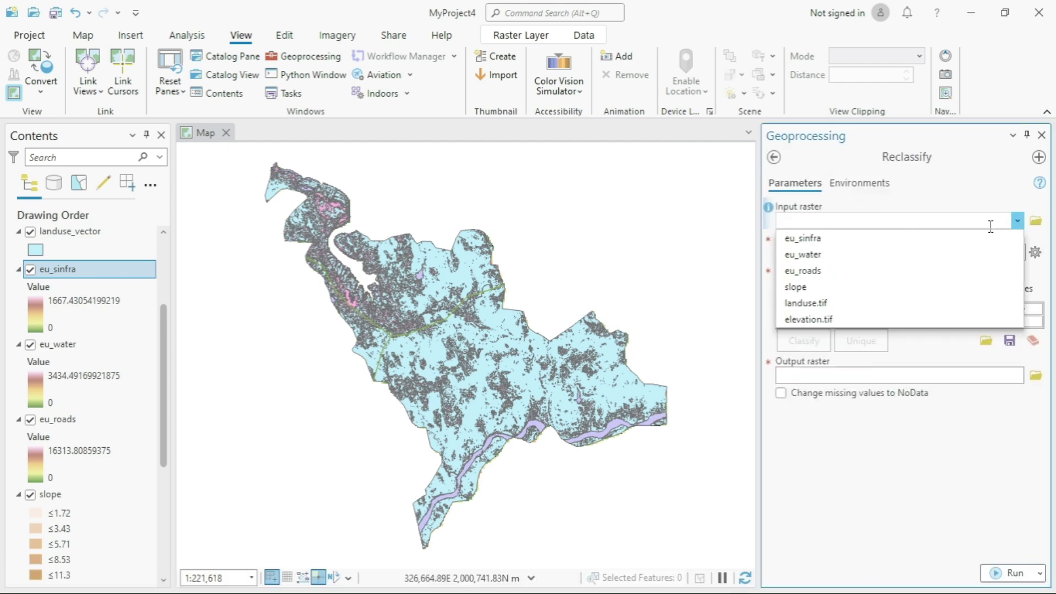
left_click(795, 287)
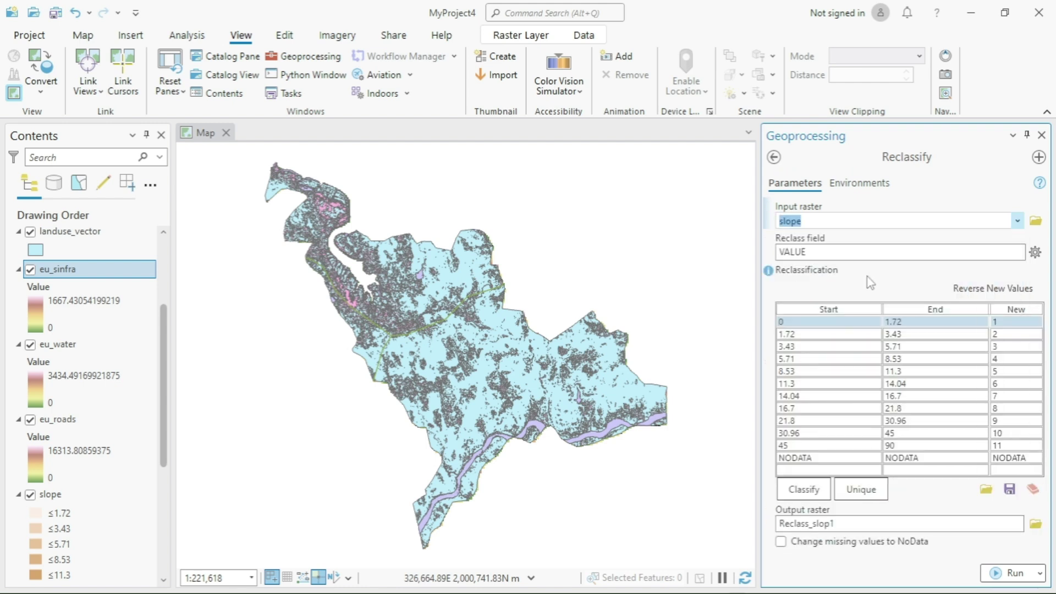
left_click(815, 487)
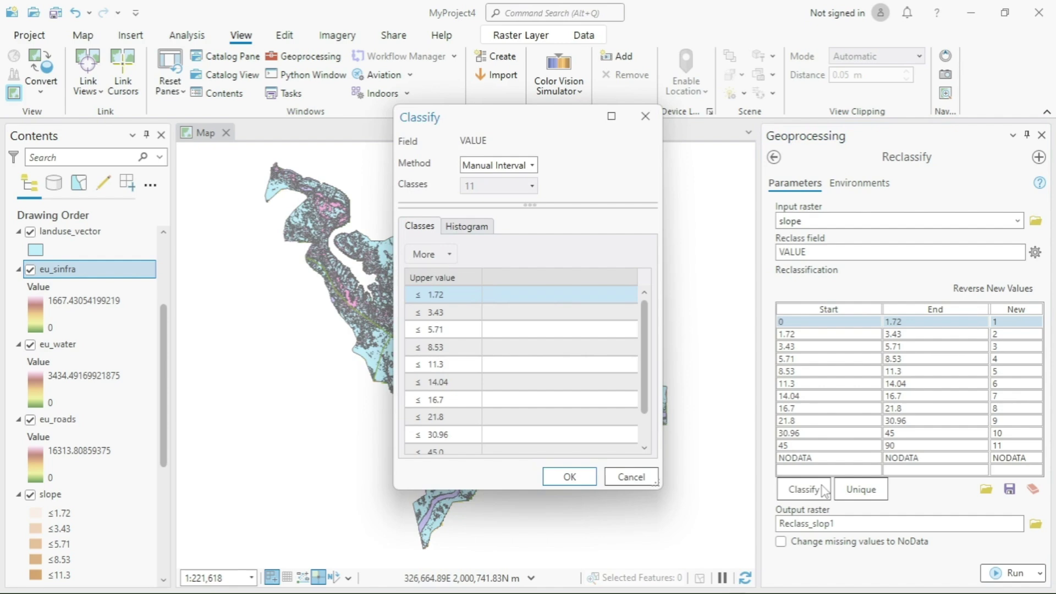
left_click(529, 165)
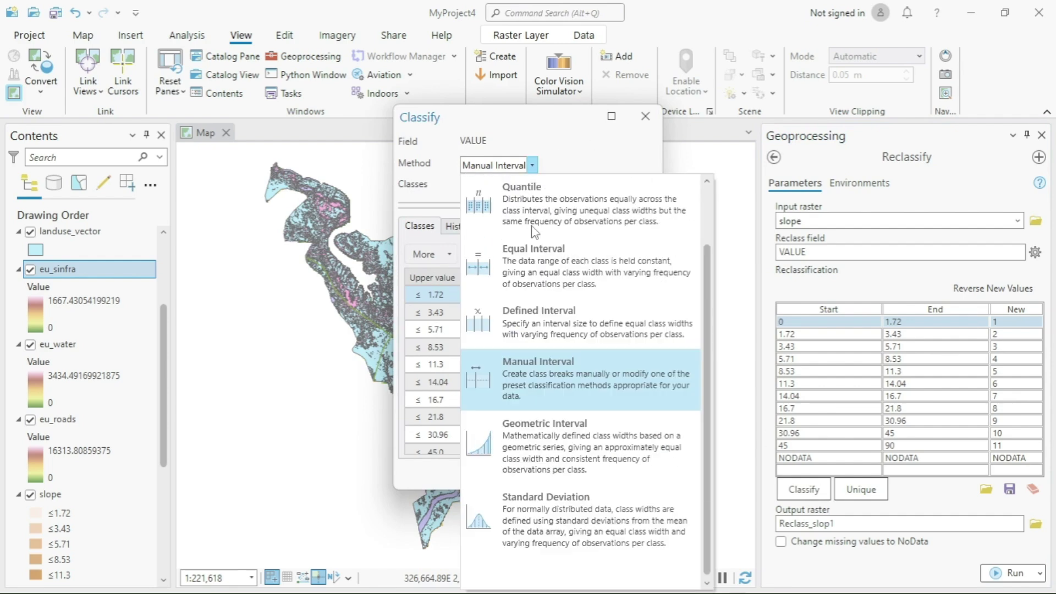
left_click(481, 272)
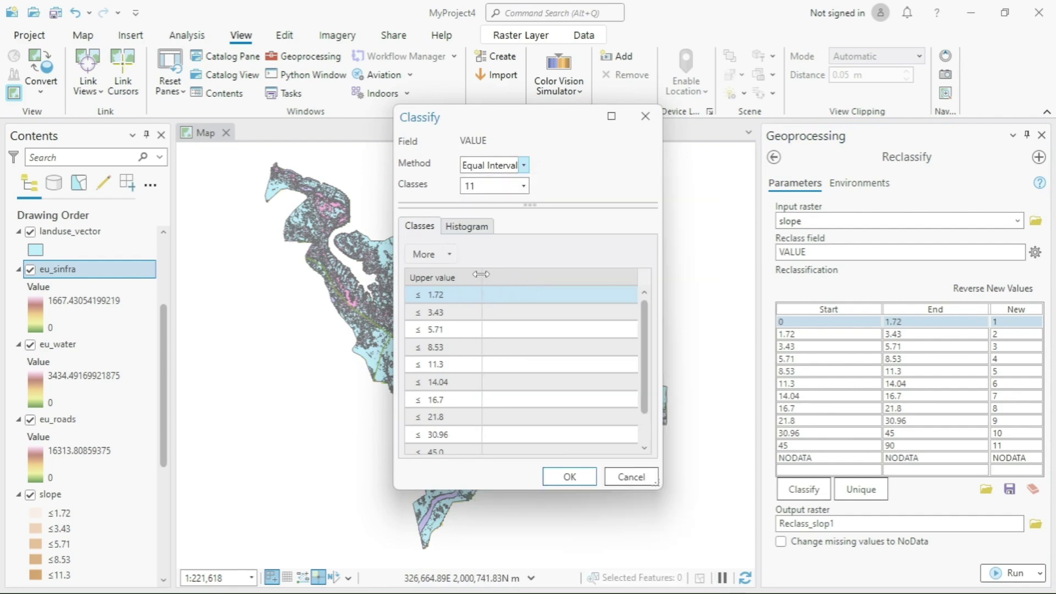
left_click(523, 185)
scroll(481, 277, "up", 2)
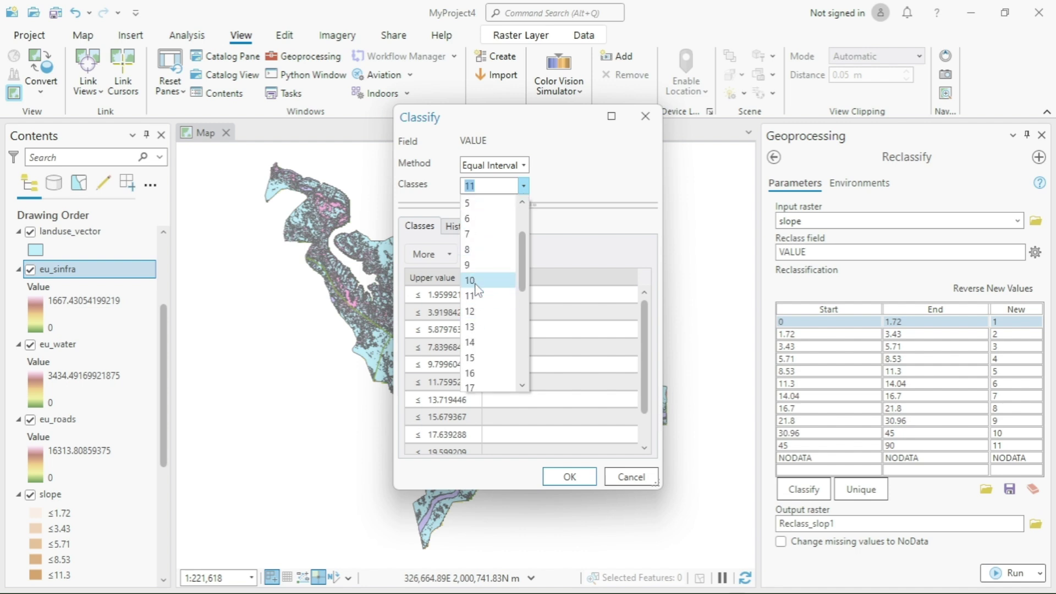
left_click(481, 295)
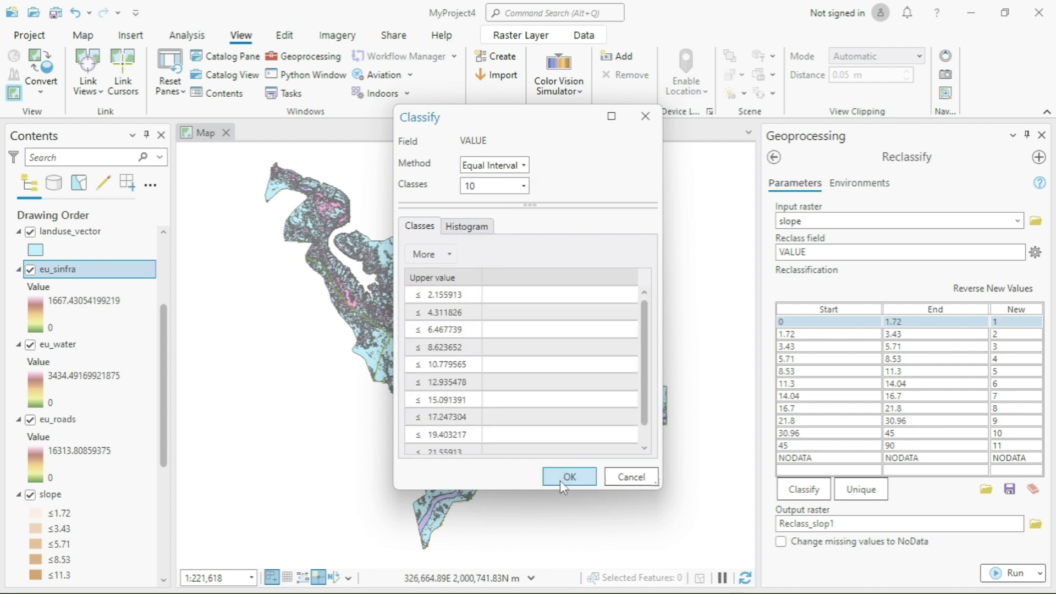
left_click(556, 475)
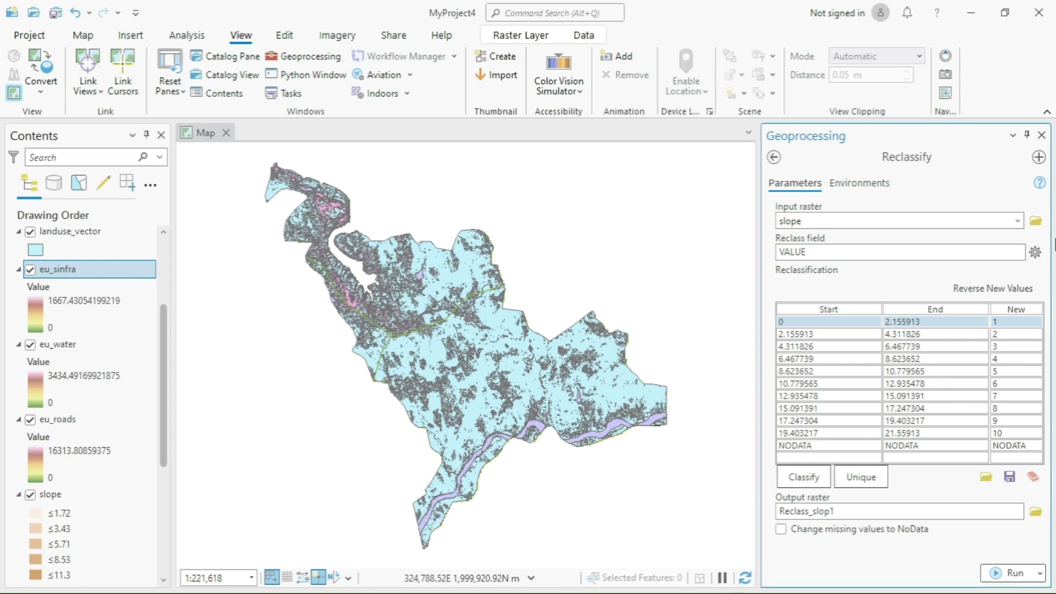
Step: Reverse the new values of the slope classes and name the output raster re_slope in the results folder
left_click(996, 290)
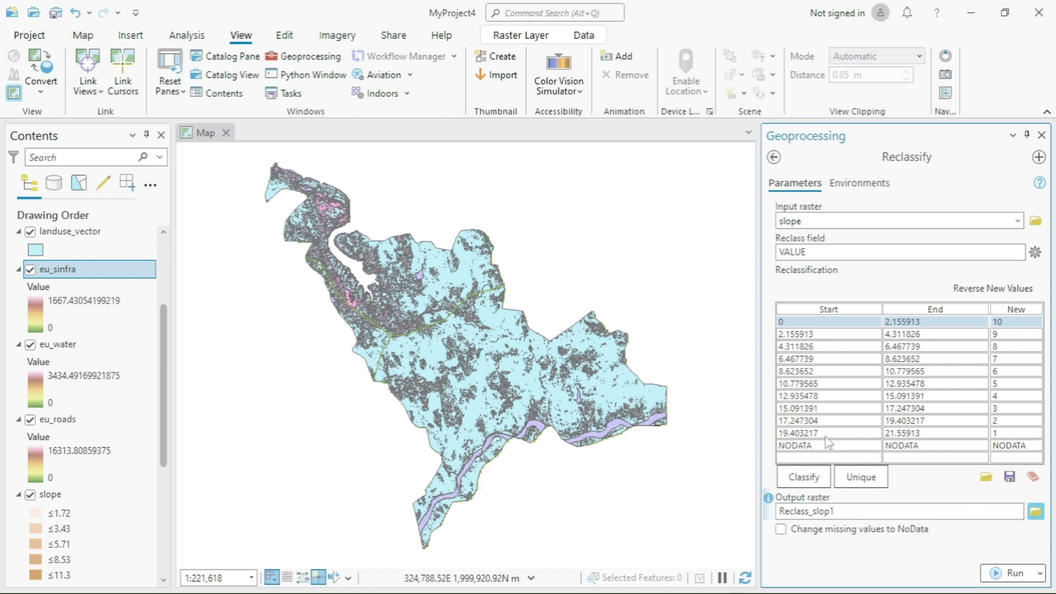
type("re_slope")
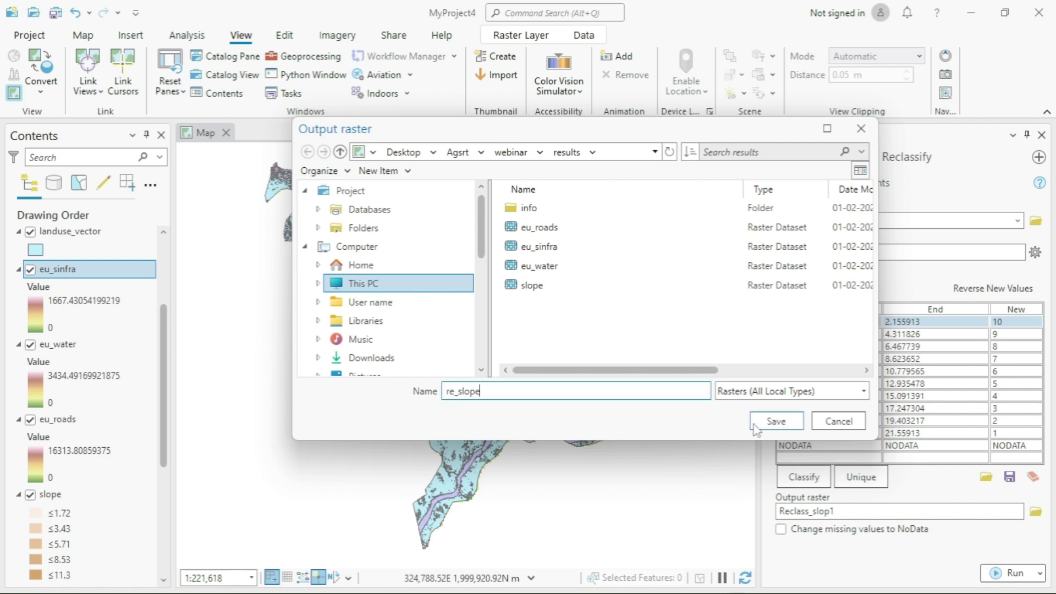
left_click(754, 424)
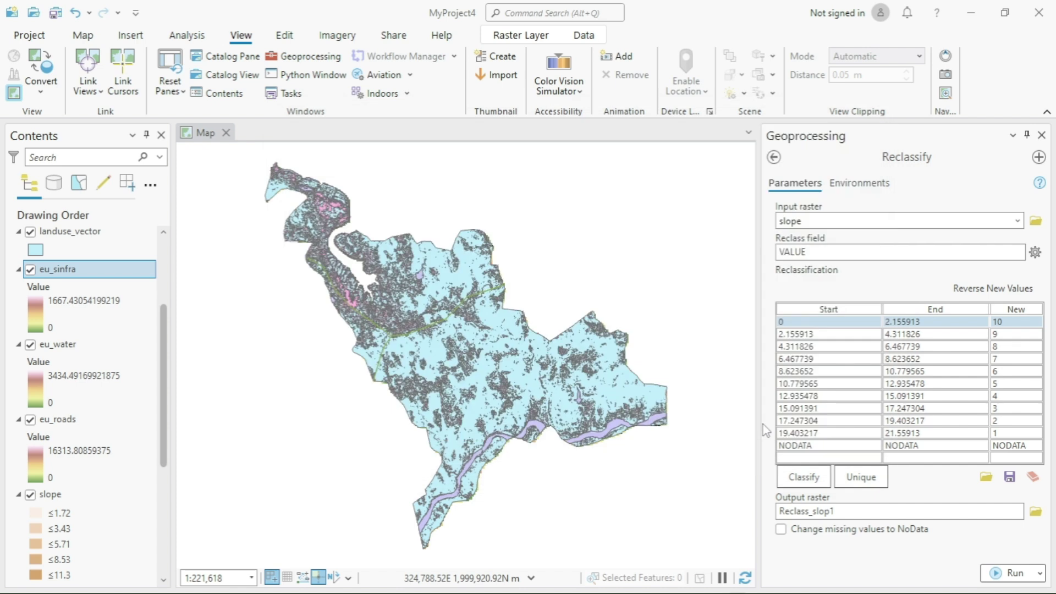
Step: Run Reclassify for slope with both the processing extent and the mask set to landuse.tif
left_click(875, 184)
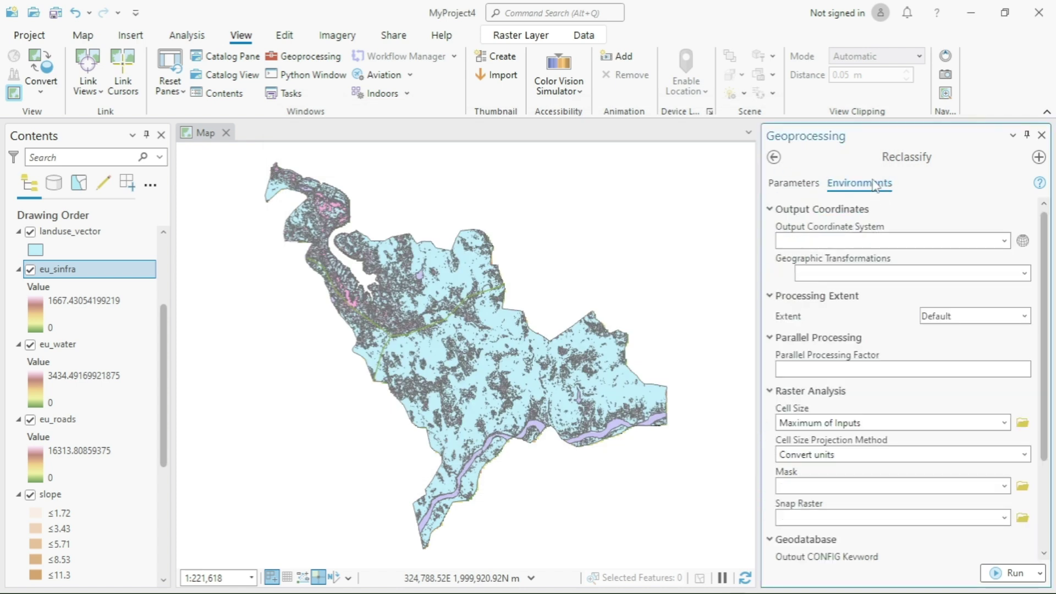
left_click(1024, 316)
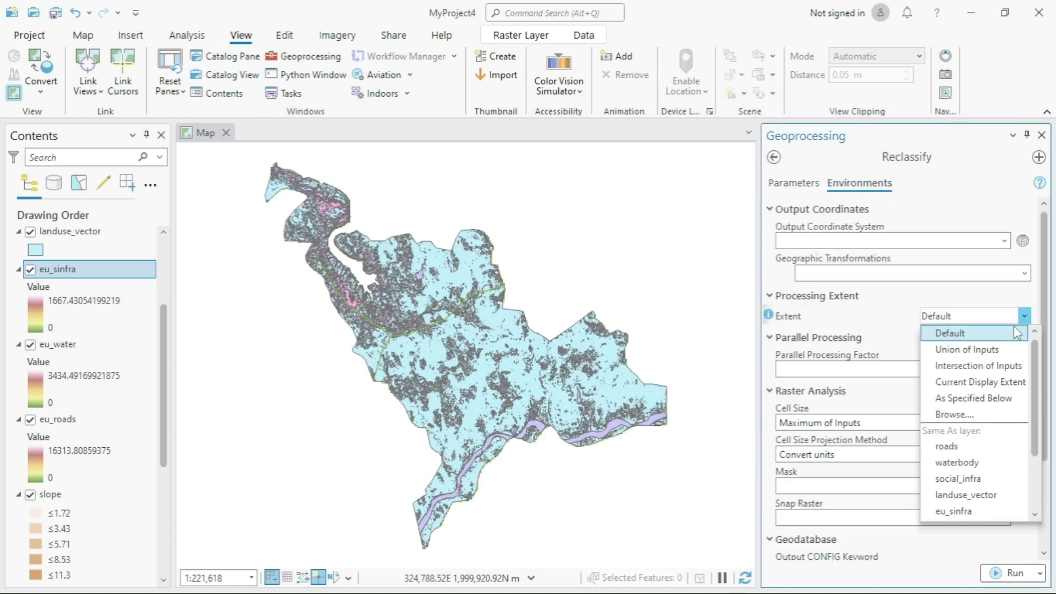
scroll(968, 495, "down", 2)
left_click(971, 493)
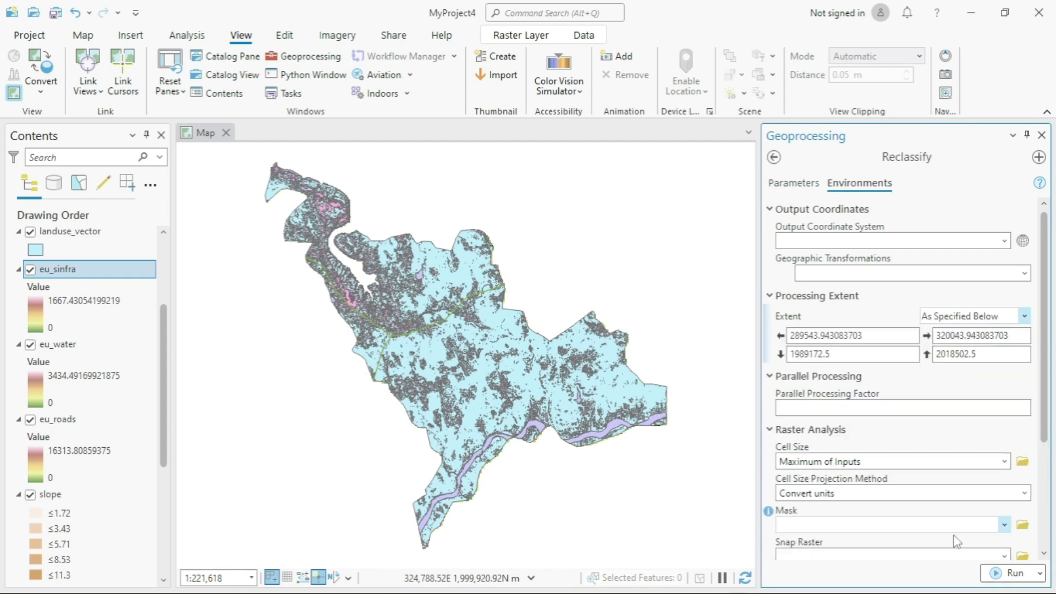
left_click(1004, 524)
left_click(823, 497)
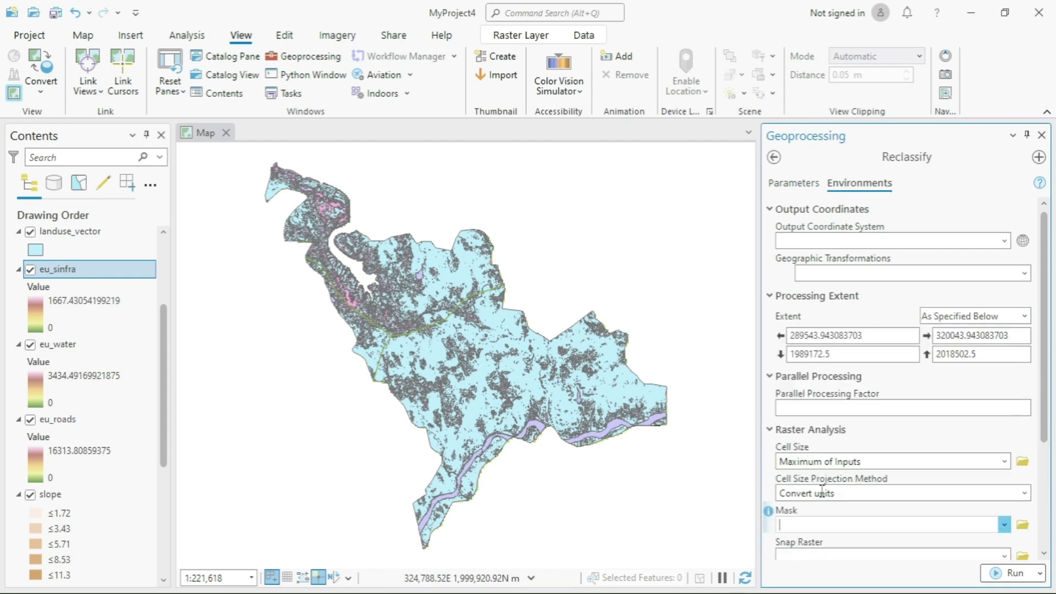
left_click(1011, 573)
mouse_move(1015, 580)
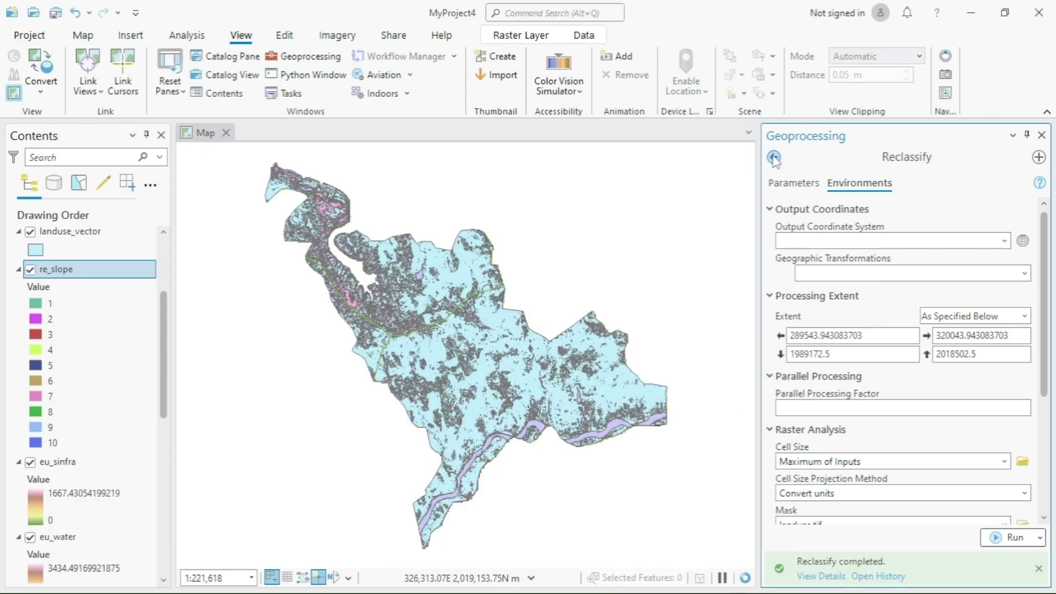
Step: Set eu_sinfra as the input raster and classify it into 10 Equal Interval classes, with new values running from 10 to 1
left_click(793, 182)
left_click(1005, 220)
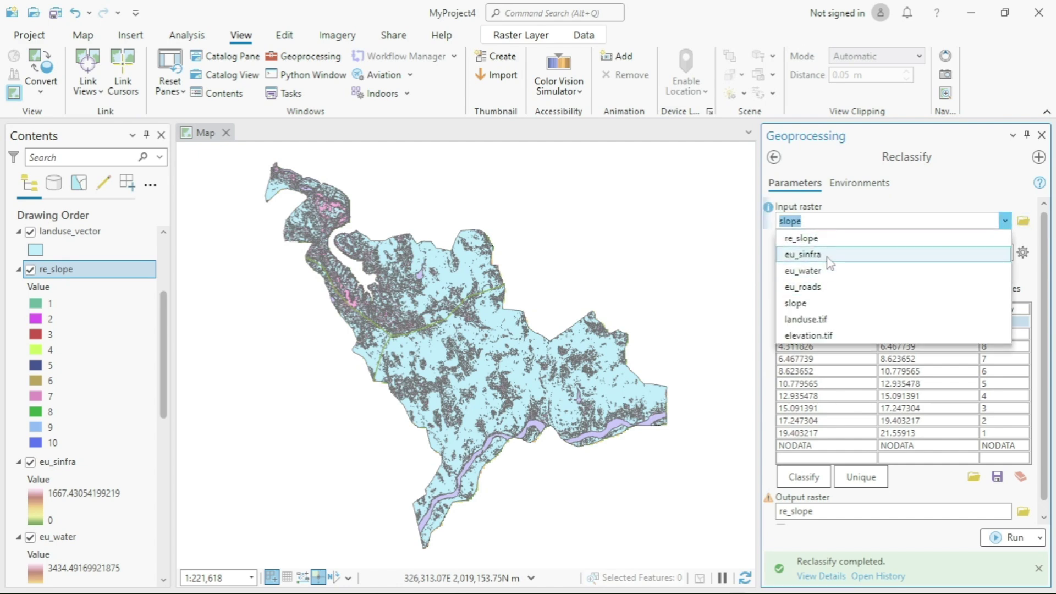
left_click(827, 255)
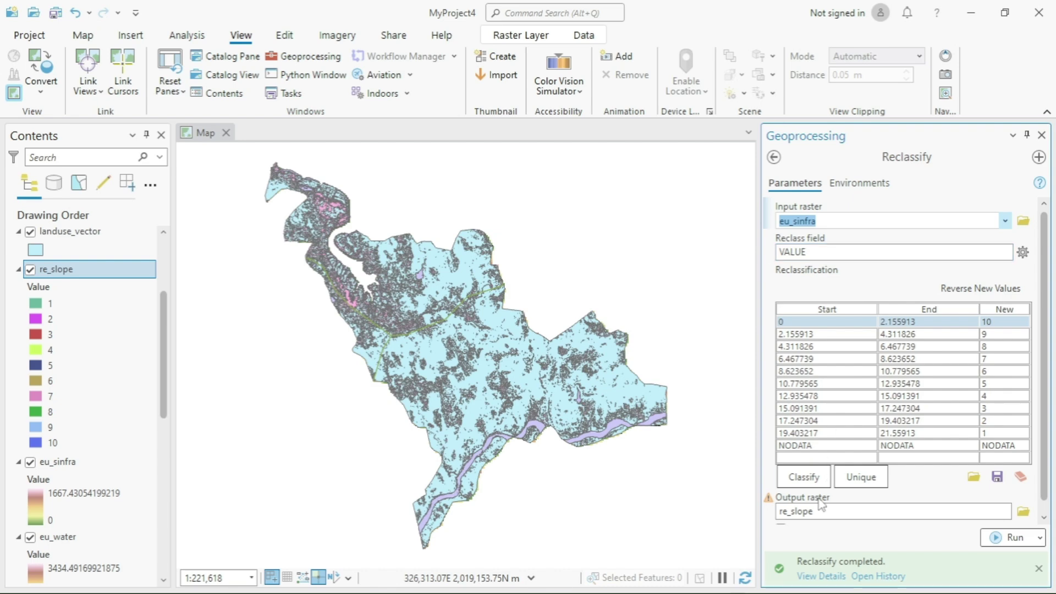
left_click(804, 477)
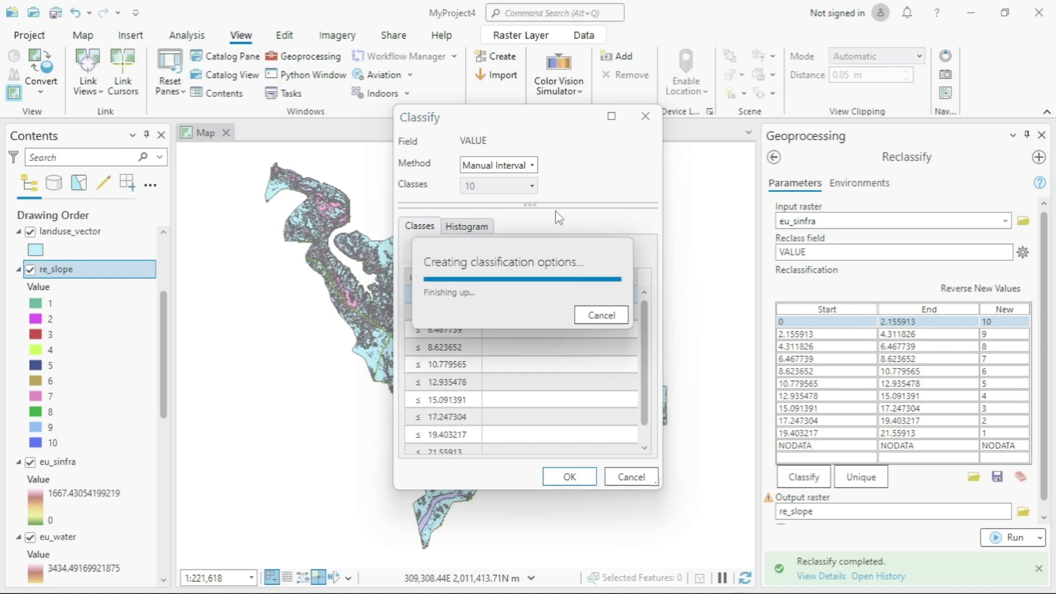
left_click(532, 165)
left_click(527, 247)
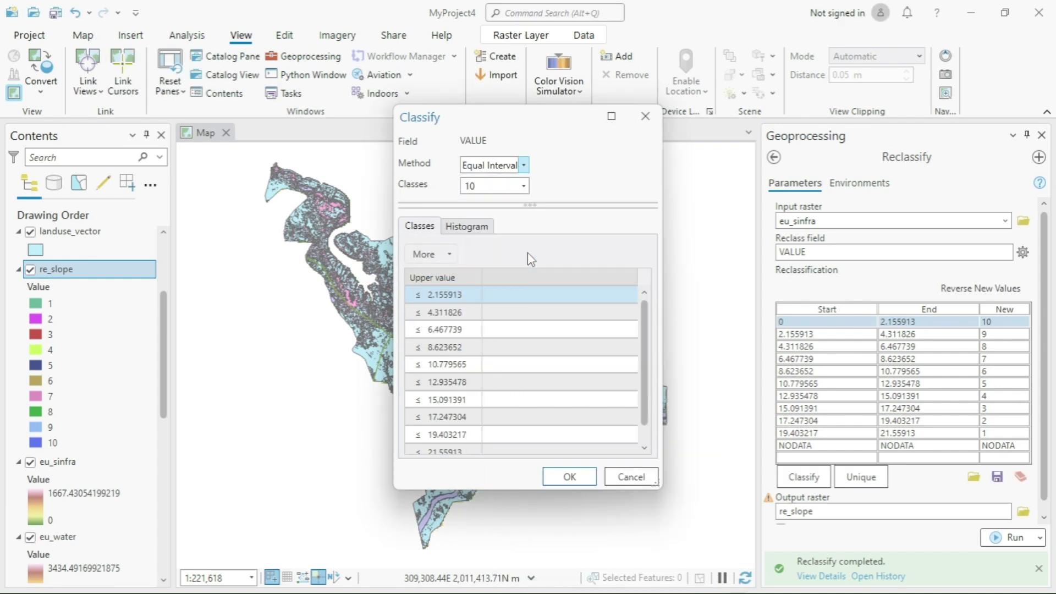
left_click(567, 476)
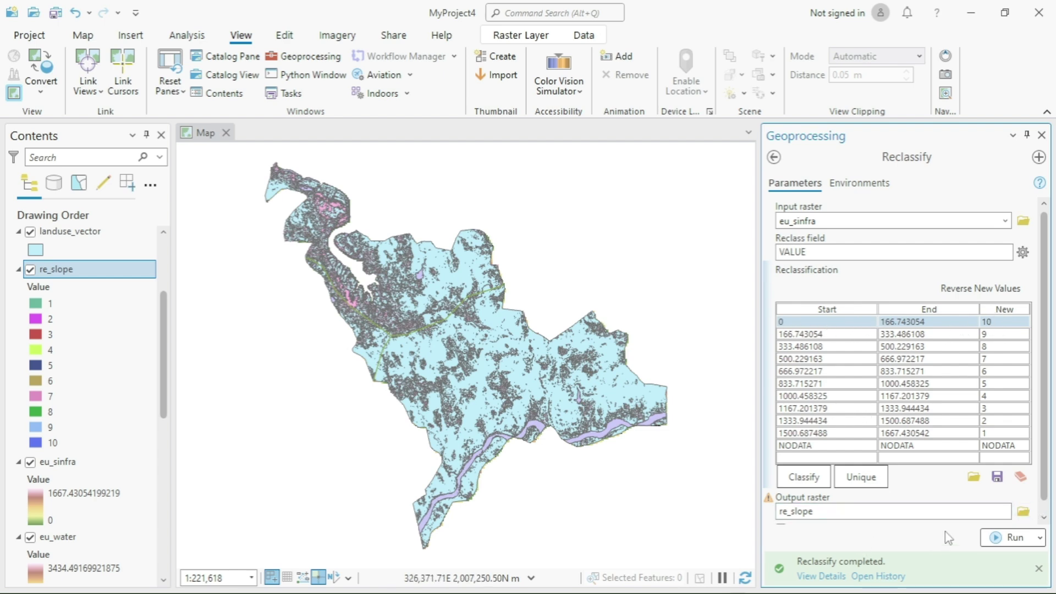
Step: Name the reclassified social infrastructure output raster re_si in the results folder
left_click(1024, 514)
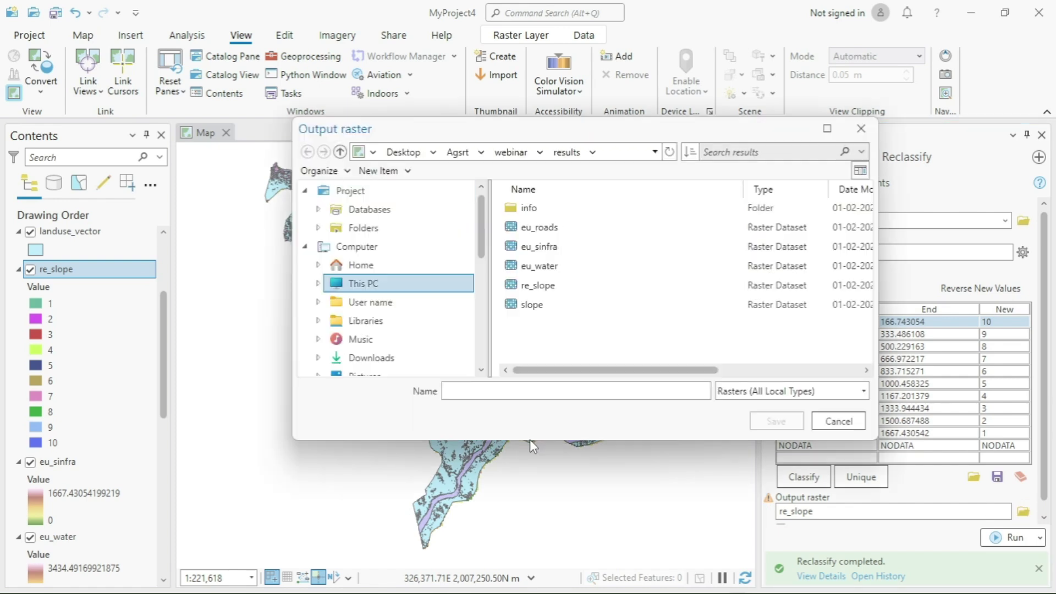
left_click(517, 395)
type("re_si")
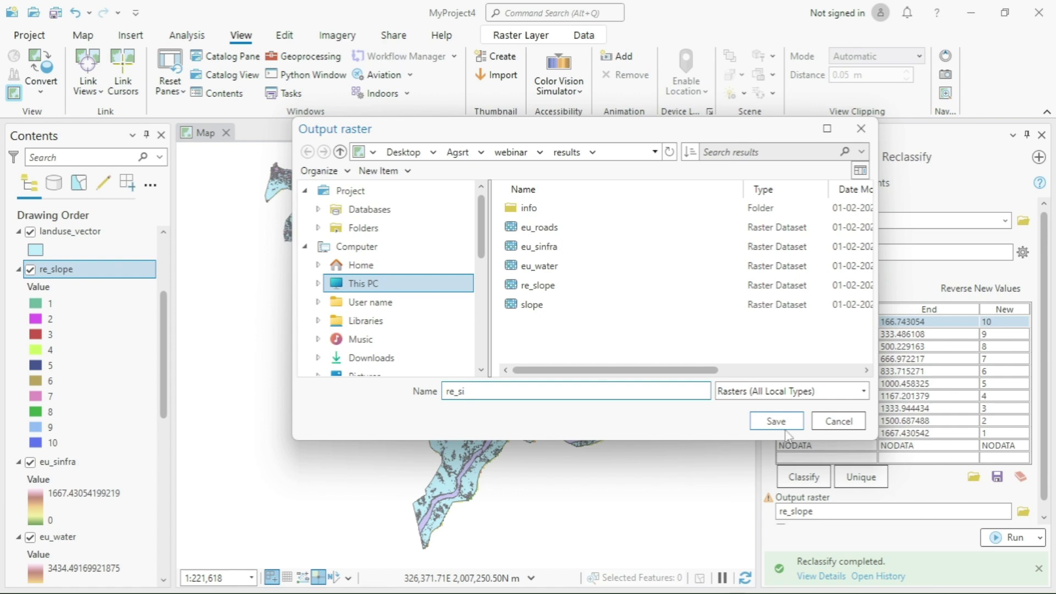
left_click(776, 421)
Step: Run Reclassify for eu_sinfra using landuse.tif as both the processing extent and the mask
left_click(886, 185)
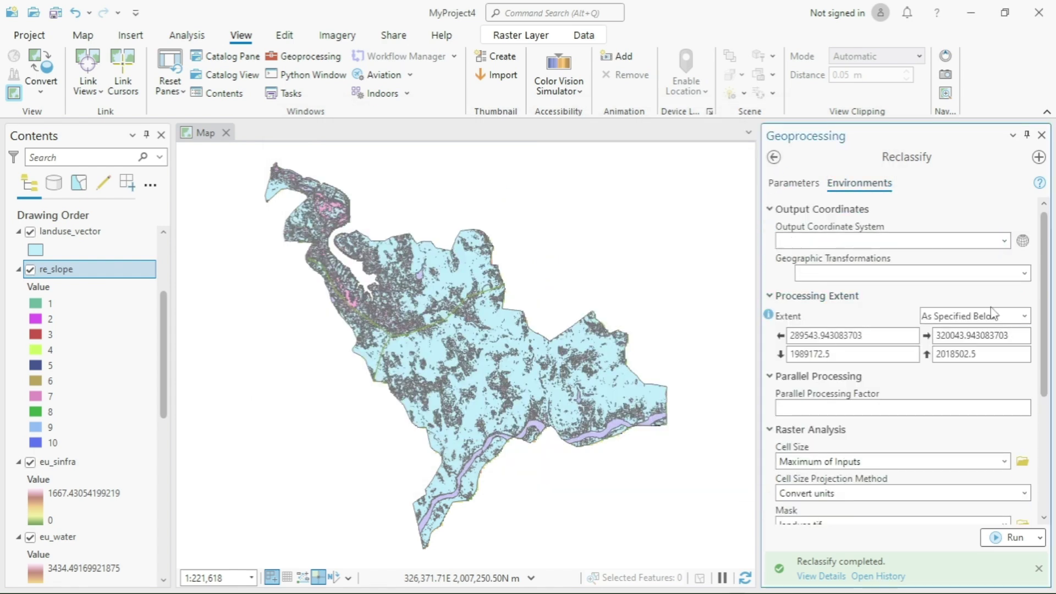
left_click(1021, 316)
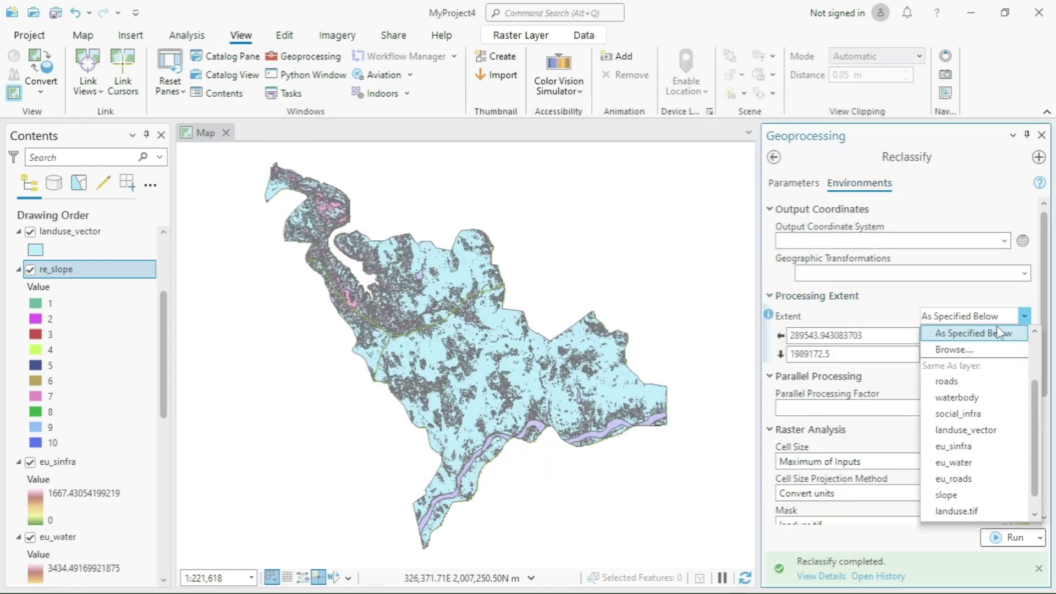
left_click(967, 511)
scroll(961, 514, "down", 1)
left_click(1015, 538)
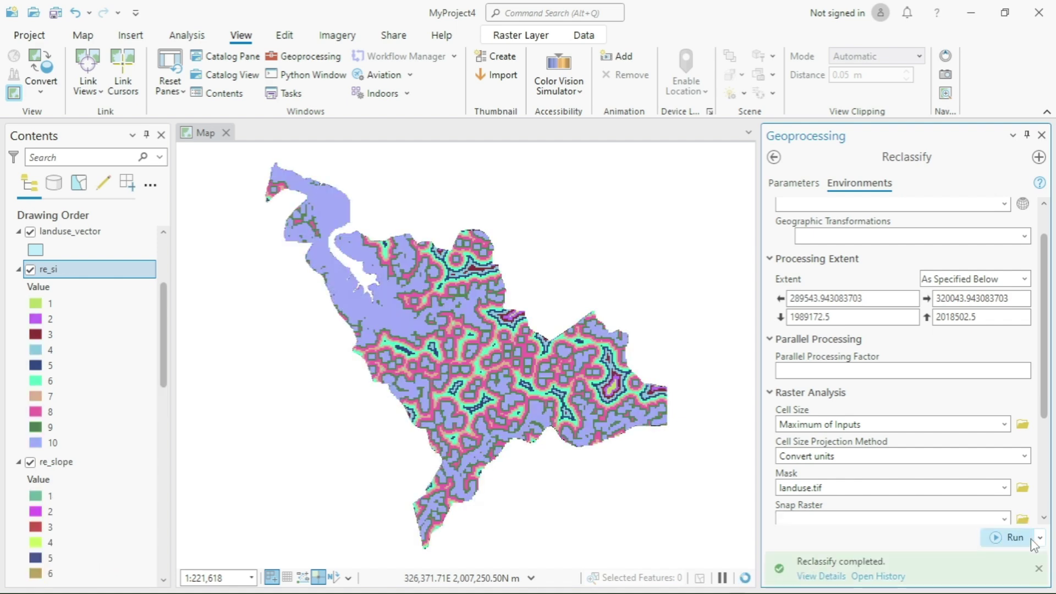
Step: Set eu_water as the Reclassify input raster and classify it by Equal Interval into 10 classes with new values 1 to 10
left_click(794, 181)
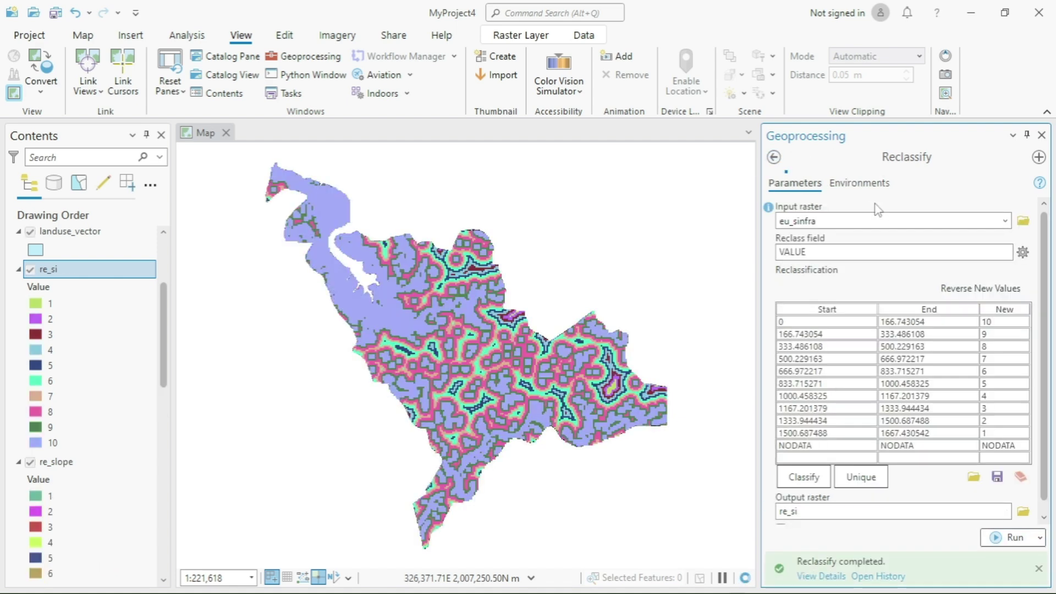
left_click(1021, 222)
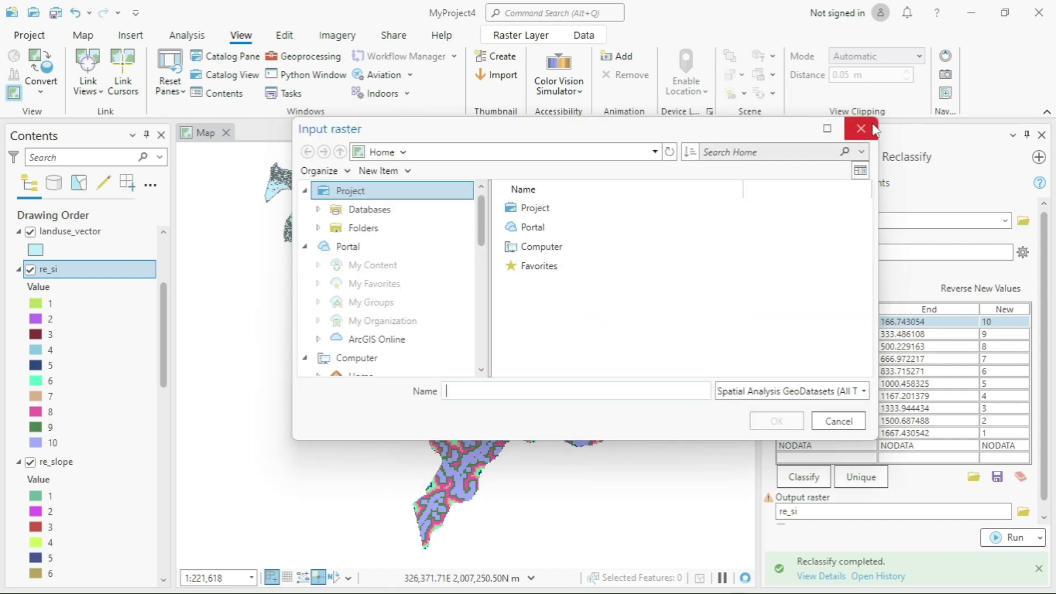
left_click(860, 129)
left_click(1005, 221)
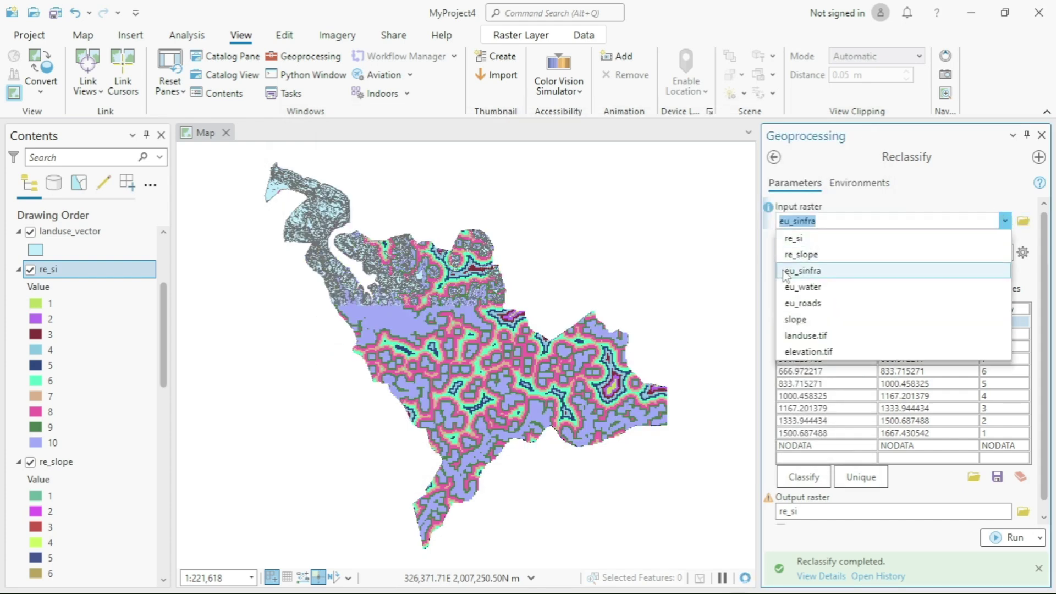
left_click(793, 287)
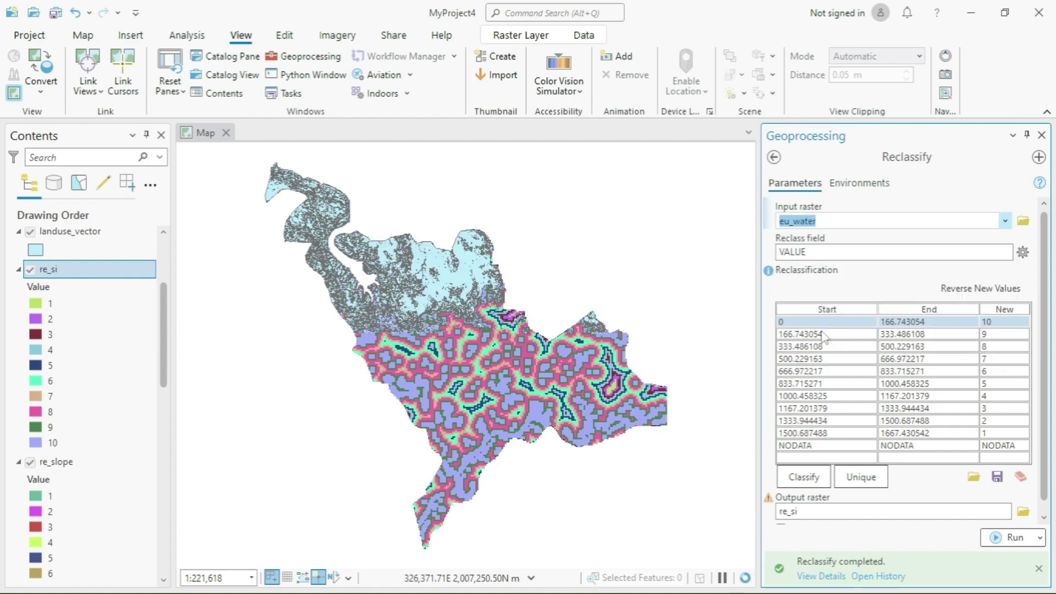
left_click(804, 479)
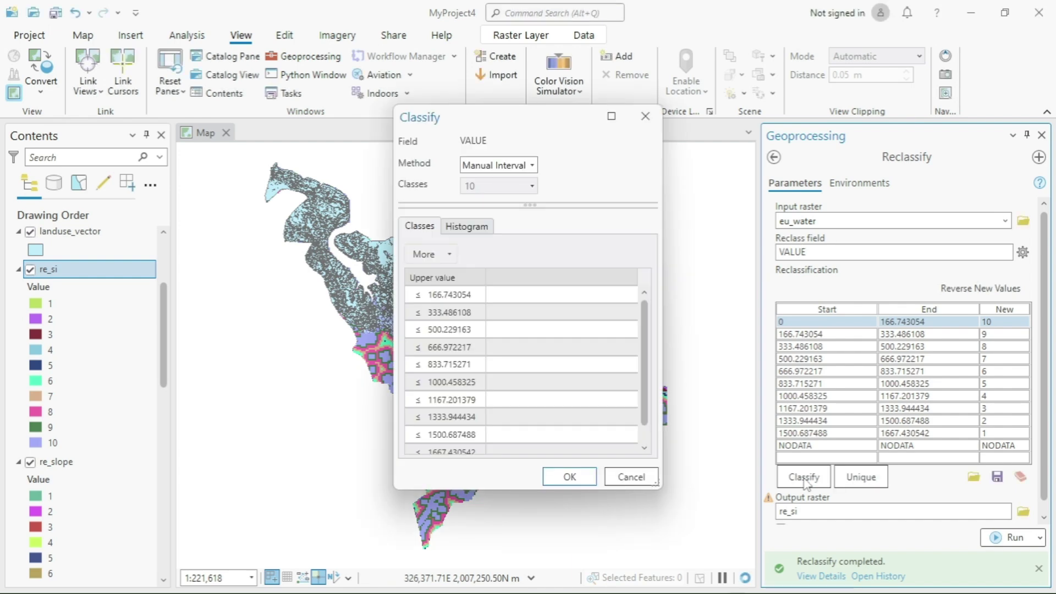
left_click(532, 165)
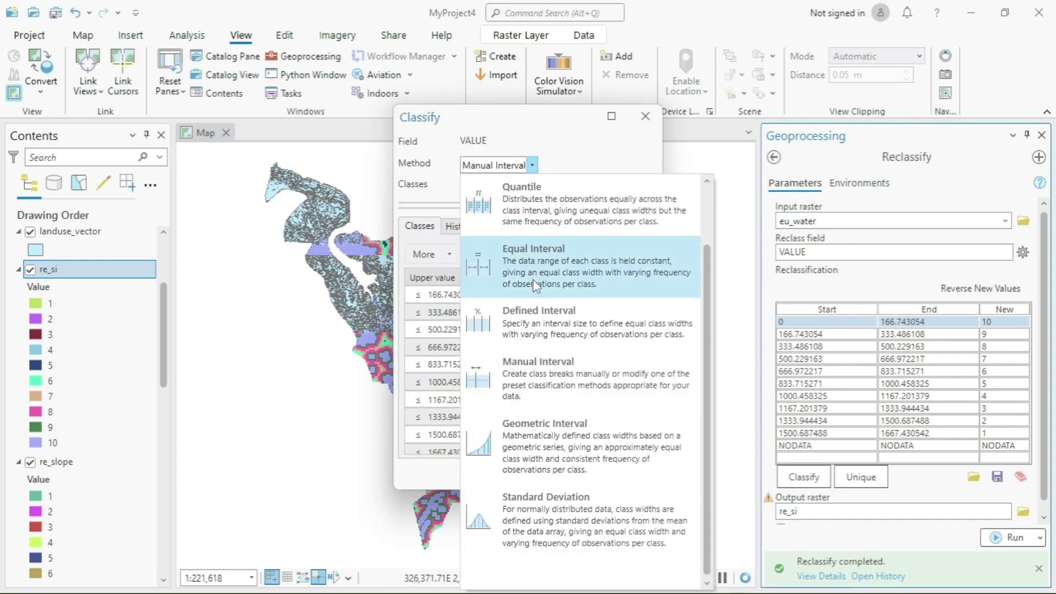
left_click(533, 279)
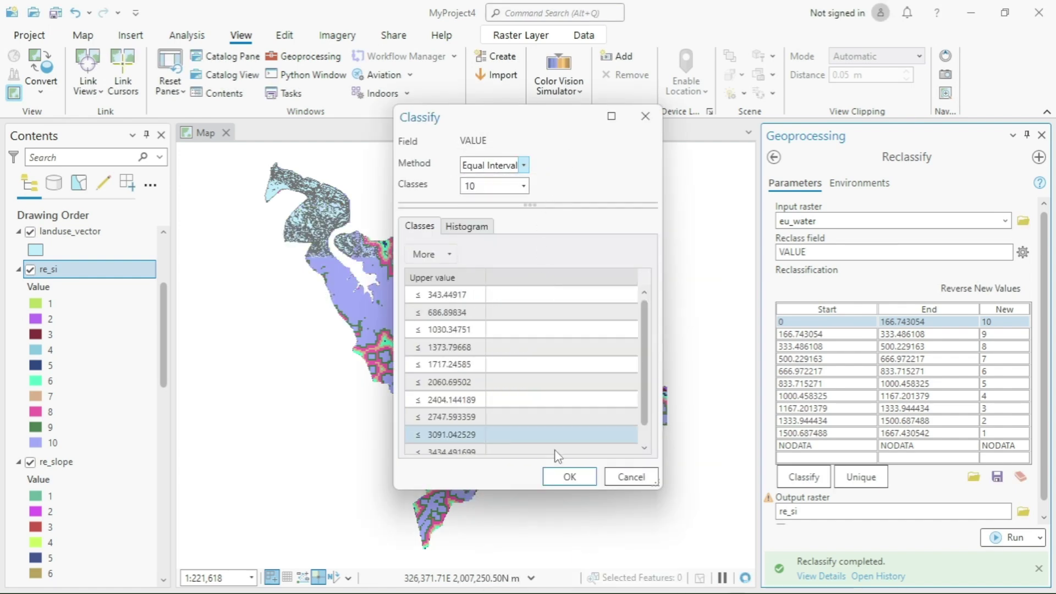
left_click(570, 477)
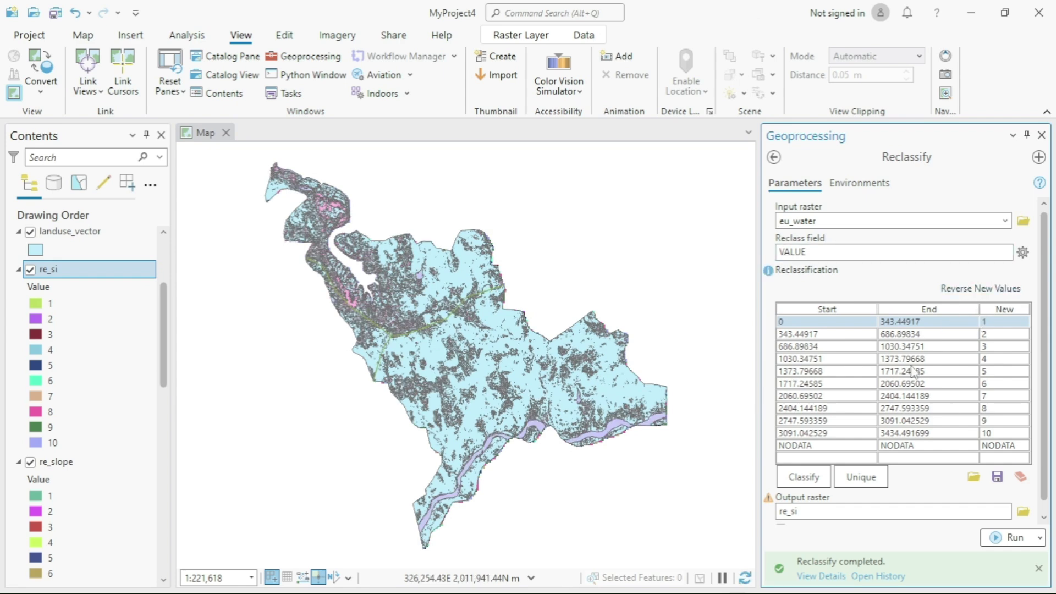
Step: Name the reclassified waterbody output raster re_water in the results folder
left_click(1023, 512)
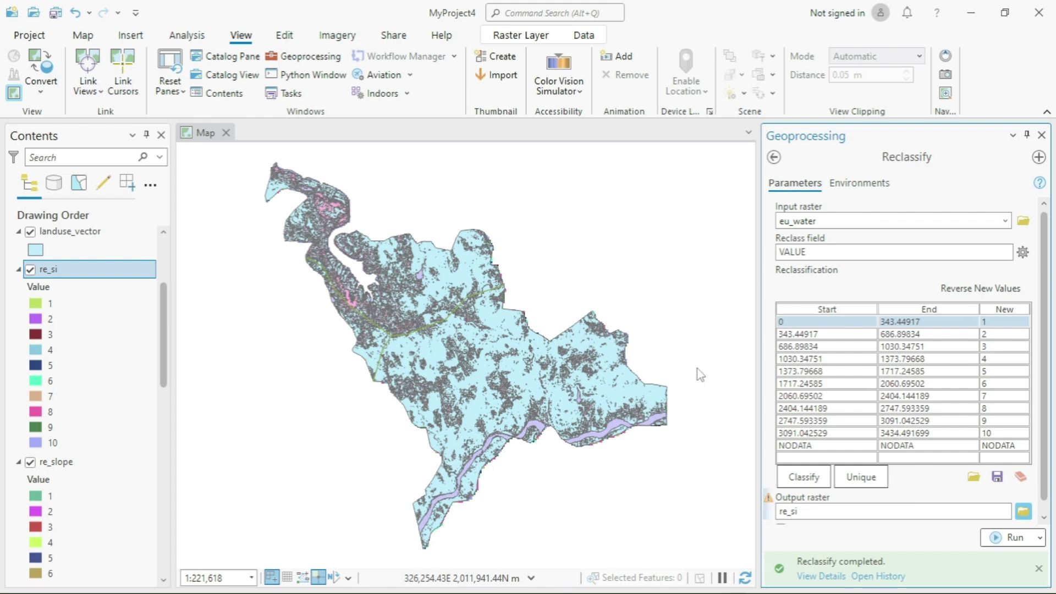
type("re")
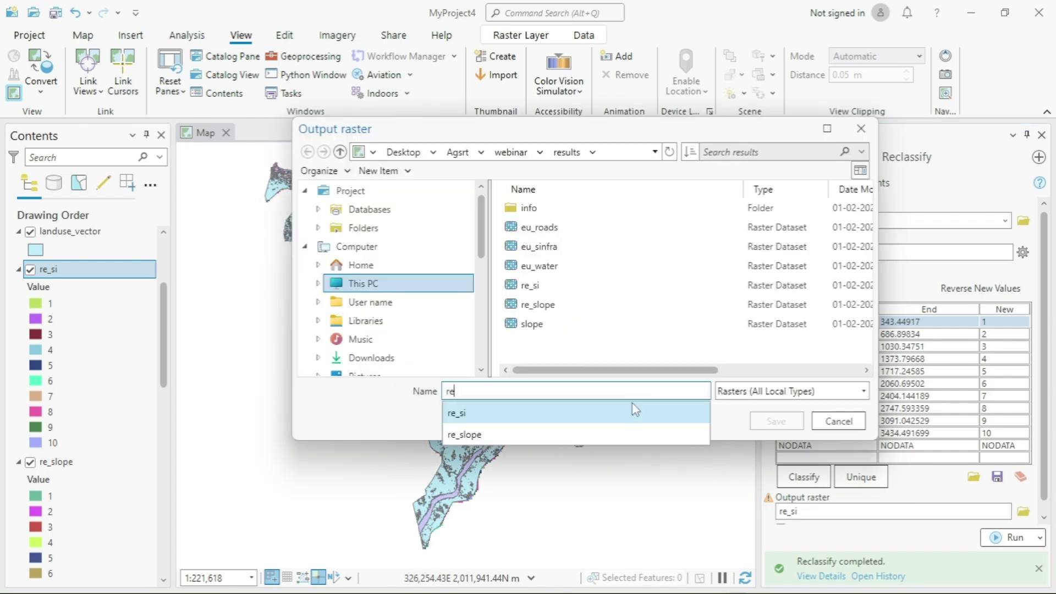
type("_water")
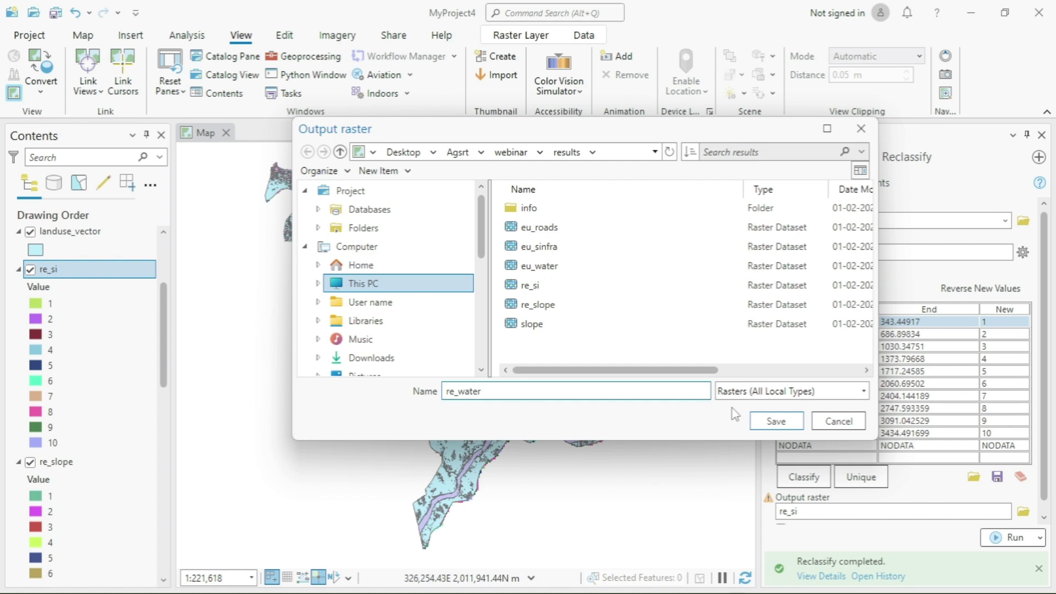
left_click(776, 420)
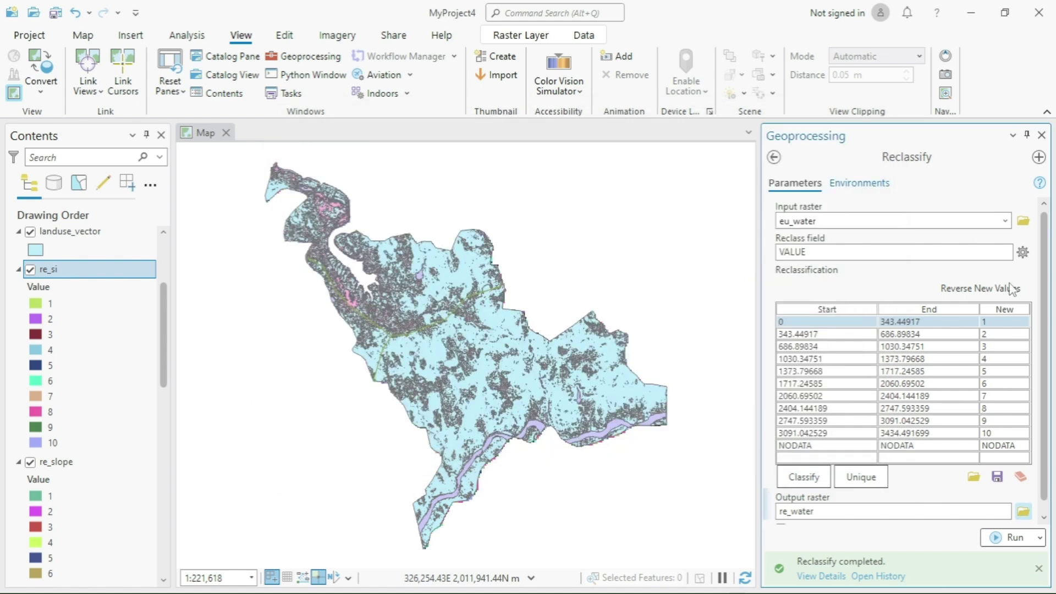
Step: Run Reclassify for eu_water with landuse.tif as the processing extent
left_click(859, 183)
left_click(1024, 316)
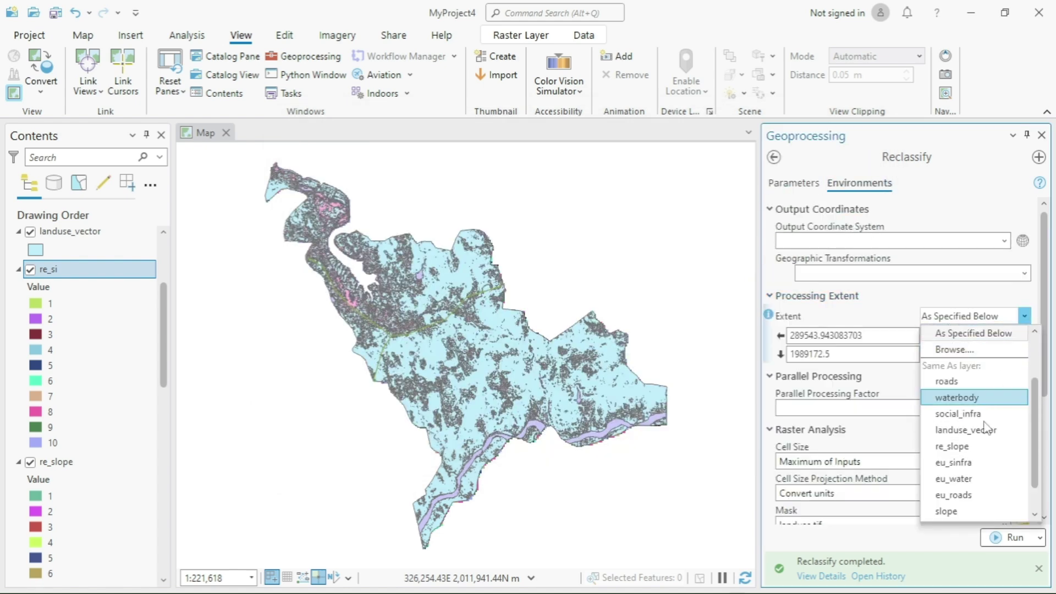
left_click(974, 494)
left_click(1011, 537)
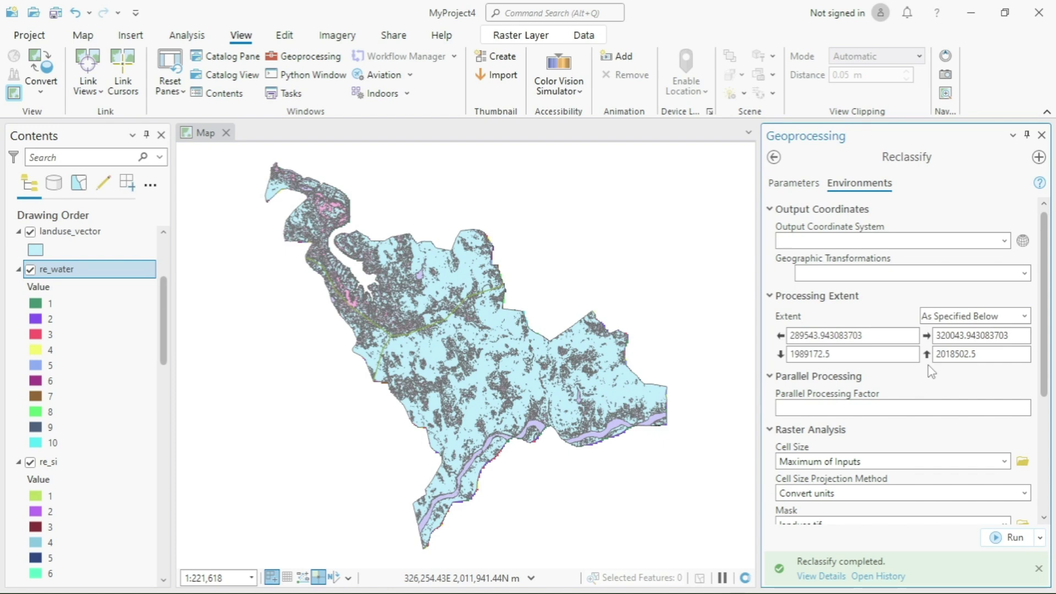
Step: Set eu_roads as the Reclassify input raster and classify it into 10 Equal Interval classes, with new values running from 10 to 1
left_click(786, 185)
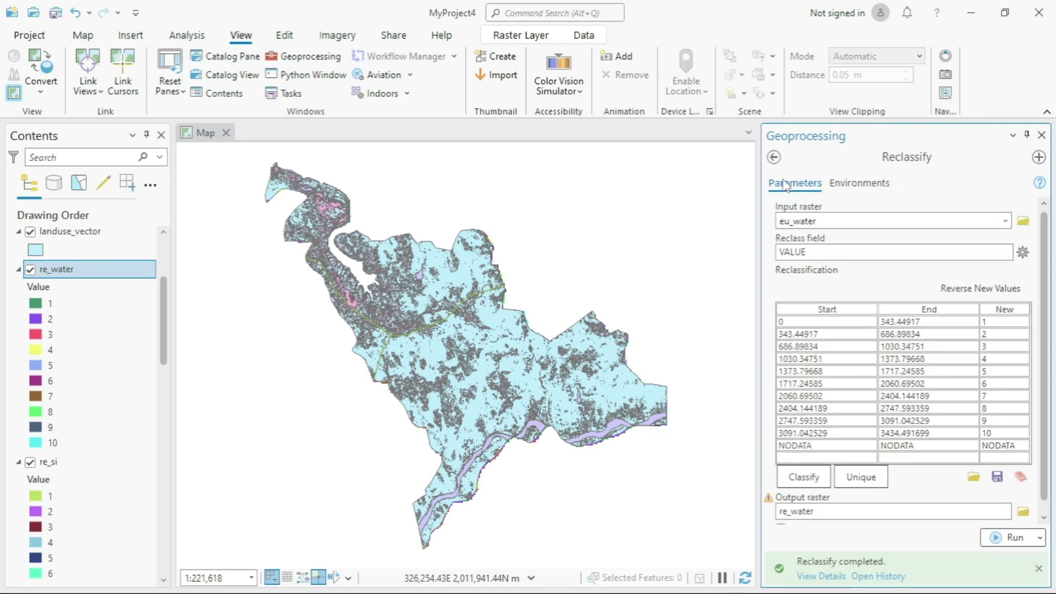
left_click(1004, 221)
left_click(867, 321)
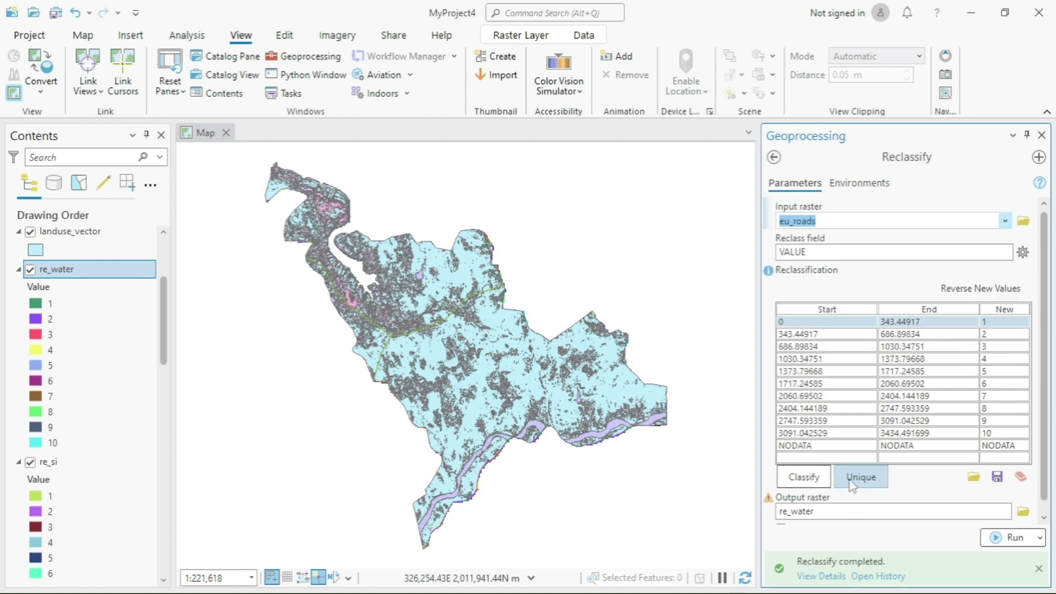
left_click(804, 478)
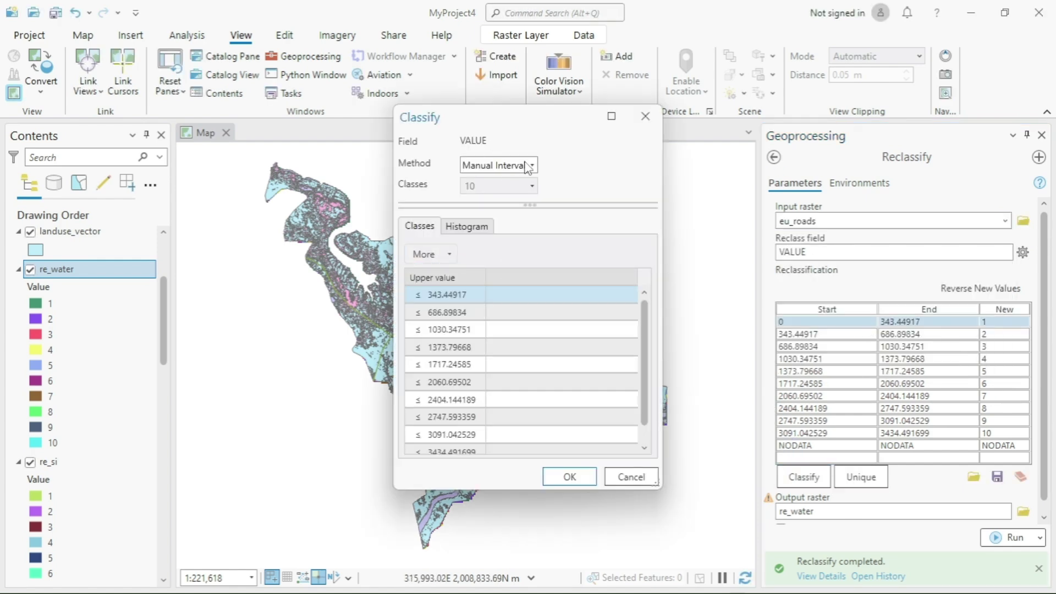
left_click(528, 166)
left_click(516, 184)
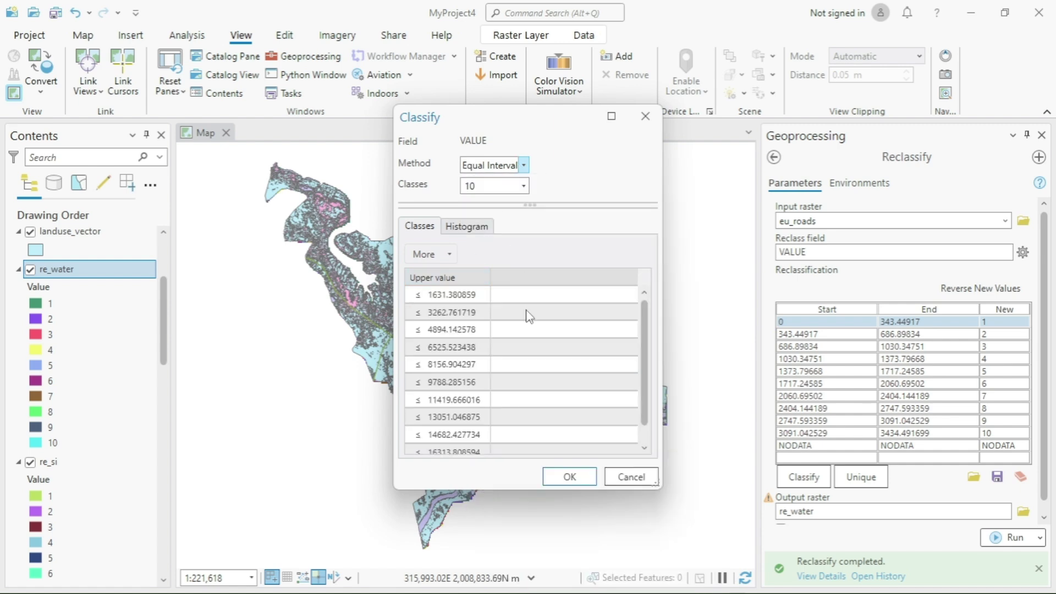
left_click(569, 476)
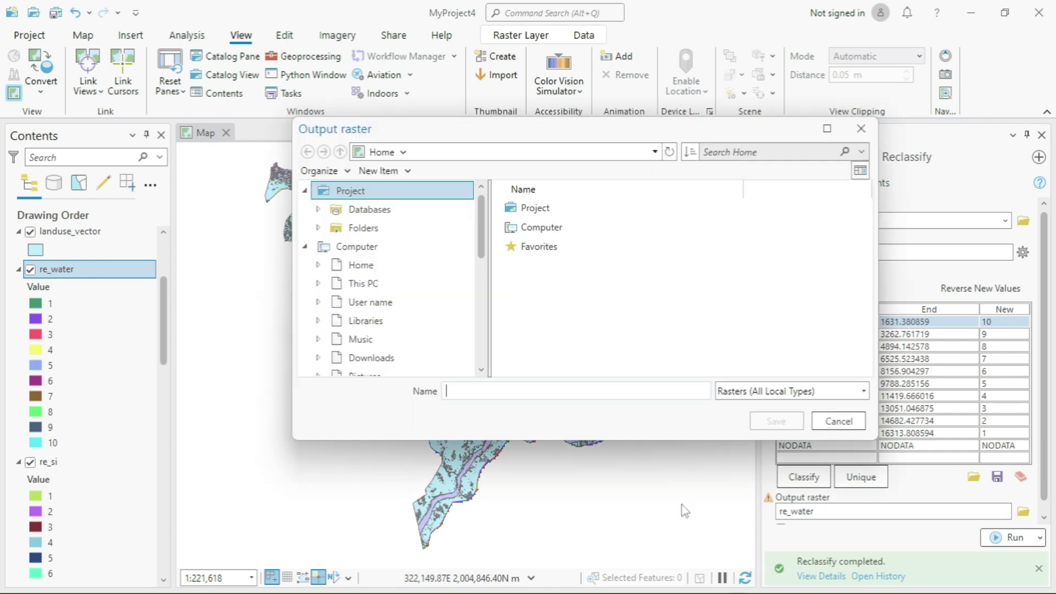
Step: Name the output raster re_roads in the results folder and run Reclassify with landuse.tif as the processing extent
type("re_roads")
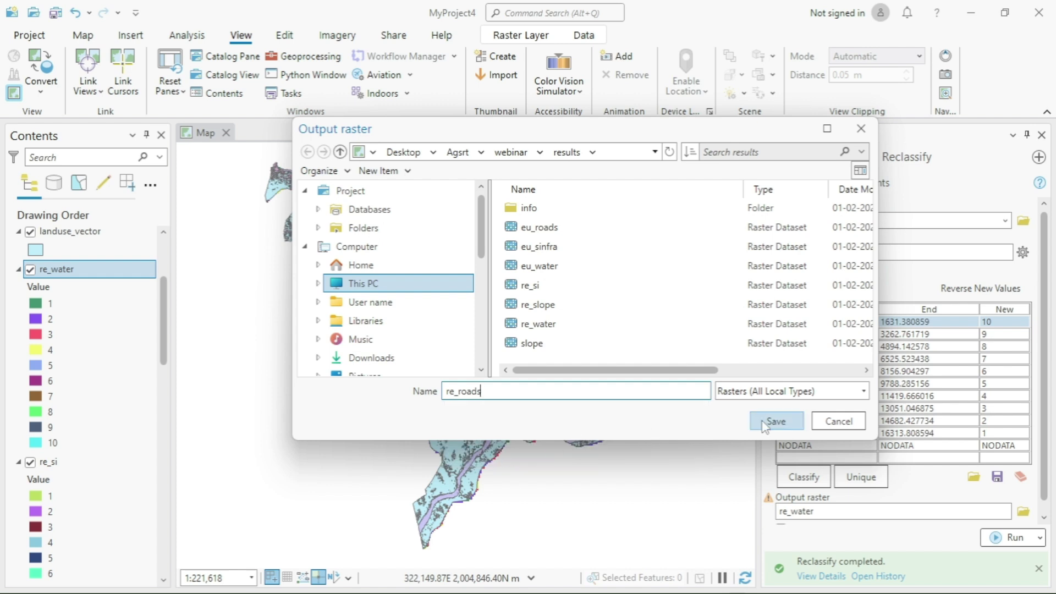
left_click(776, 421)
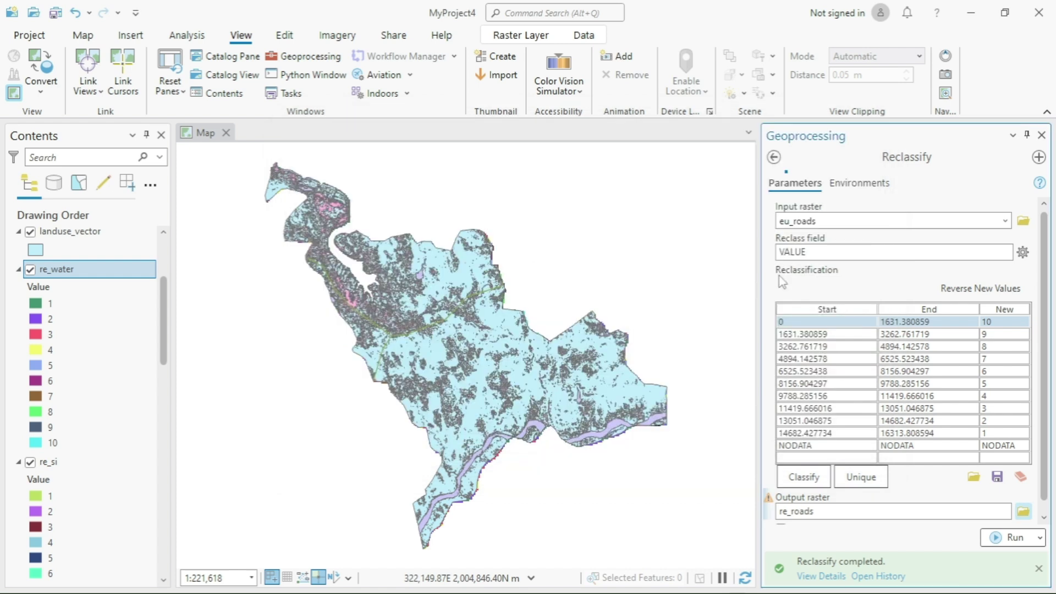
left_click(884, 184)
left_click(1024, 315)
left_click(974, 495)
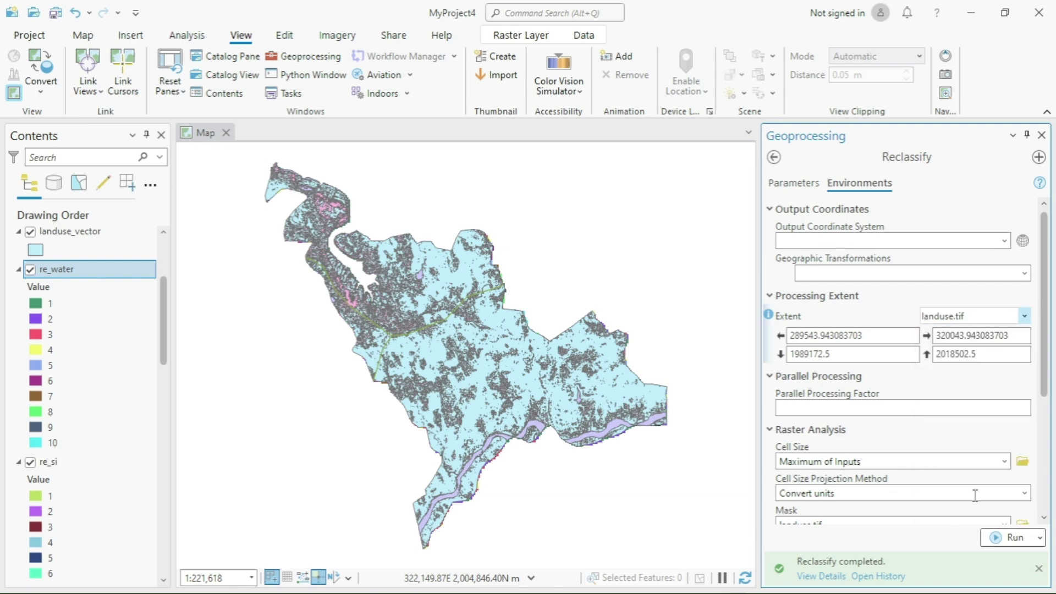
left_click(1000, 541)
mouse_move(1003, 549)
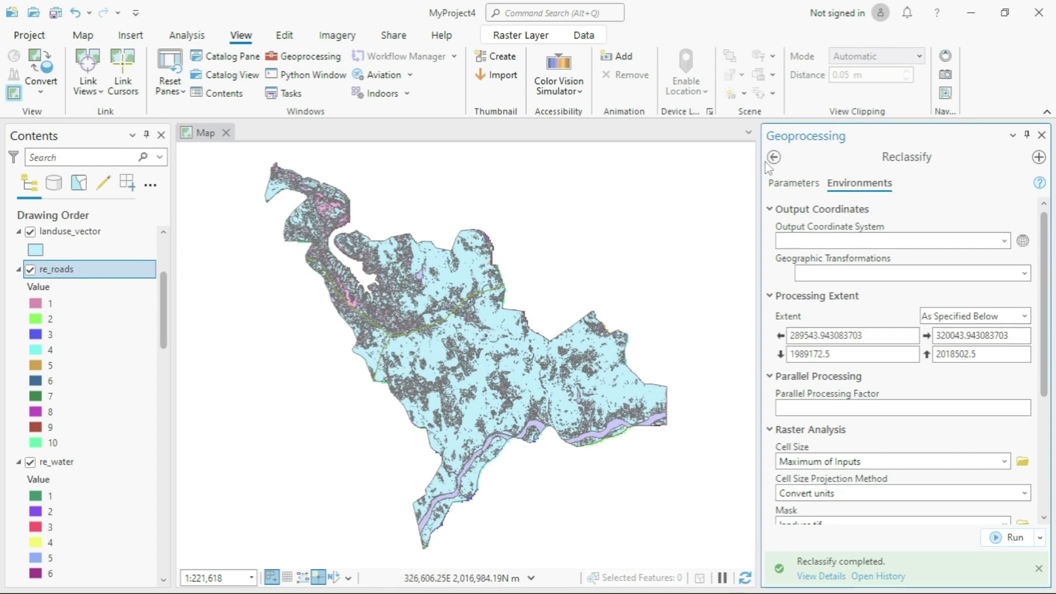
Step: Switch to the WPS presentation to review the steps of site suitability analysis, and return to ArcGIS Pro
left_click(794, 183)
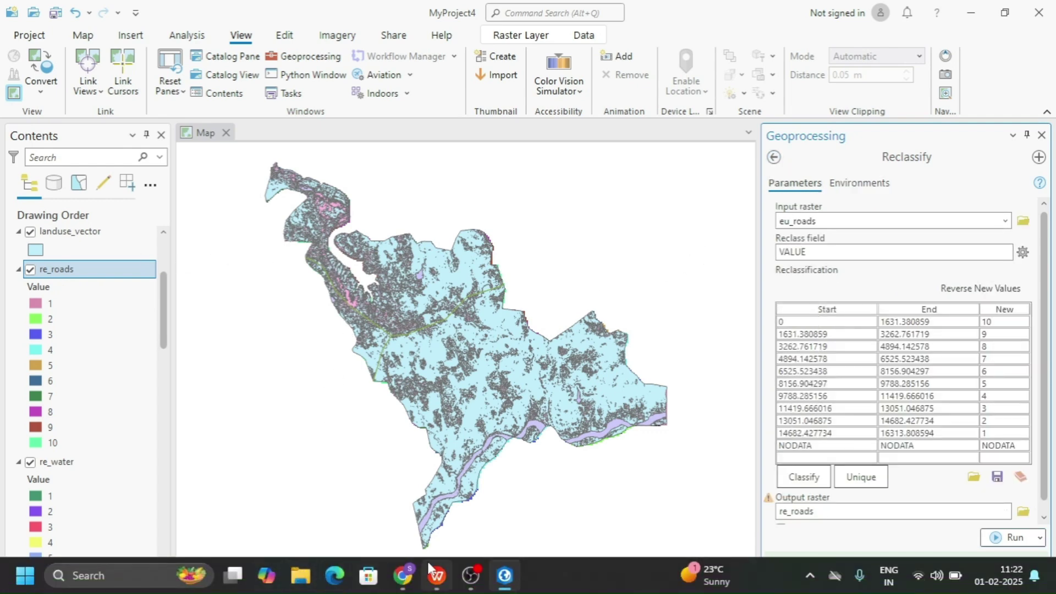
left_click(437, 583)
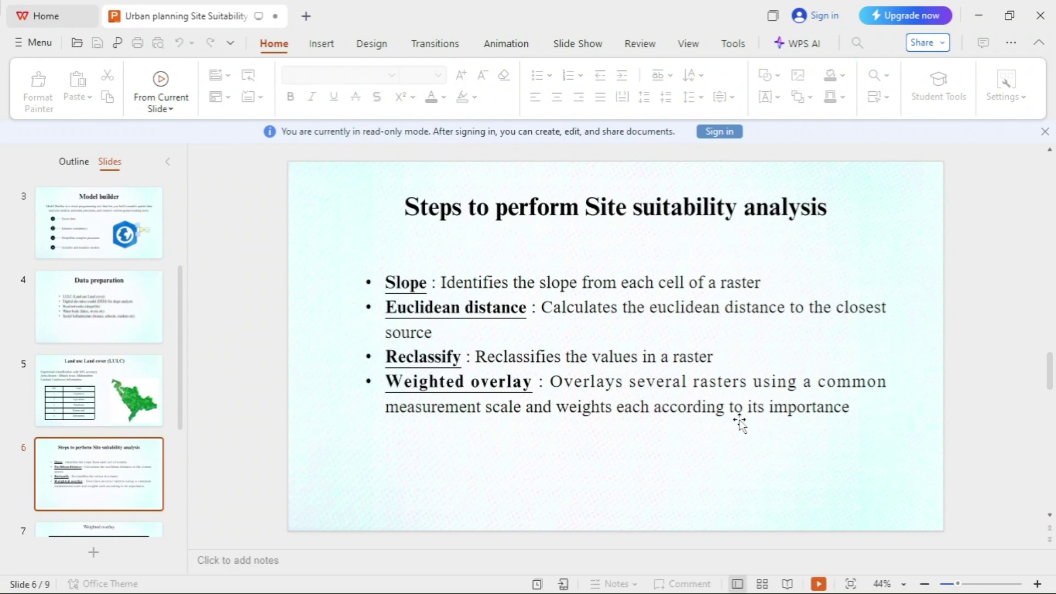
left_click(969, 21)
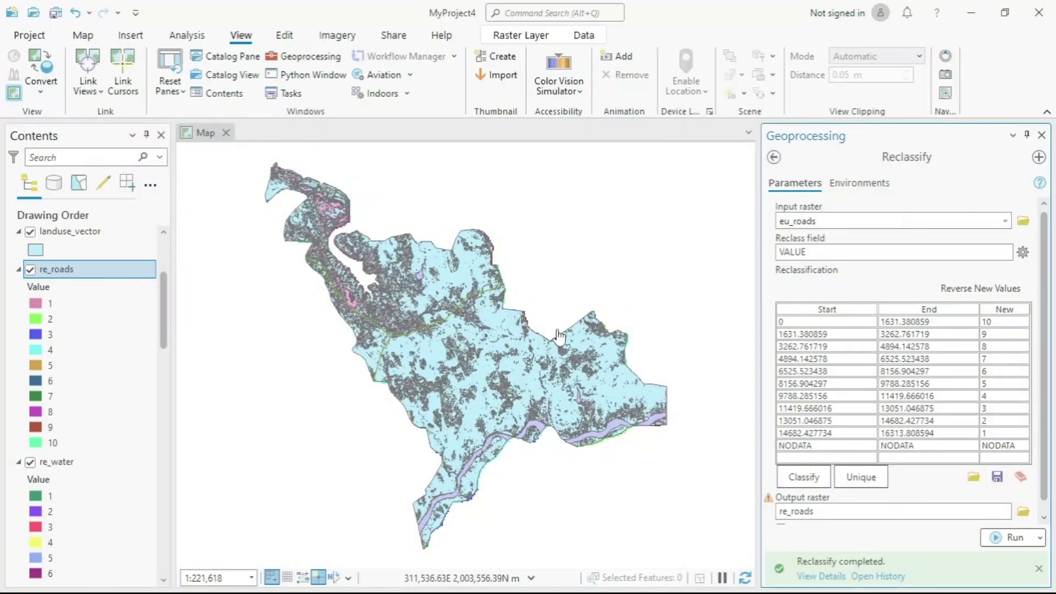
Step: Find and open the Weighted Overlay tool and set its evaluation scale to 1 - 10
left_click(774, 157)
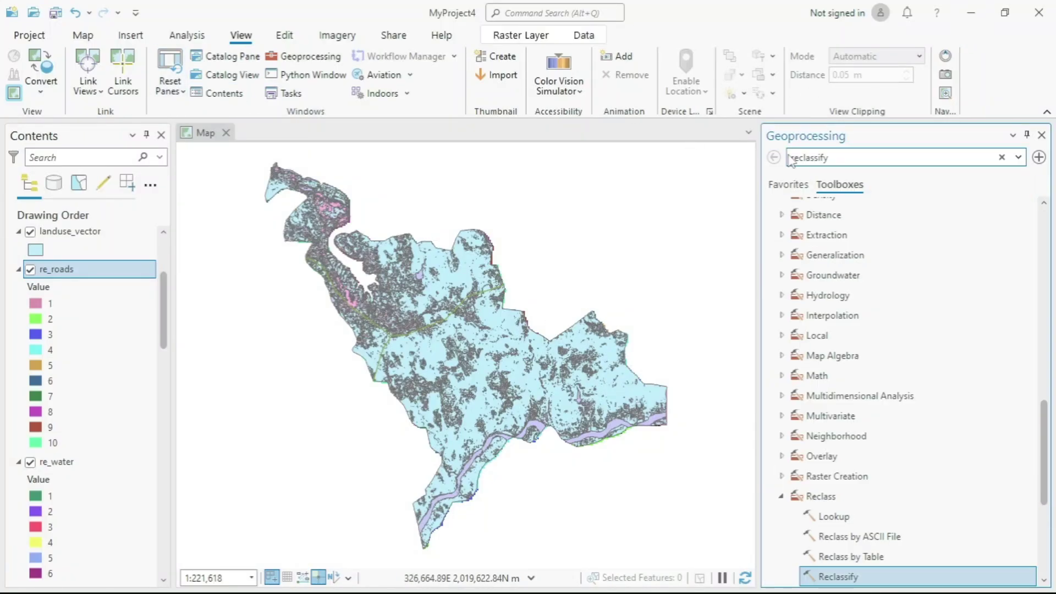
left_click(1001, 158)
type("weighted")
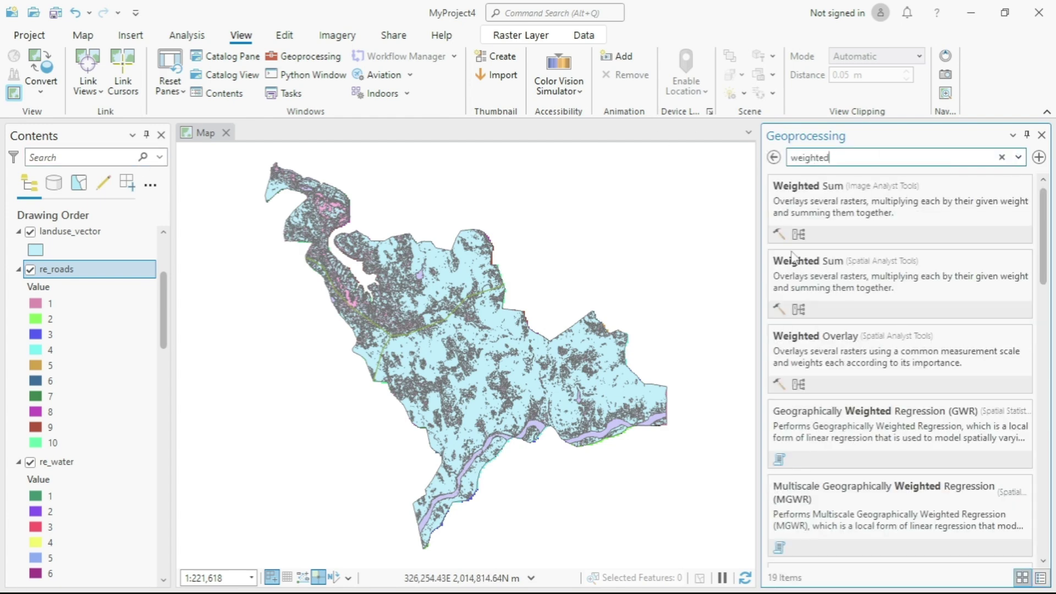
left_click(837, 356)
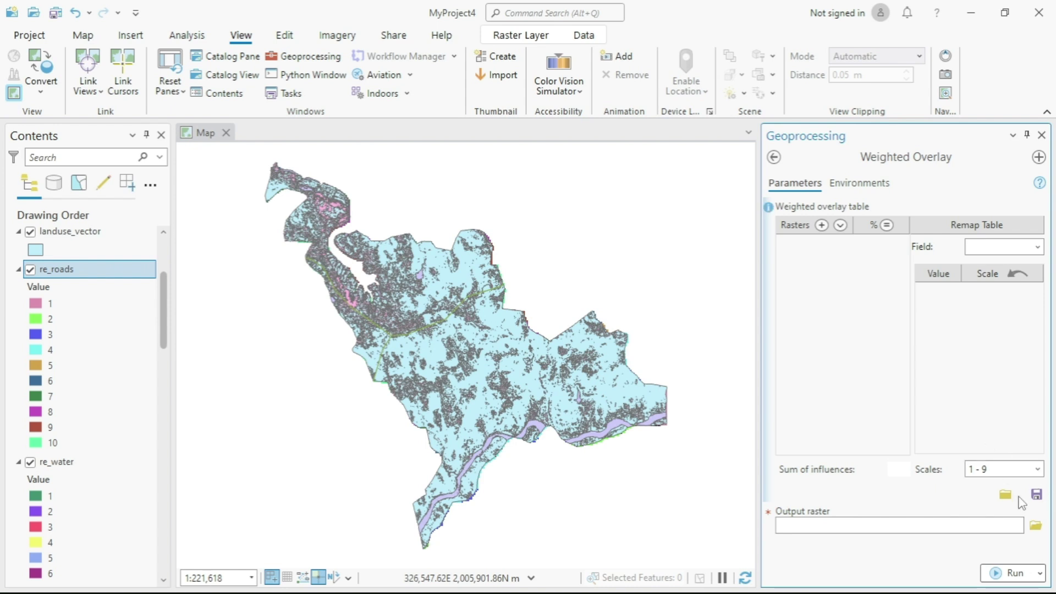
left_click(1037, 469)
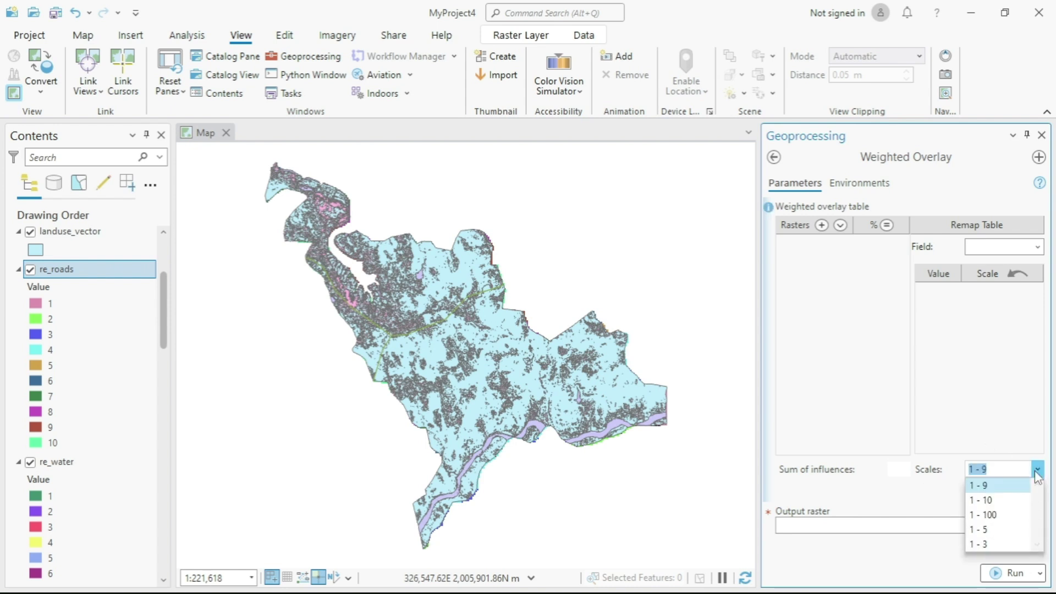
left_click(1015, 501)
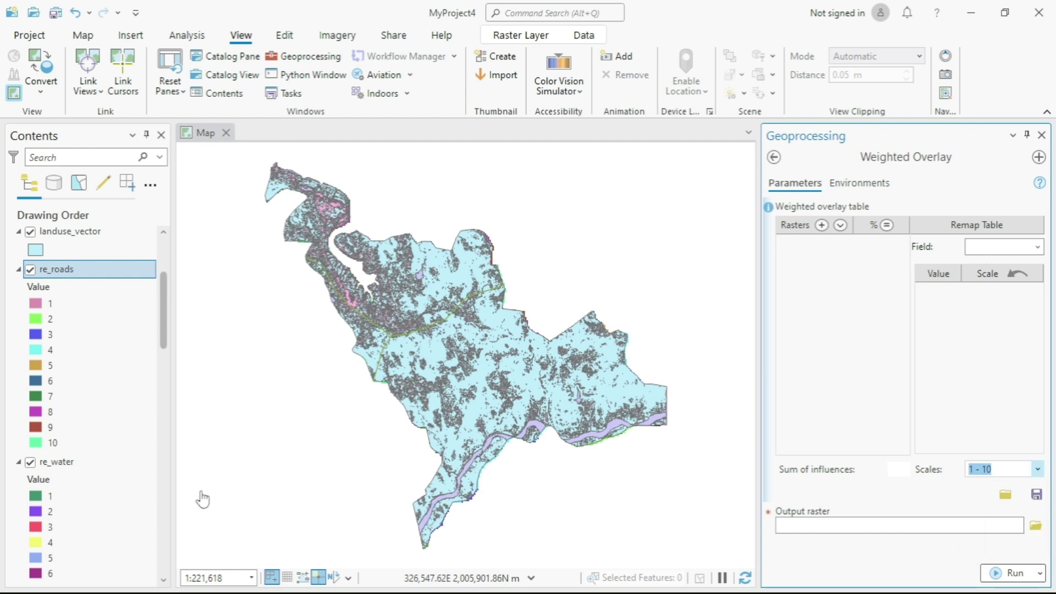
left_click(1017, 377)
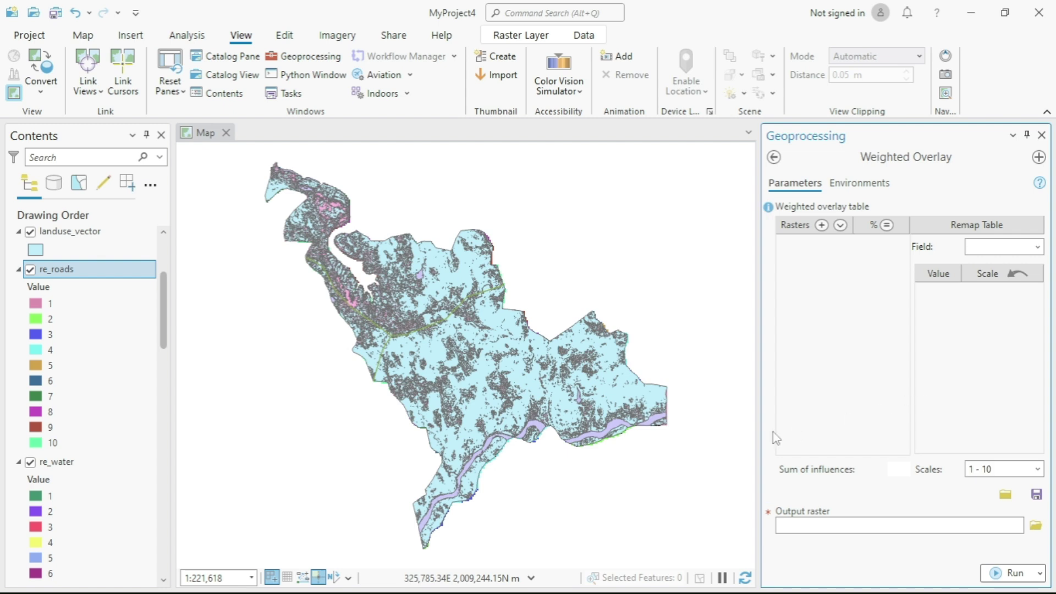
Step: Add landuse.tif from the Desktop folder Agsrt > webinar > site_suitability_data to the weighted overlay table
left_click(822, 226)
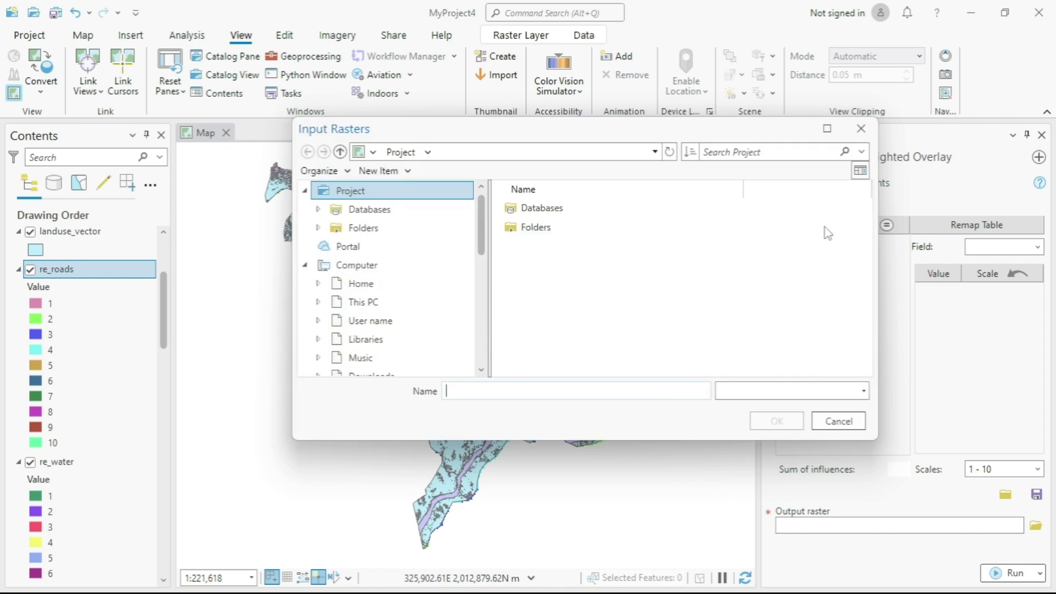
left_click(338, 151)
scroll(359, 347, "down", 3)
scroll(358, 346, "down", 2)
scroll(384, 308, "down", 2)
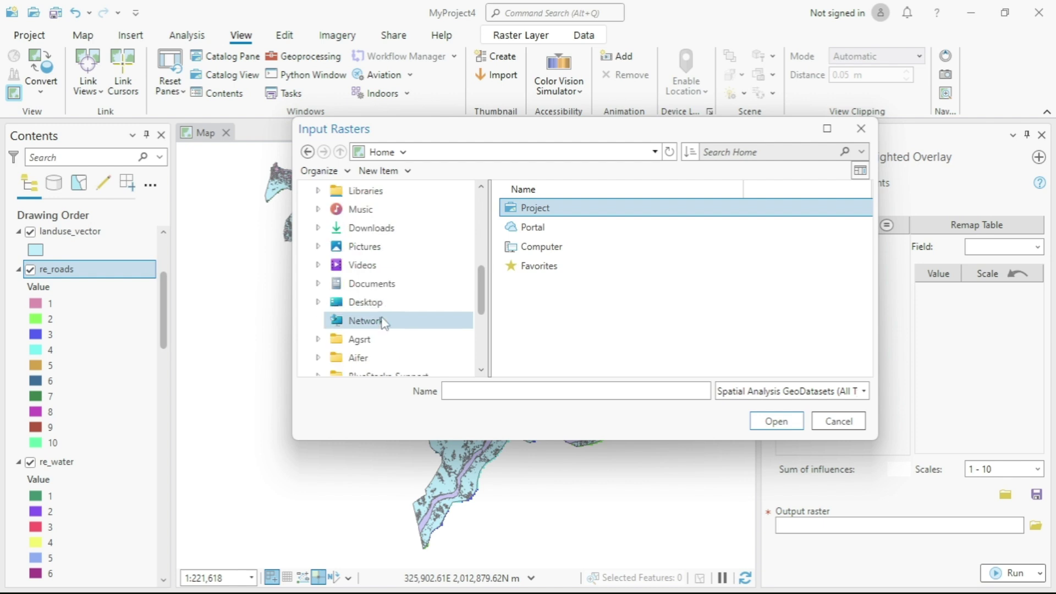
left_click(357, 301)
double_click(559, 210)
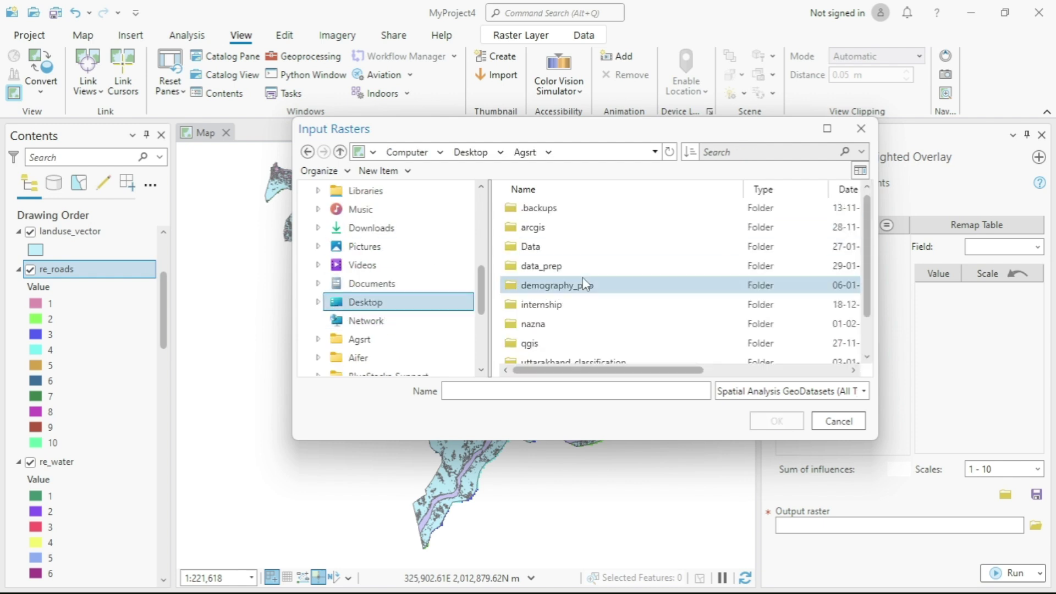
scroll(582, 276, "down", 1)
double_click(541, 341)
left_click(566, 248)
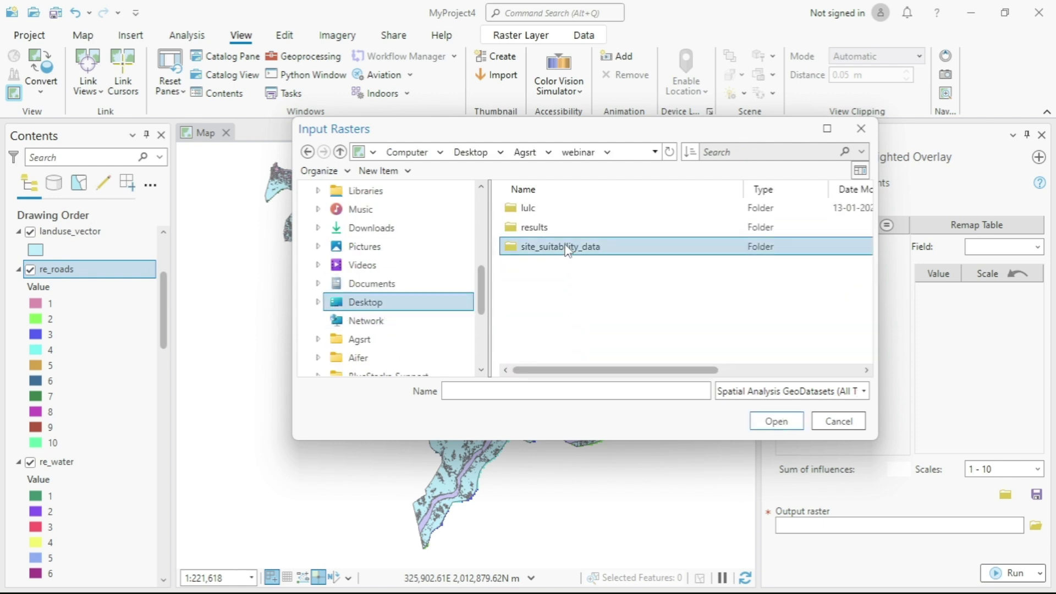
double_click(566, 249)
left_click(568, 225)
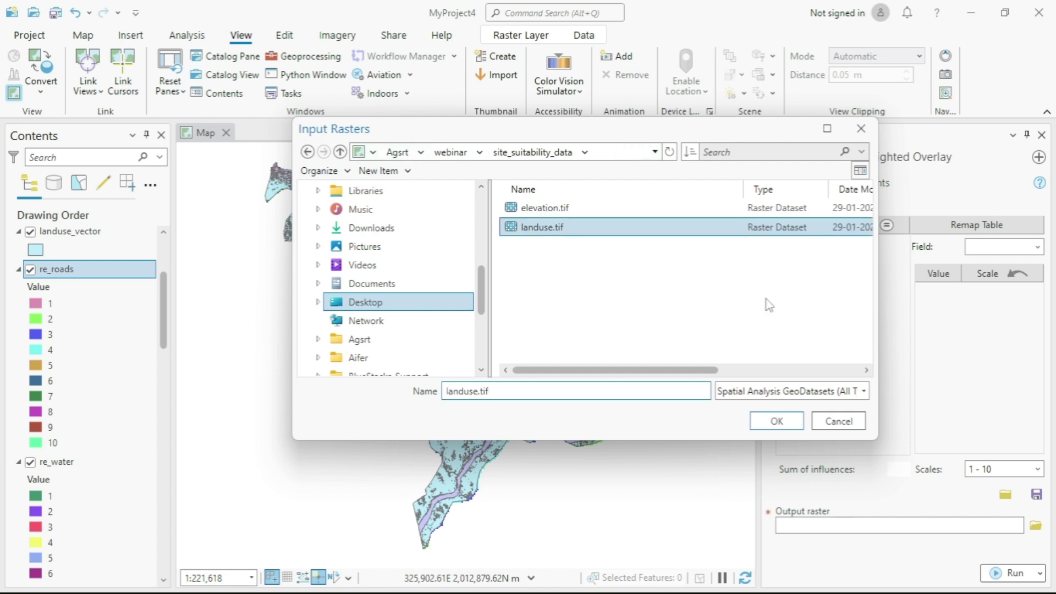
left_click(777, 422)
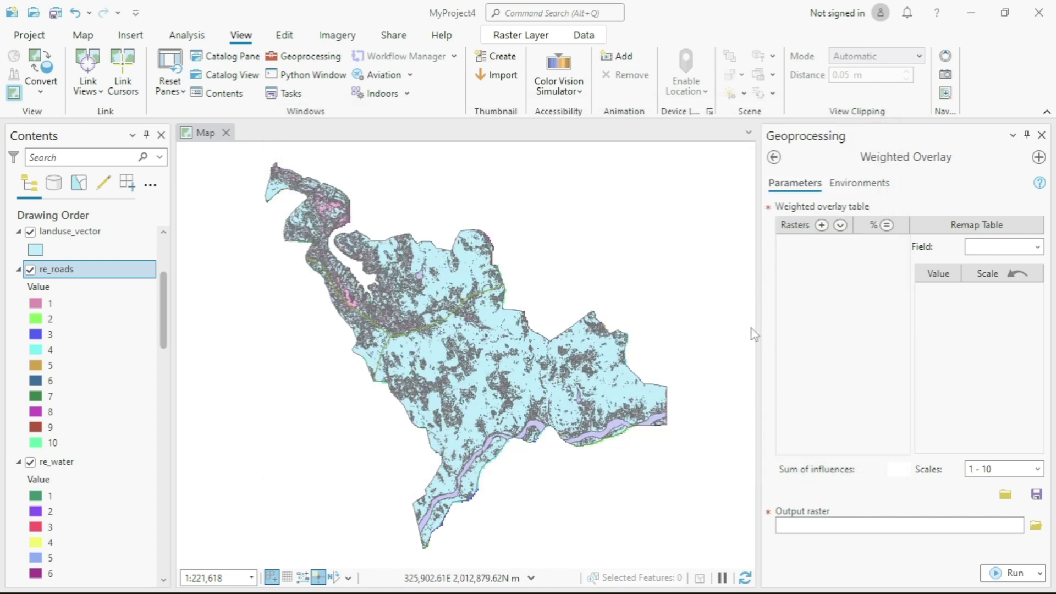
Step: Add the rasters re_roads, re_water, re_si and re_slope to the weighted overlay table
left_click(840, 225)
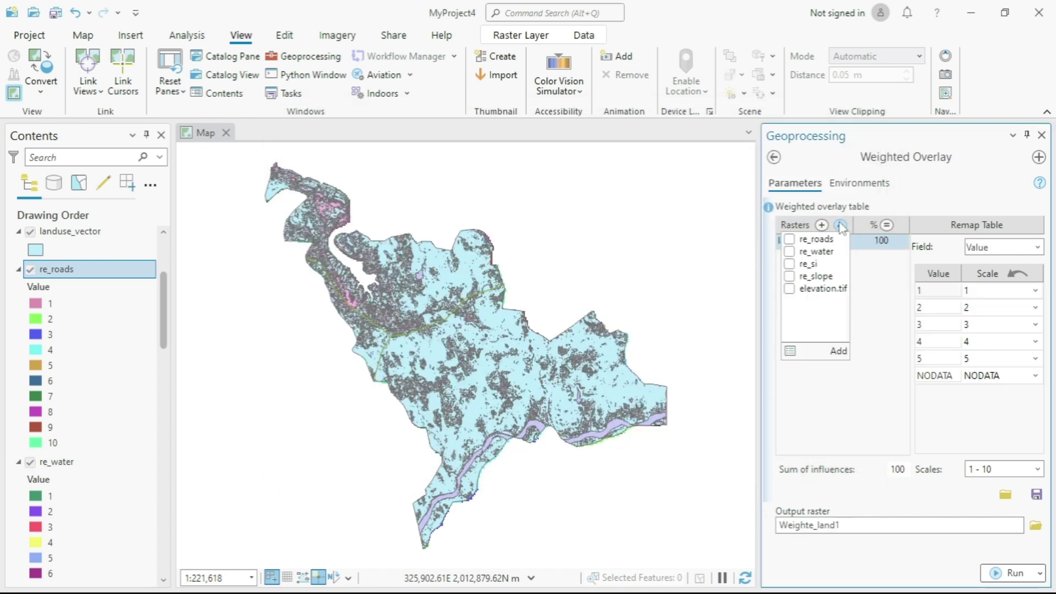
left_click(790, 251)
left_click(789, 265)
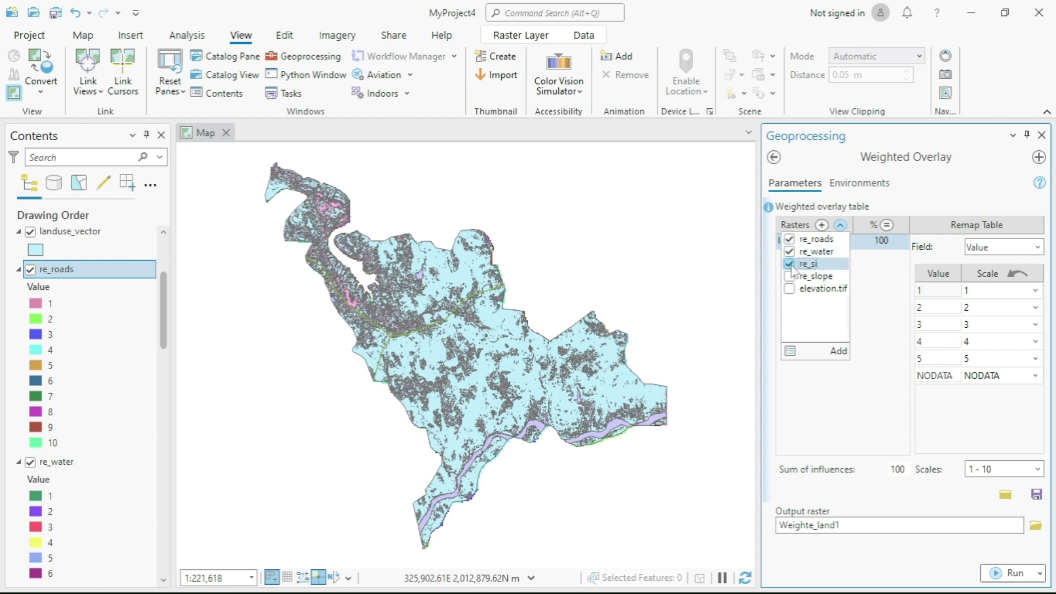
left_click(790, 276)
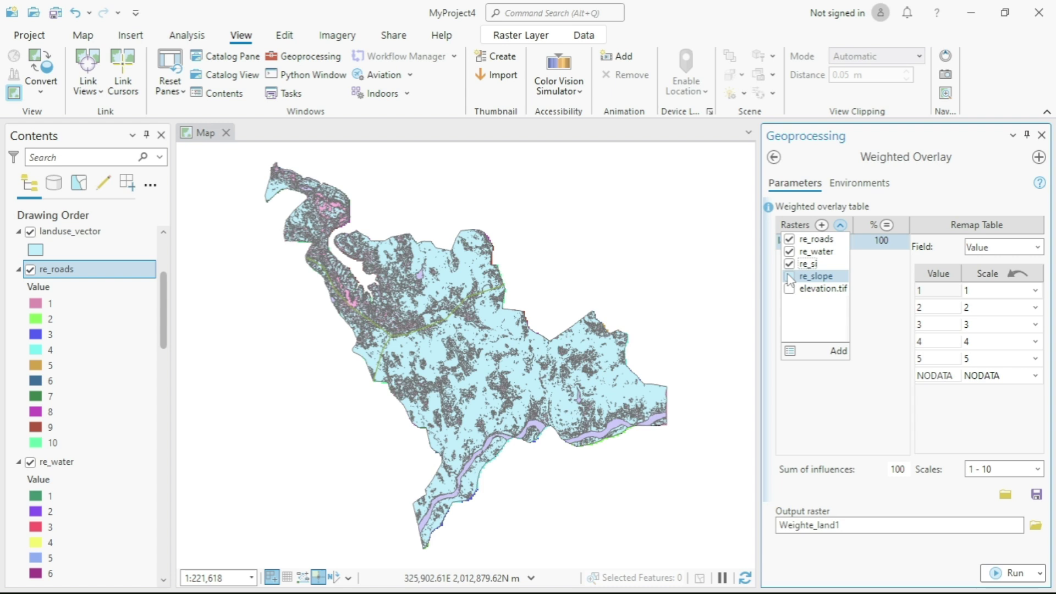
left_click(838, 351)
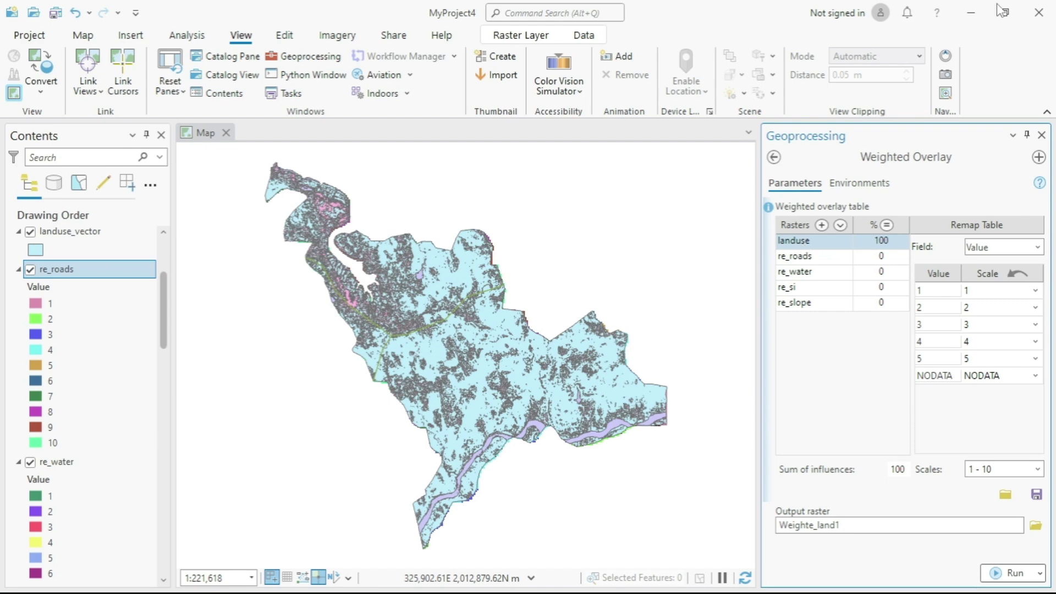
Step: Switch to the WPS presentation to check the land use class codes on the LULC slide, and return to ArcGIS Pro
left_click(433, 576)
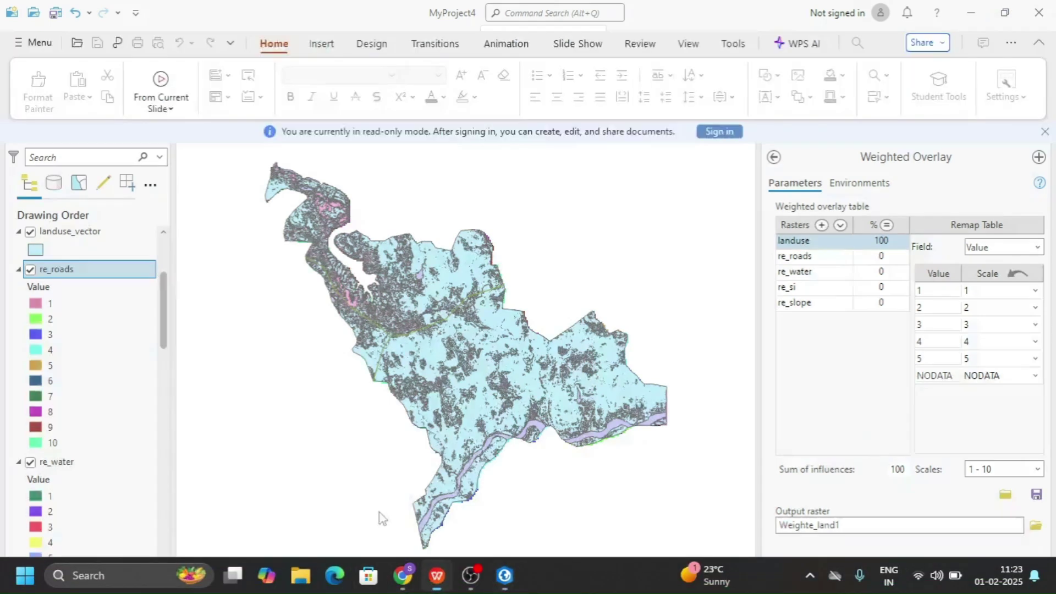
left_click(110, 403)
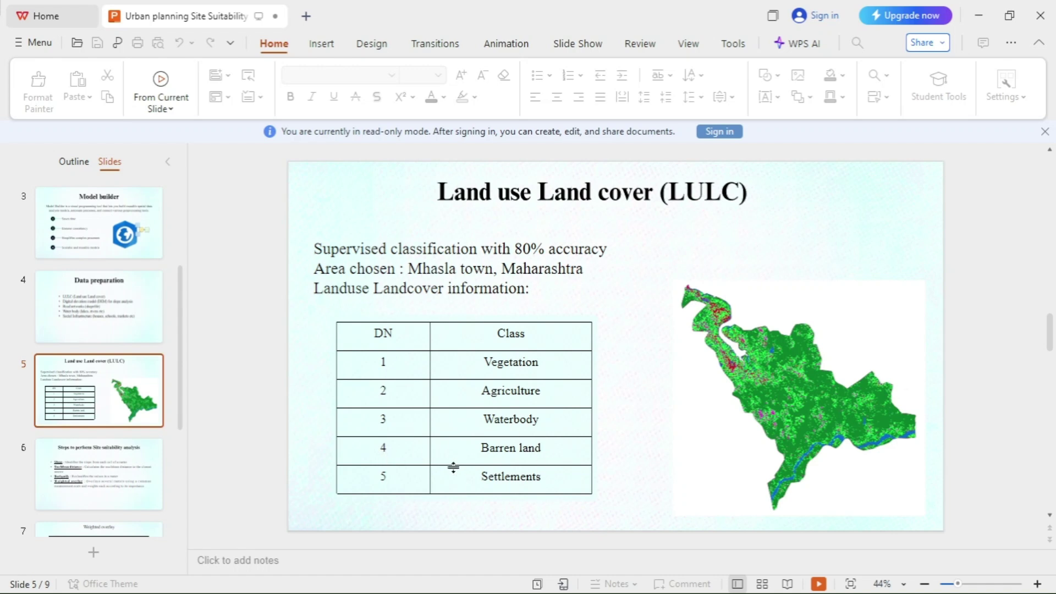
mouse_move(818, 592)
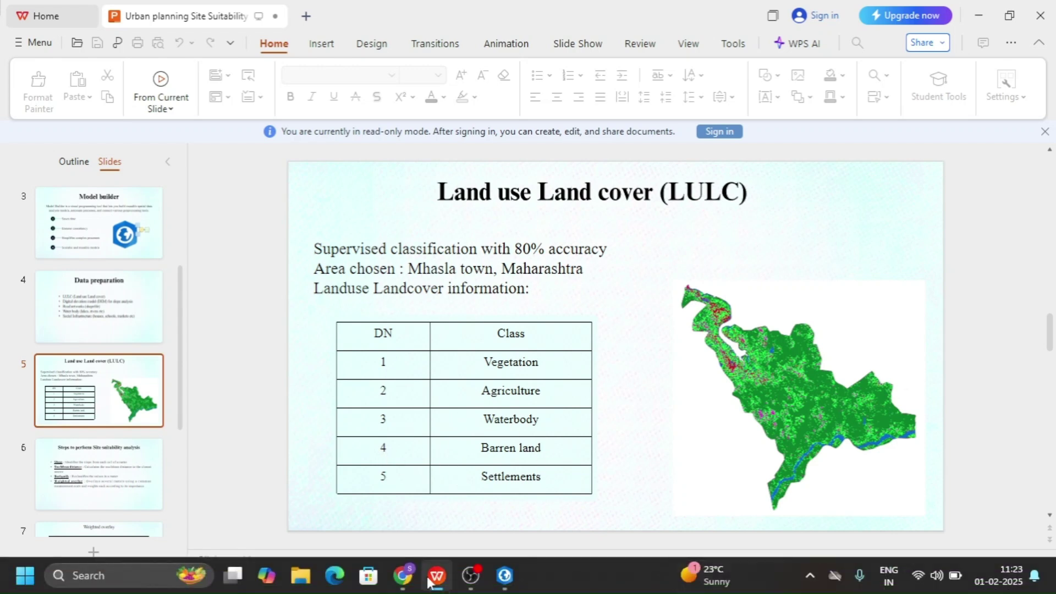
left_click(506, 584)
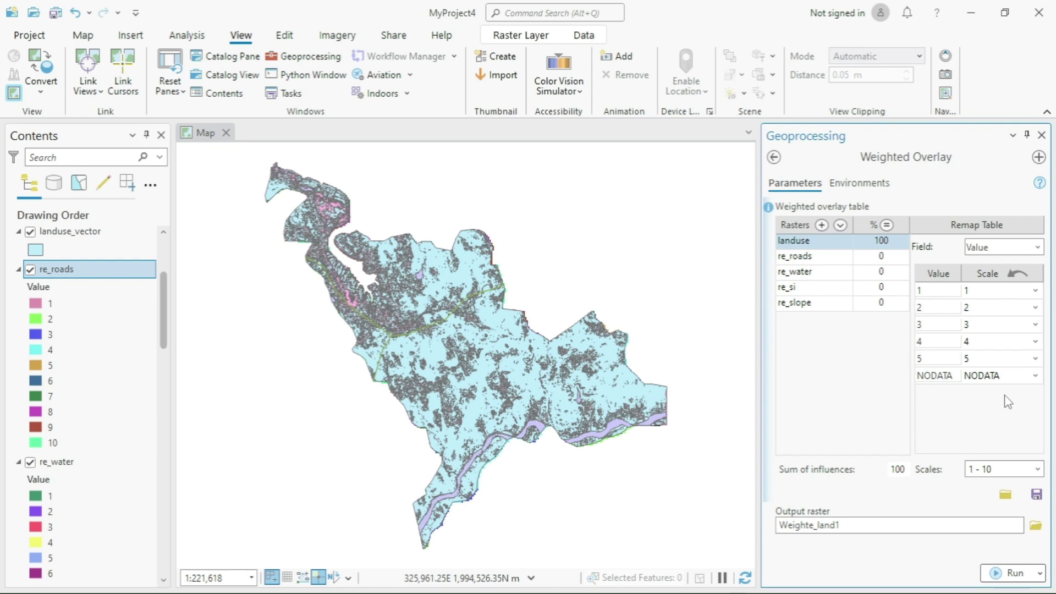
Step: Set the landuse remap scales to 10 for value 5, 8 for value 4, 1 for value 3, 5 for value 2 and 4 for value 1
left_click(1036, 363)
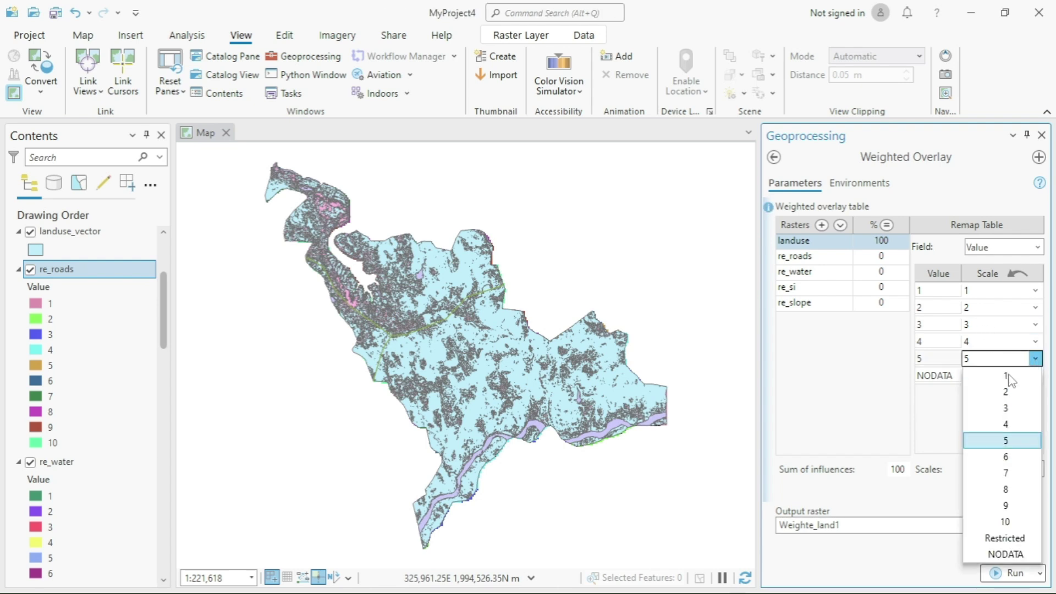
left_click(1022, 517)
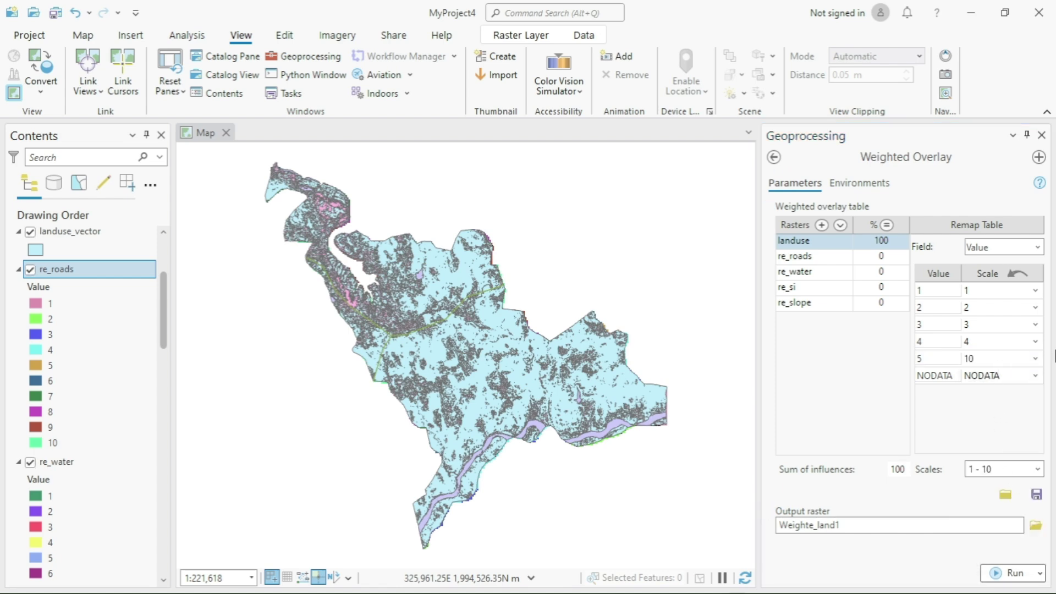
left_click(1034, 341)
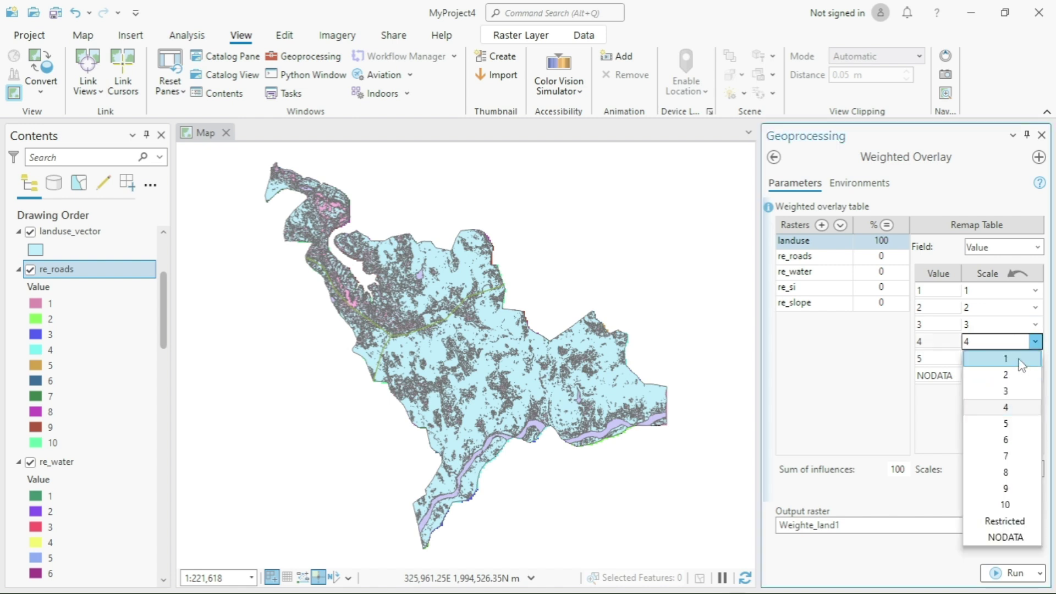
left_click(992, 471)
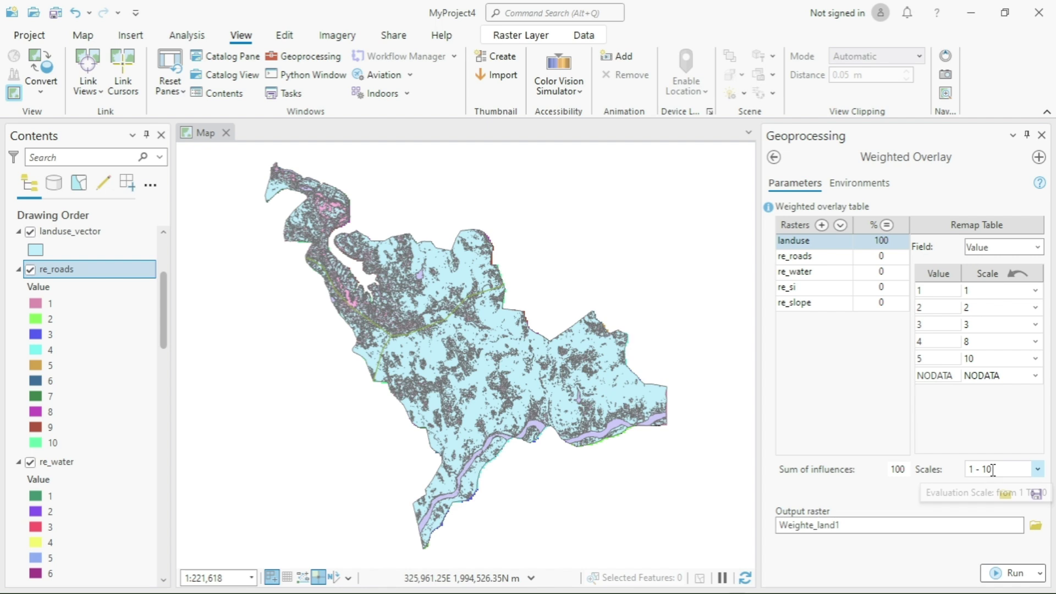
left_click(1035, 325)
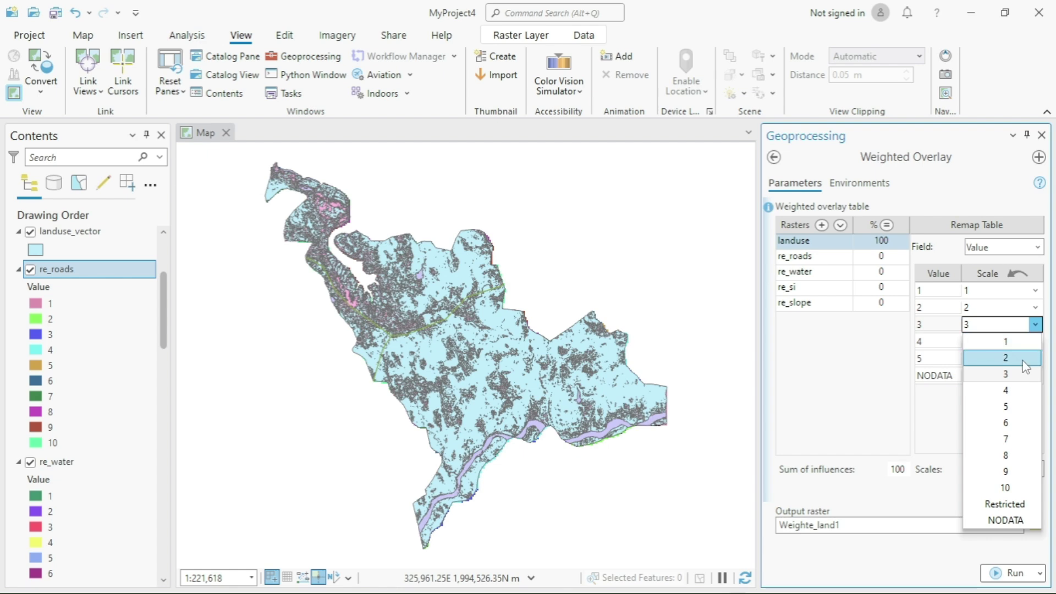
left_click(1021, 342)
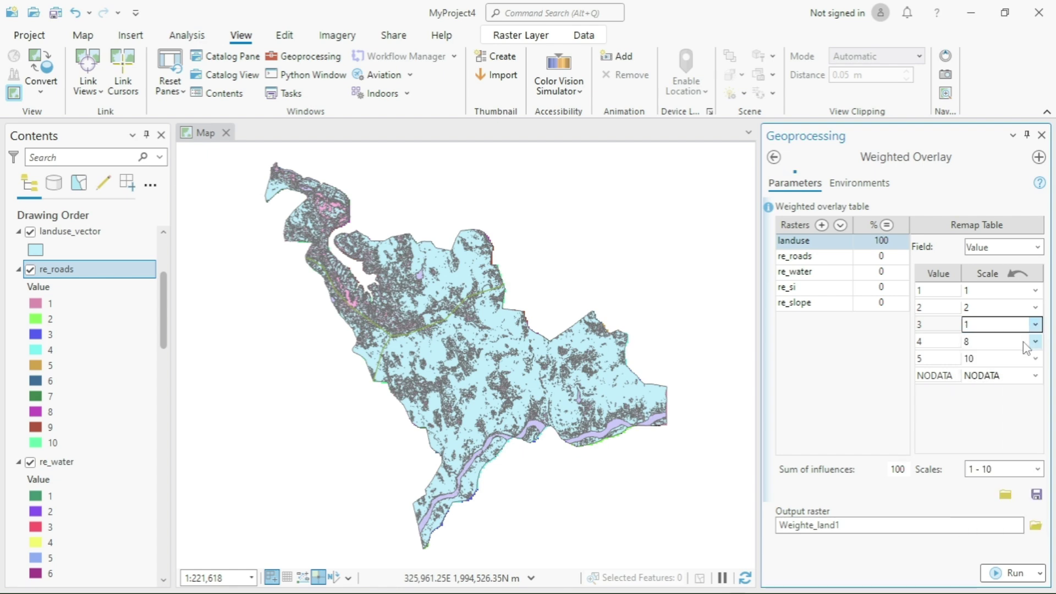
left_click(1036, 307)
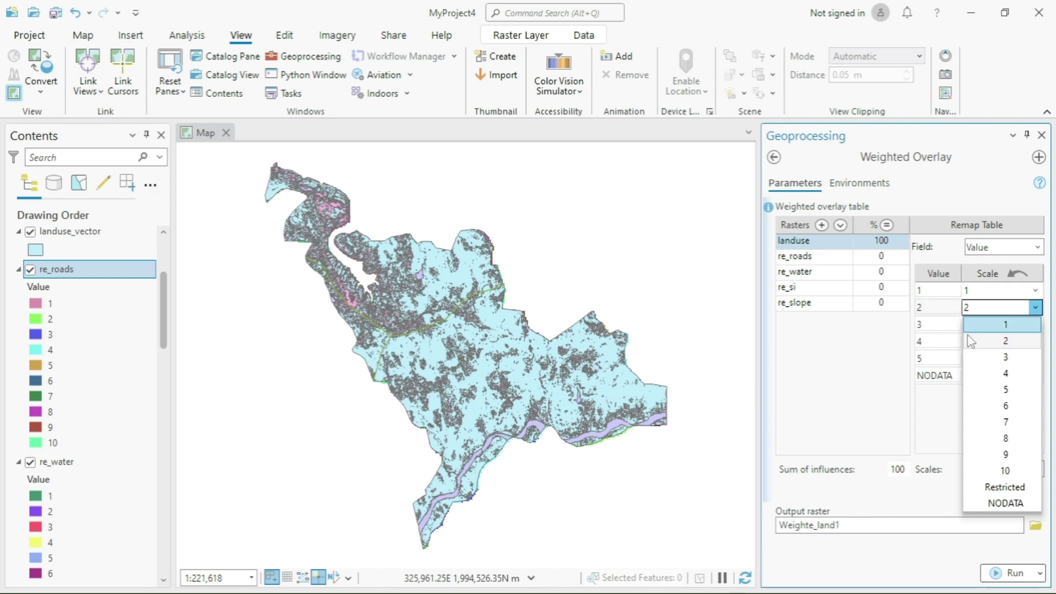
left_click(1018, 388)
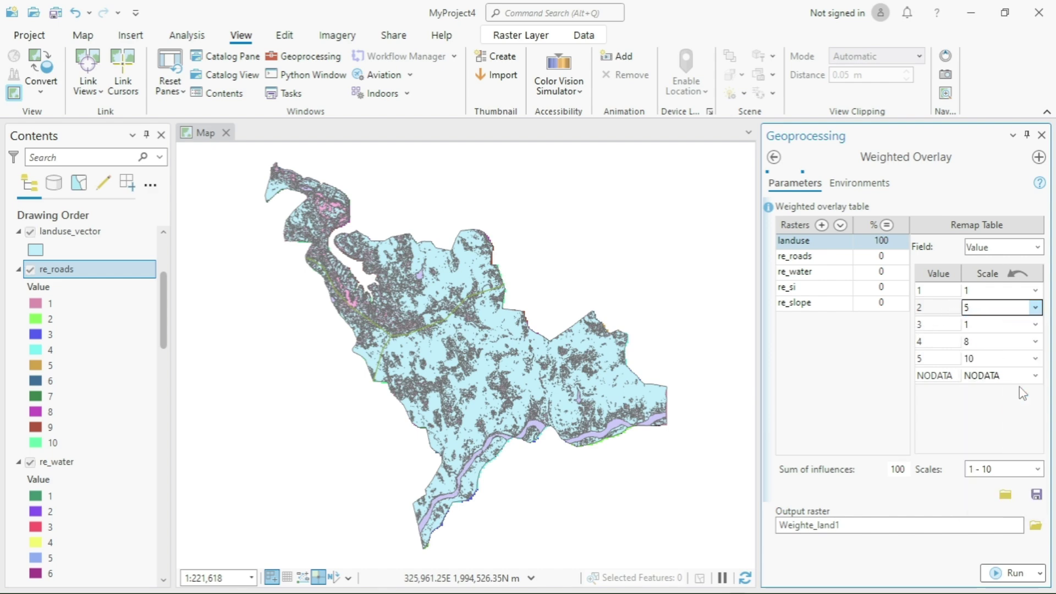
left_click(1035, 292)
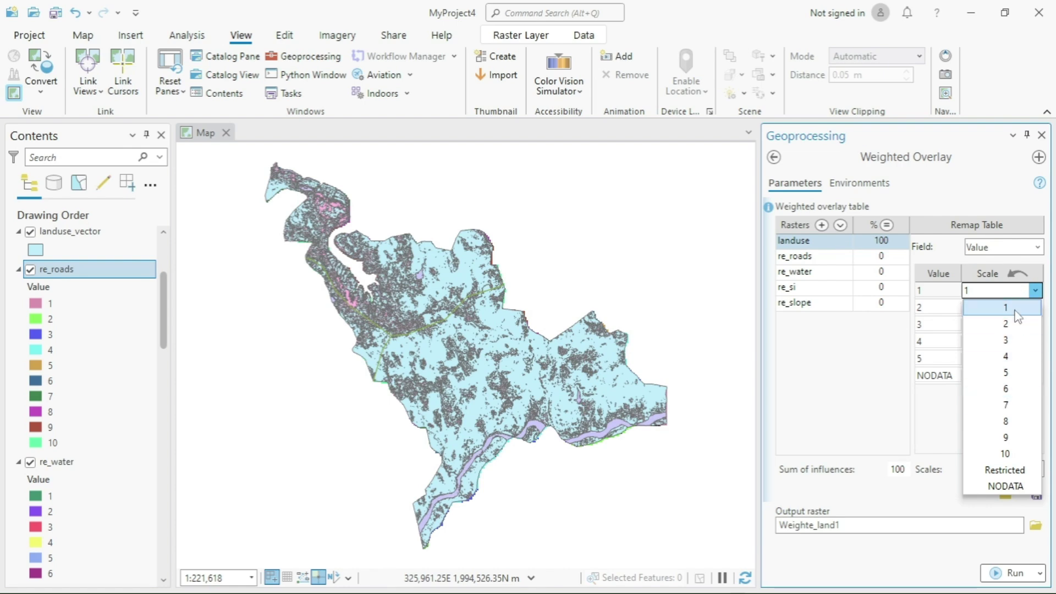
left_click(1012, 356)
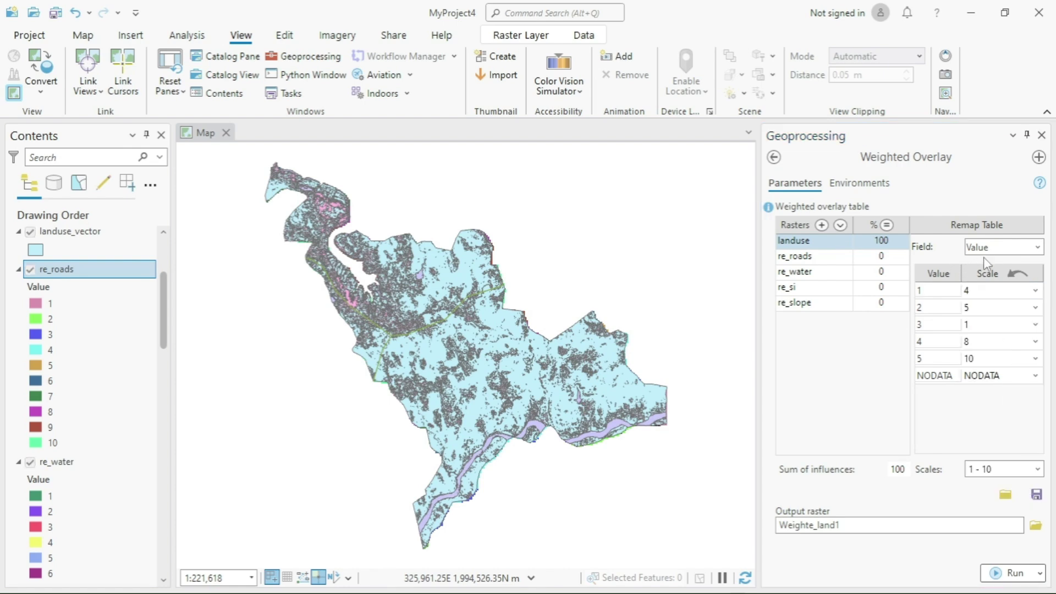
left_click(873, 372)
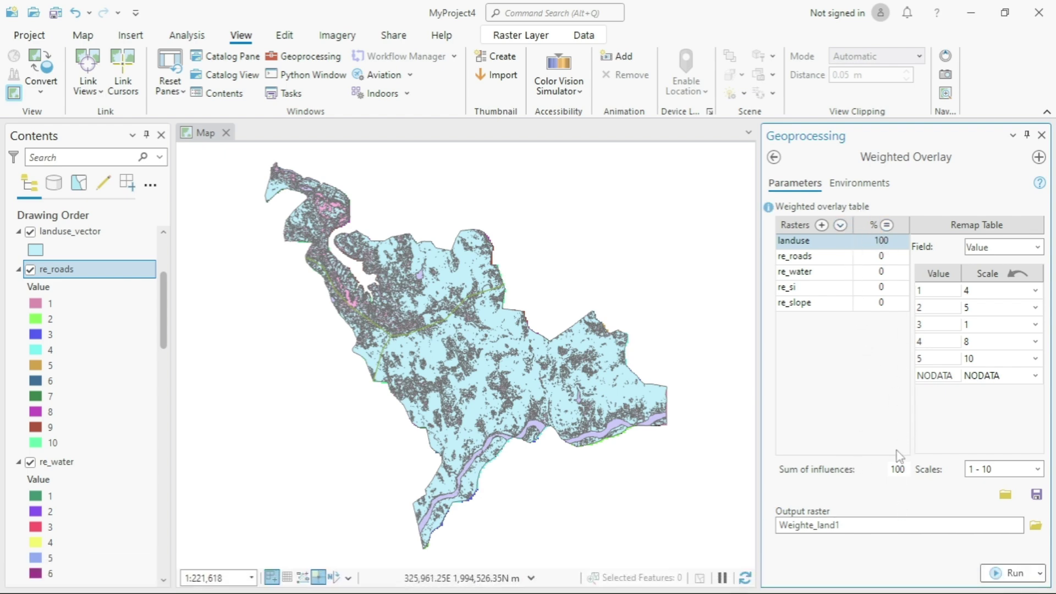
Step: Set the overlay influence to 35 percent for landuse and 25 percent for re_roads
left_click(882, 242)
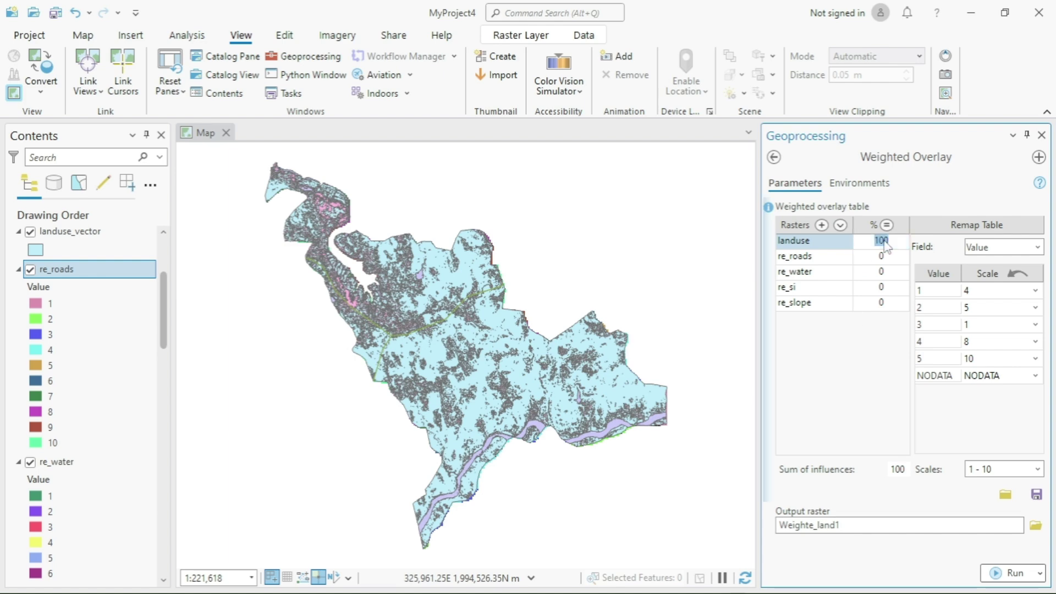
type("35")
left_click(882, 261)
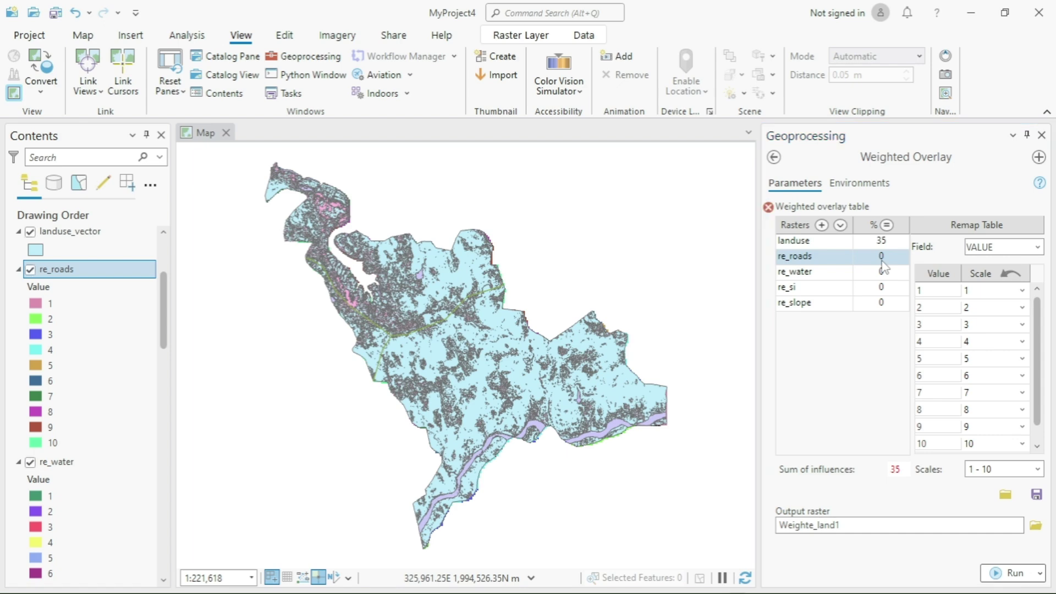
left_click(881, 262)
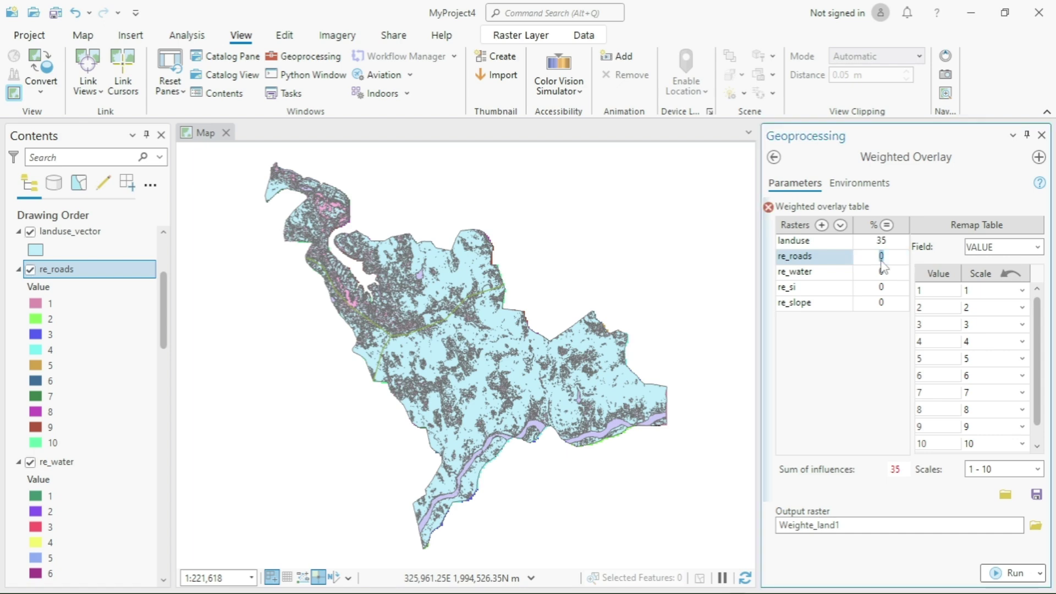
type("25")
key("Return")
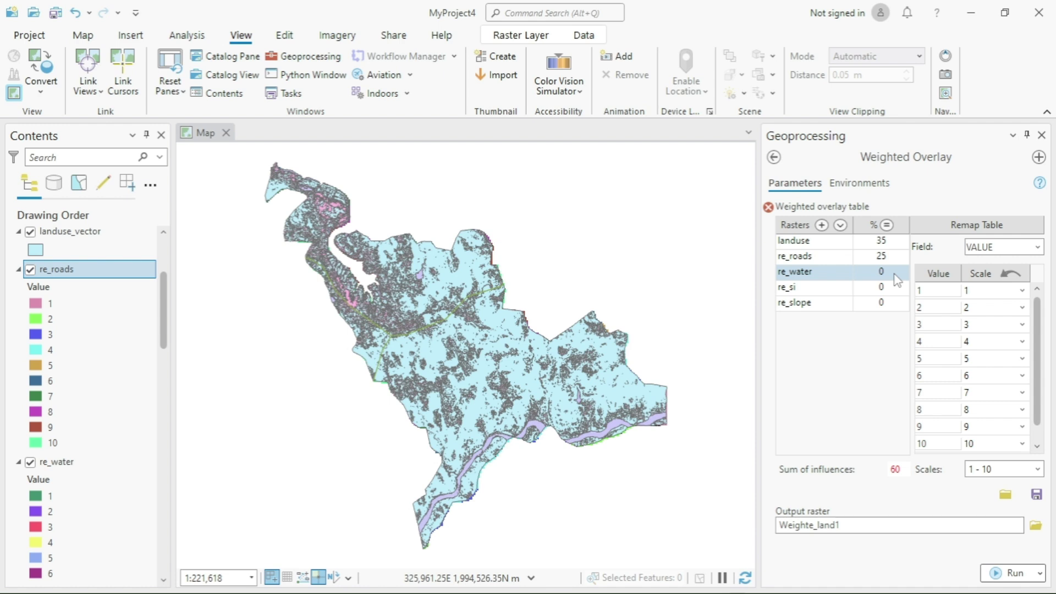
Step: Set the overlay influence to 10 percent for re_water, 20 percent for re_si and 10 percent for re_slope
left_click(895, 273)
type("10")
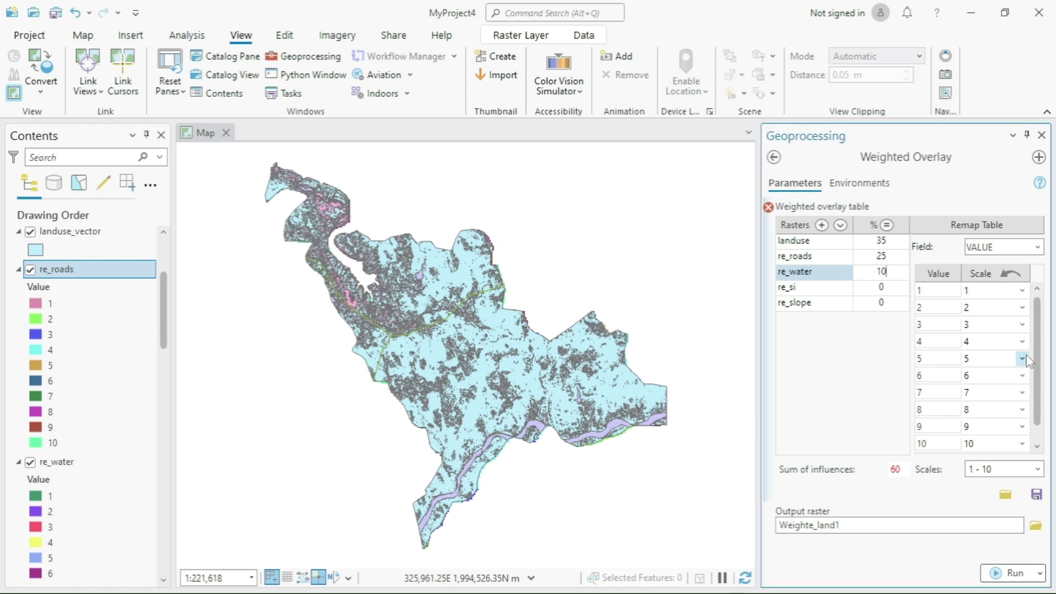
key("Return")
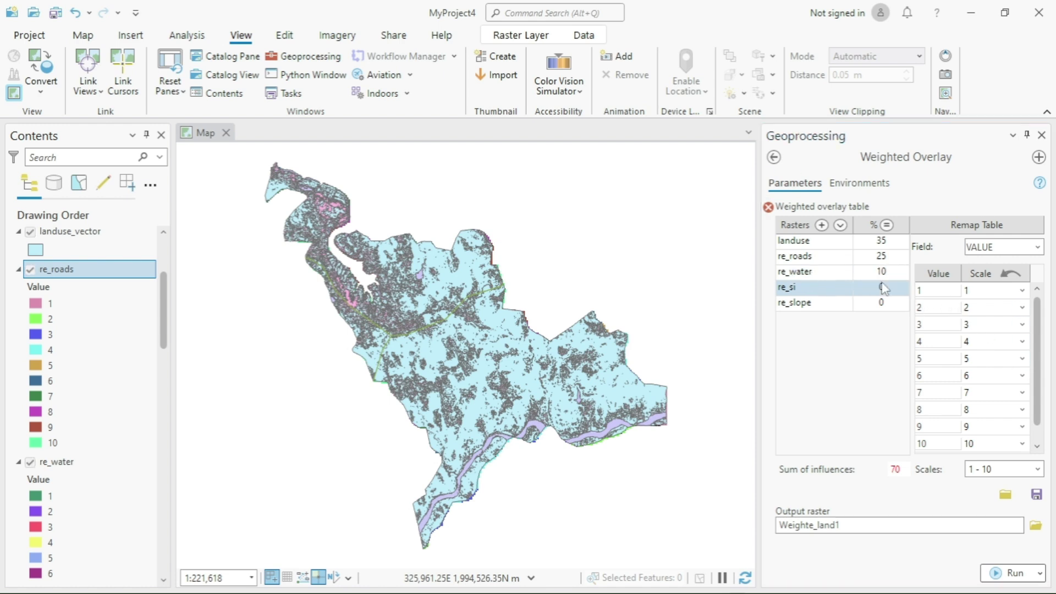
left_click(883, 293)
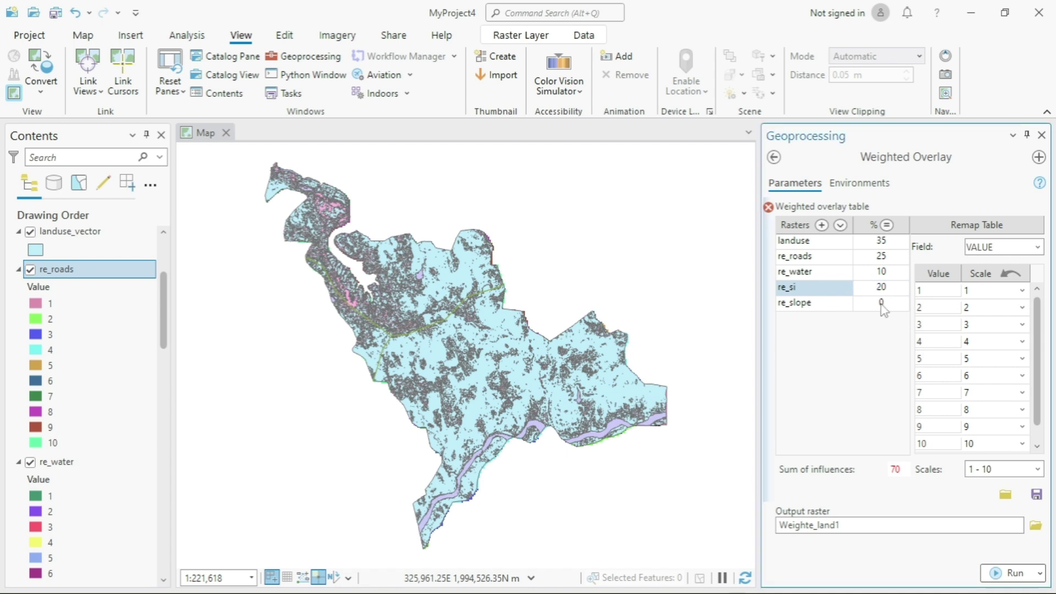
left_click(881, 303)
left_click(882, 304)
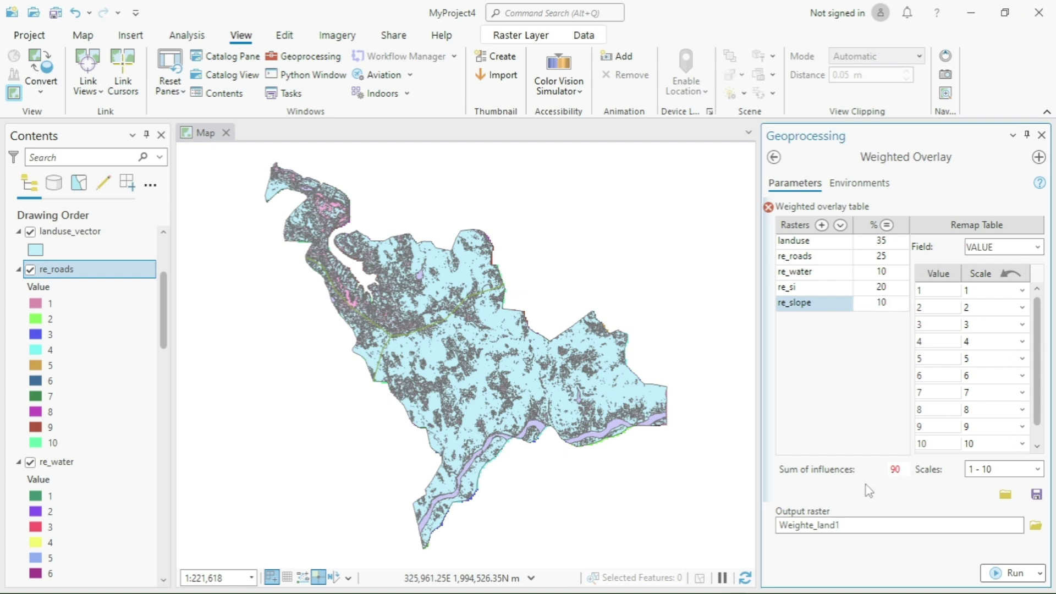
left_click(802, 259)
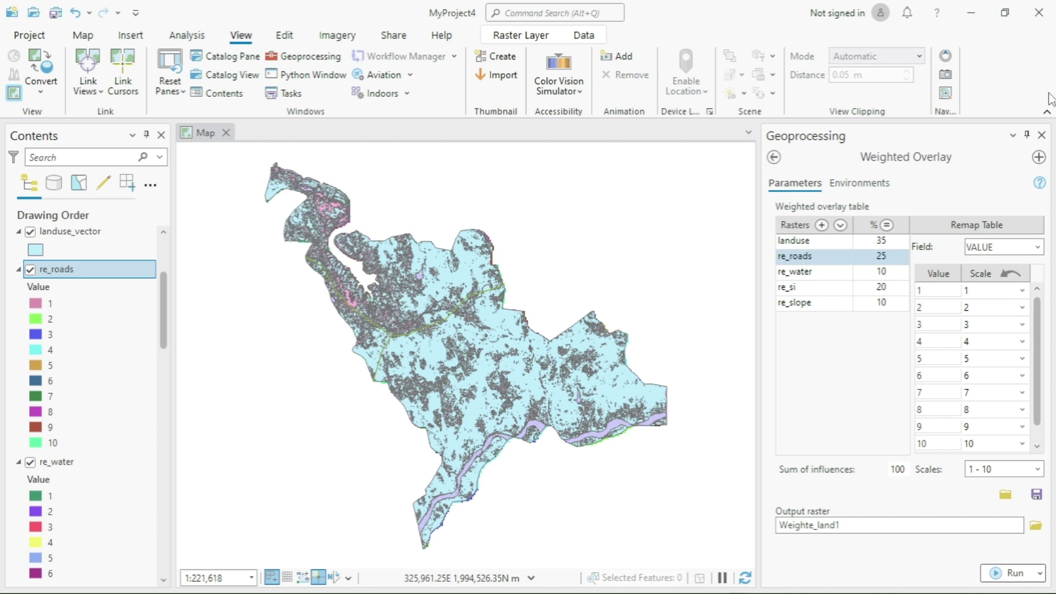
Step: Set the scale of values 1, 2 and 3 of the re_slope raster to Restricted
left_click(833, 308)
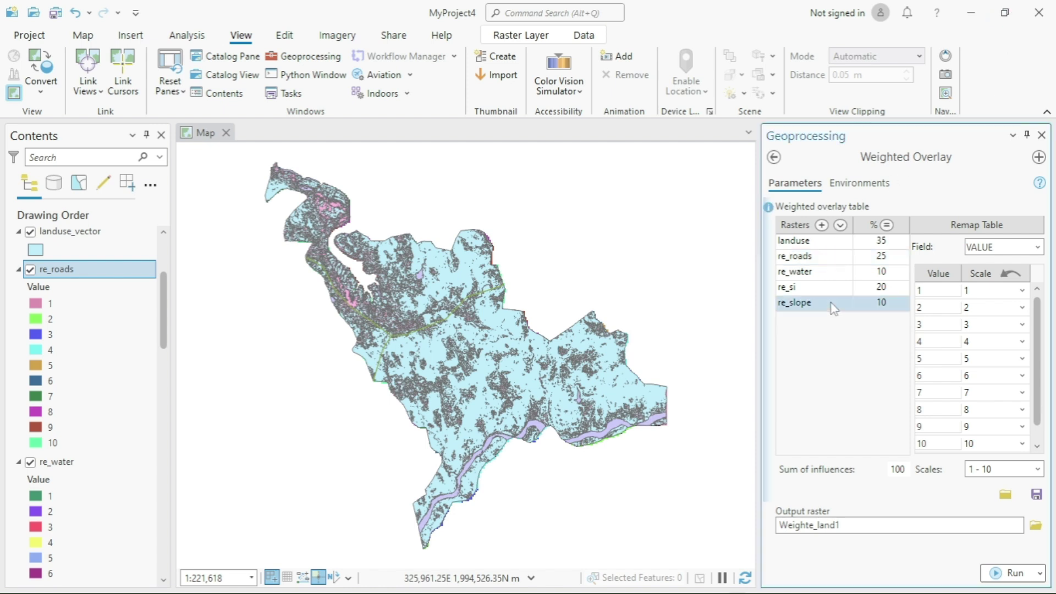
left_click(1021, 290)
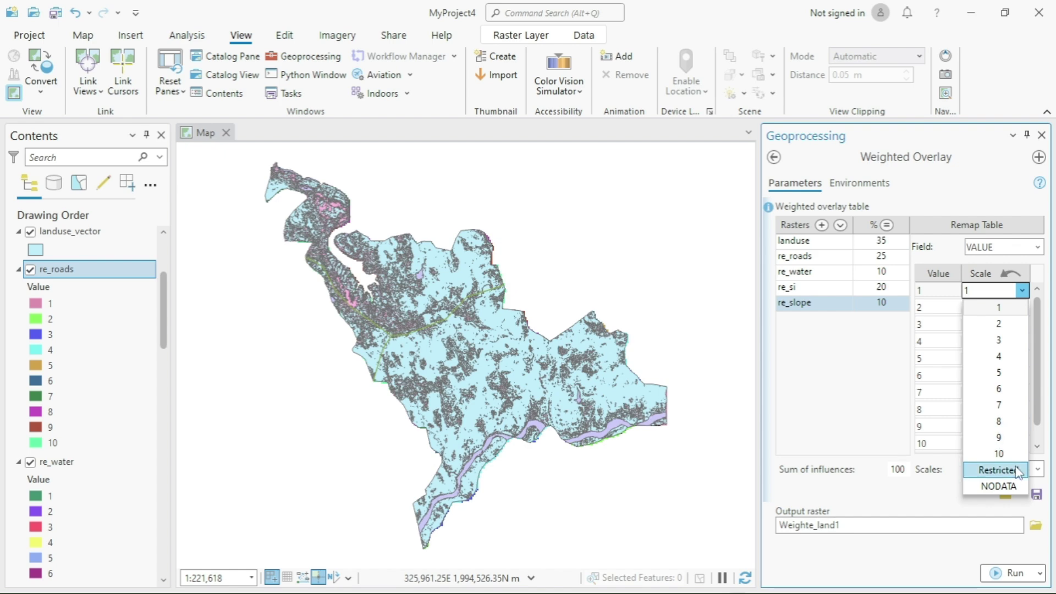
left_click(997, 470)
left_click(1021, 307)
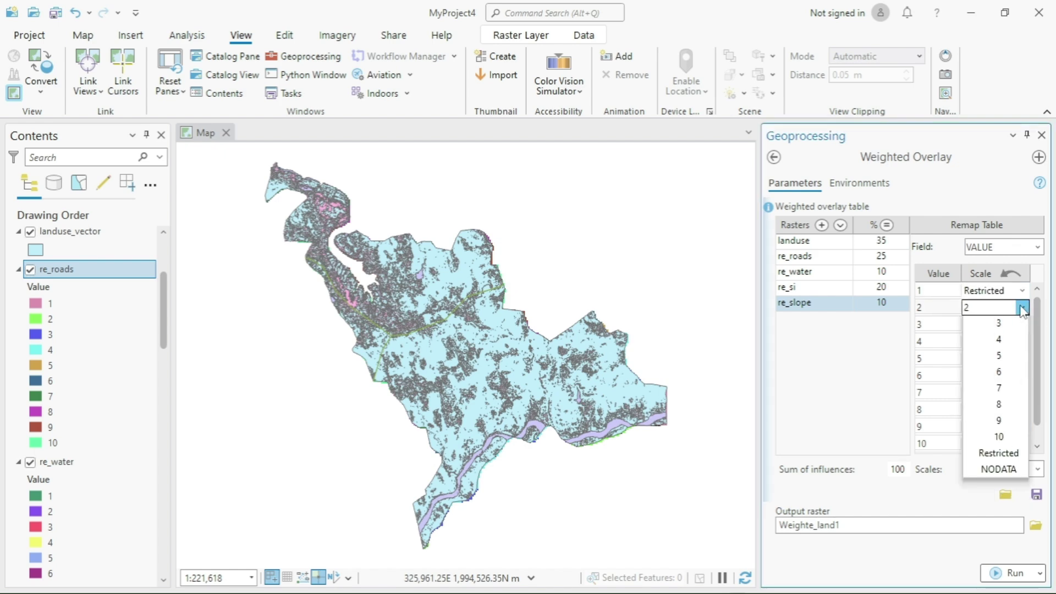
left_click(997, 487)
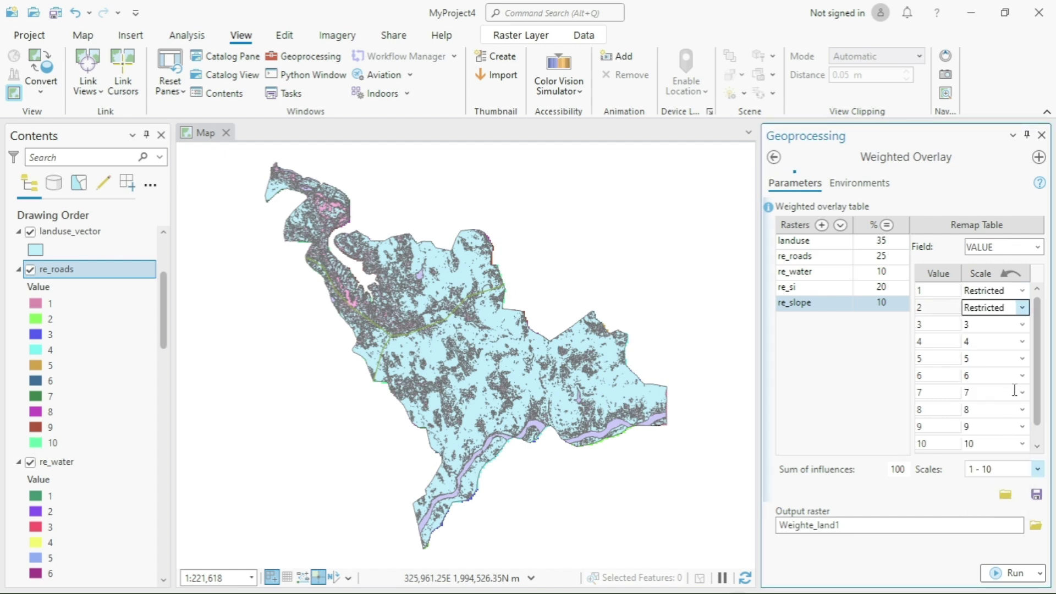
left_click(1021, 325)
left_click(1012, 504)
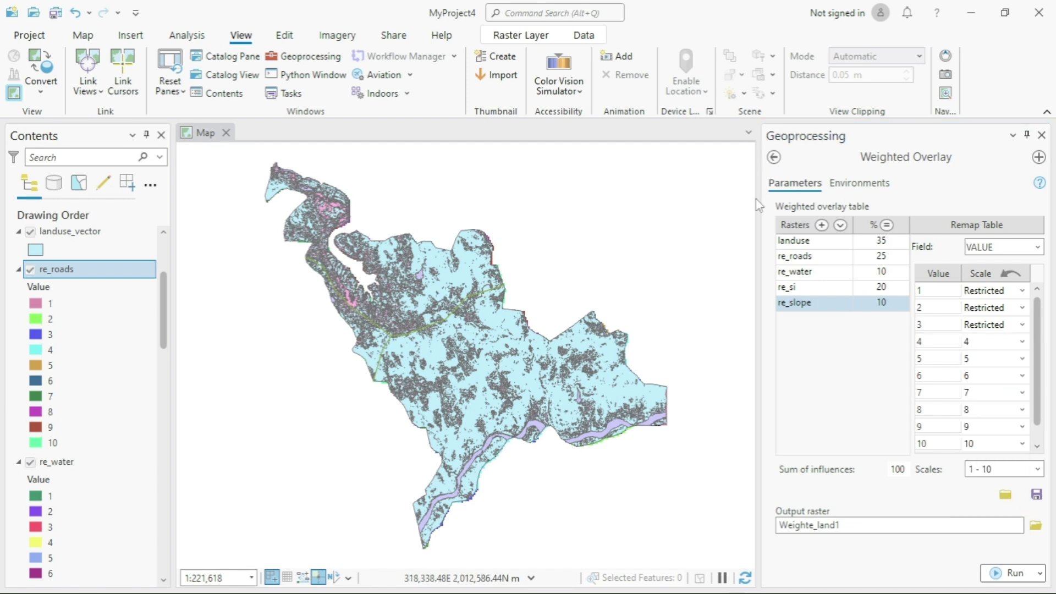
Step: Set the scale of values 1, 2 and 3 of the re_si raster to Restricted
left_click(802, 289)
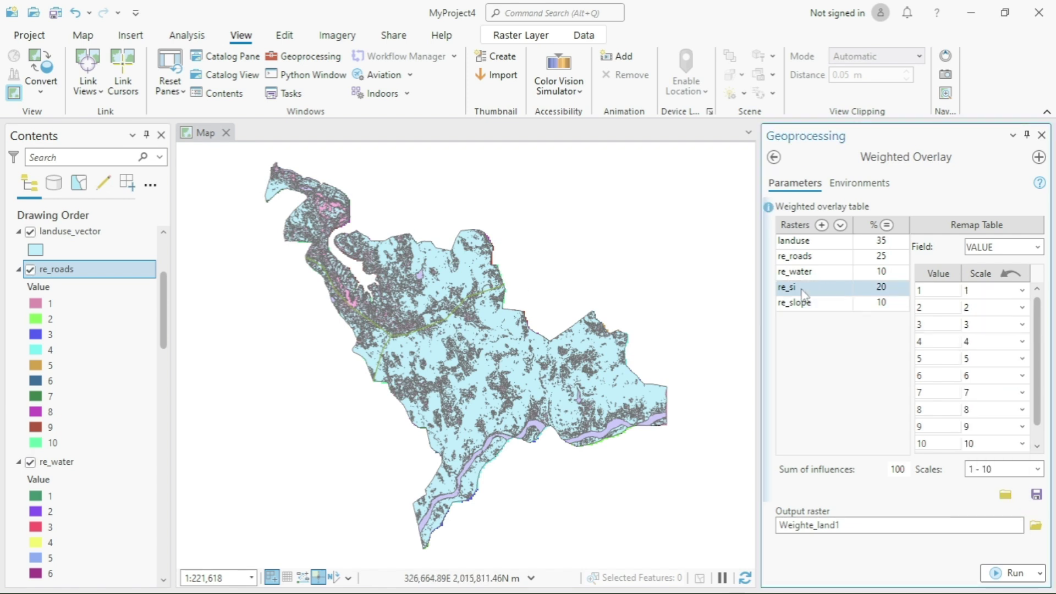
left_click(1021, 293)
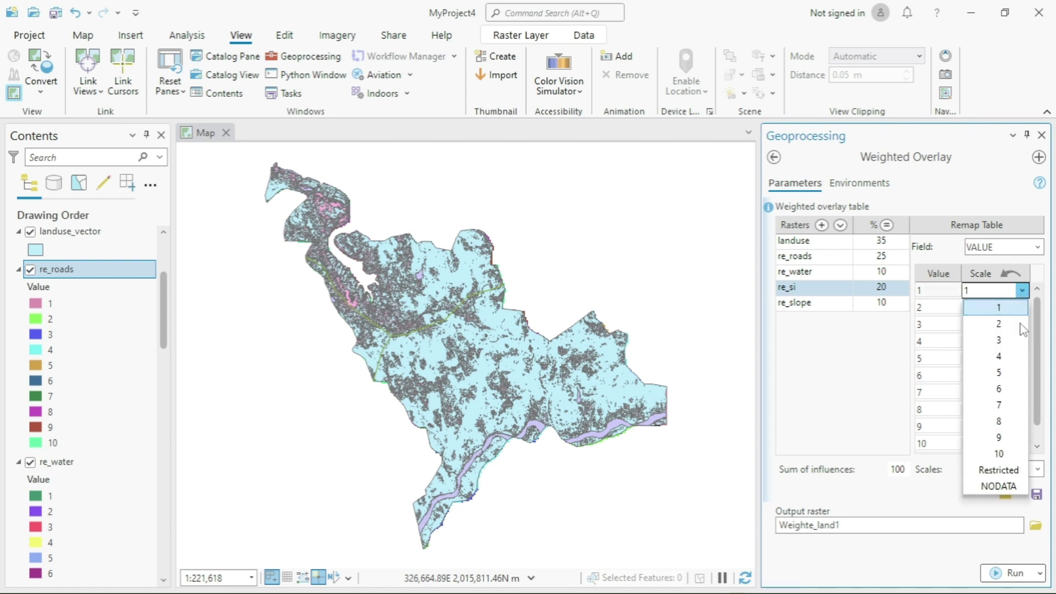
left_click(997, 469)
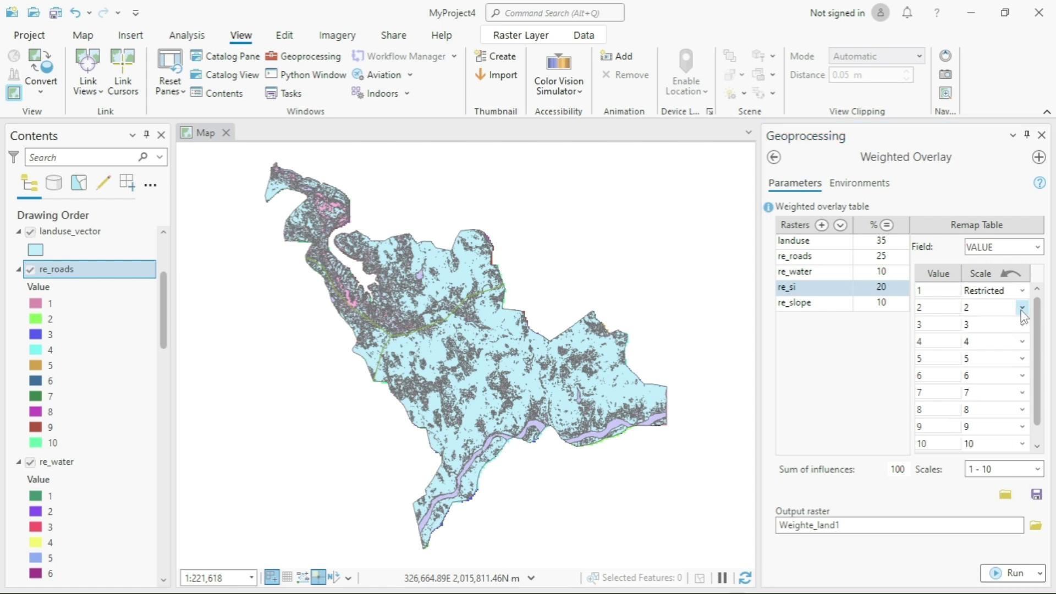
left_click(1021, 307)
left_click(998, 487)
left_click(1022, 325)
left_click(997, 504)
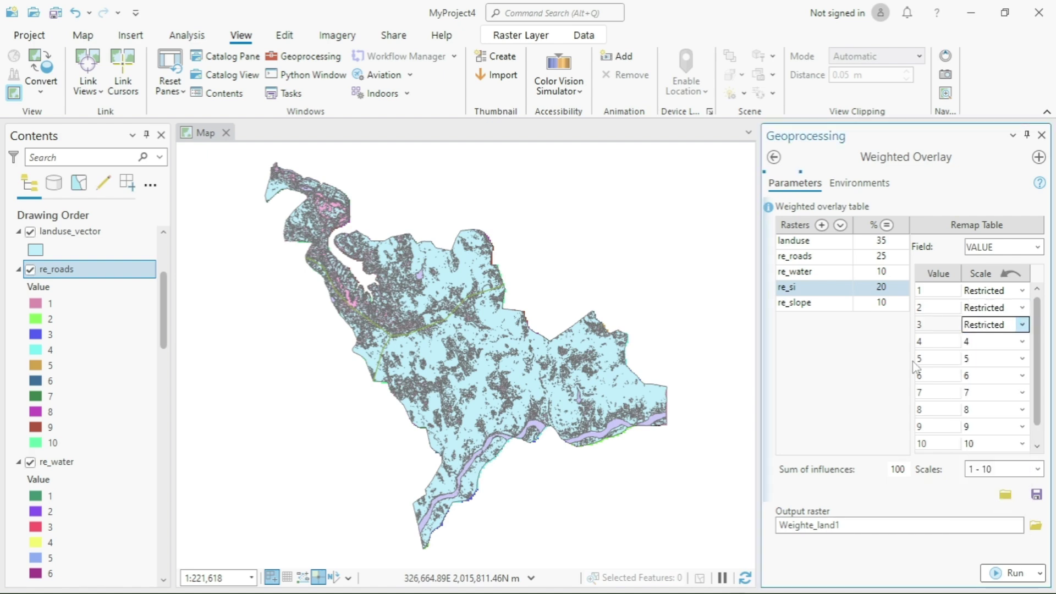
Step: Set the scale of values 1, 2 and 3 of the re_water raster to Restricted
left_click(808, 272)
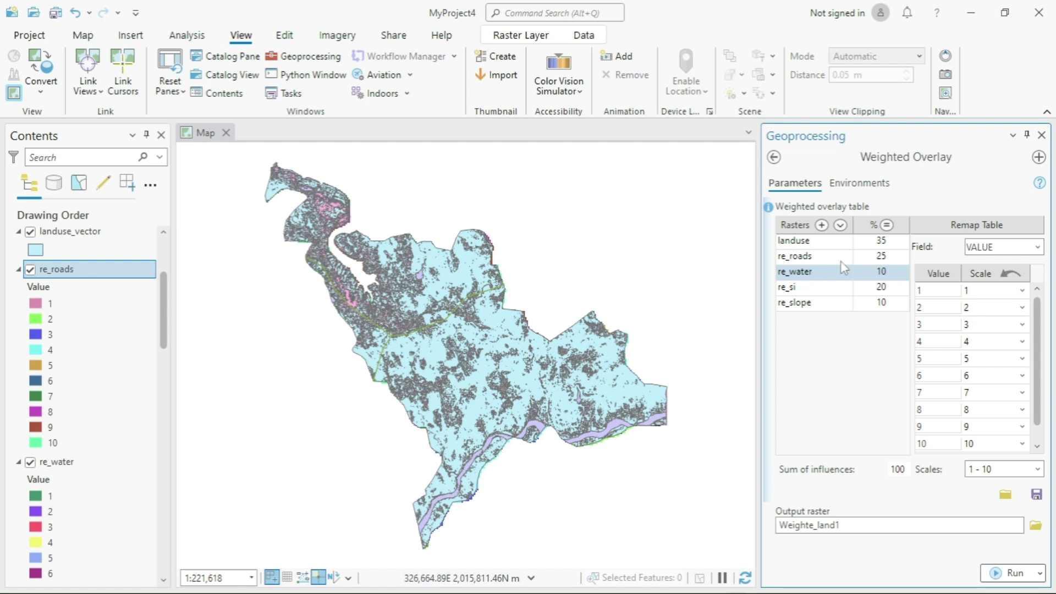
left_click(1021, 290)
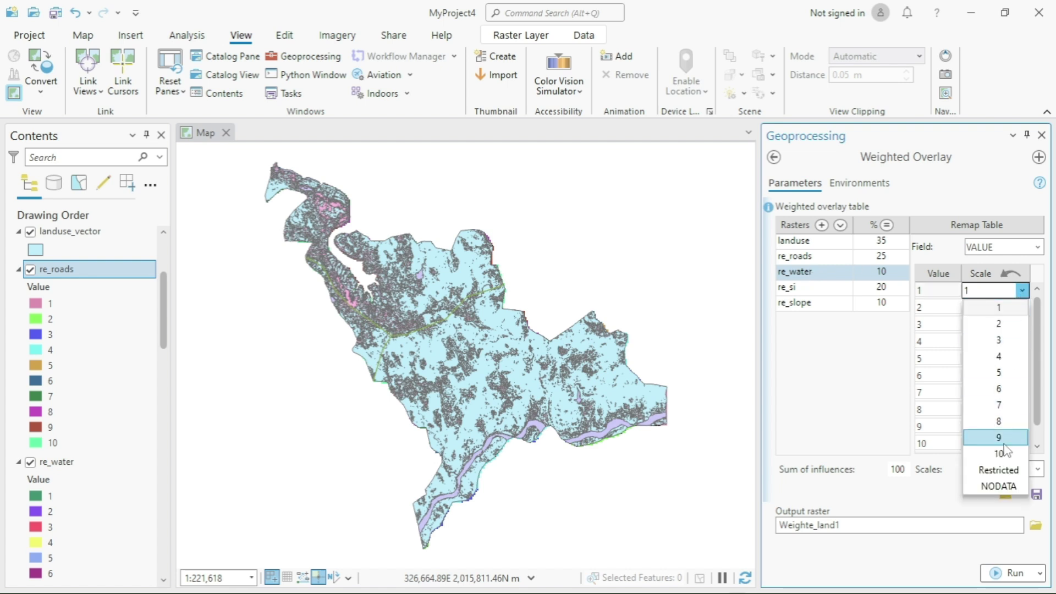
left_click(998, 469)
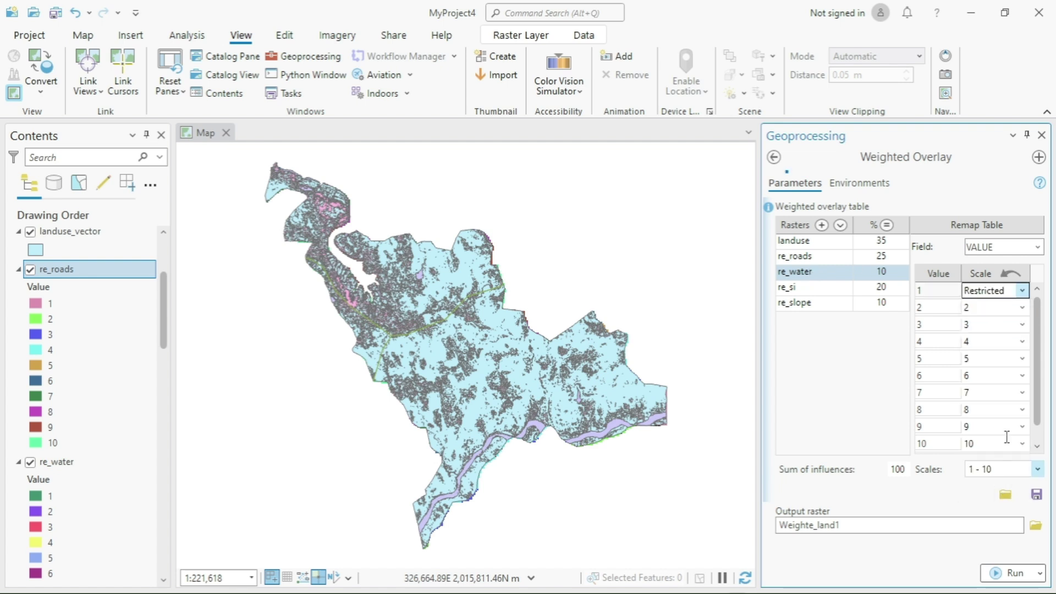
left_click(1022, 308)
left_click(999, 488)
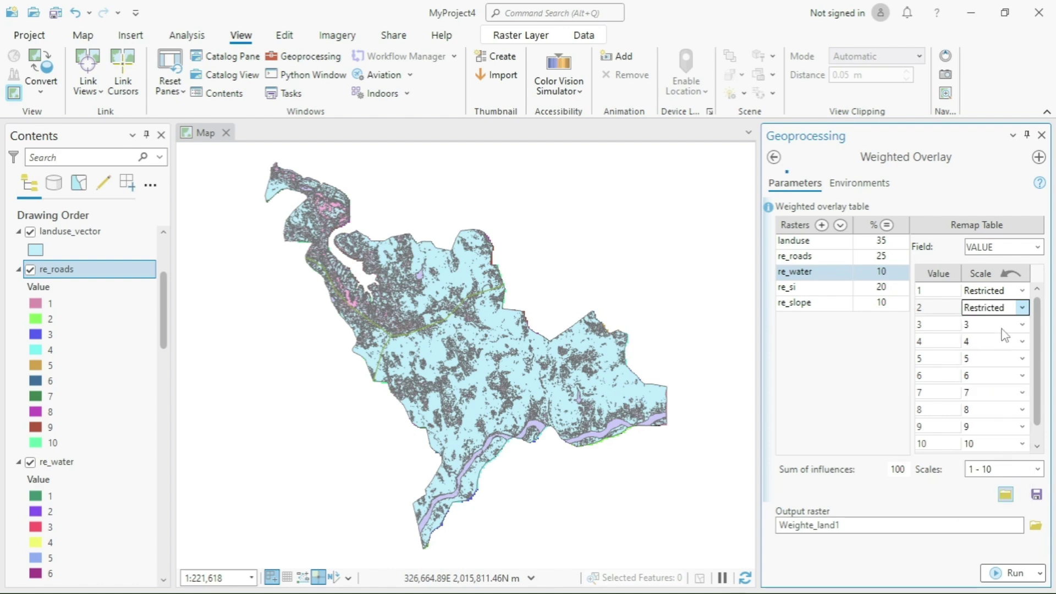
left_click(1022, 324)
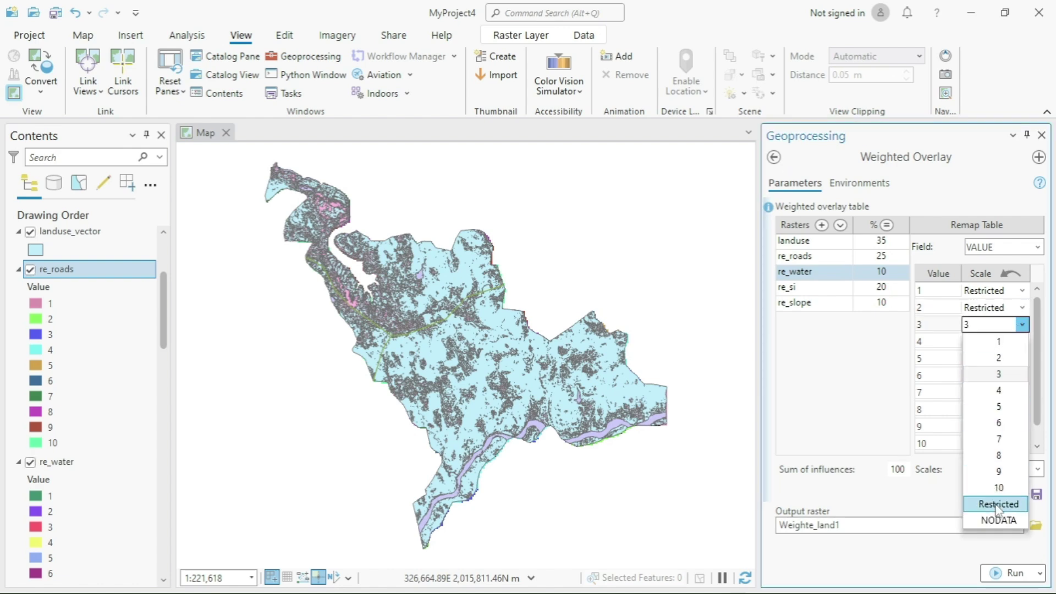
left_click(998, 504)
Step: Set the scale of values 1, 2 and 3 of the re_roads raster to Restricted
left_click(805, 257)
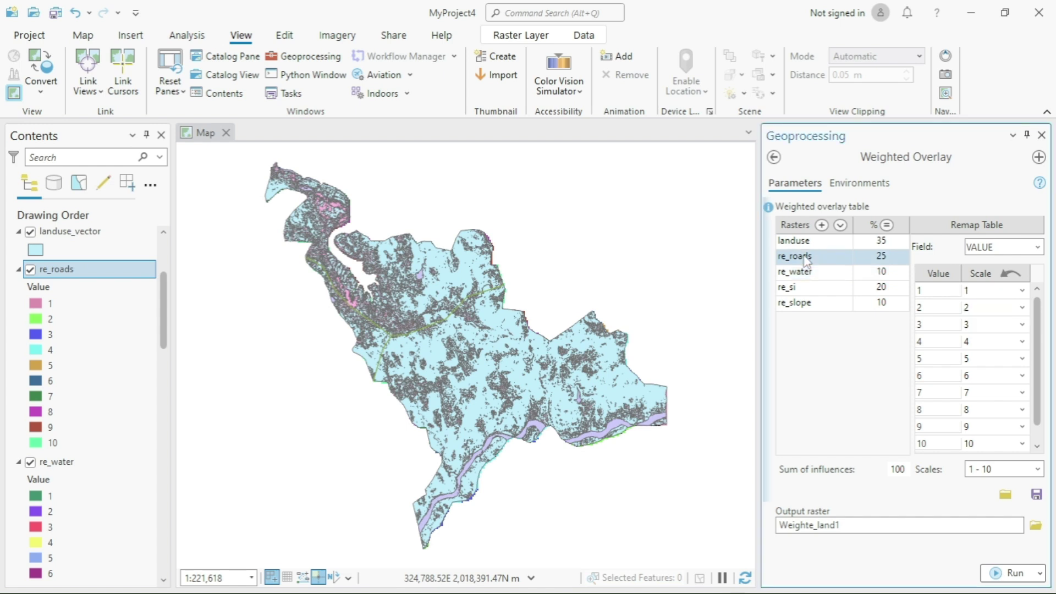
left_click(1021, 290)
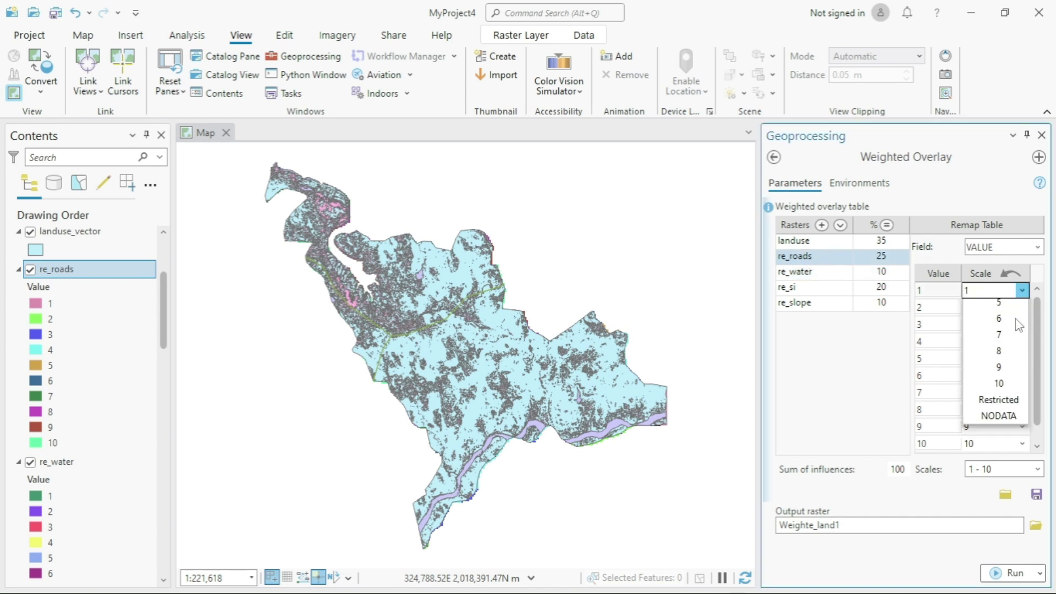
left_click(998, 470)
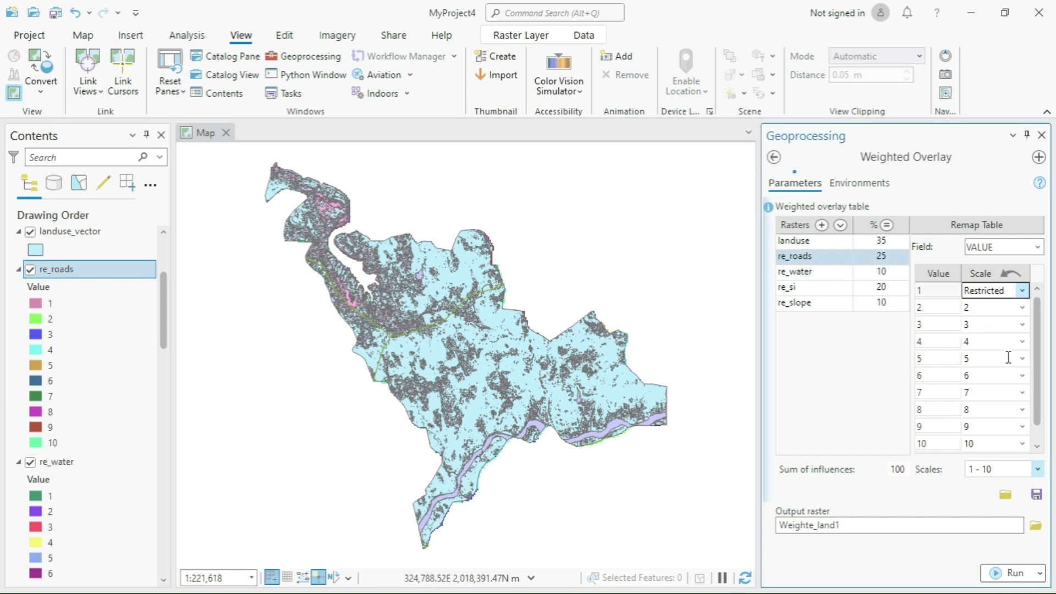
left_click(1021, 307)
left_click(996, 487)
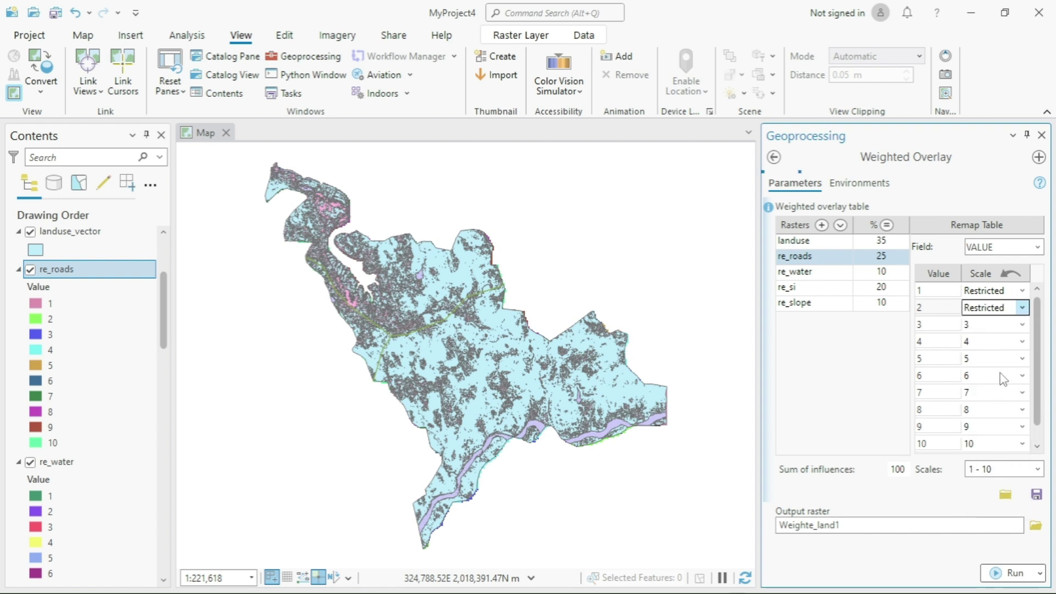
left_click(1022, 324)
left_click(998, 505)
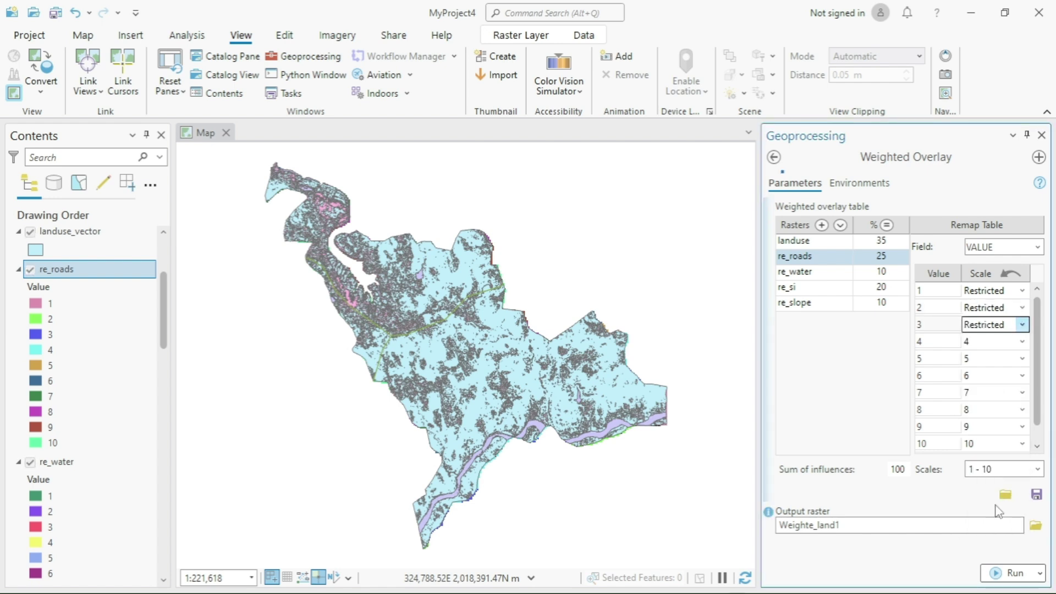
Step: Set the overlay's output raster to be saved as weight in the webinar results folder
left_click(1034, 527)
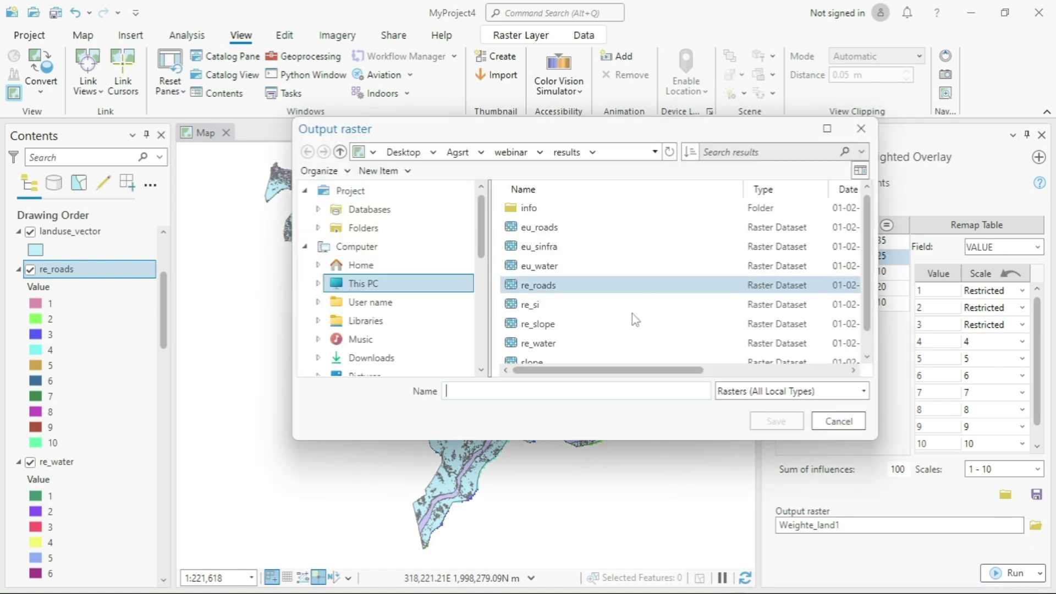
scroll(384, 302, "down", 2)
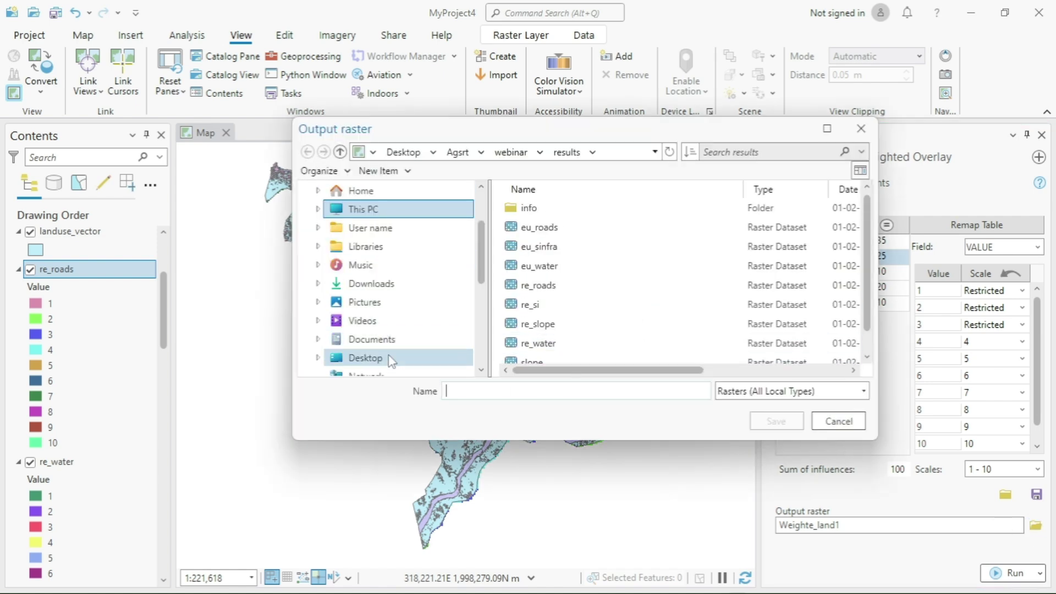
left_click(487, 389)
type("weight")
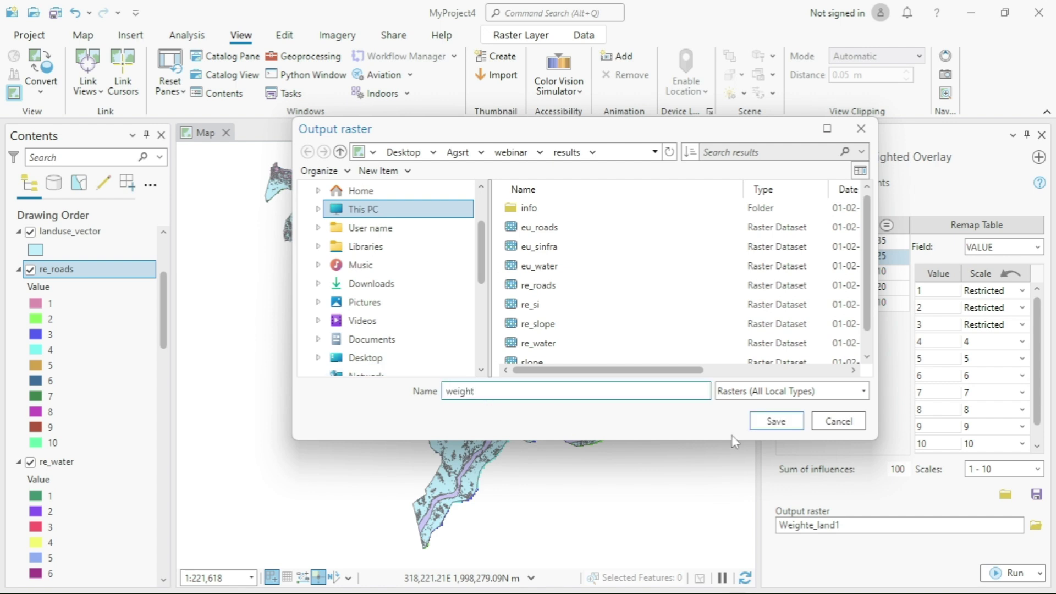
left_click(765, 431)
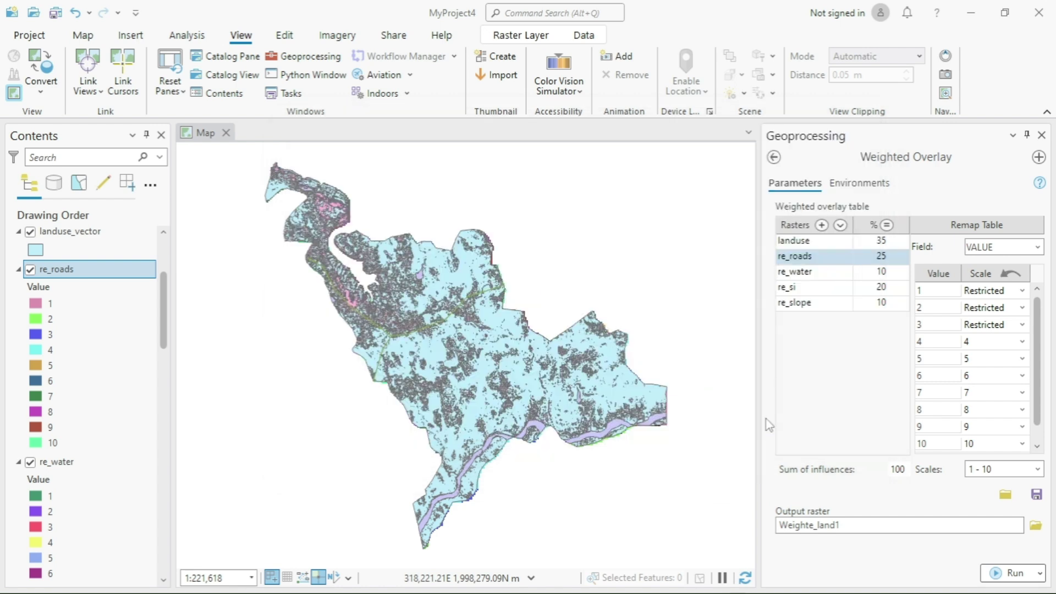
Step: Match the processing extent to one of the reclassified raster layers and run the Weighted Overlay
left_click(872, 190)
left_click(1024, 316)
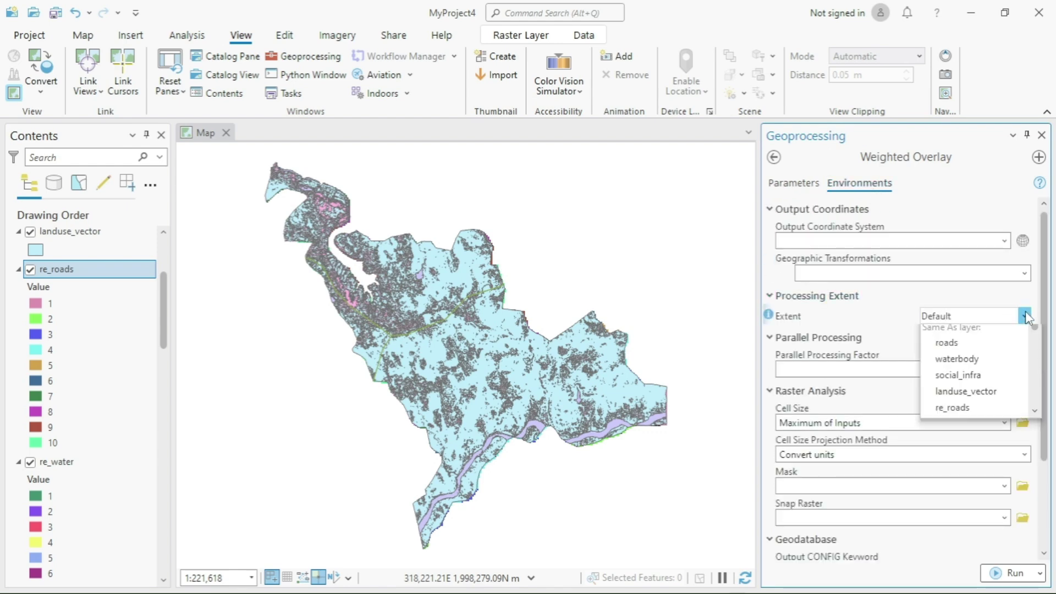
scroll(966, 510, "down", 5)
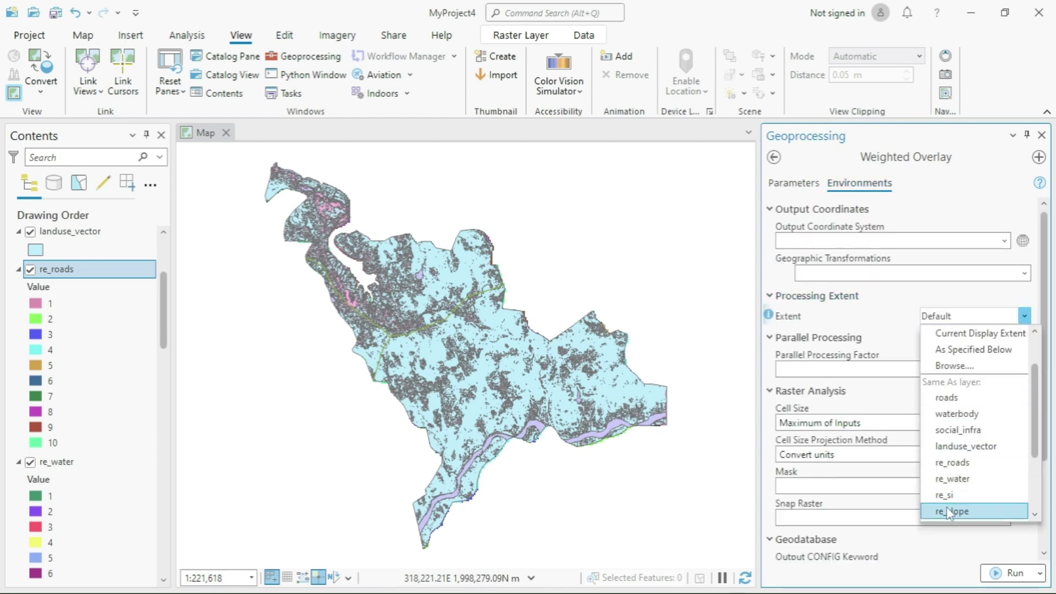
left_click(962, 501)
left_click(1006, 573)
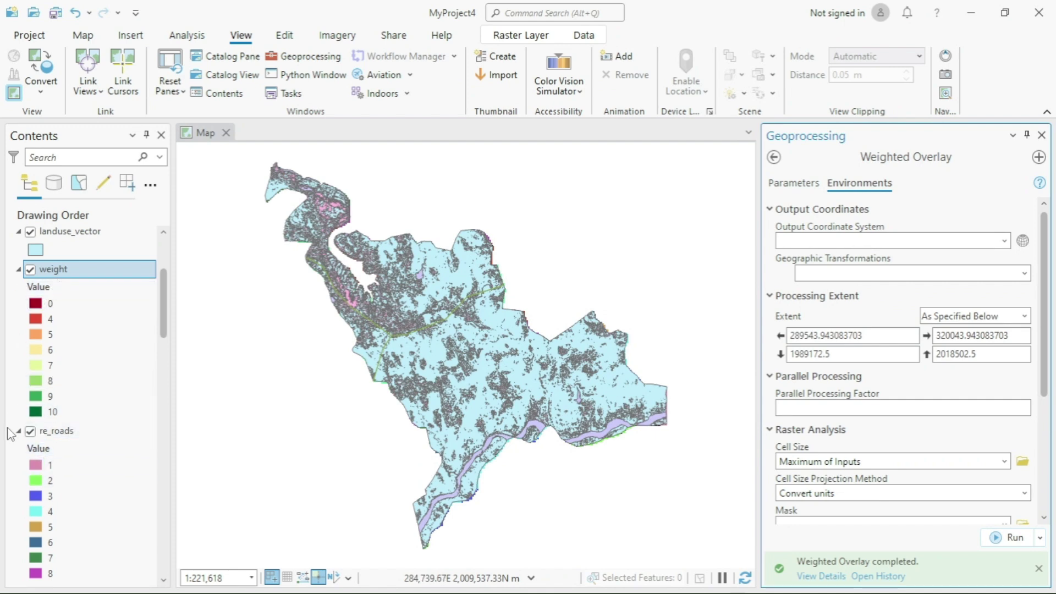
Step: Hide the re_roads raster and the roads, waterbody, social_infra and landuse_vector layers on the map
left_click(31, 431)
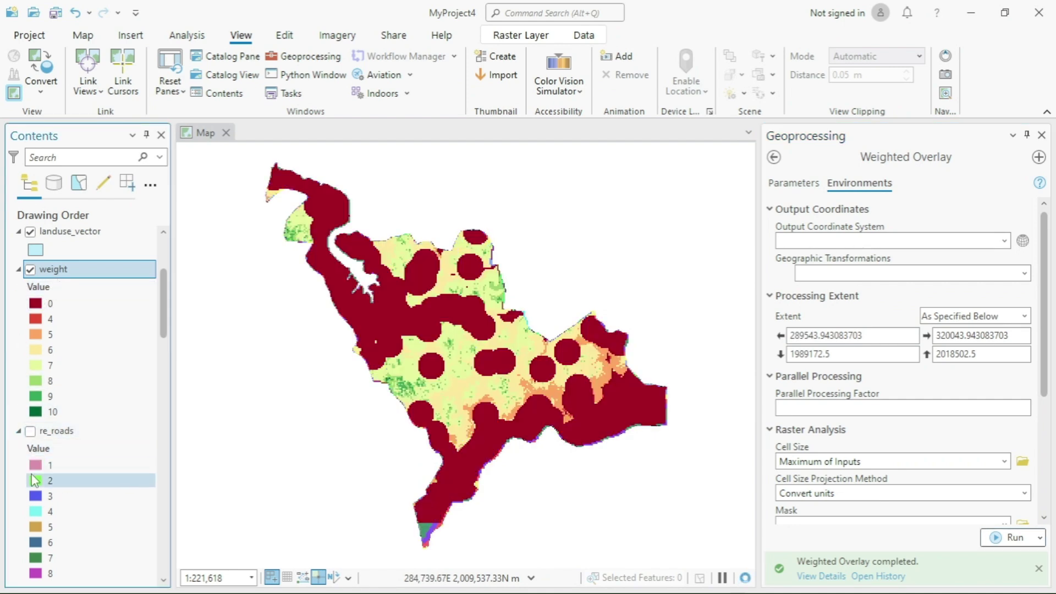
scroll(55, 470, "up", 5)
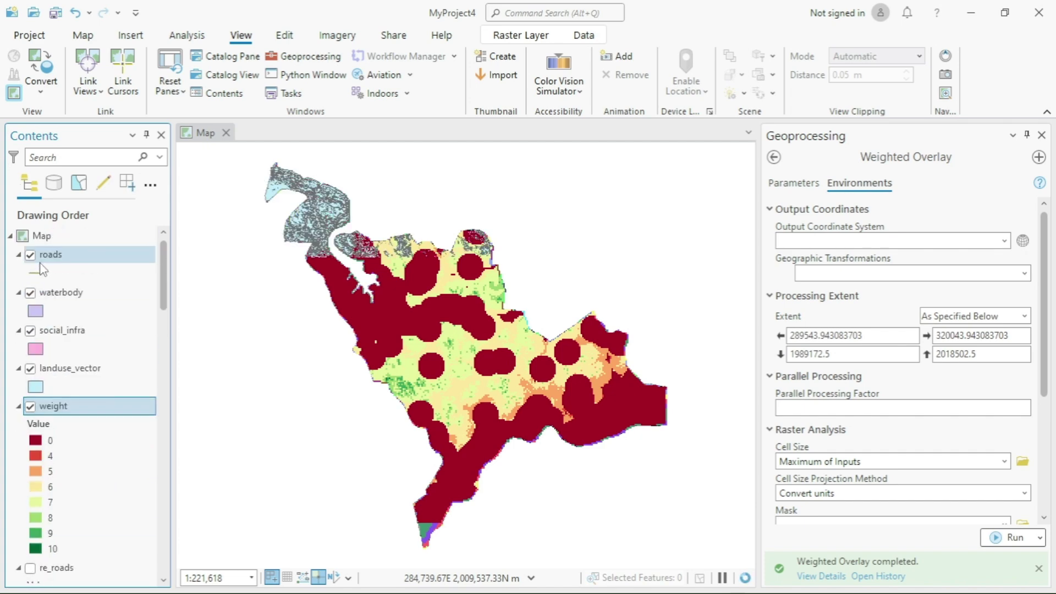
left_click(30, 255)
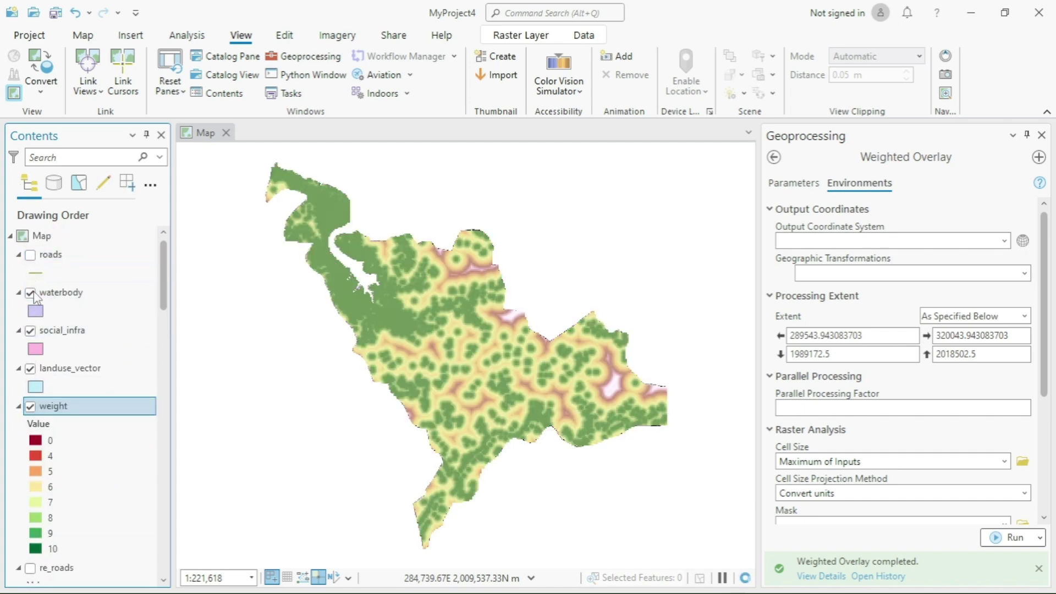
left_click(30, 292)
left_click(32, 336)
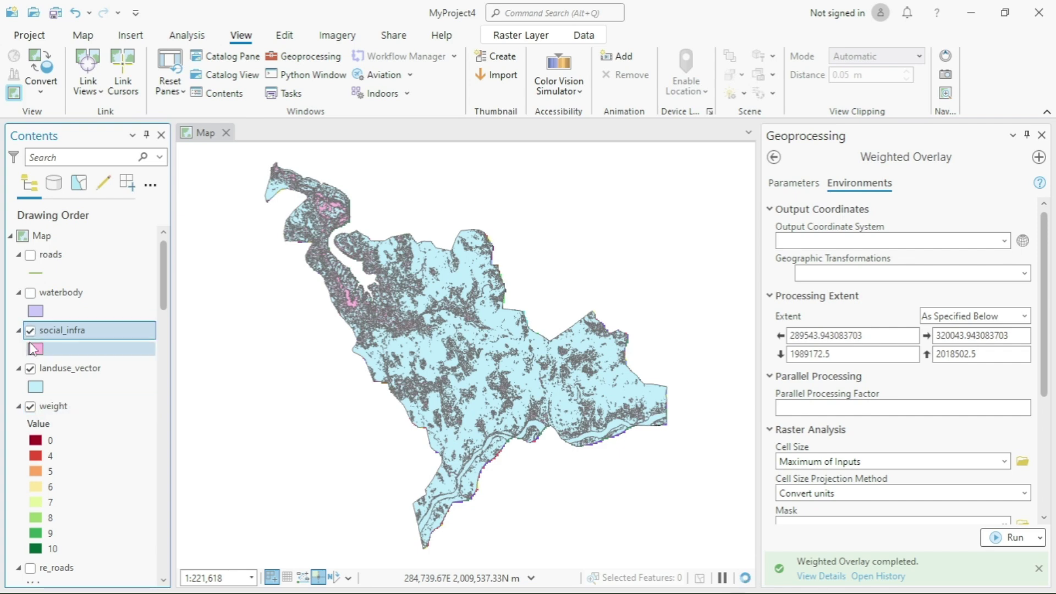
left_click(31, 330)
left_click(30, 369)
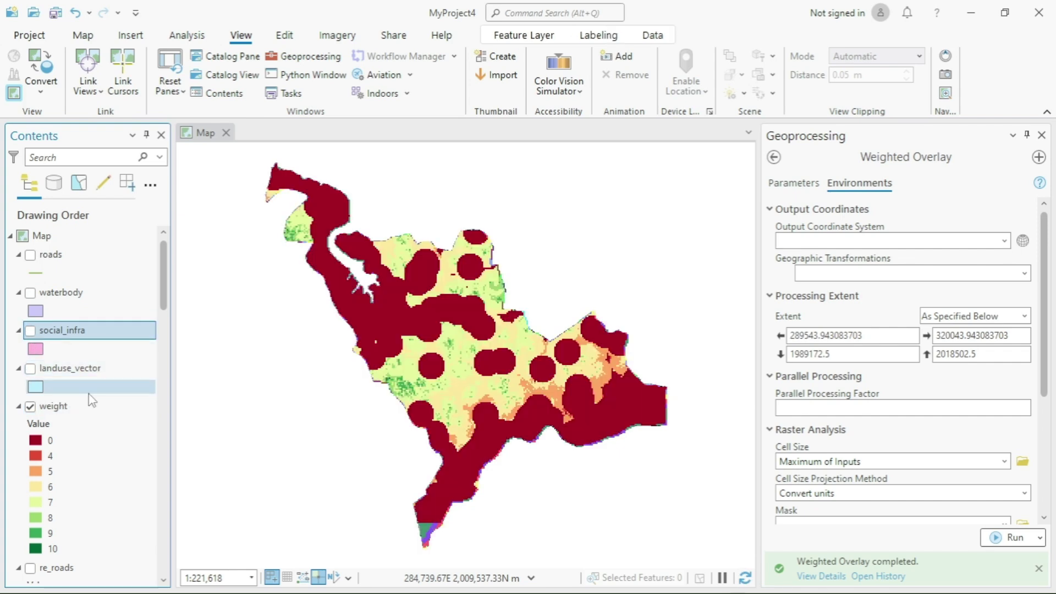
Step: Hide the re_water, re_si and re_slope rasters on the map
scroll(91, 400, "down", 8)
scroll(63, 450, "down", 3)
left_click(30, 388)
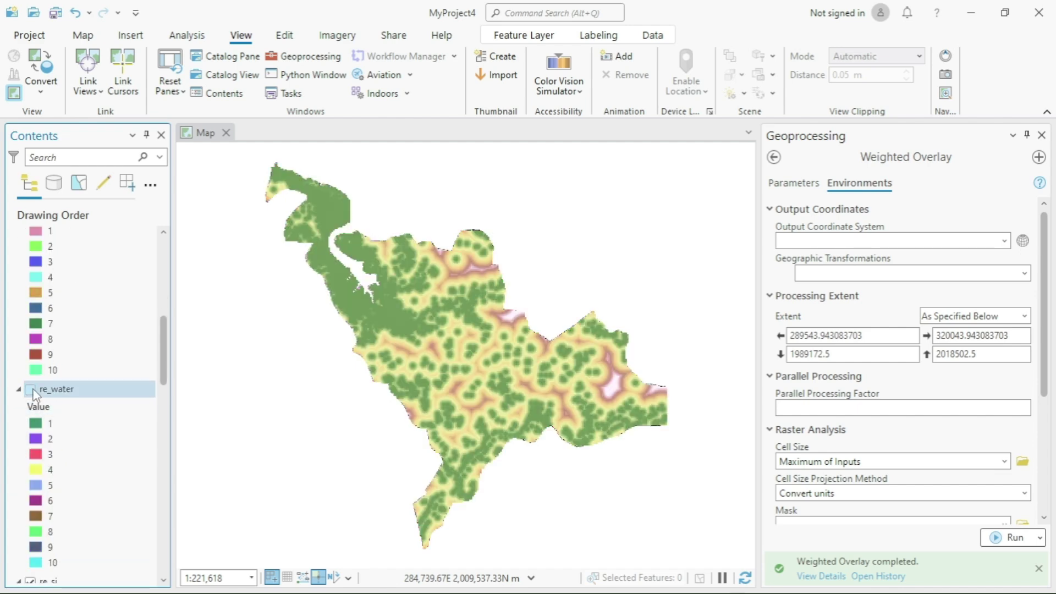
scroll(33, 418, "down", 3)
left_click(30, 434)
scroll(35, 434, "down", 4)
scroll(28, 395, "down", 5)
Step: Hide the distance rasters eu_sinfra, eu_water and eu_roads on the map
left_click(31, 336)
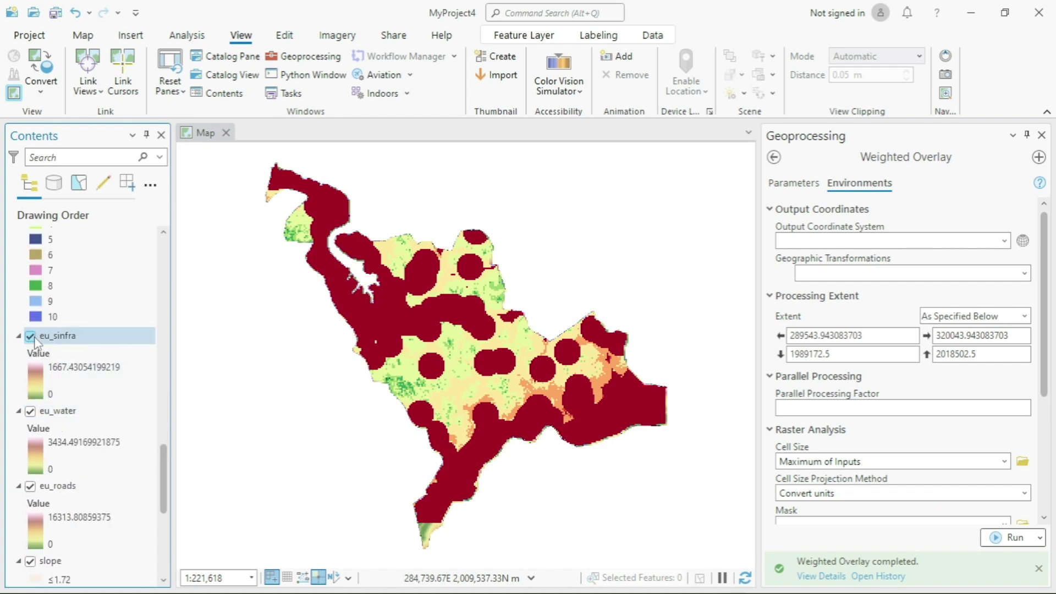
left_click(30, 411)
left_click(31, 486)
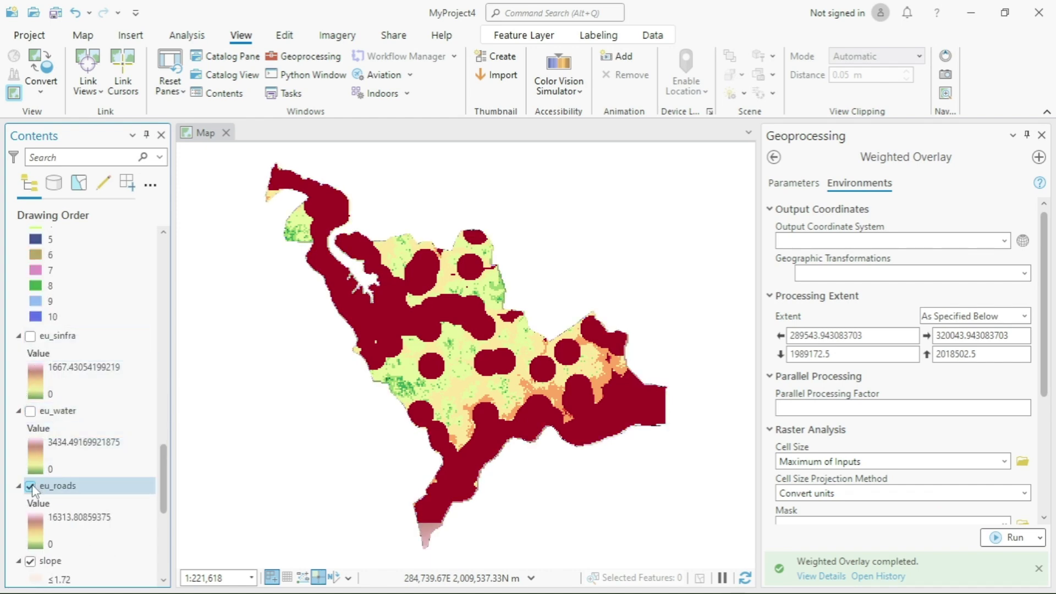
Step: Hide the slope, landuse.tif and elevation.tif rasters so that only the weight raster is displayed
scroll(32, 486, "down", 3)
left_click(31, 486)
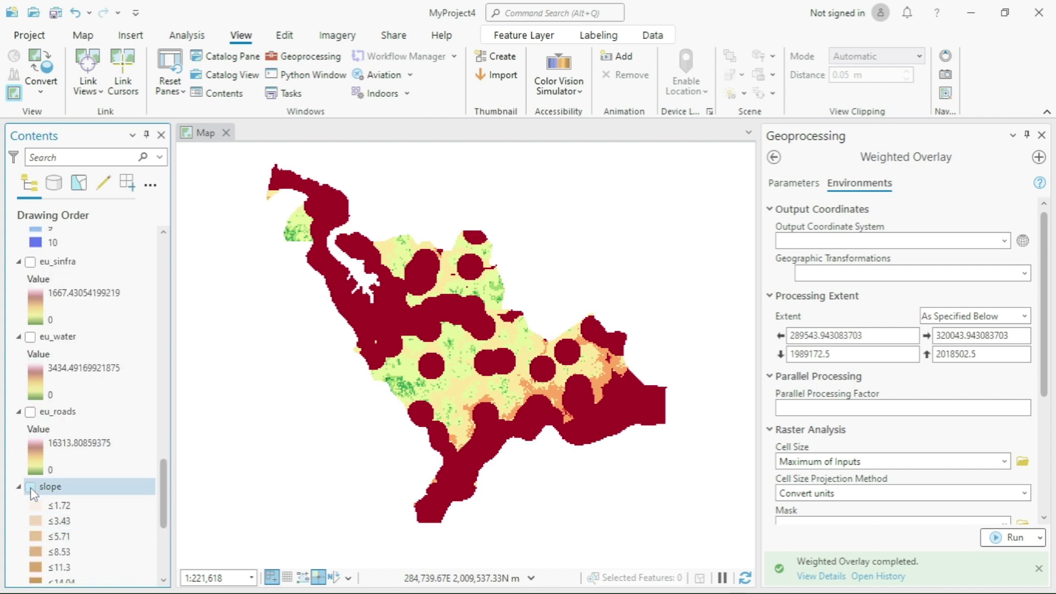
scroll(32, 490, "down", 5)
left_click(31, 493)
scroll(31, 495, "down", 2)
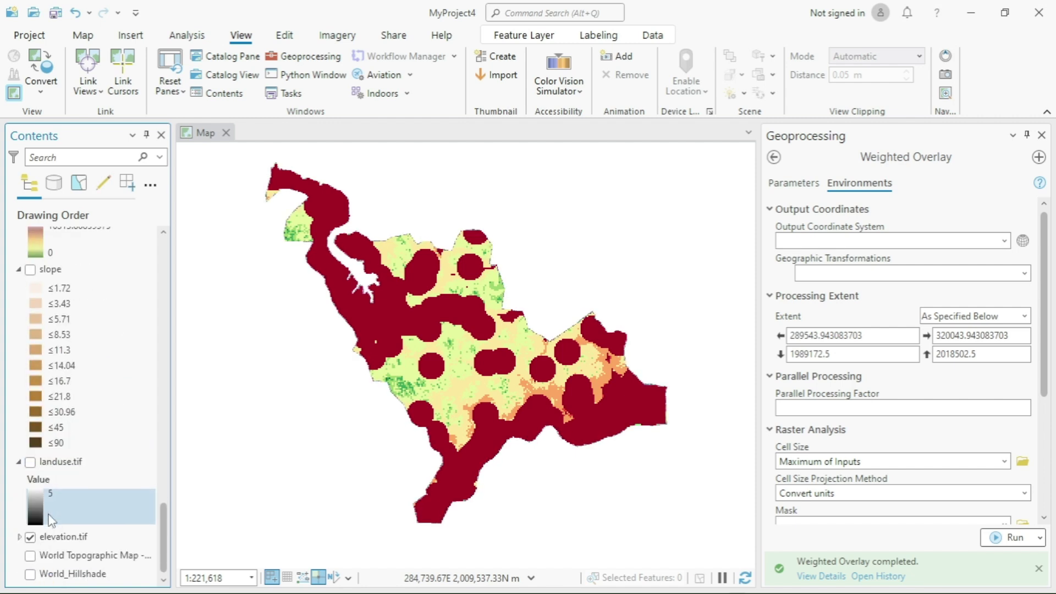
left_click(30, 537)
Step: Examine the weight suitability raster on the map together with its legend classes in the layer list
scroll(66, 514, "up", 6)
scroll(70, 512, "down", 10)
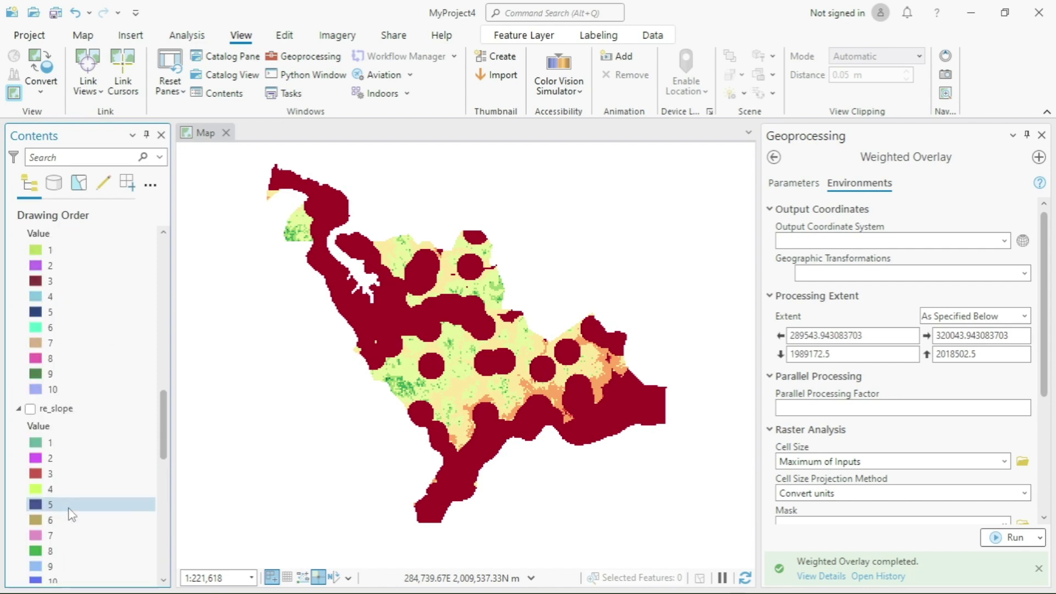
scroll(389, 326, "up", 2)
scroll(389, 327, "down", 2)
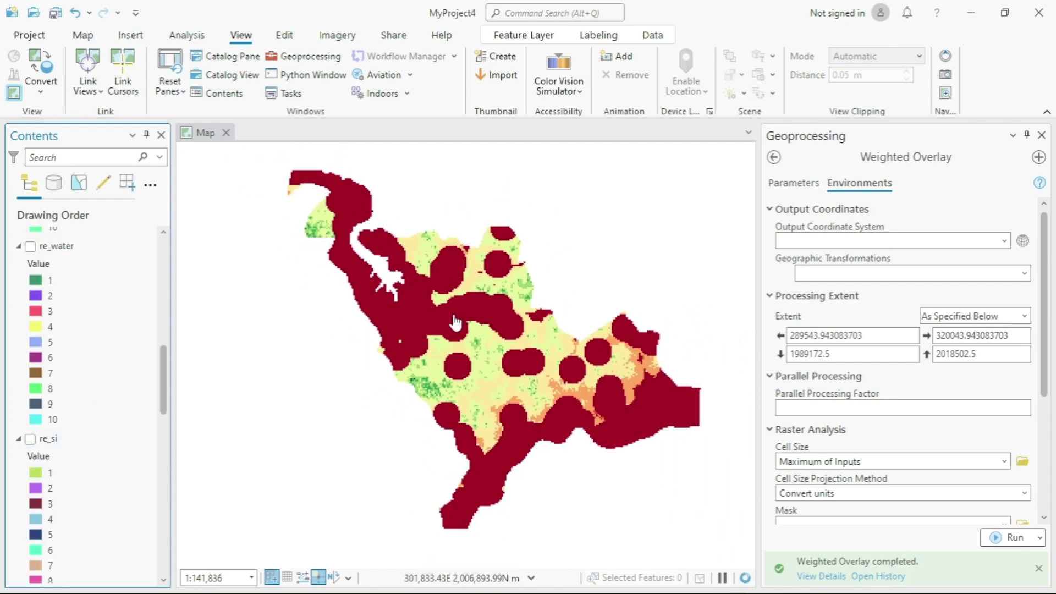
scroll(46, 356, "up", 1)
scroll(45, 356, "up", 1)
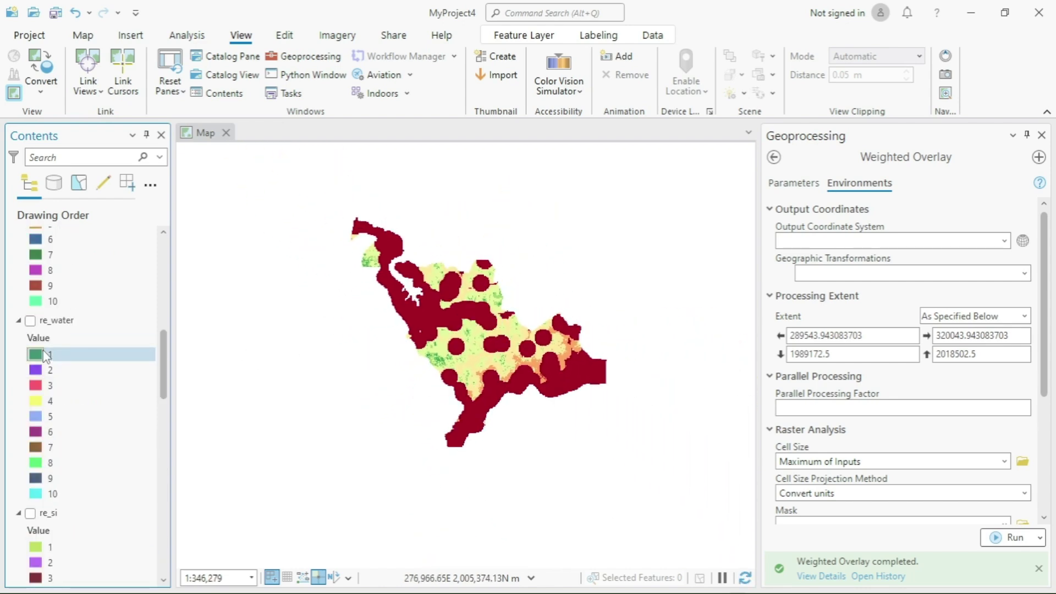
scroll(46, 346, "up", 6)
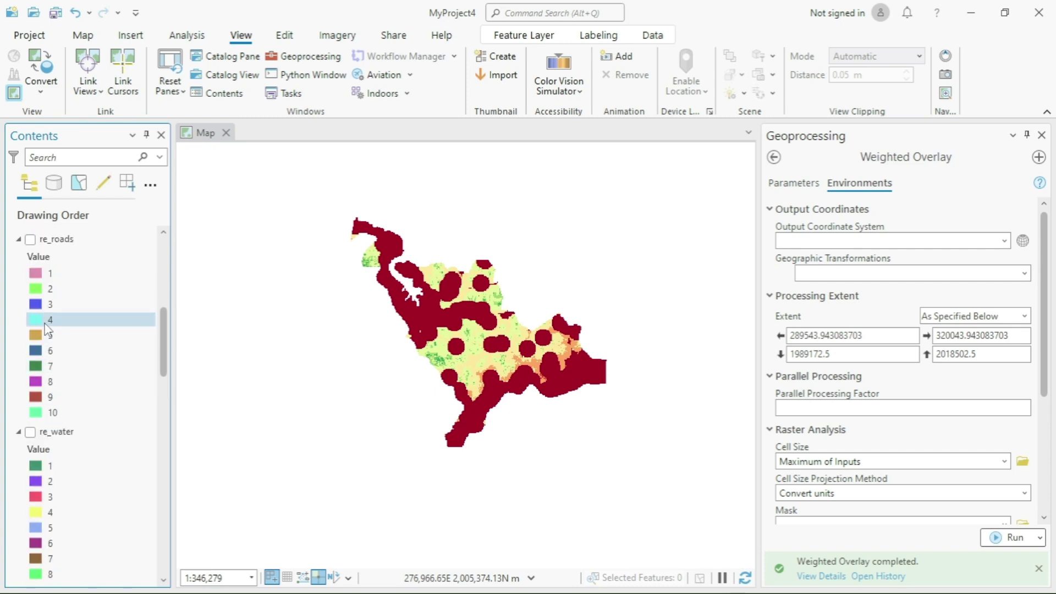
scroll(47, 329, "up", 6)
scroll(49, 503, "down", 1)
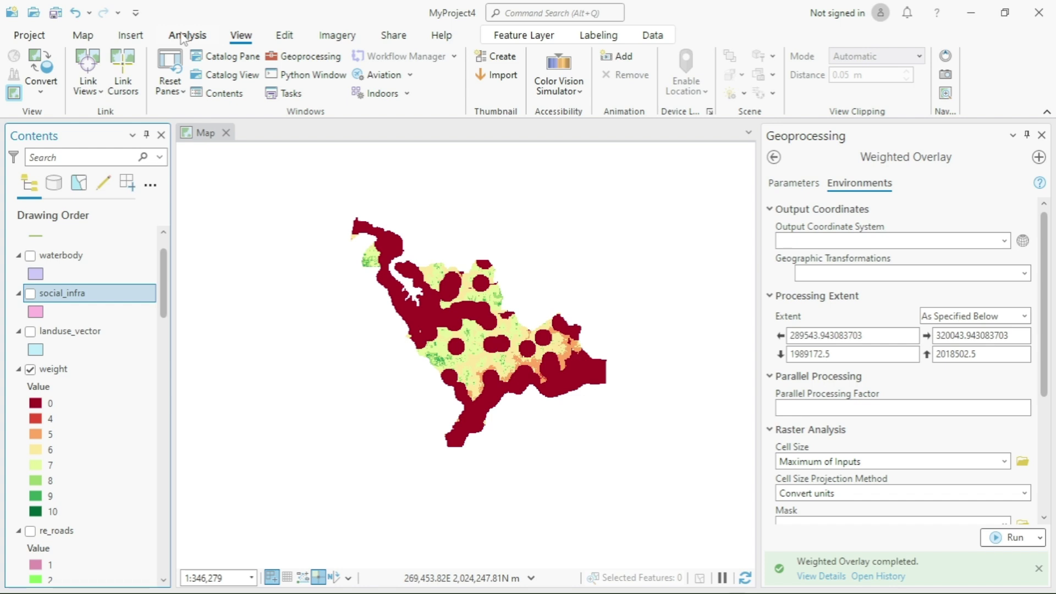
Step: Create a new ModelBuilder model and view its tool properties without changing them
left_click(183, 37)
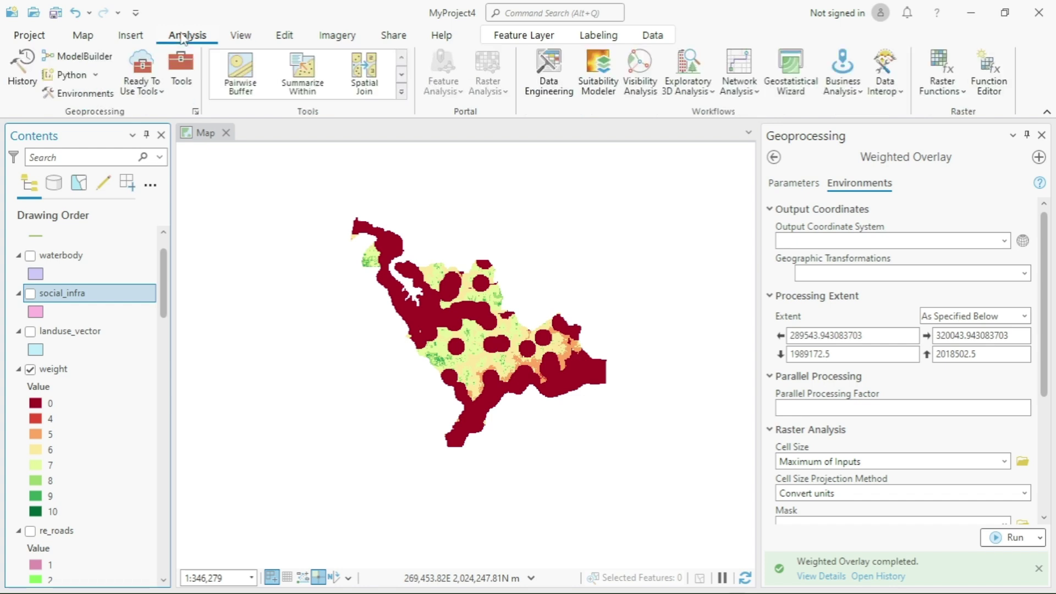
left_click(92, 62)
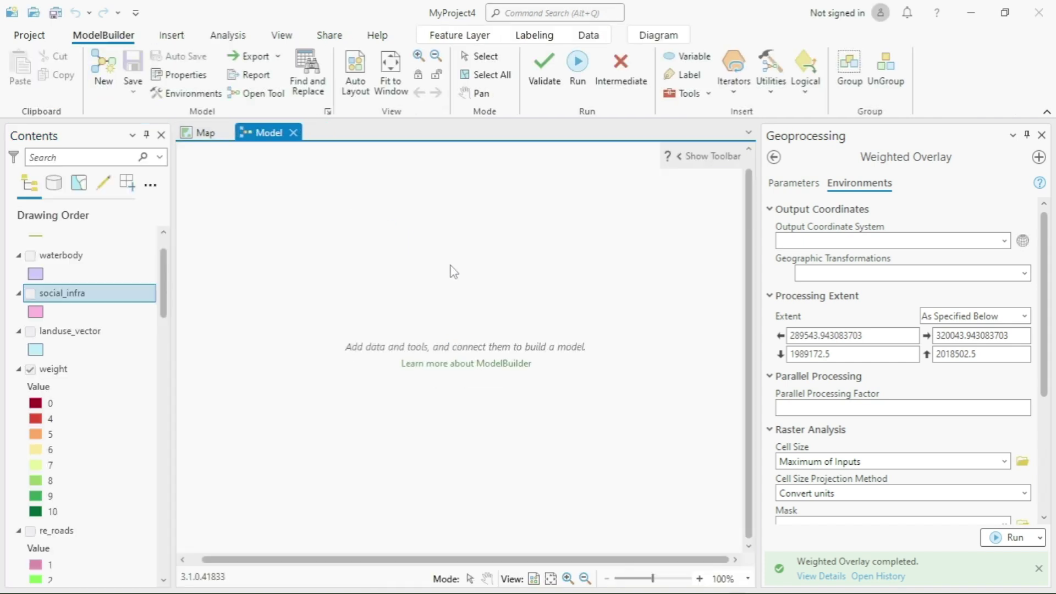
left_click(201, 78)
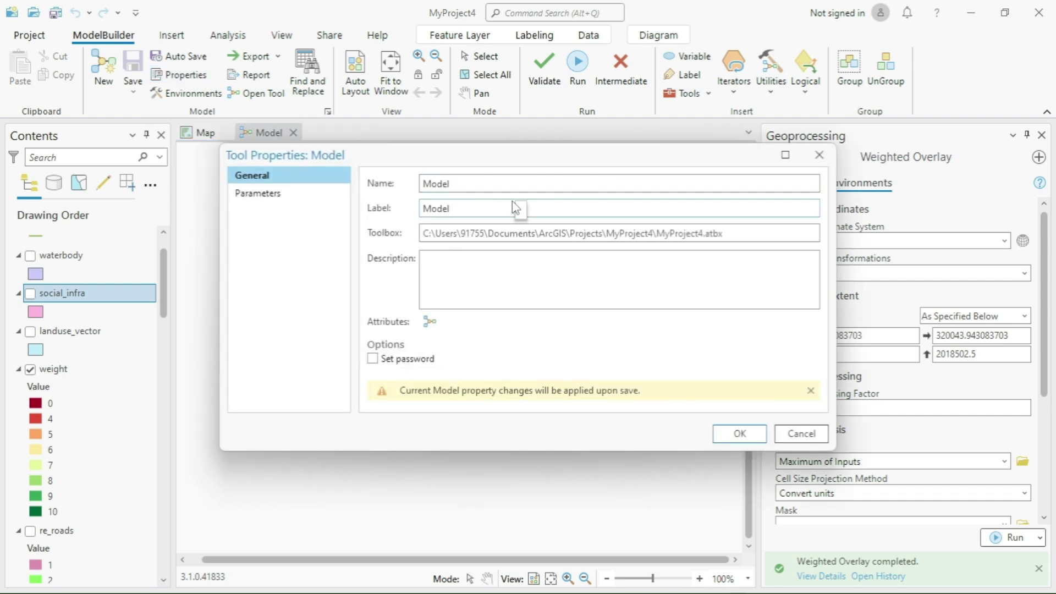
left_click(818, 155)
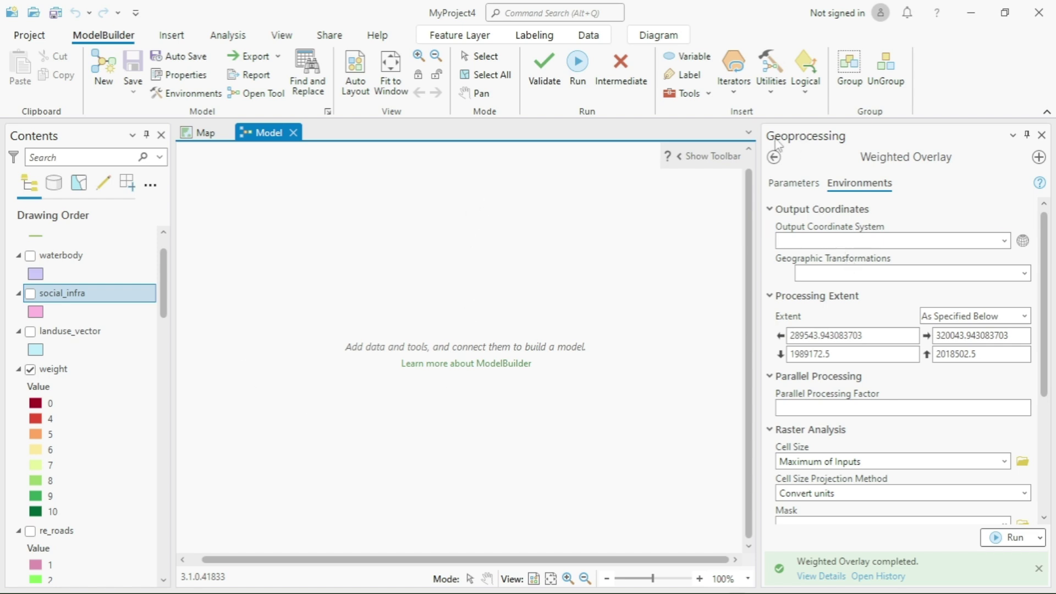
Step: Find the Spatial Analyst Slope tool among the geoprocessing tools and add it to the empty model
left_click(774, 158)
left_click(775, 158)
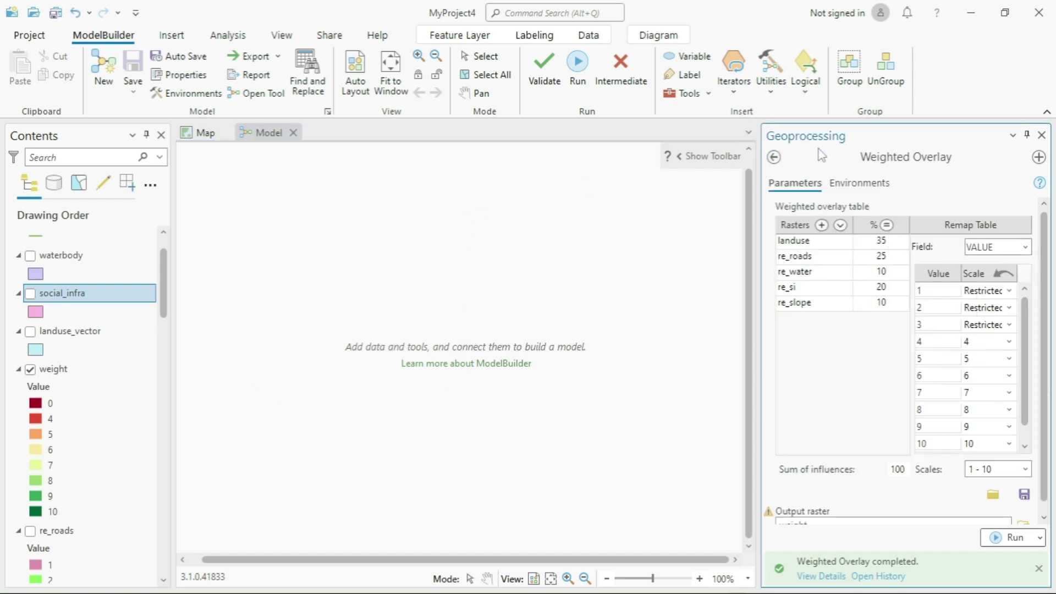
left_click(774, 159)
left_click(1004, 159)
type("slope")
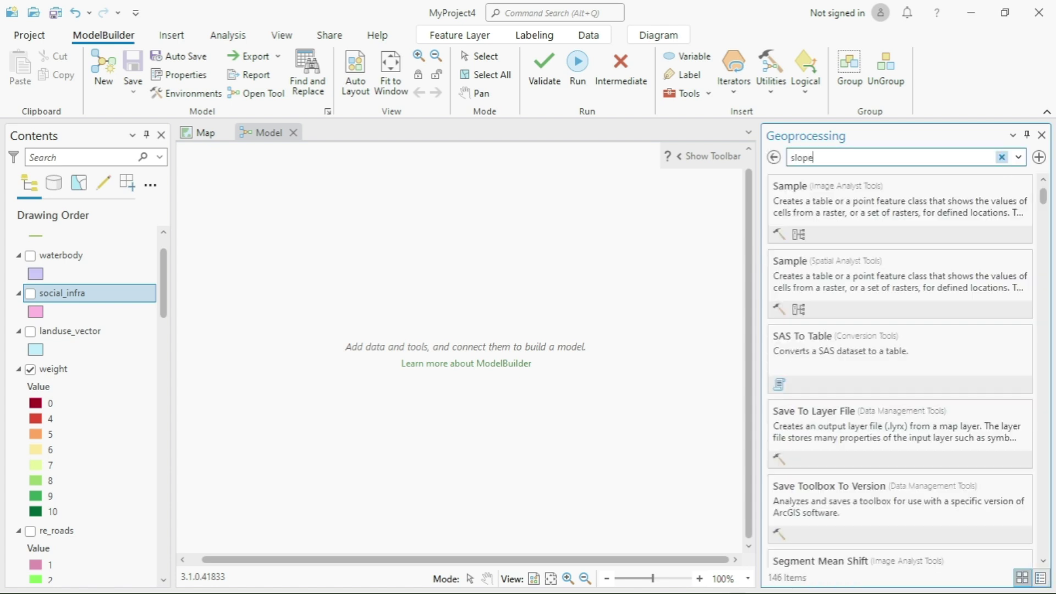
left_click_drag(867, 272, 639, 257)
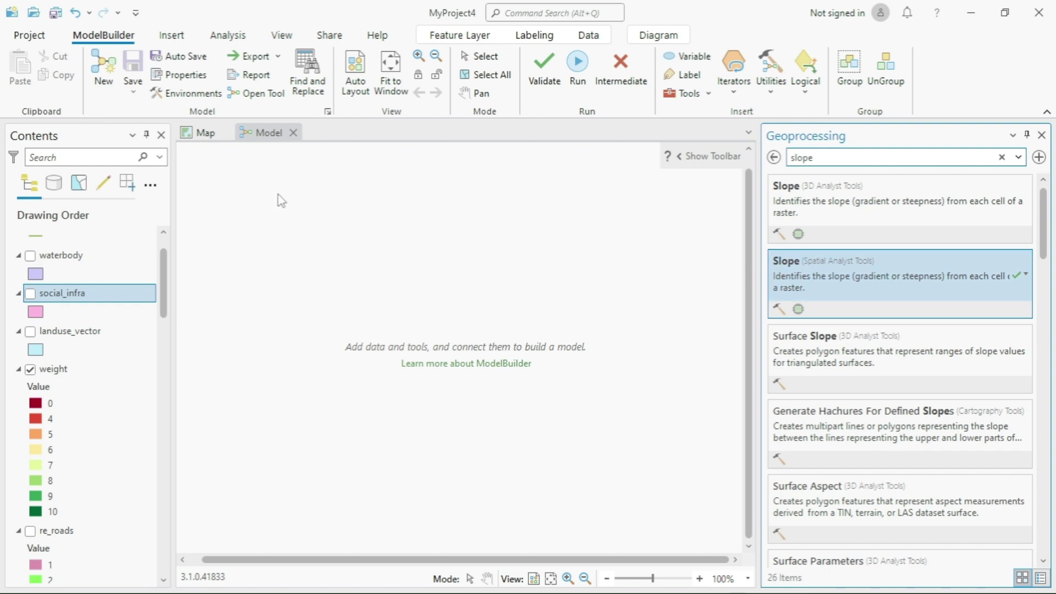
left_click_drag(803, 275, 238, 205)
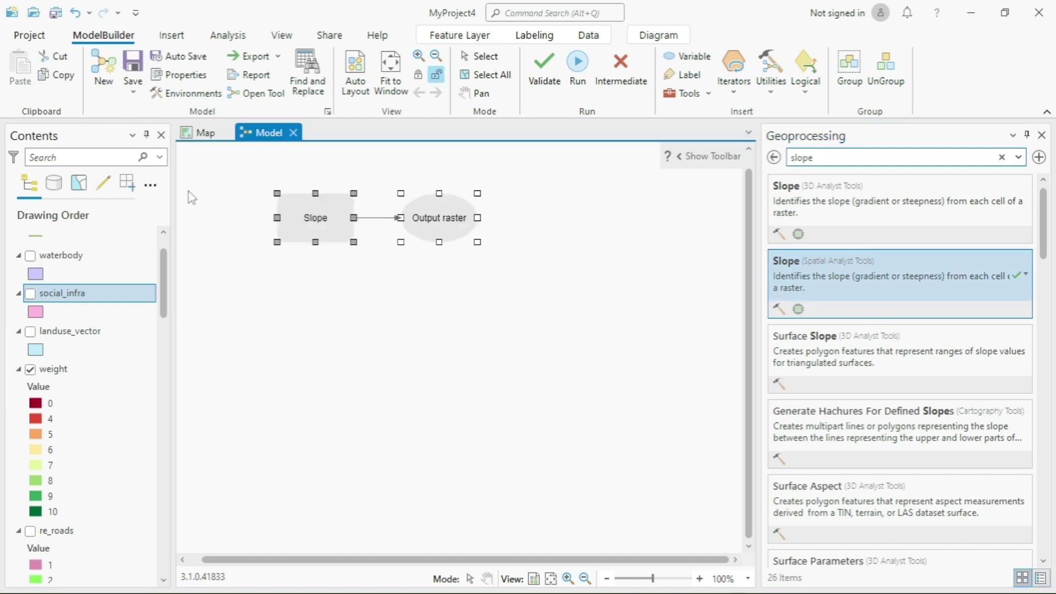
Step: Set the model's Slope tool to use elevation.tif as input raster with a Z factor of 0.3080
right_click(300, 209)
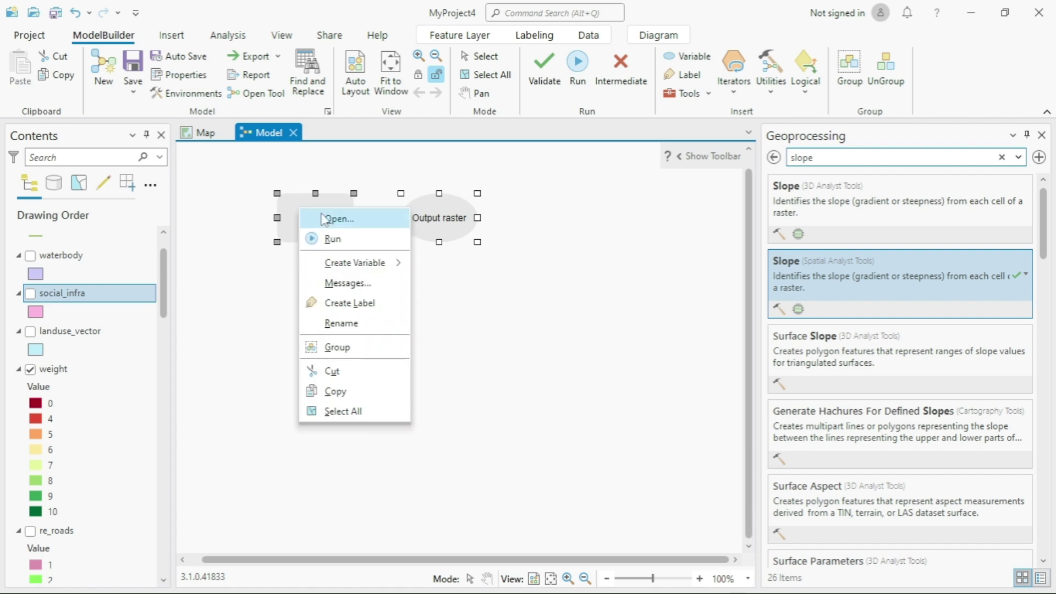
left_click(325, 218)
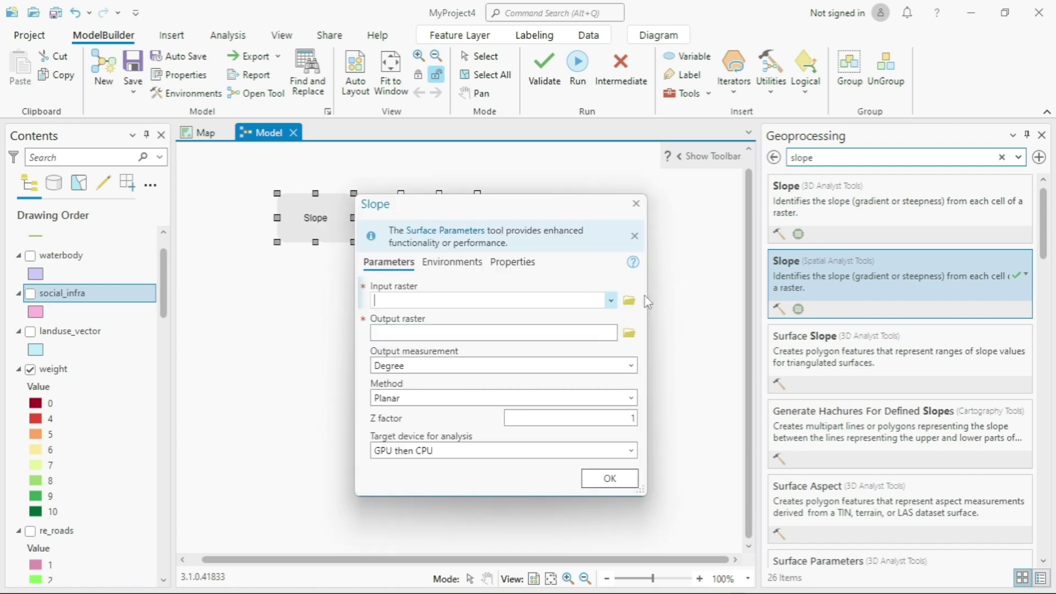
left_click(611, 300)
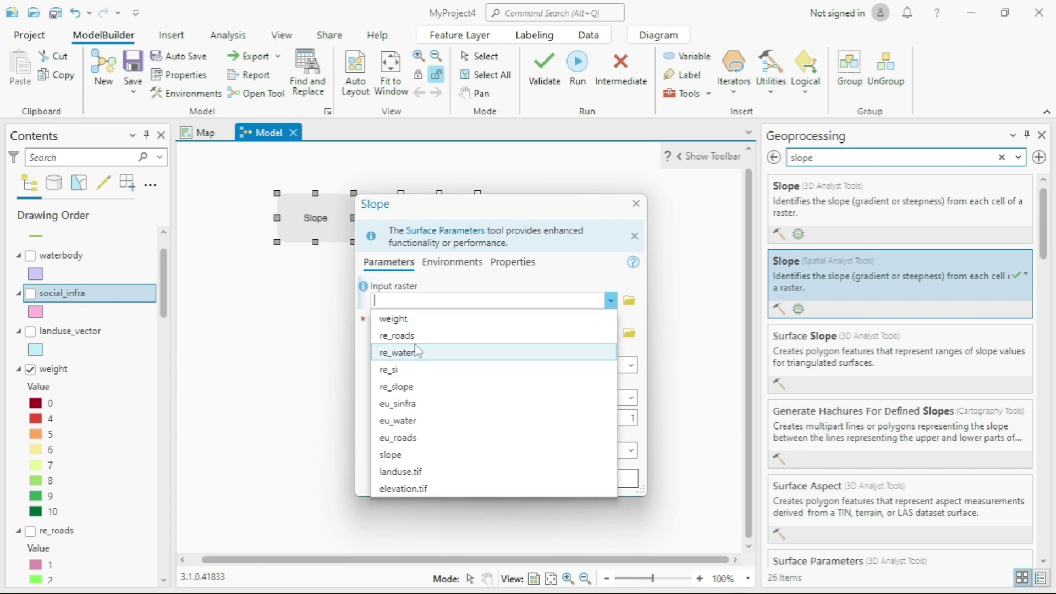
left_click(417, 489)
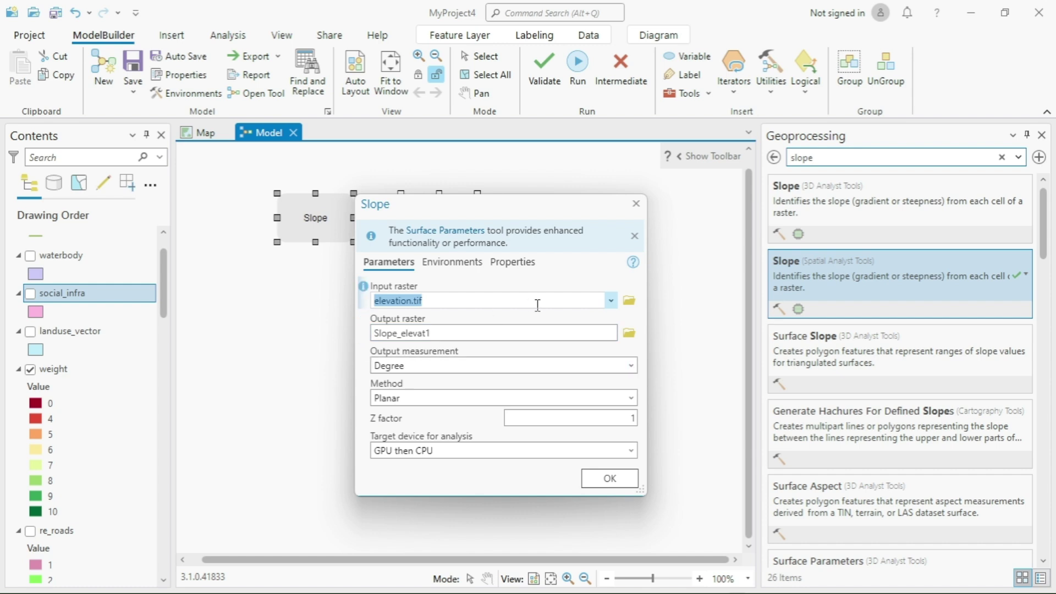
double_click(635, 419)
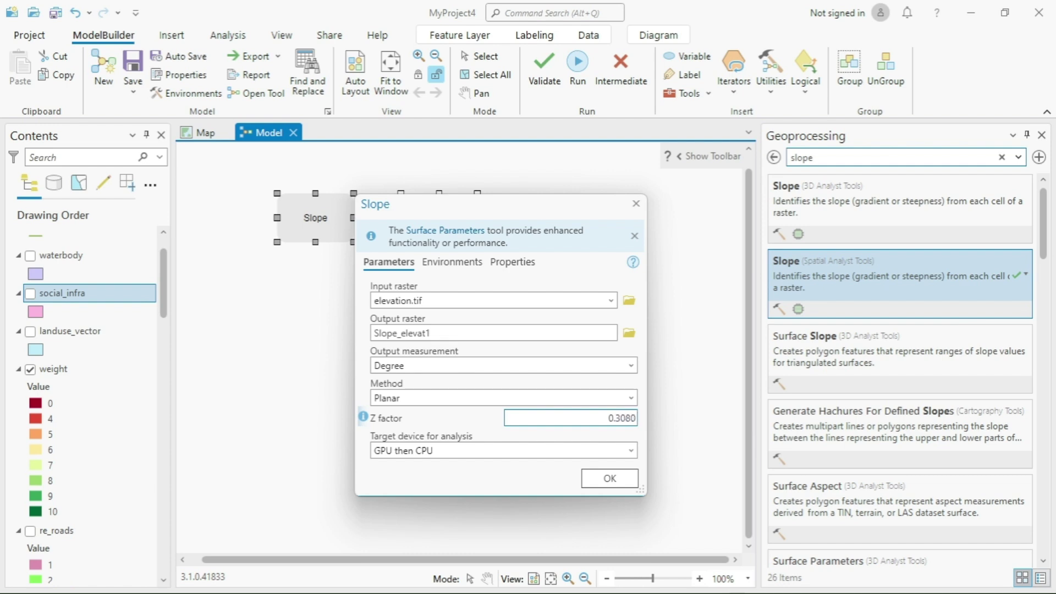
Step: Keep the Slope tool's processing extent at Default and apply its settings to the model
left_click(439, 265)
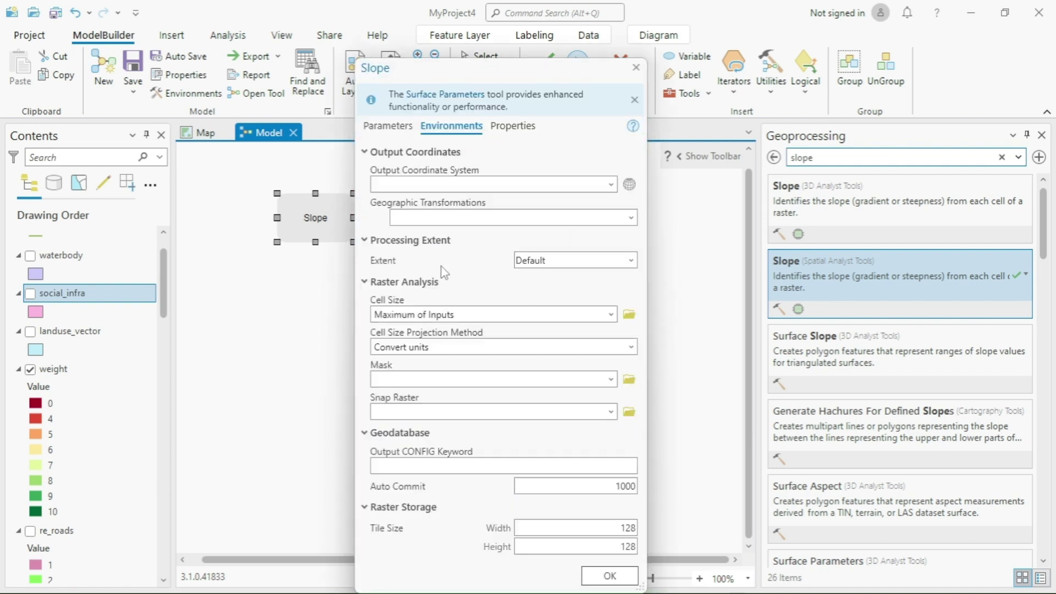
left_click(631, 261)
scroll(550, 358, "down", 4)
left_click(547, 433)
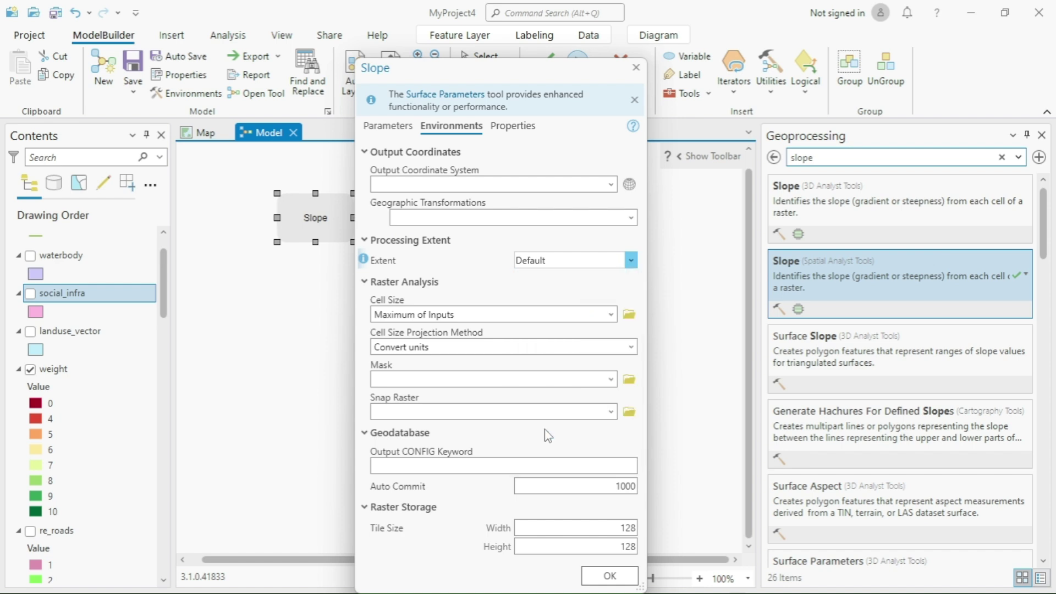
left_click(607, 577)
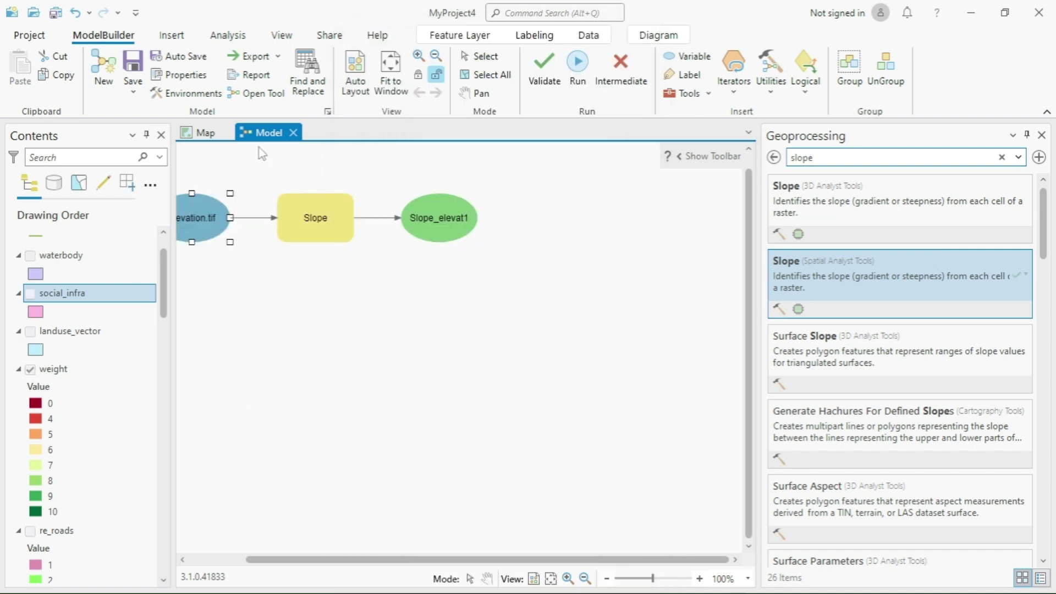
left_click_drag(374, 562, 318, 561)
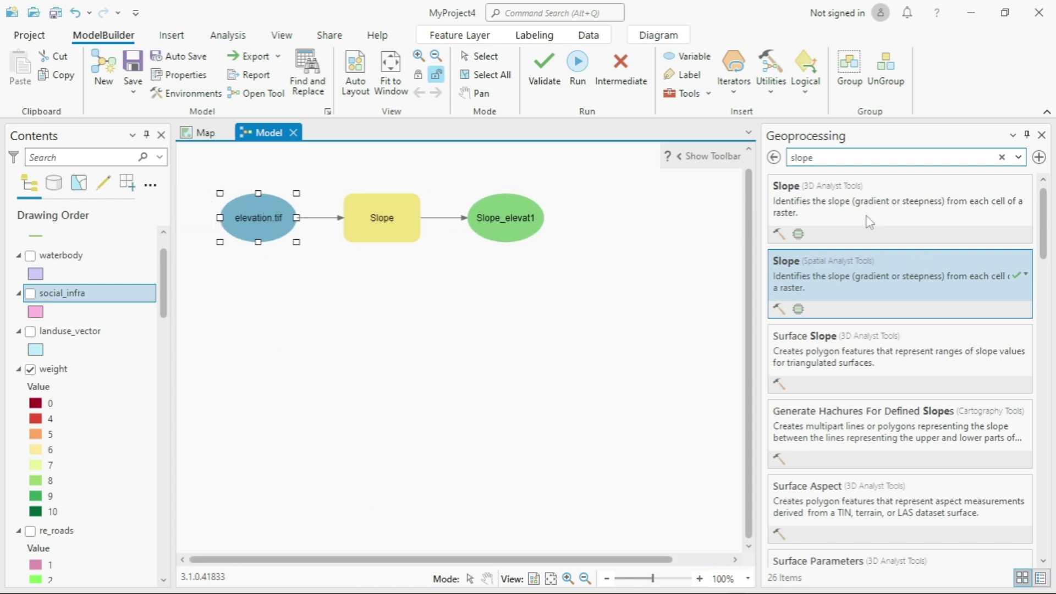
Step: Search the geoprocessing tools for "eucli" and add Euclidean Distance to the model below the Slope chain
left_click(774, 158)
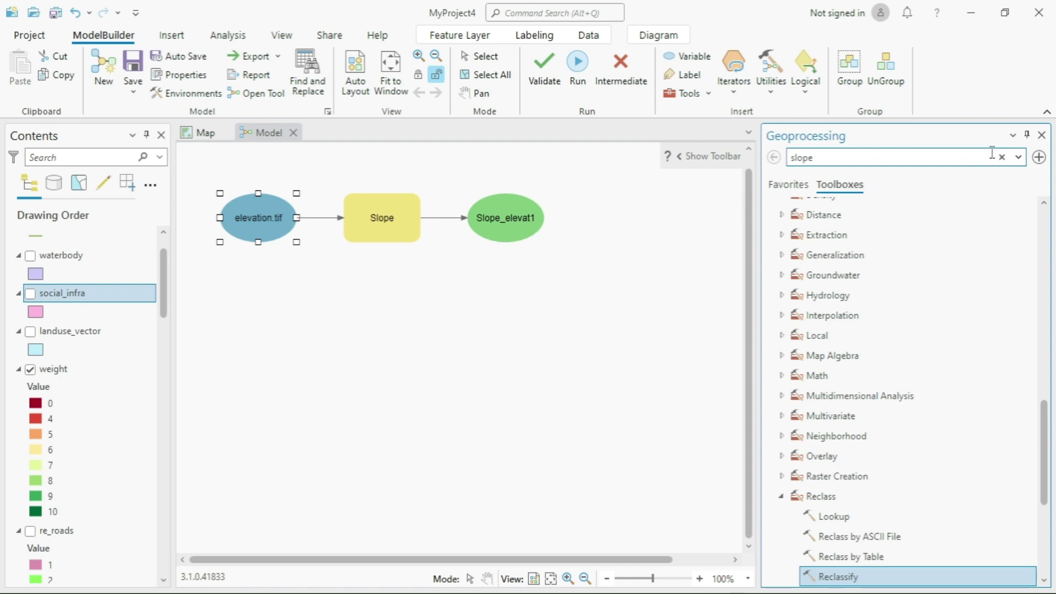
left_click(1003, 158)
type("eucli")
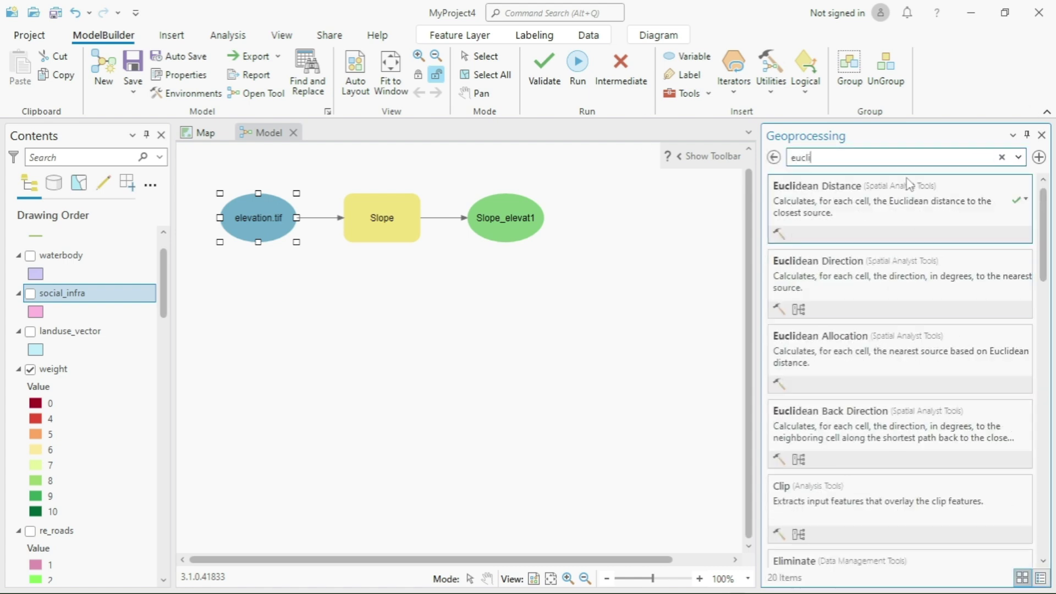
left_click_drag(866, 198, 496, 298)
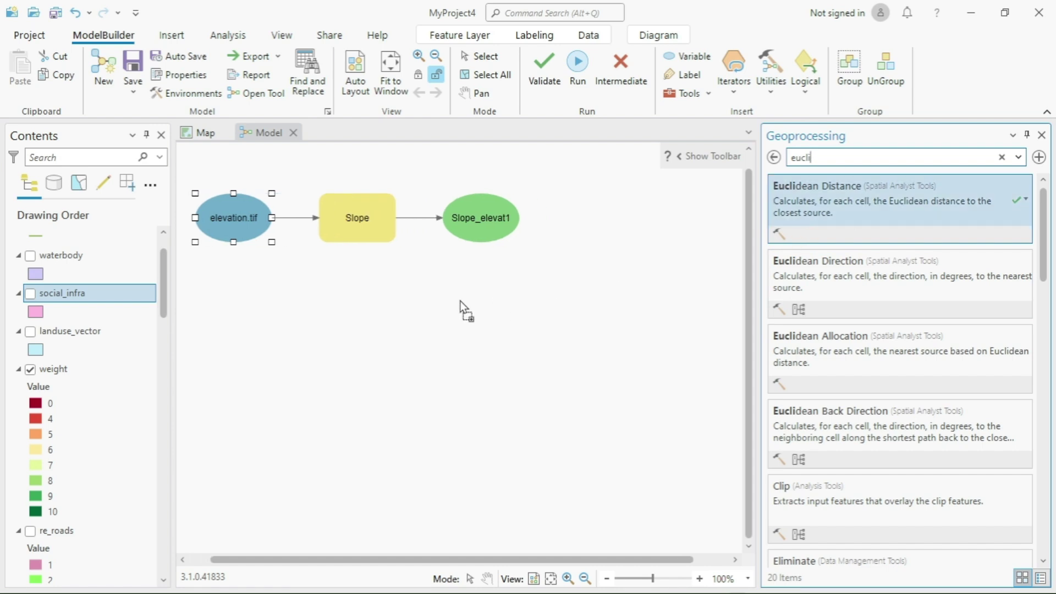
left_click_drag(351, 314, 345, 312)
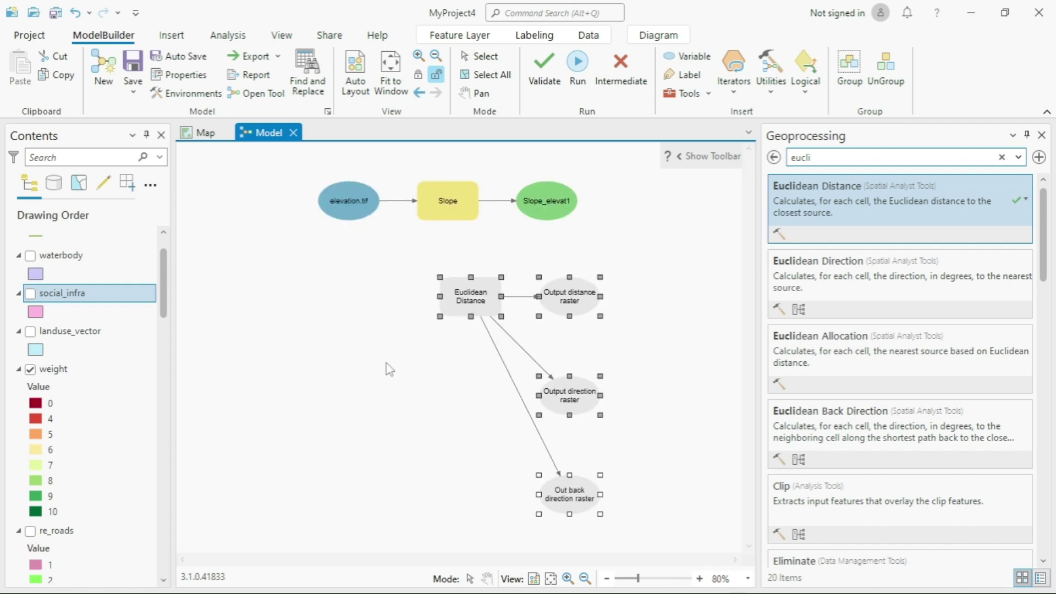
Step: Add two more Euclidean Distance tools to the model, stacked below the first one
left_click(896, 194)
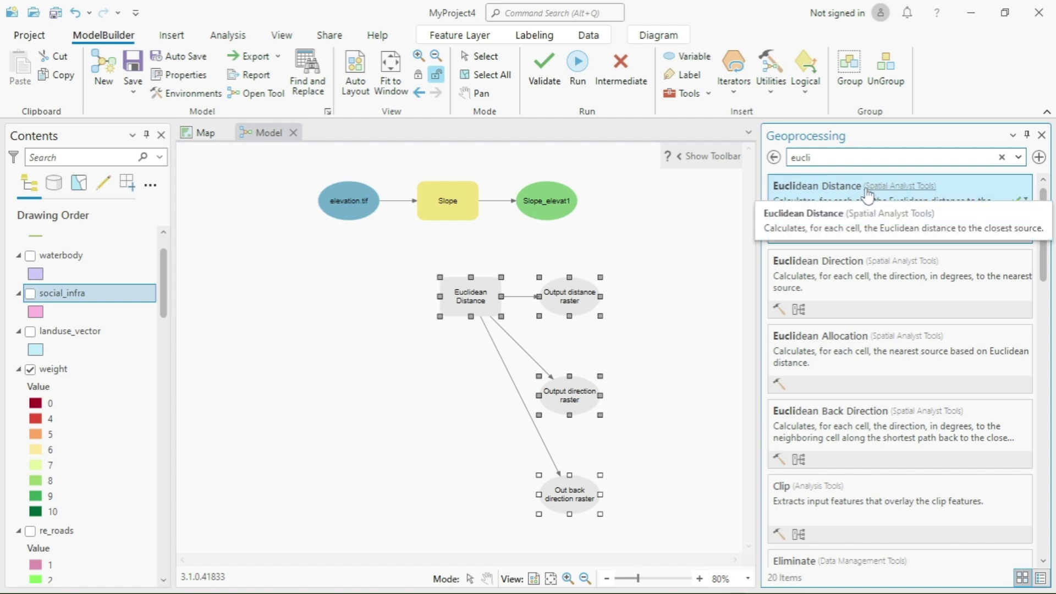
left_click_drag(868, 193, 429, 390)
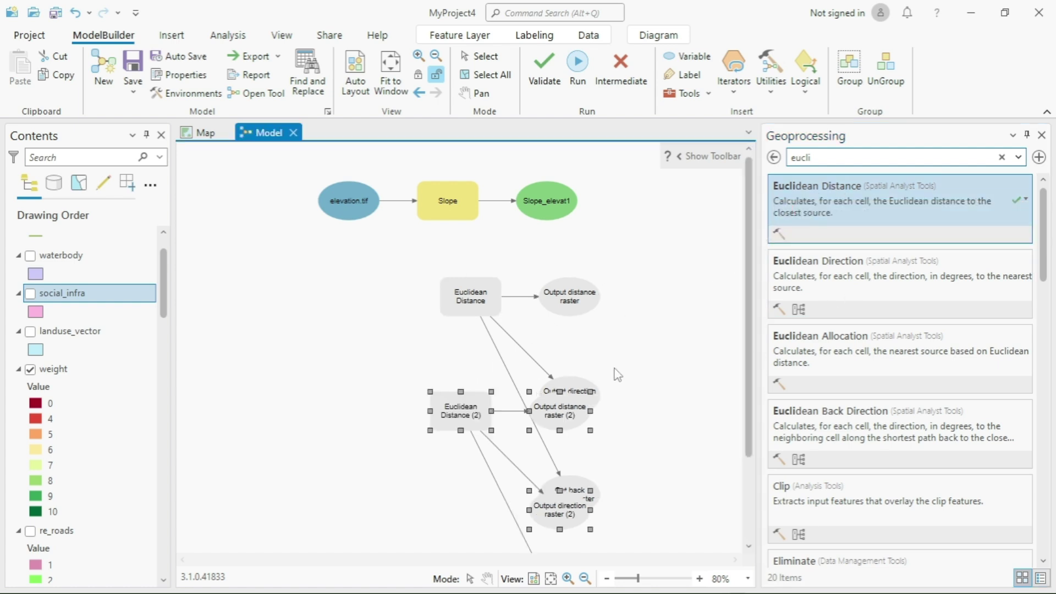
scroll(577, 385, "down", 1)
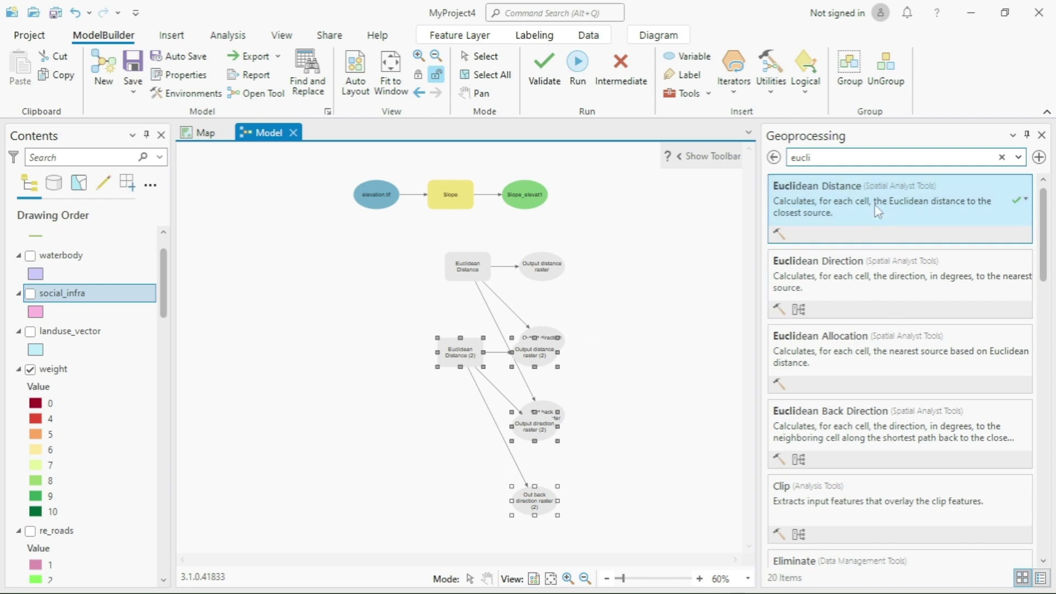
left_click_drag(789, 243, 447, 426)
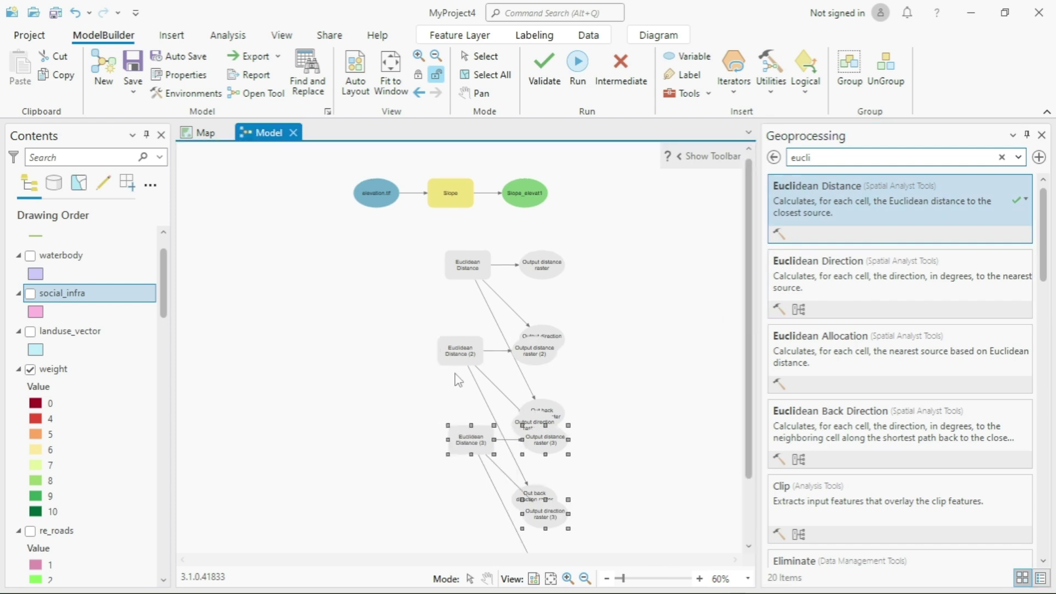
Step: Open the first Euclidean Distance tool and choose roads as its input source data
right_click(456, 280)
left_click(488, 284)
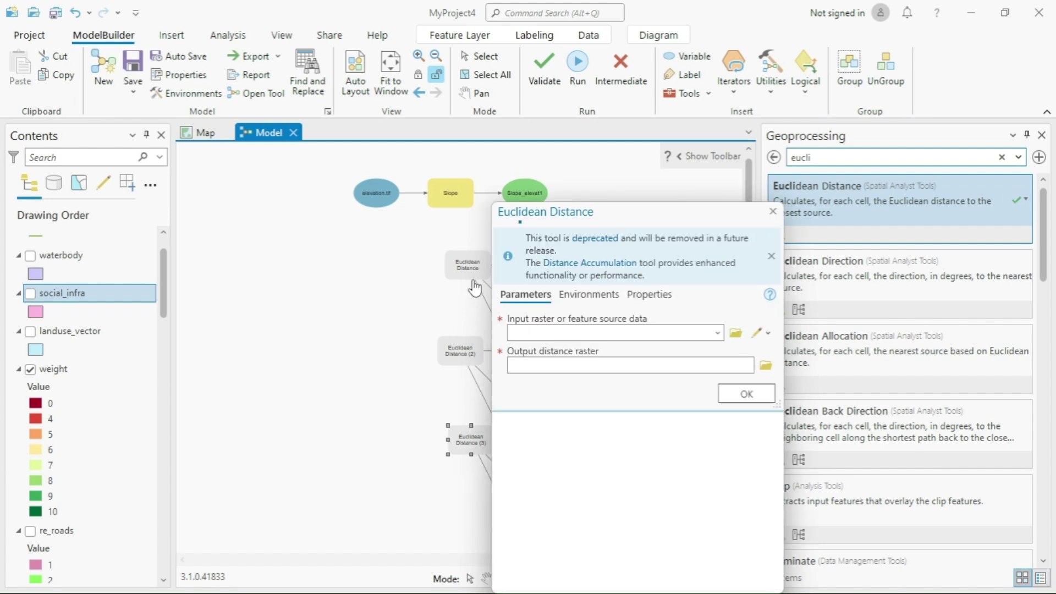
left_click(716, 333)
scroll(559, 468, "down", 4)
scroll(558, 469, "up", 3)
scroll(558, 469, "down", 2)
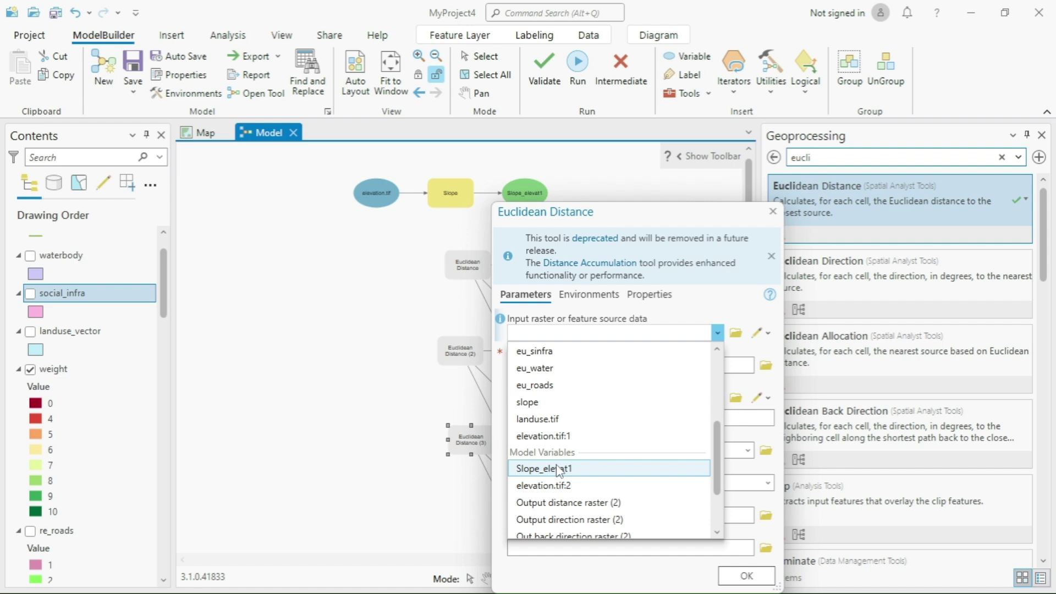
scroll(559, 469, "down", 2)
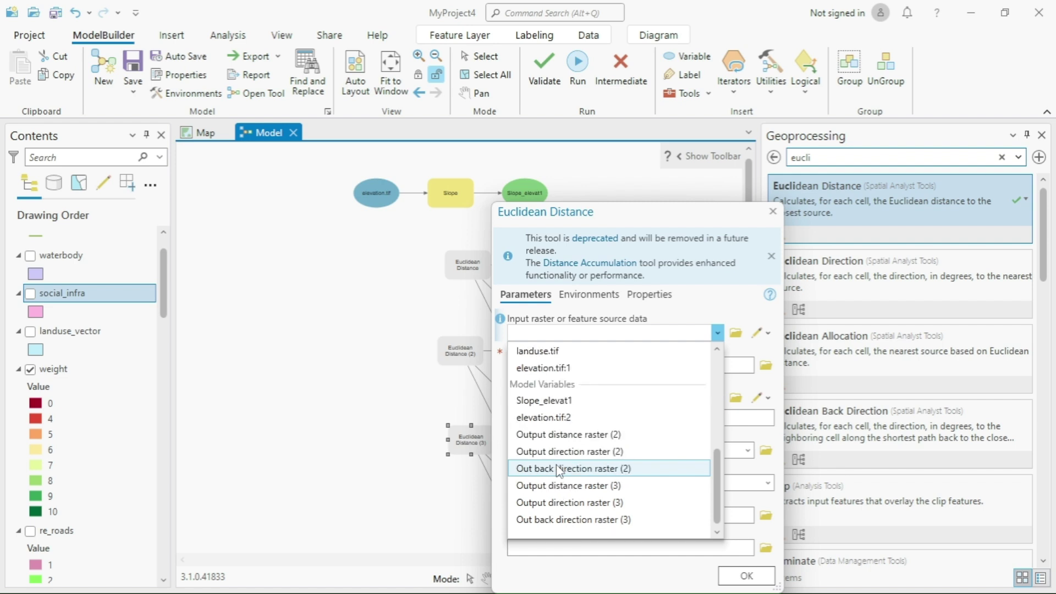
scroll(558, 469, "up", 5)
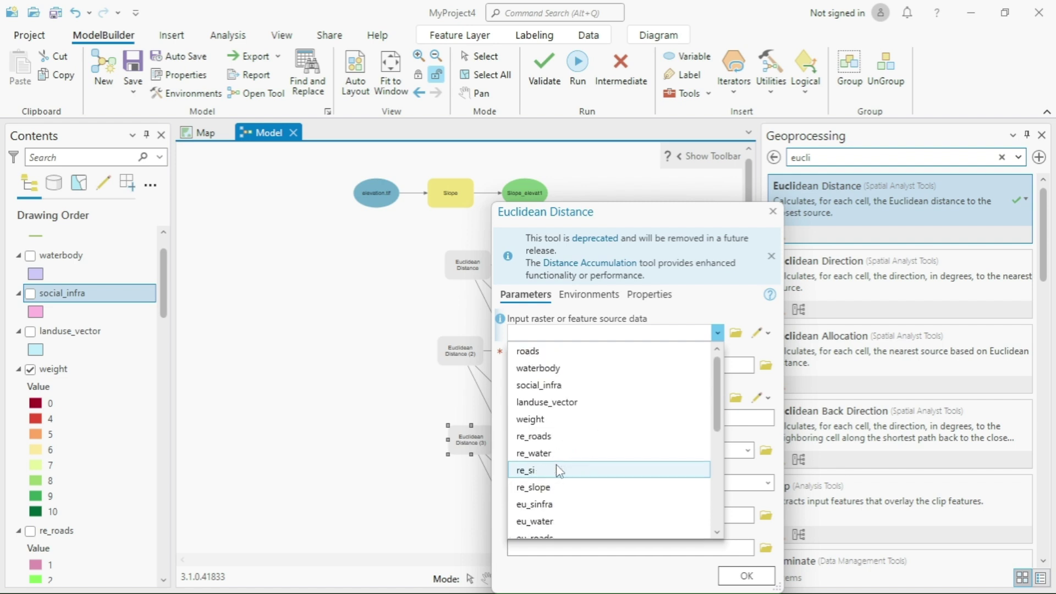
left_click(529, 351)
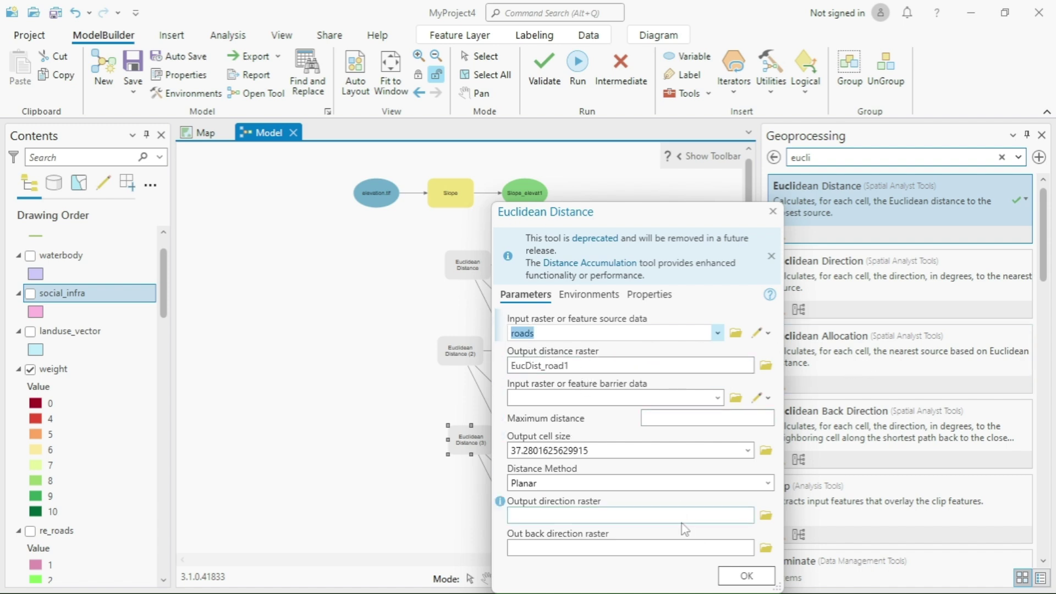
Step: Set the roads distance tool's processing extent to 289543.943083703, 1989172.5, 320043.943083703, 2018502.5 from a layer and its mask to landuse.tif, and apply
left_click(577, 297)
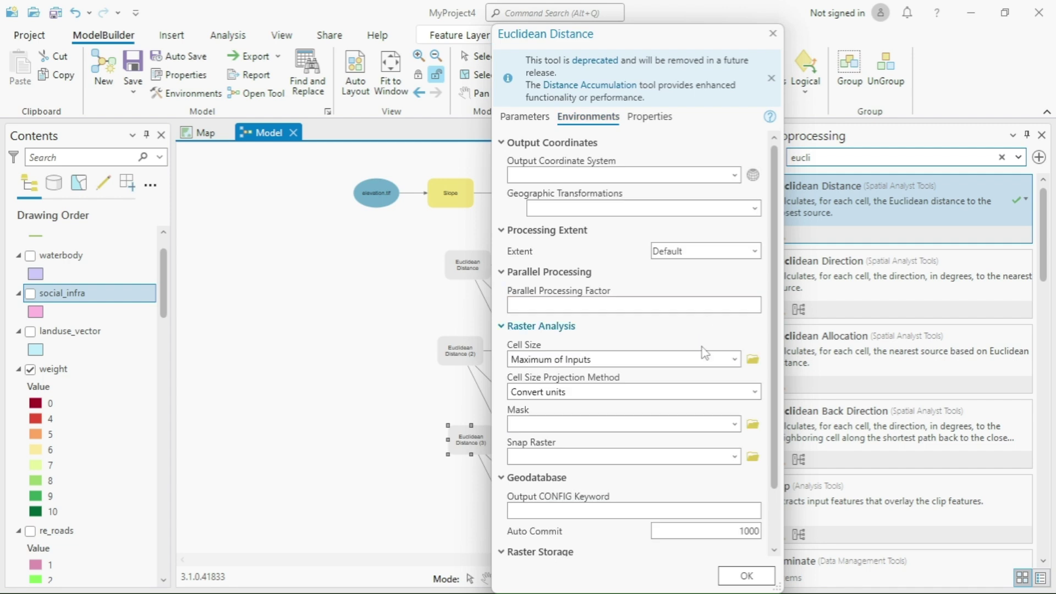
left_click(732, 250)
scroll(693, 421, "down", 4)
left_click(692, 421)
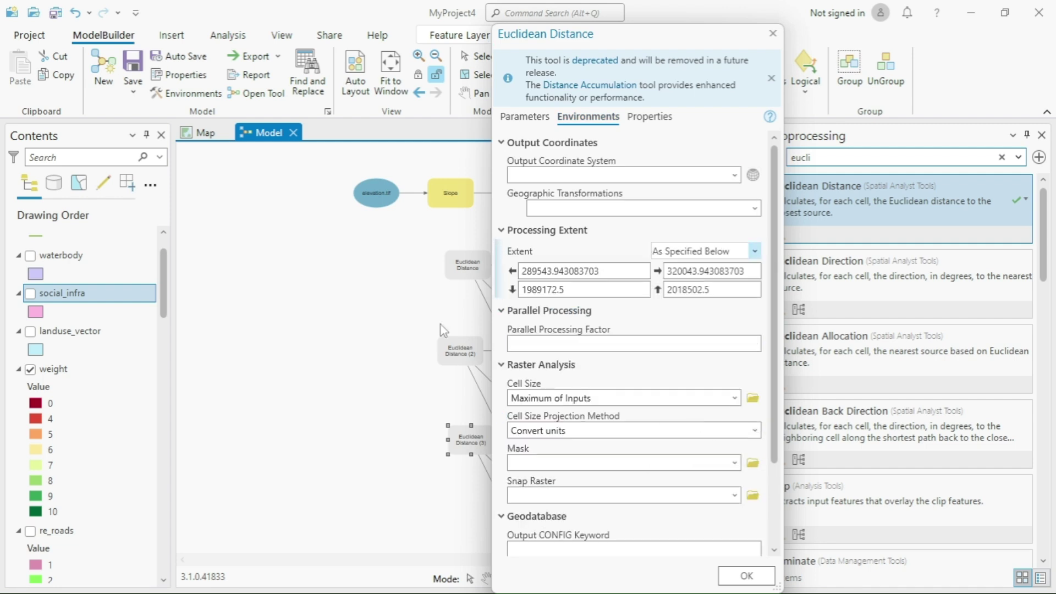
scroll(632, 461, "down", 1)
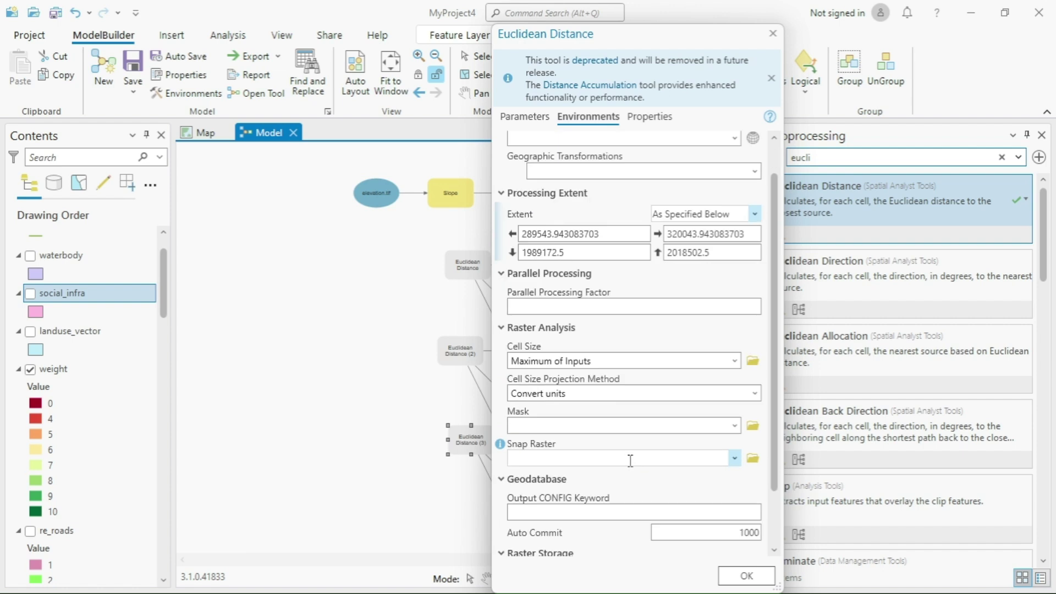
left_click(735, 425)
scroll(599, 365, "down", 4)
left_click(572, 383)
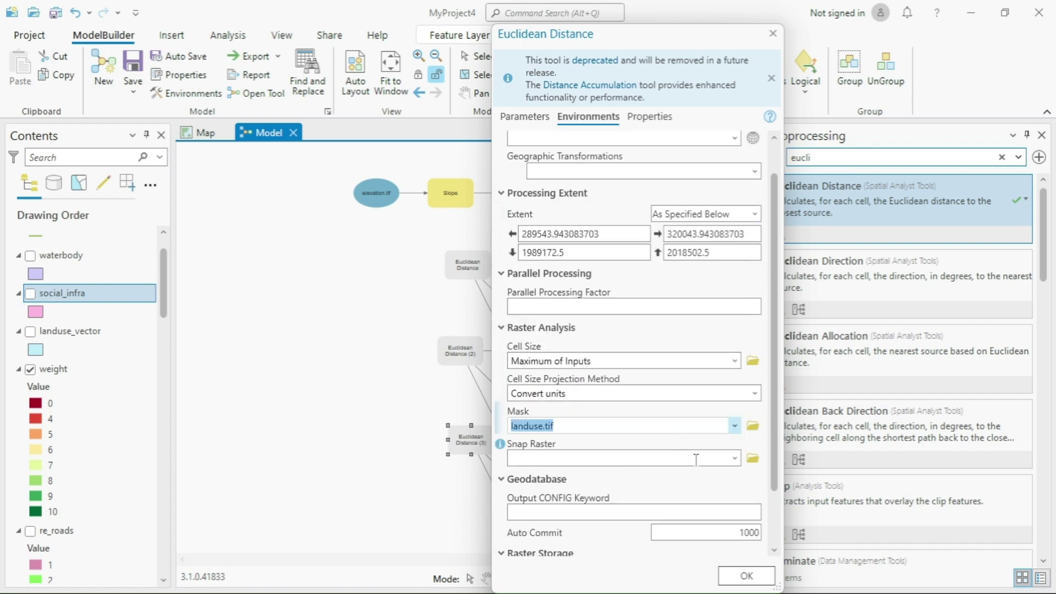
left_click(742, 573)
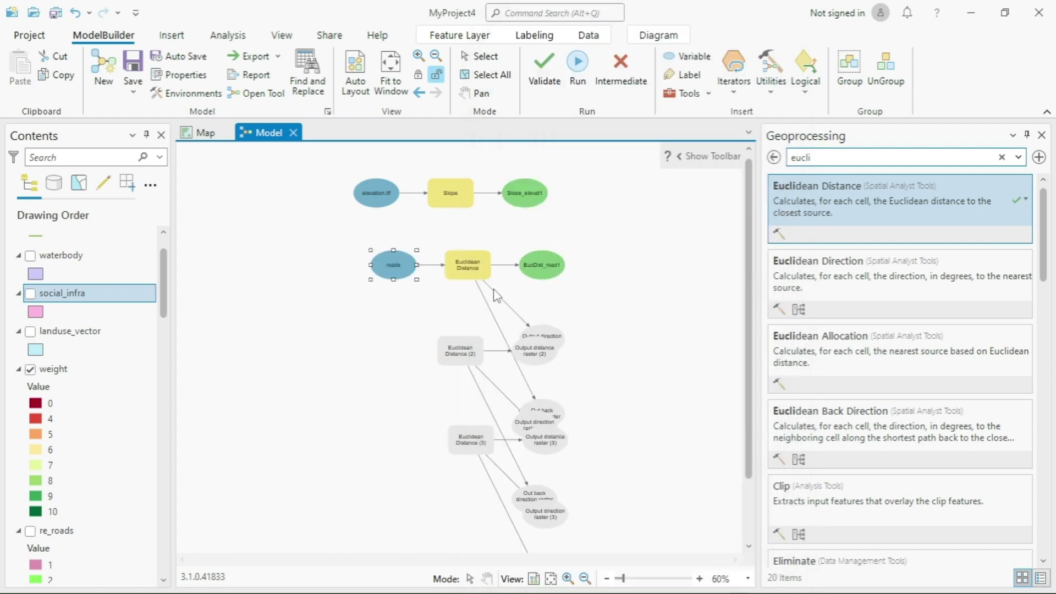
Step: Reopen the roads Euclidean Distance tool and rename its output distance raster to Euc_rds
right_click(456, 366)
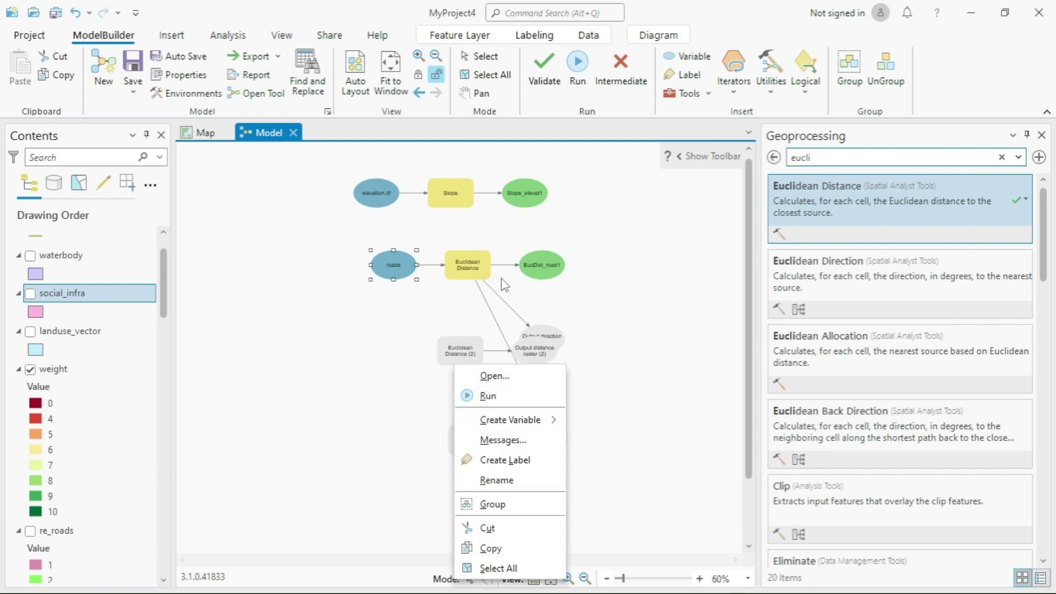
right_click(466, 272)
left_click(486, 278)
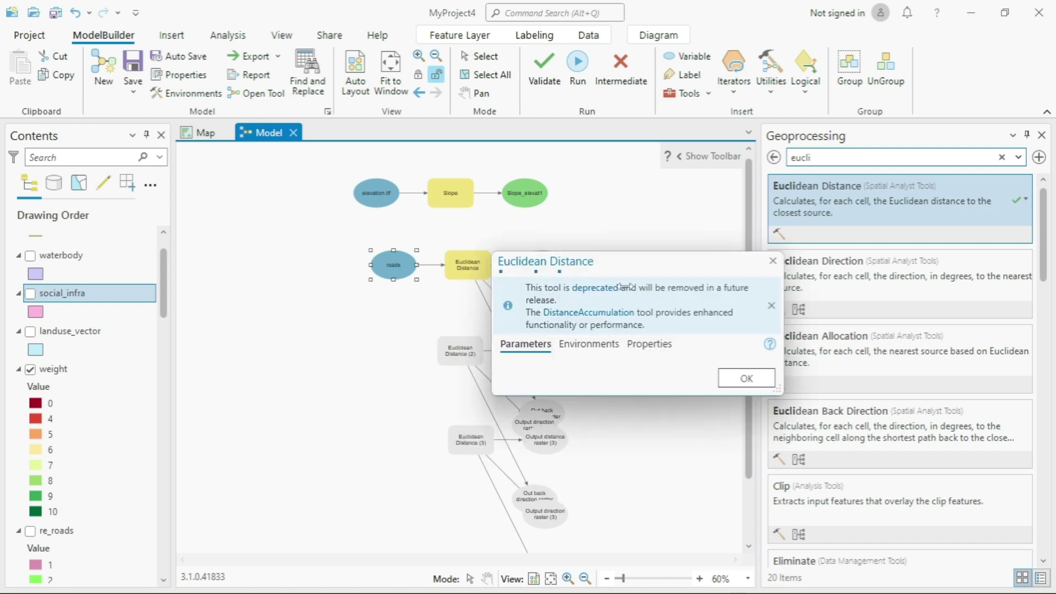
left_click(592, 364)
key("Left")
key("Left")
key("Left")
key("Left")
key("Left")
key("Left")
key("Left")
key("Left")
key("Left")
key("Left")
key("Left")
key("Left")
key("Left")
key("Left")
key("Left")
key("Left")
key("Left")
key("Left")
key("Left")
key("Left")
key("Left")
key("Left")
key("Delete")
key("Delete")
key("Delete")
key("Delete")
key("Delete")
key("Delete")
key("Delete")
key("Delete")
key("Delete")
key("Delete")
type("_rds")
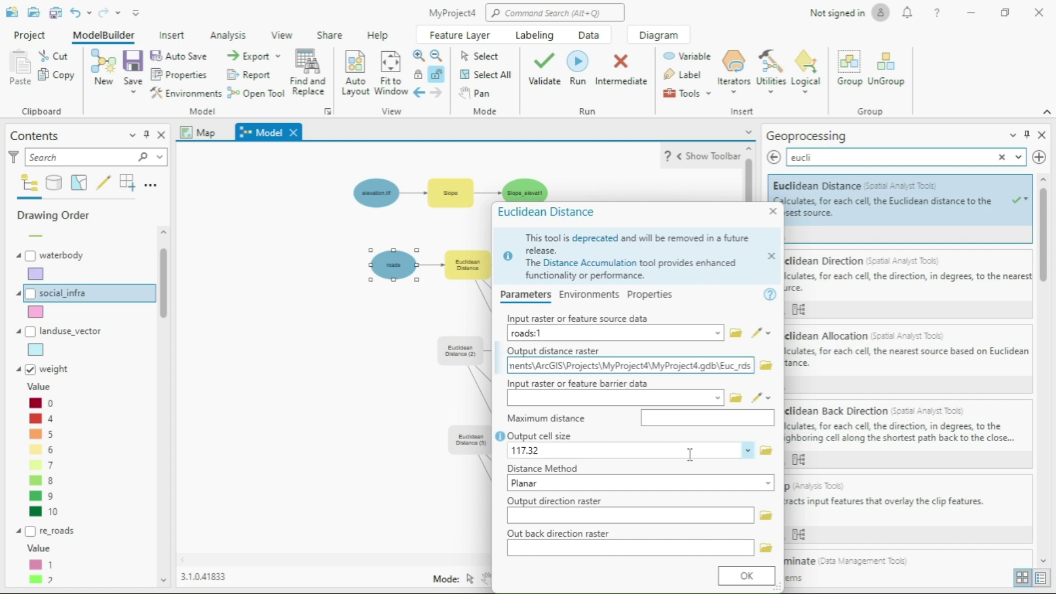
left_click(734, 576)
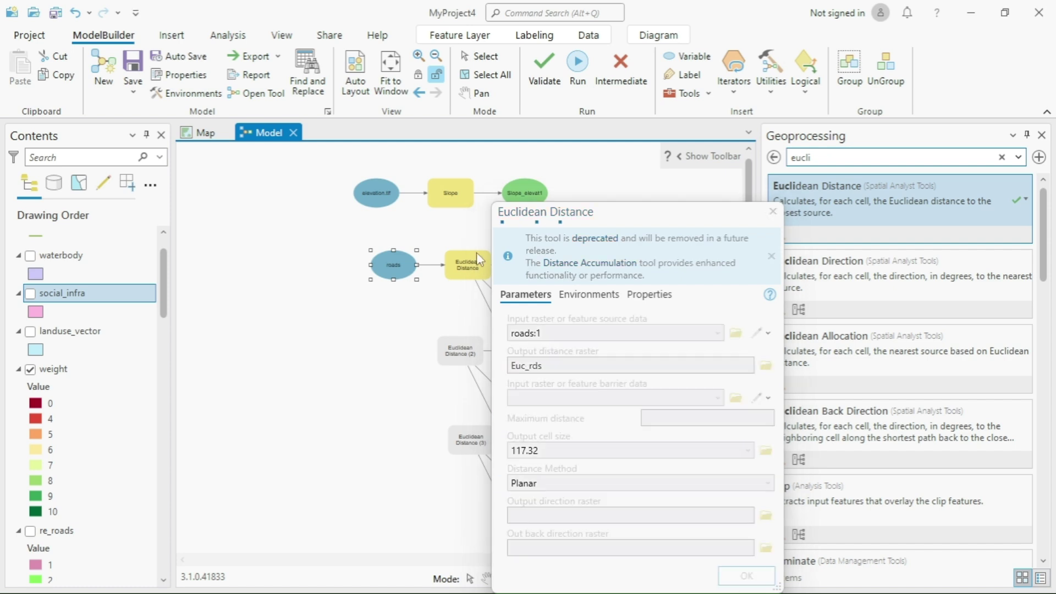
Step: Open Euclidean Distance (2) and choose waterbody as its input source data
right_click(456, 361)
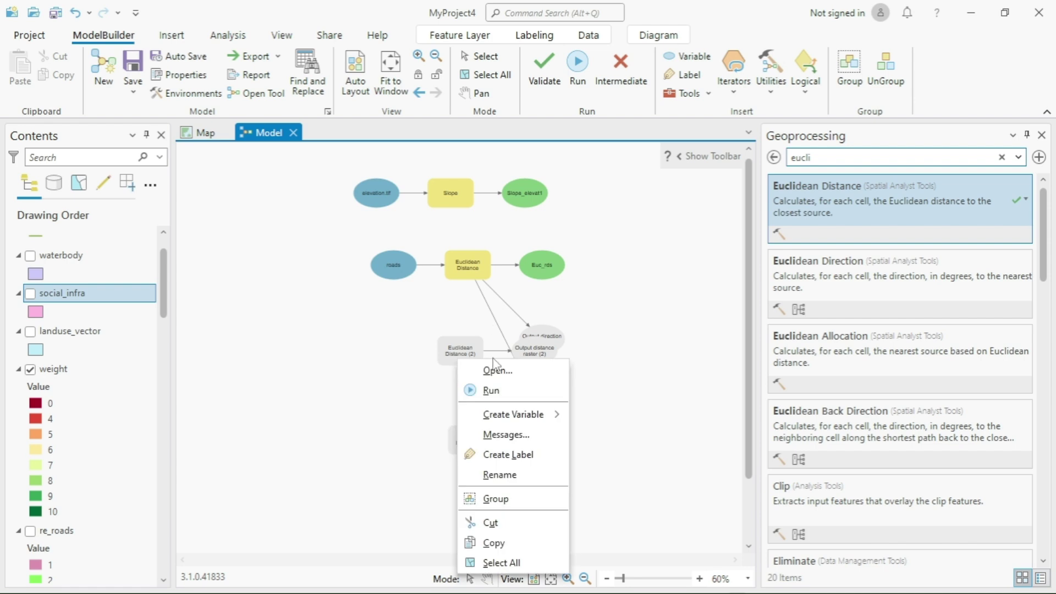
left_click(484, 369)
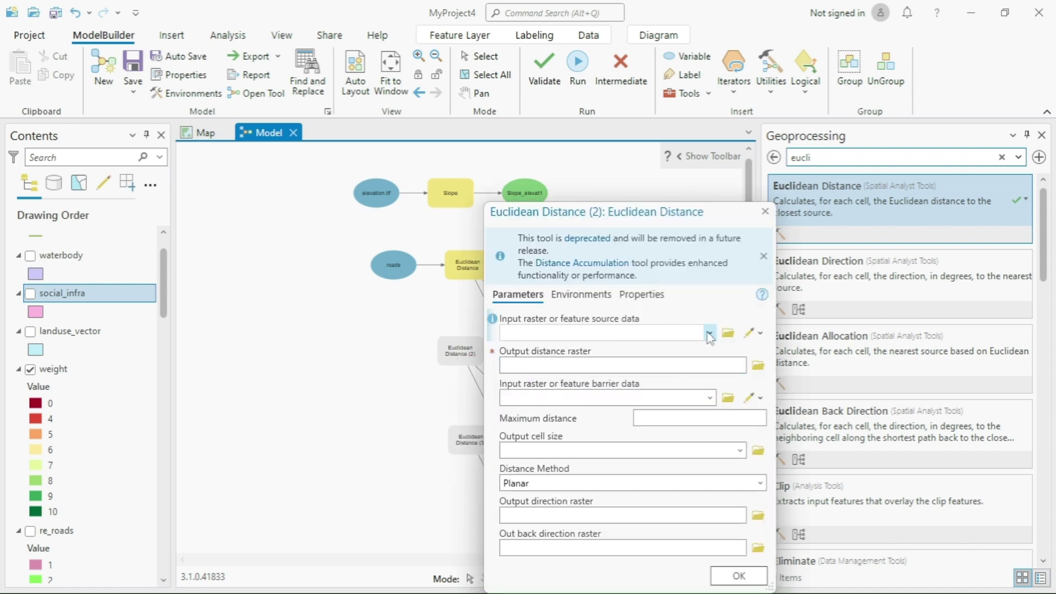
left_click(506, 333)
left_click(522, 368)
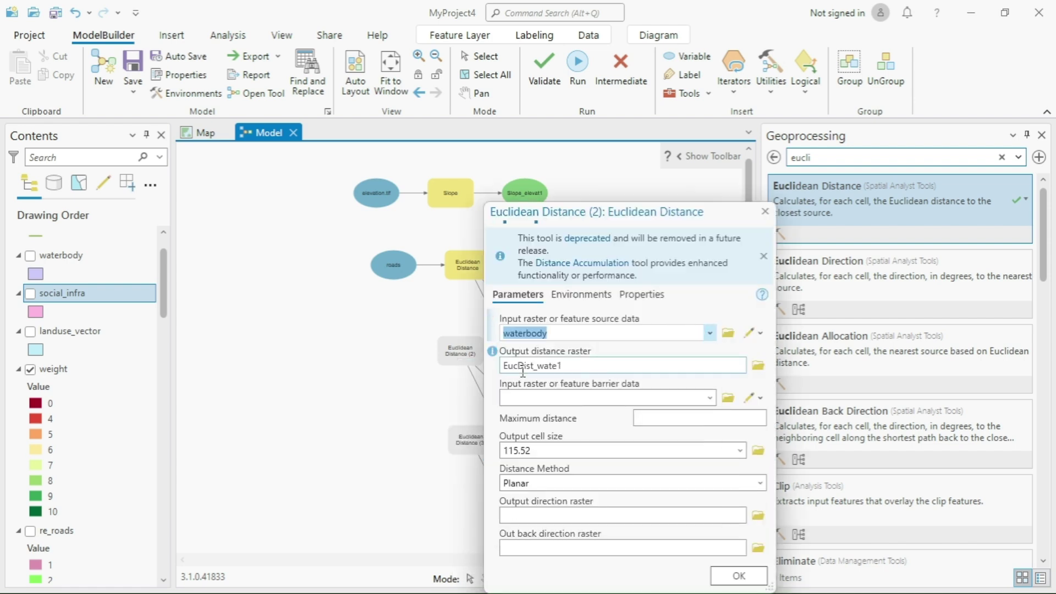
Step: Rename the waterbody tool's output distance raster to Euc_water
left_click(696, 367)
key("Left")
key("Left")
key("Left")
key("Left")
key("Left")
key("Left")
key("Left")
key("Left")
key("Left")
key("Left")
key("Left")
key("Left")
key("Left")
key("Left")
key("Left")
key("Left")
key("Left")
key("Left")
key("Left")
key("Left")
key("Left")
key("Left")
type("_water")
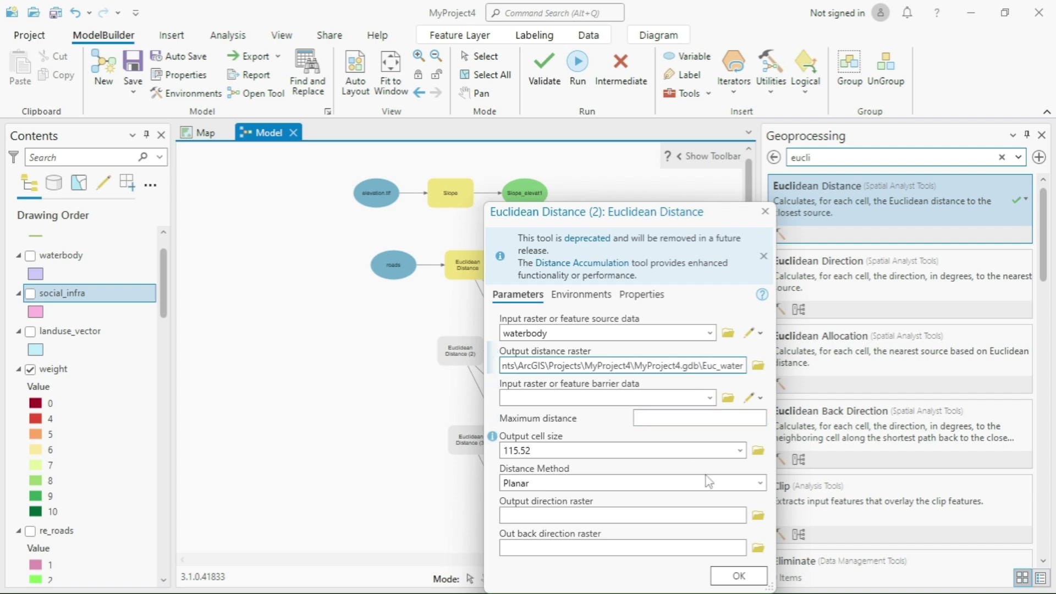
Step: Set the waterbody tool's extent to 289543.943083703, 1989172.5, 320043.943083703, 2018502.5 from a layer and its mask to landuse.tif, and apply
left_click(595, 296)
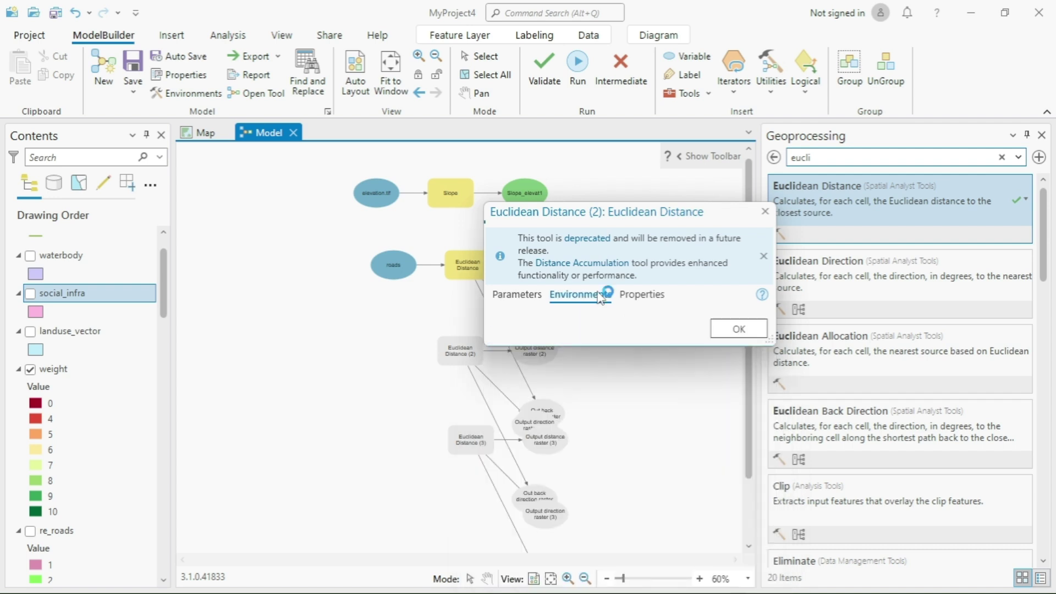
left_click(746, 252)
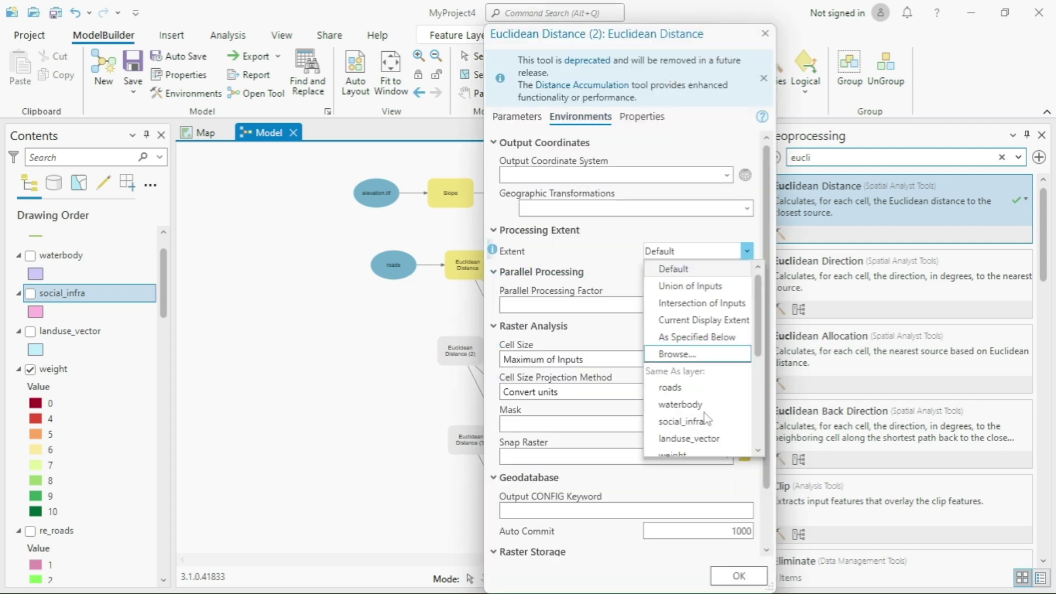
scroll(695, 429, "down", 4)
left_click(694, 426)
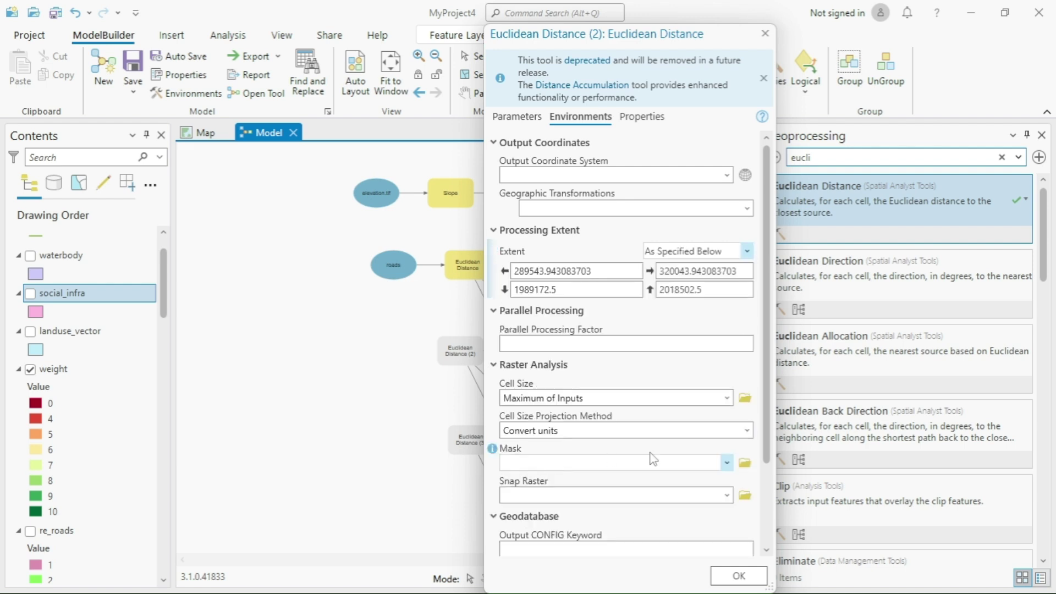
left_click(687, 463)
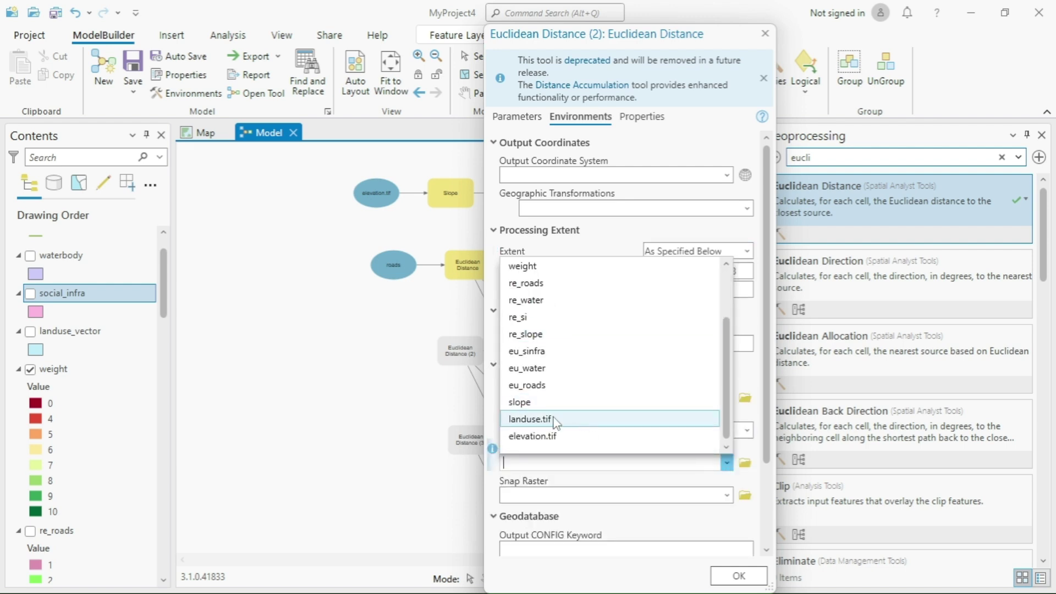
left_click(588, 419)
left_click(738, 575)
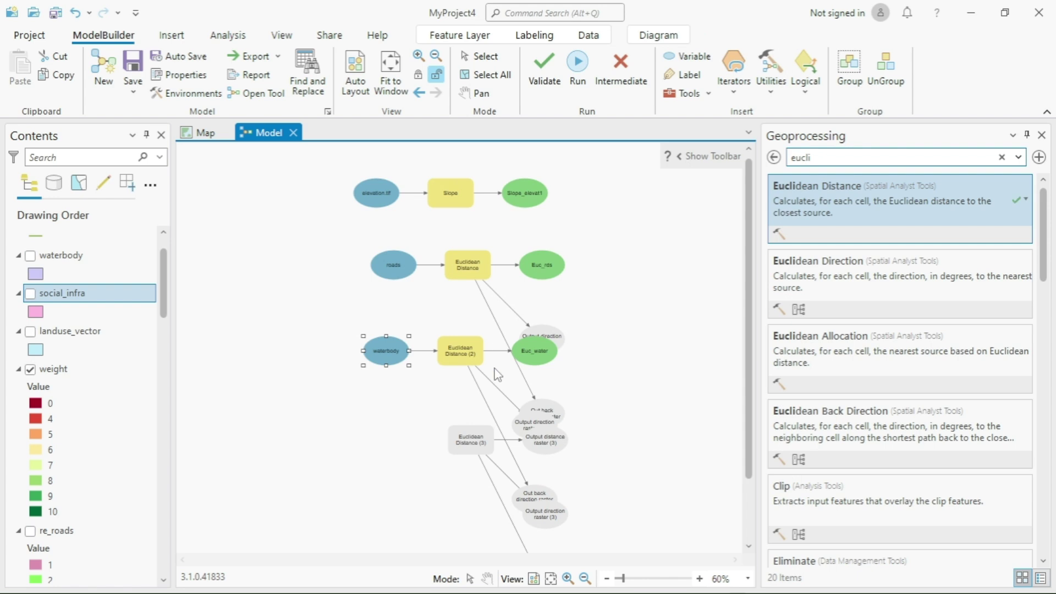
Step: Open Euclidean Distance (3) and choose social_infra as its input source data
right_click(477, 446)
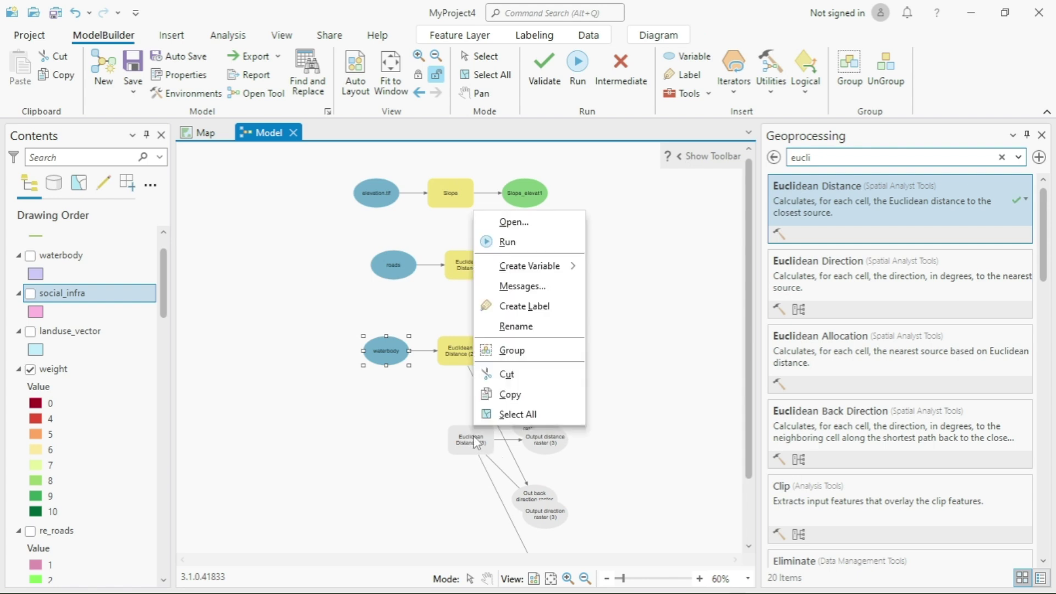
left_click(508, 222)
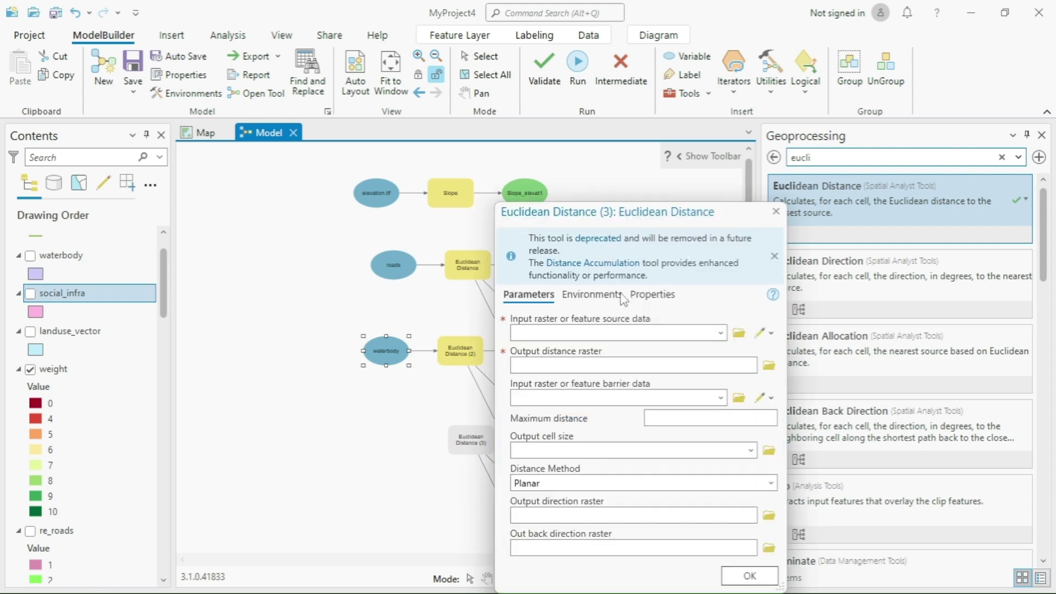
left_click(720, 332)
left_click(572, 387)
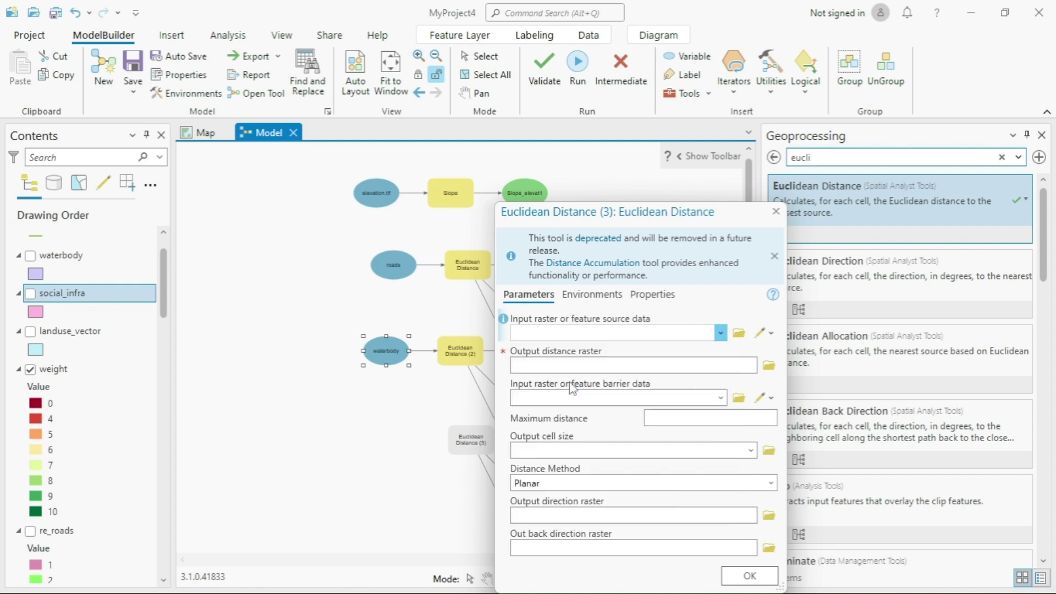
Step: Rename the social_infra Euclidean Distance tool's output distance raster to Euc_si
left_click(663, 365)
key("Left")
key("Left")
key("Left")
key("Left")
key("Left")
key("Left")
key("Left")
key("Left")
key("Left")
key("Left")
key("Left")
key("Left")
key("Left")
key("Left")
key("Left")
key("Left")
key("Left")
key("Left")
key("Left")
key("Left")
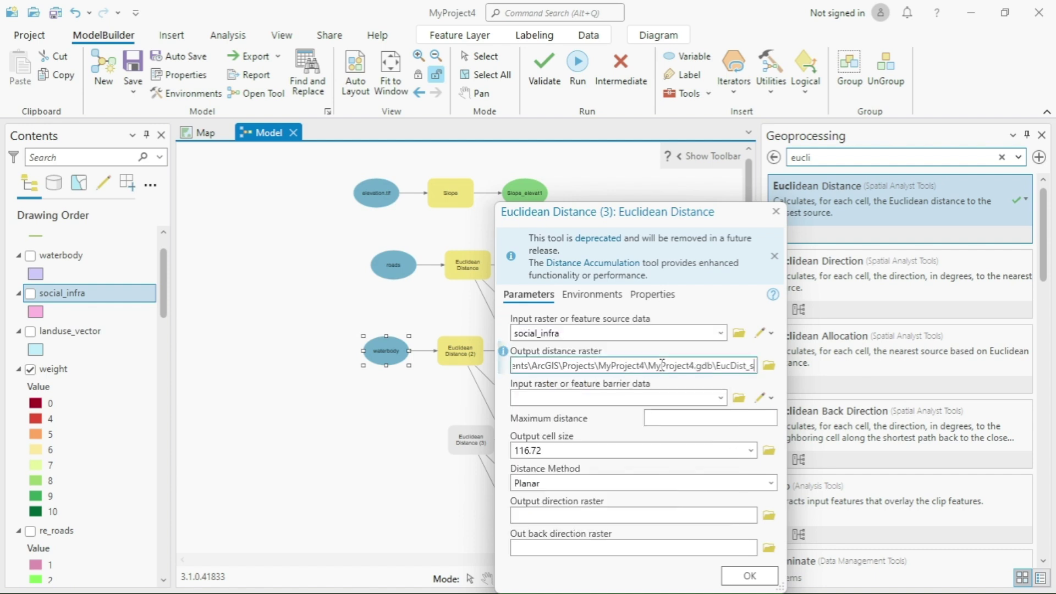
type("_si")
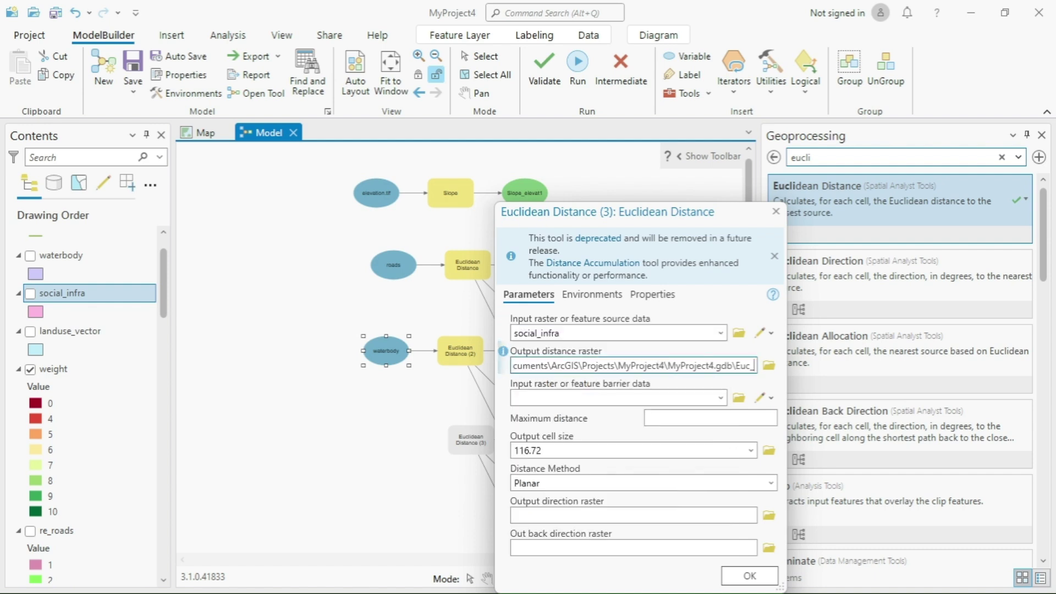
Step: Set the social_infra distance tool's processing extent and mask to landuse.tif, and apply the tool settings
left_click(568, 299)
left_click(757, 251)
scroll(709, 417, "down", 4)
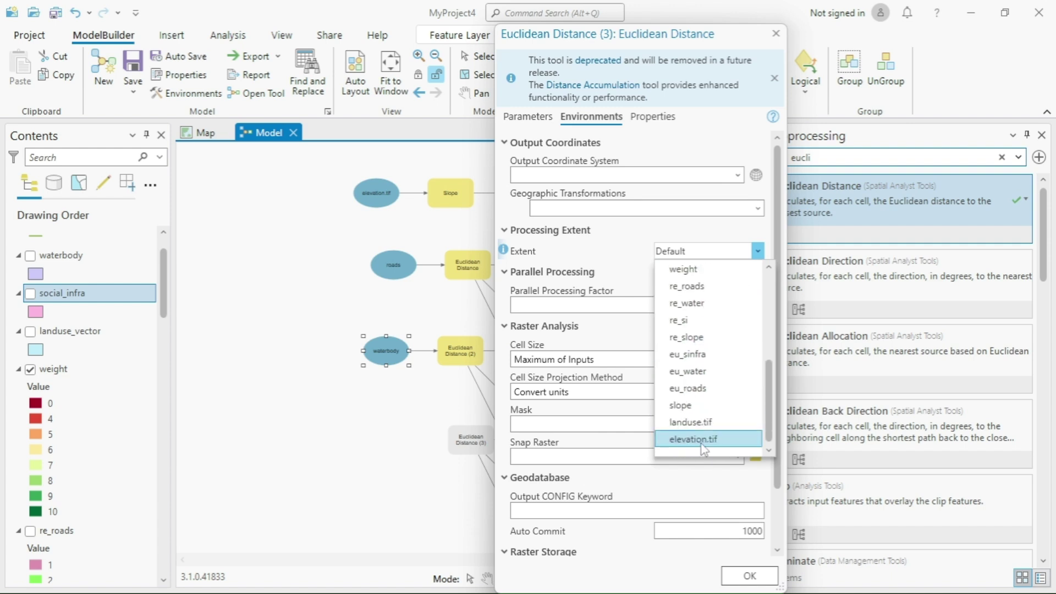
left_click(697, 424)
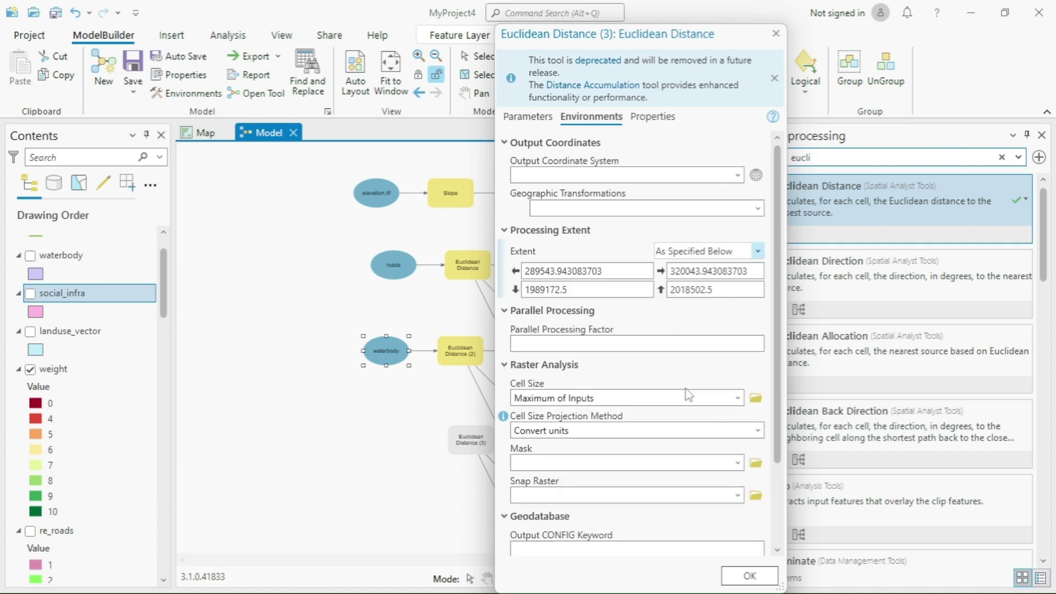
left_click(737, 464)
scroll(629, 408, "down", 2)
left_click(554, 419)
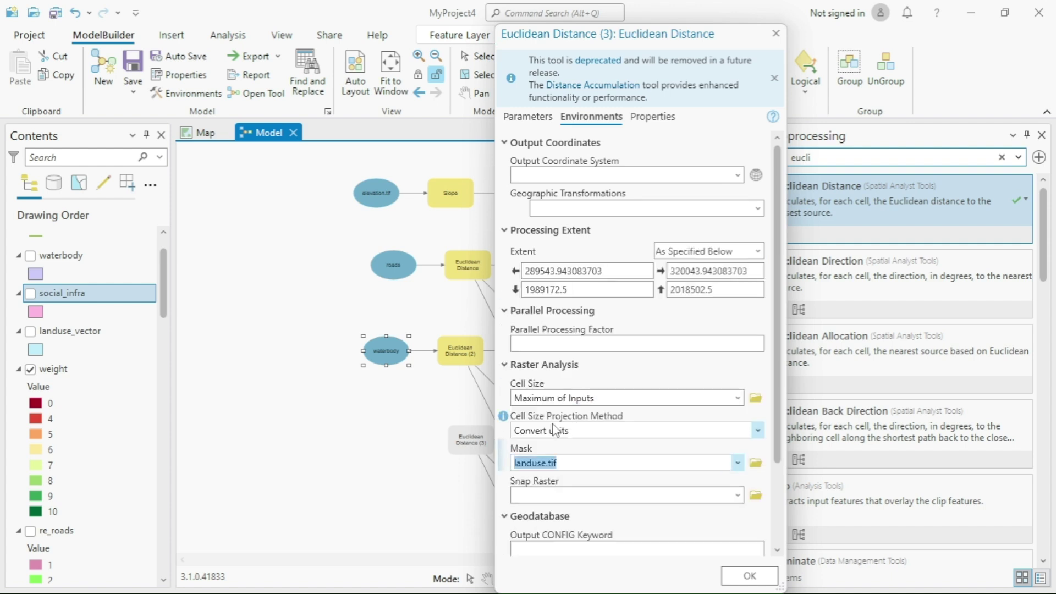
left_click(749, 575)
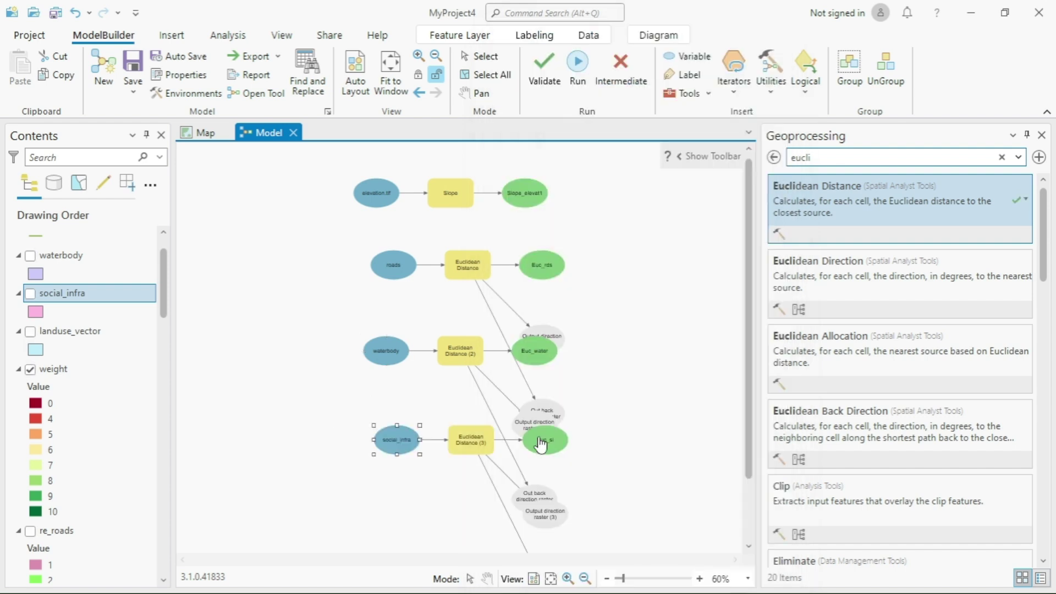
Step: Auto-arrange the model diagram and search the geoprocessing tools for reclassify
left_click(355, 82)
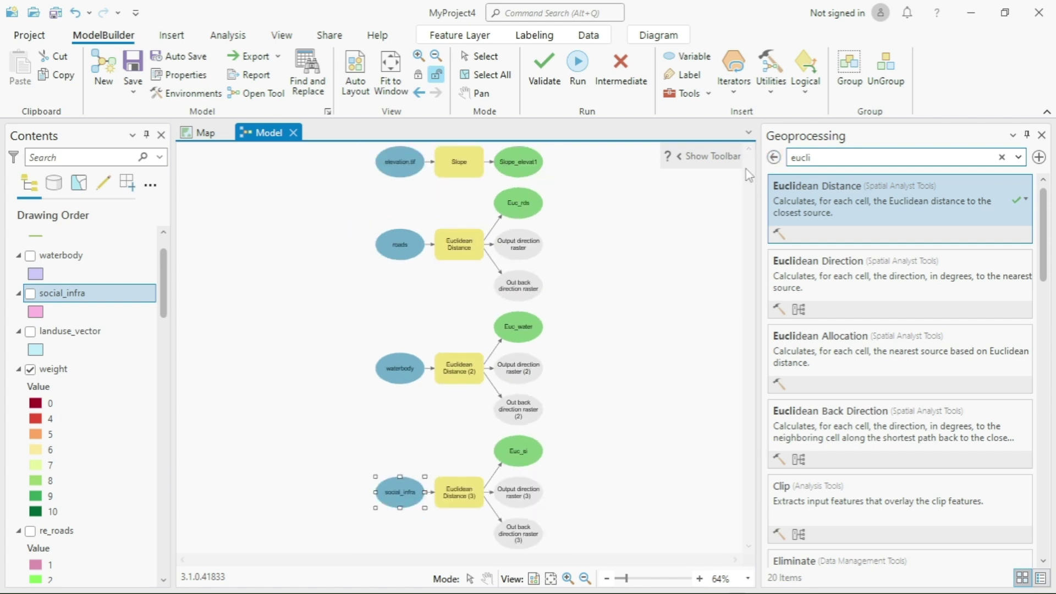
left_click(773, 158)
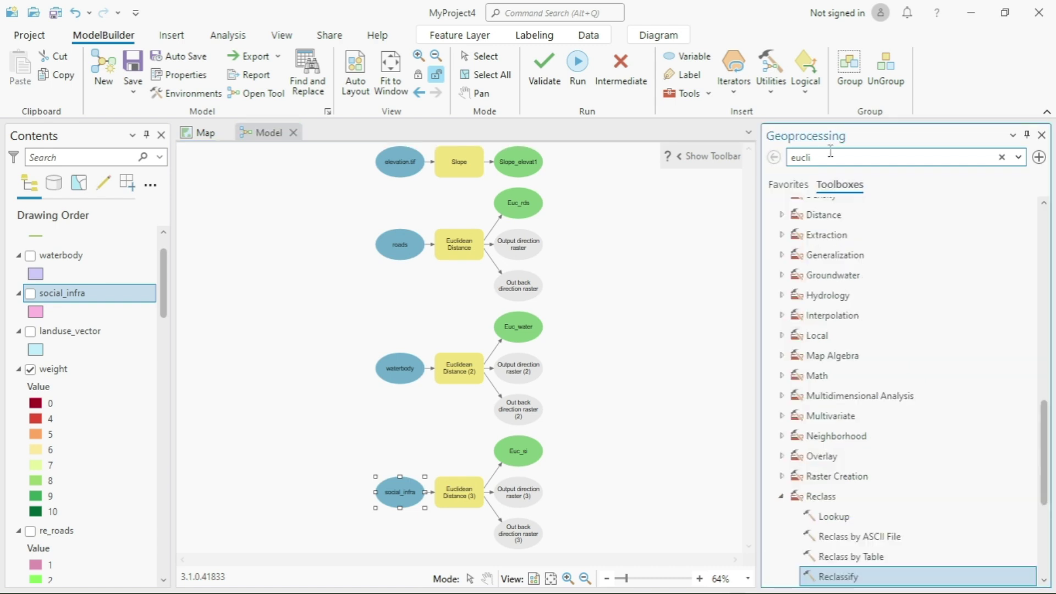
left_click(1002, 157)
type("reclassi")
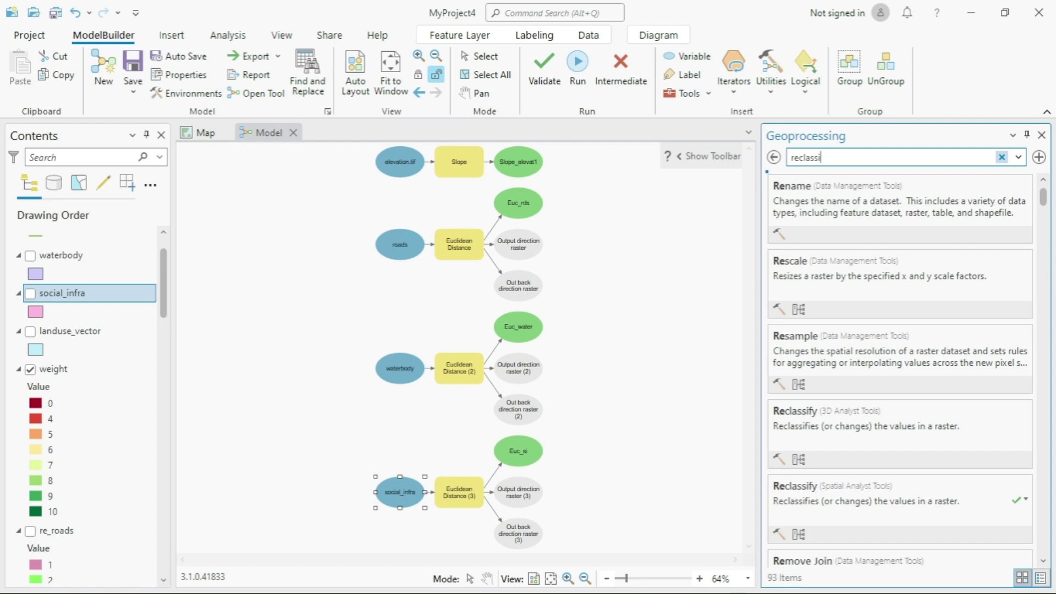
type("fy")
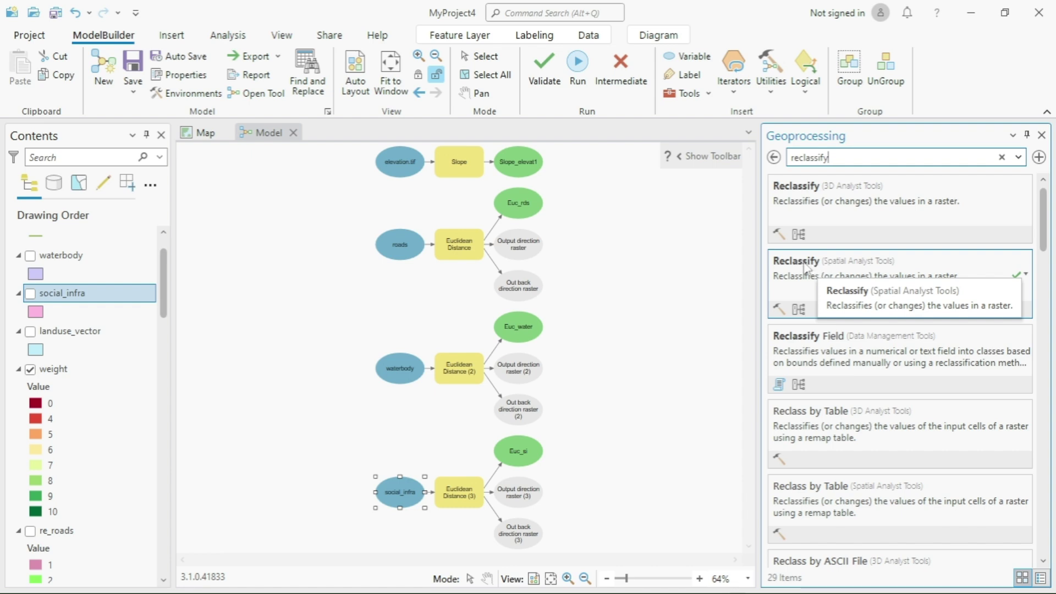
Step: Select all slope and Euclidean Distance elements, run the model, and dismiss the run report when it finishes
left_click_drag(363, 154, 544, 552)
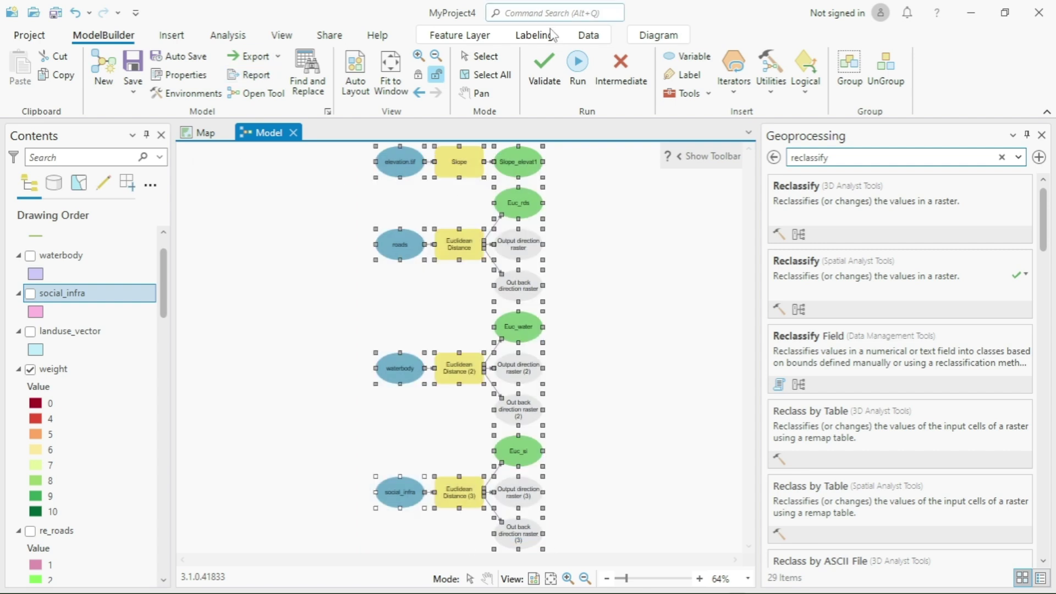
left_click(572, 65)
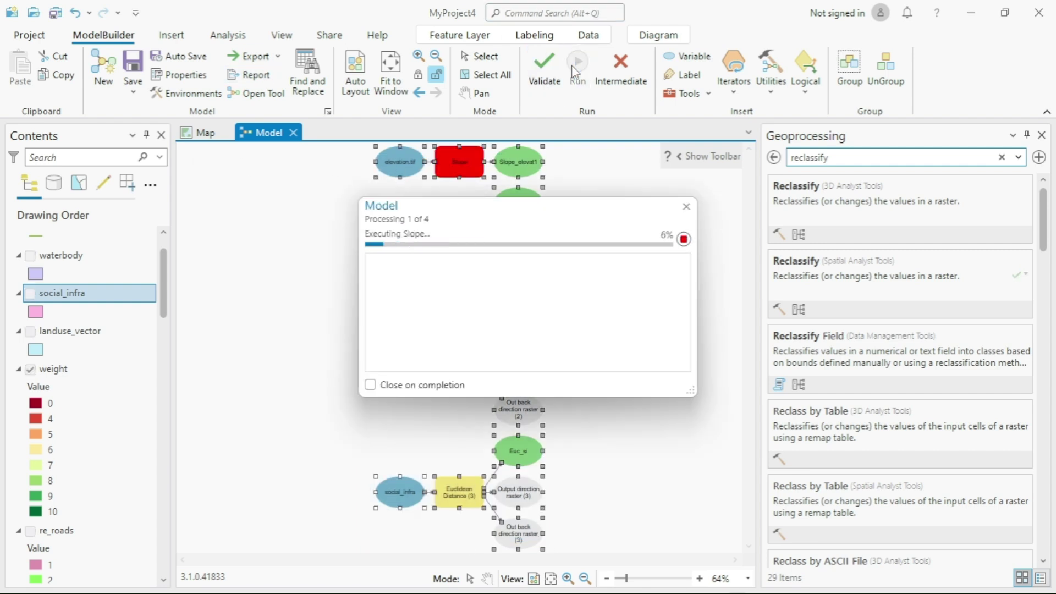
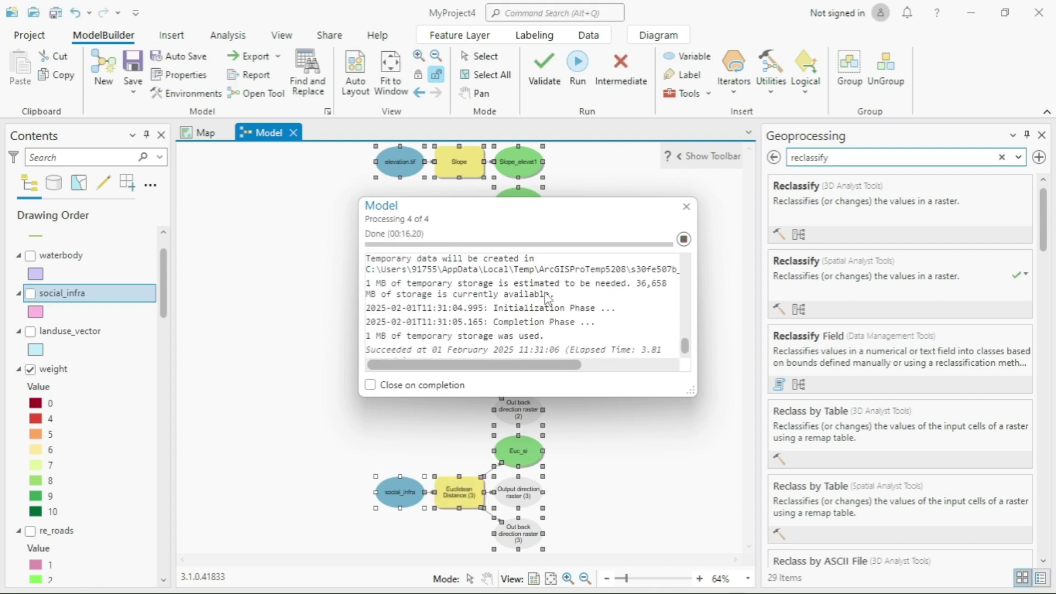
left_click(686, 207)
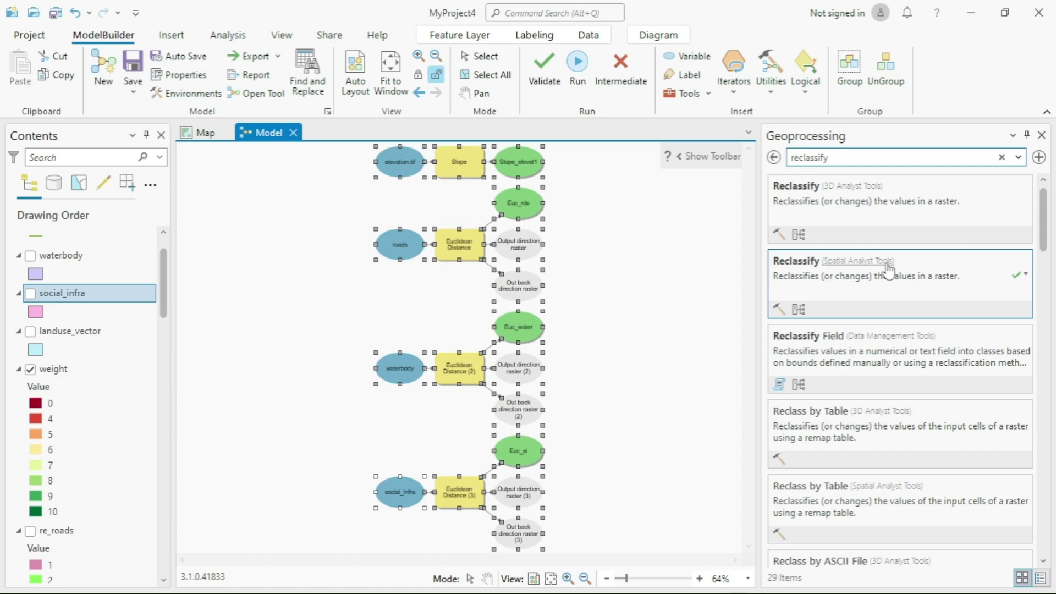
Step: Add four Spatial Analyst Reclassify tools to the empty area beside the distance outputs in the model
left_click_drag(880, 275, 709, 246)
left_click_drag(609, 190, 605, 186)
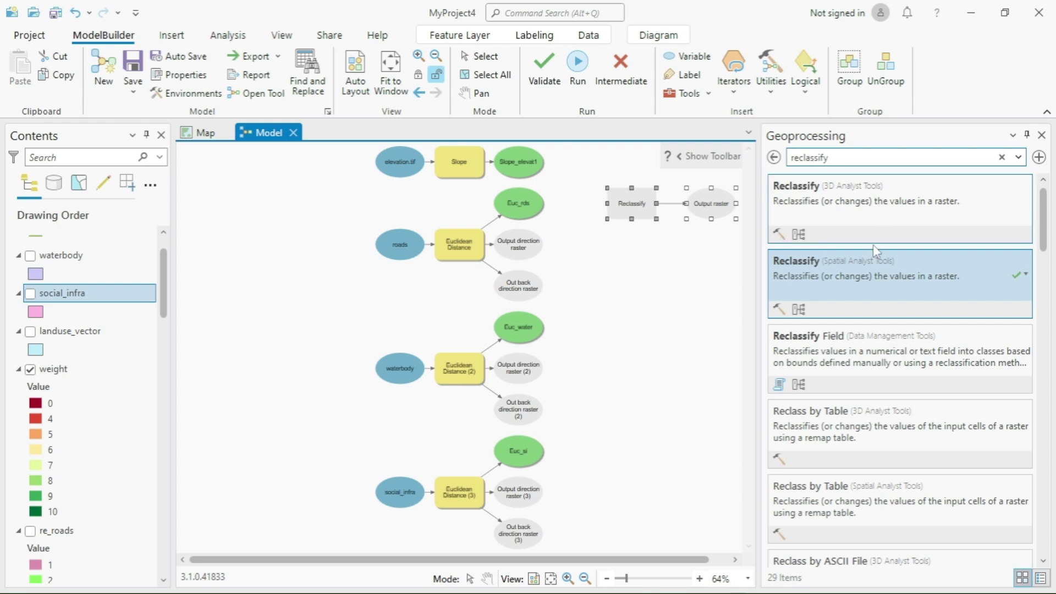
left_click_drag(855, 271, 611, 291)
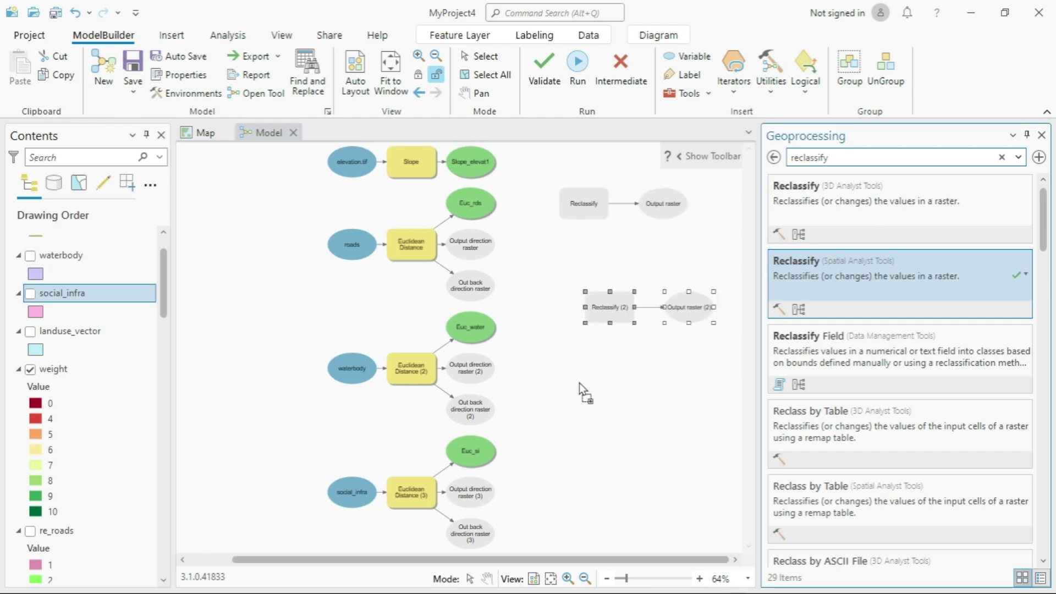
double_click(814, 278)
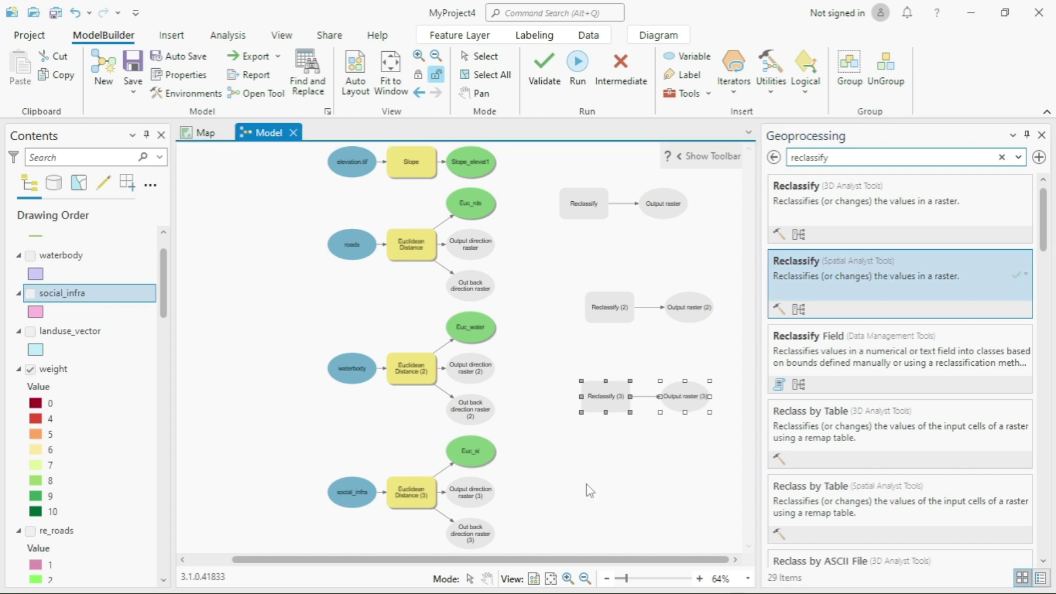
left_click_drag(590, 490, 590, 490)
Step: Open the first Reclassify tool and choose slope as its input raster
right_click(590, 197)
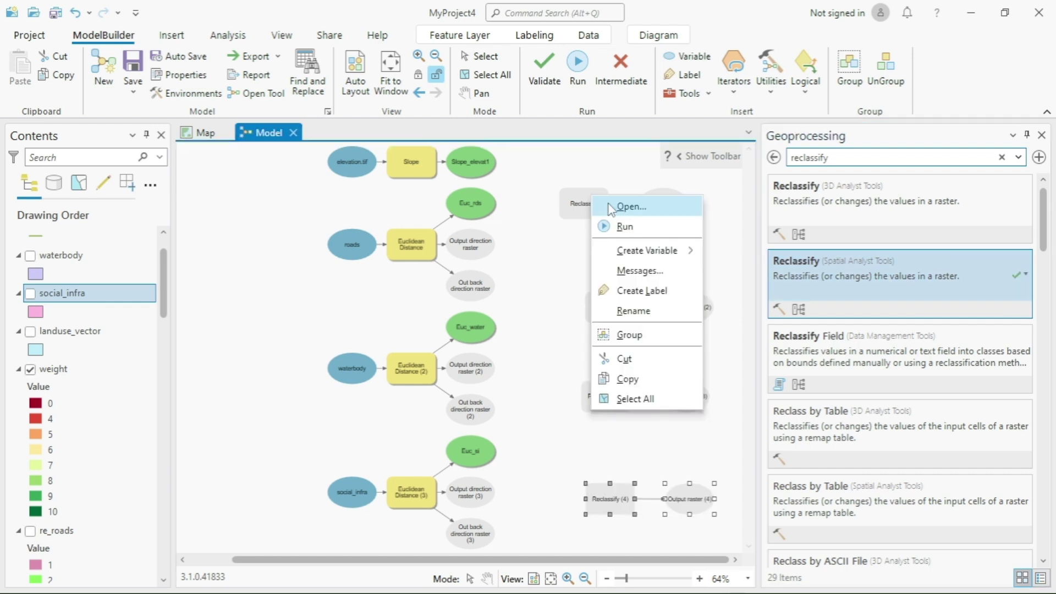
left_click(626, 207)
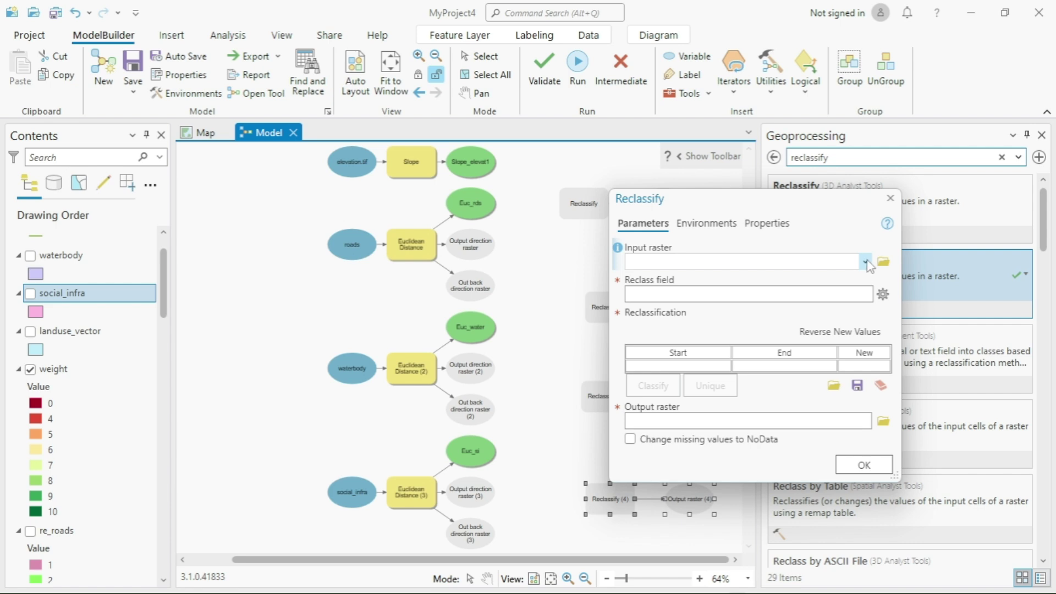
left_click(865, 262)
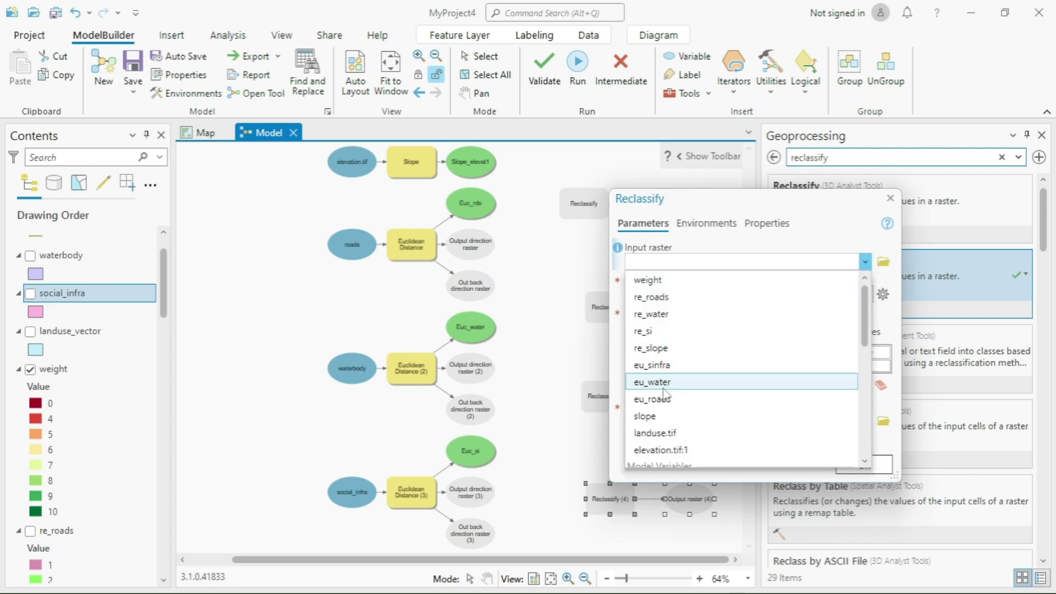
left_click(677, 416)
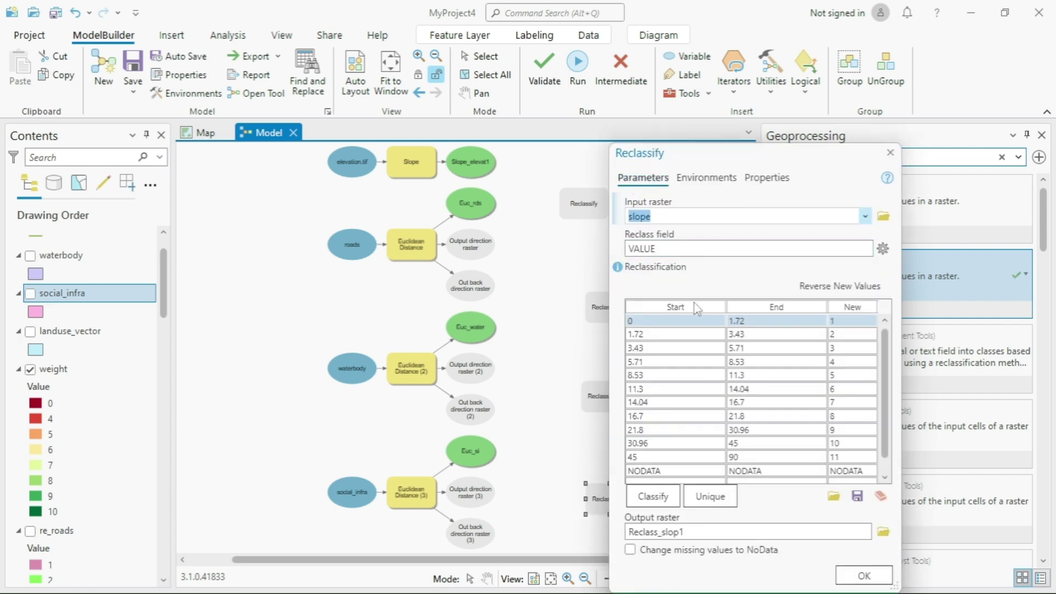
Step: Classify the slope values by Equal Interval into 10 classes and reverse the new values
left_click(654, 496)
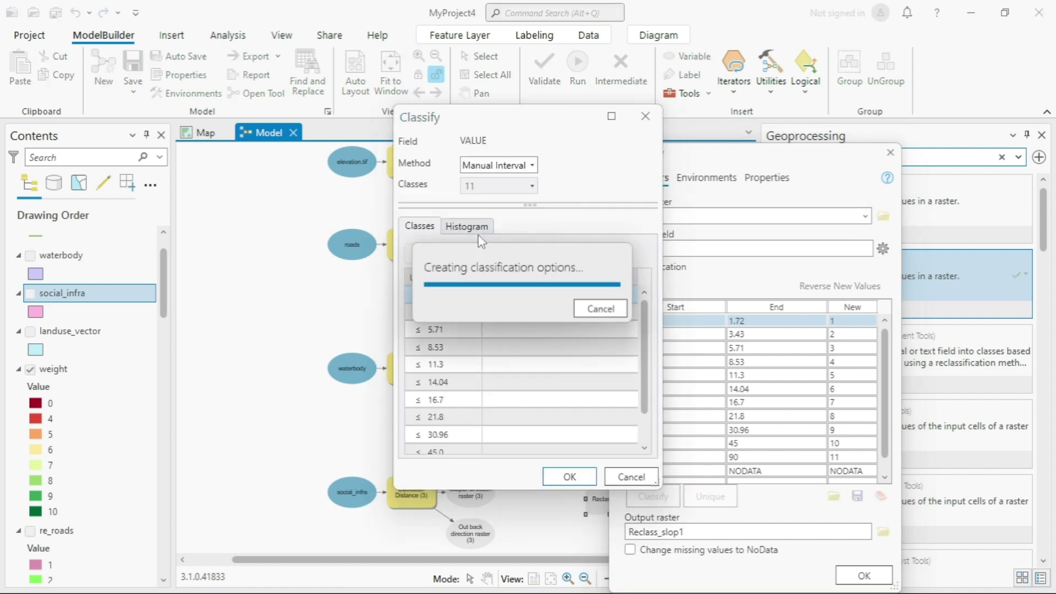
left_click(531, 166)
left_click(514, 268)
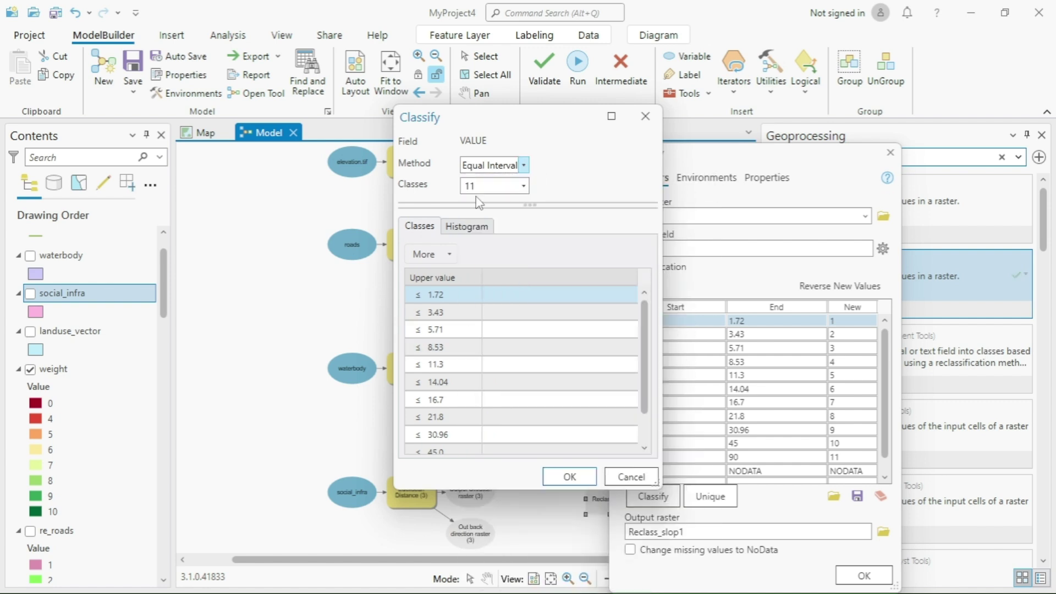
left_click(524, 185)
scroll(491, 261, "up", 3)
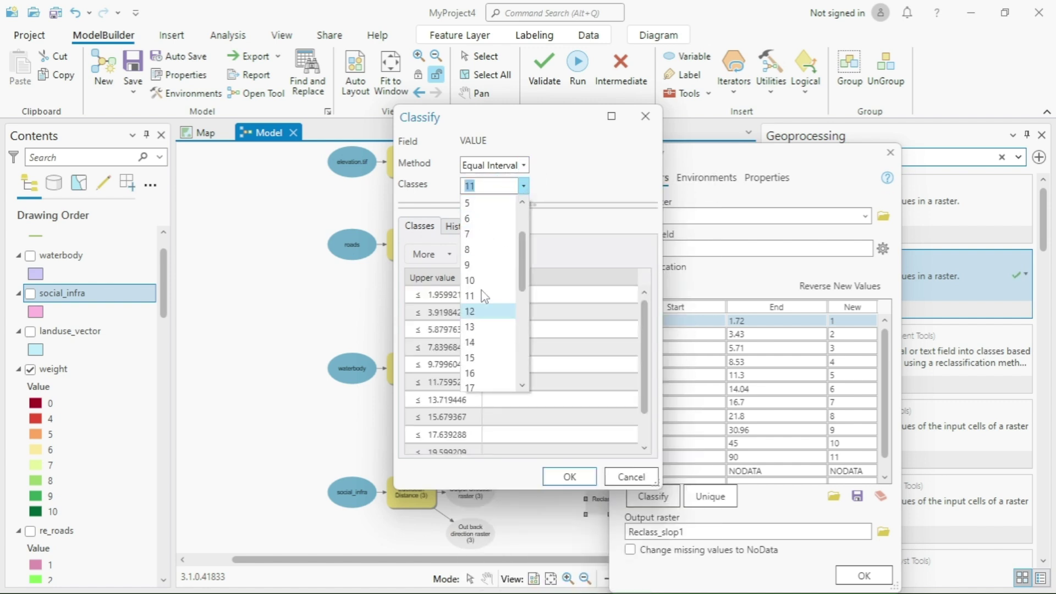
left_click(483, 280)
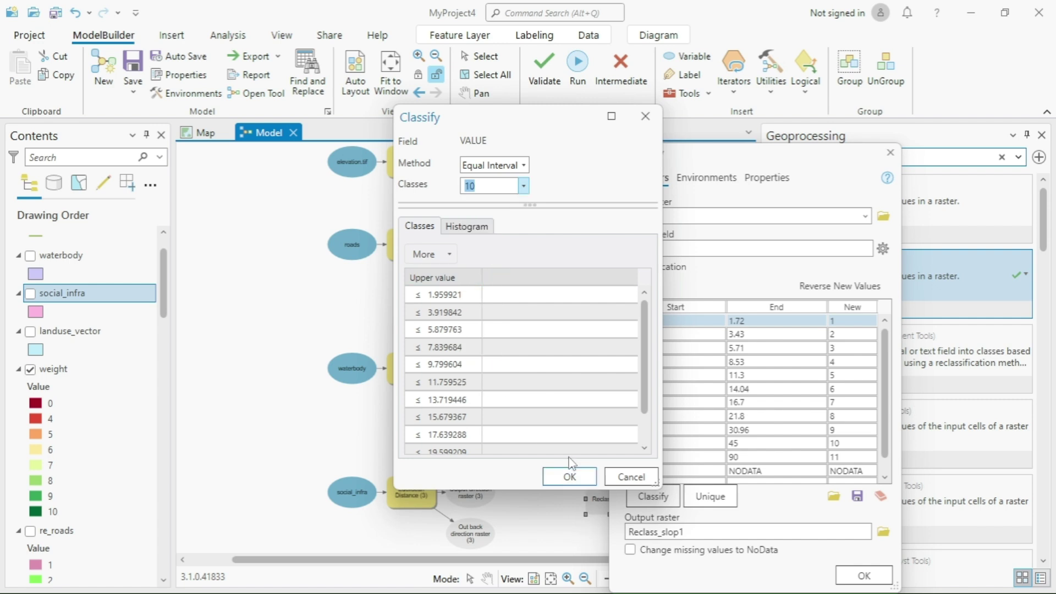
left_click(569, 476)
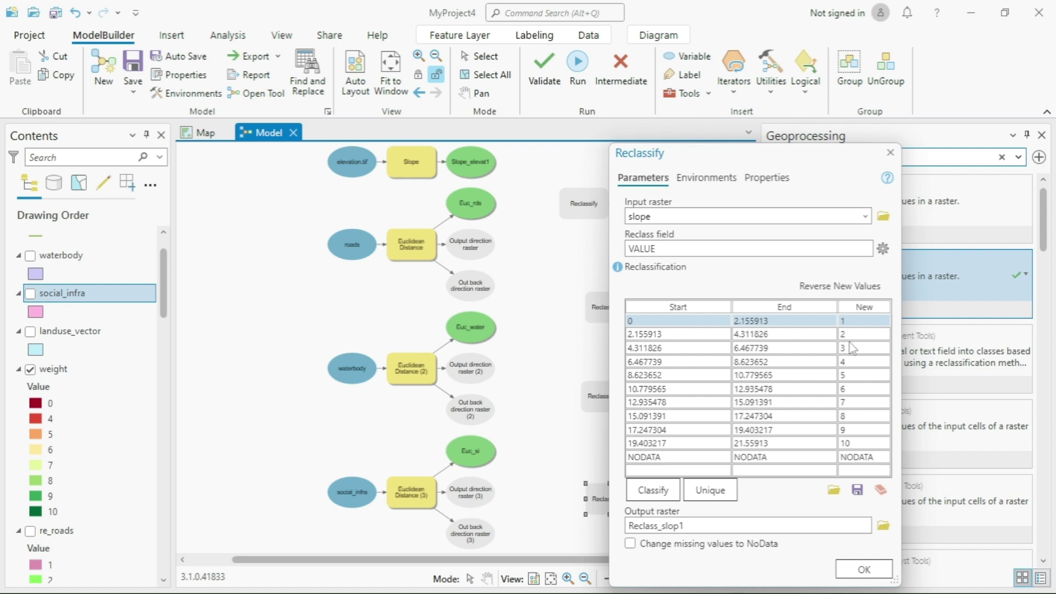
left_click(866, 285)
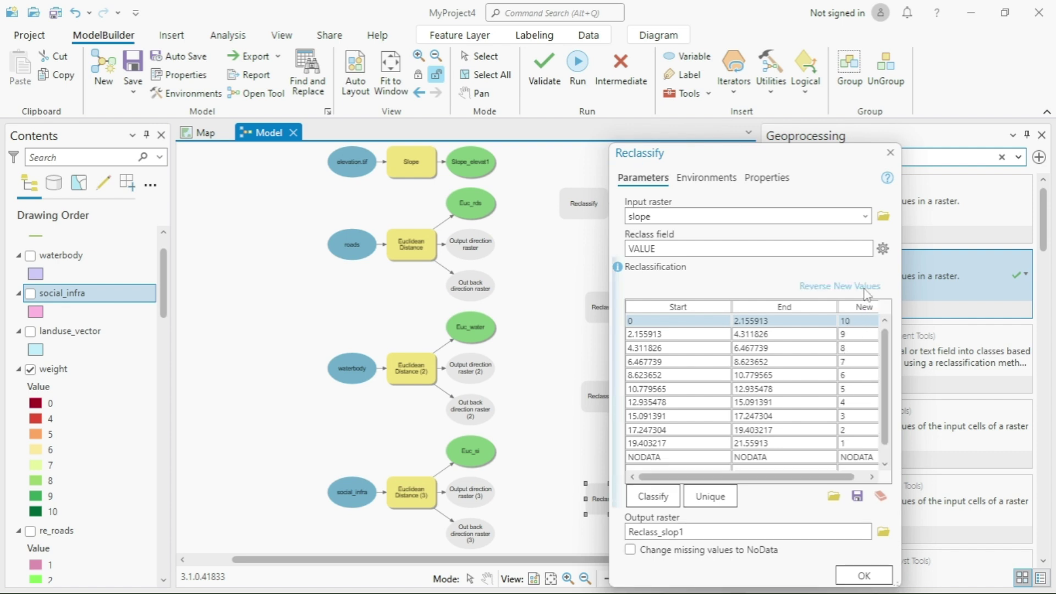
Step: Rename the slope Reclassify tool's output raster to Rec_slope
left_click(729, 528)
key("BackSpace")
key("BackSpace")
key("BackSpace")
key("BackSpace")
key("BackSpace")
key("BackSpace")
key("BackSpace")
key("BackSpace")
key("BackSpace")
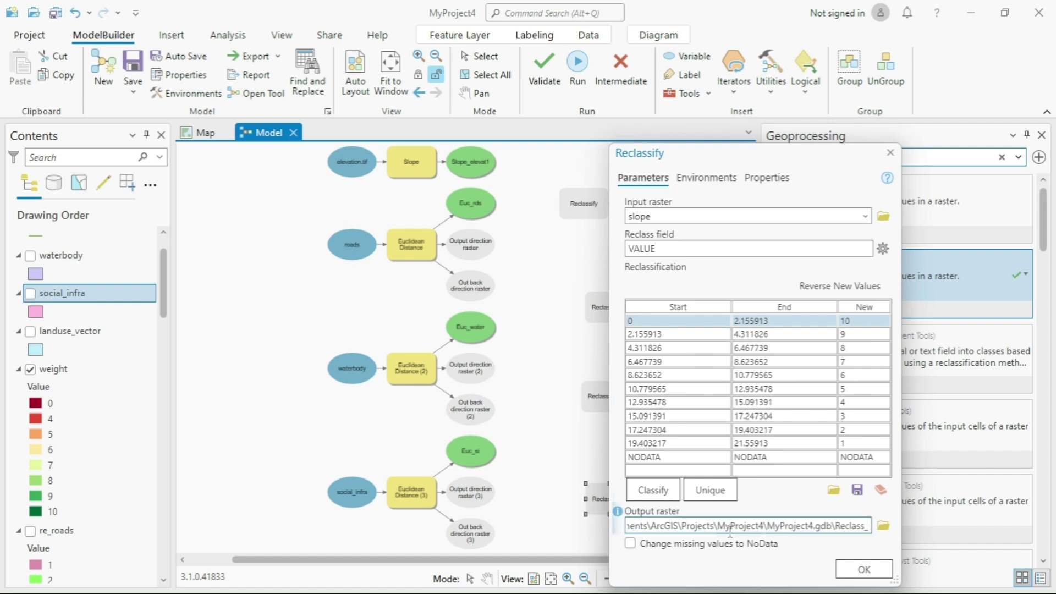
key("BackSpace")
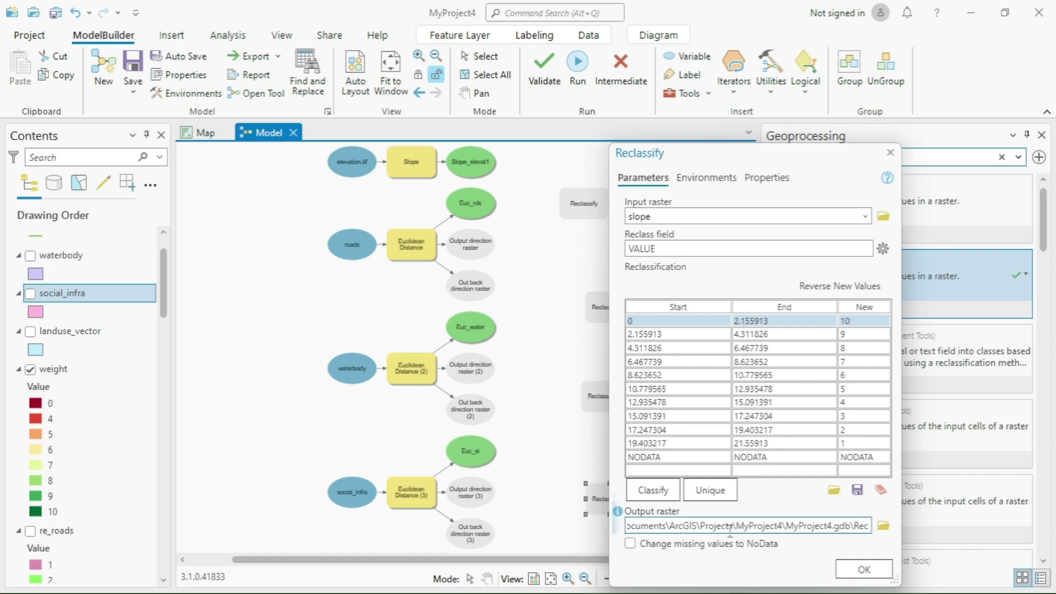
type("_slope")
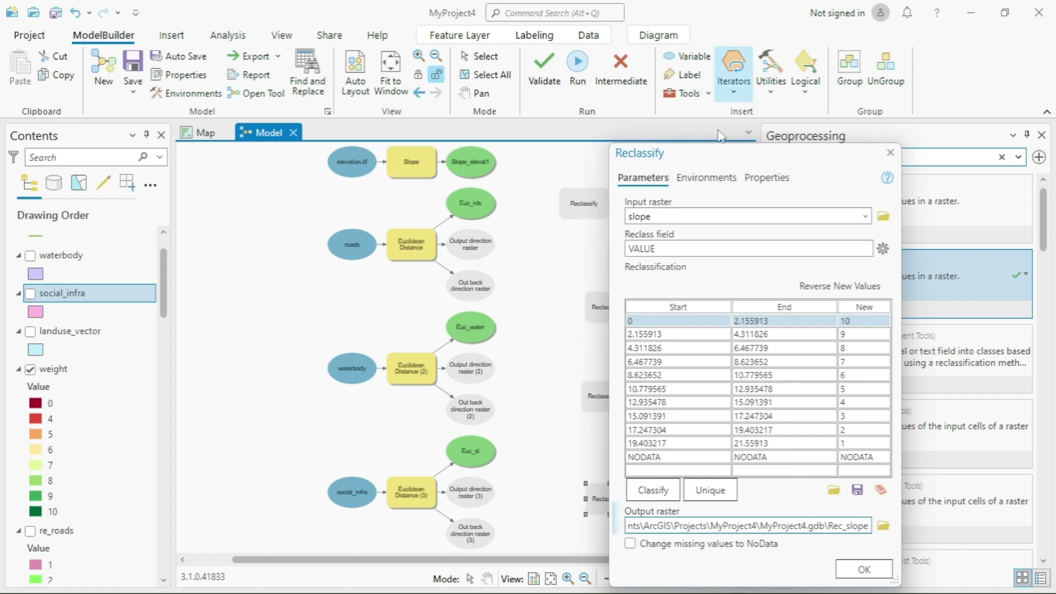
Step: Set the slope Reclassify tool's processing extent and mask to landuse.tif, and apply the tool settings
left_click(706, 177)
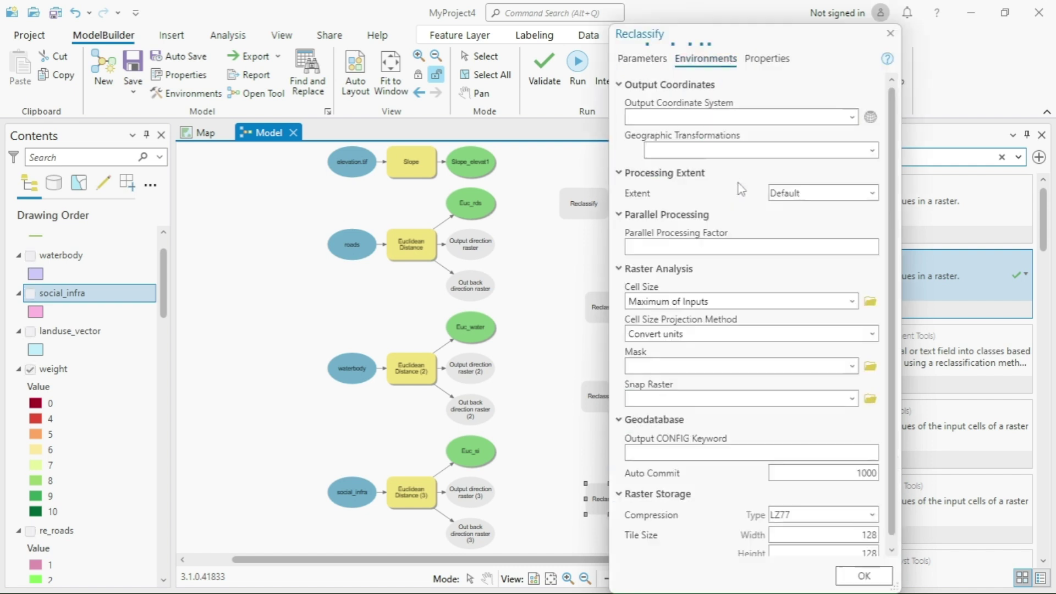
left_click(872, 193)
scroll(806, 348, "down", 3)
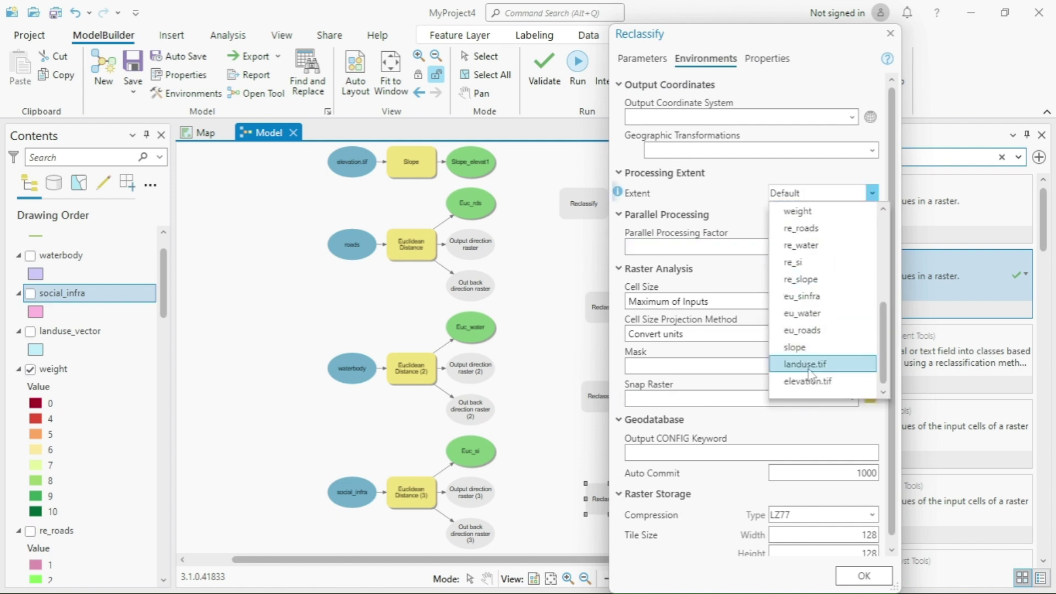
left_click(805, 363)
left_click(851, 405)
scroll(702, 342, "down", 3)
left_click(678, 359)
left_click(864, 576)
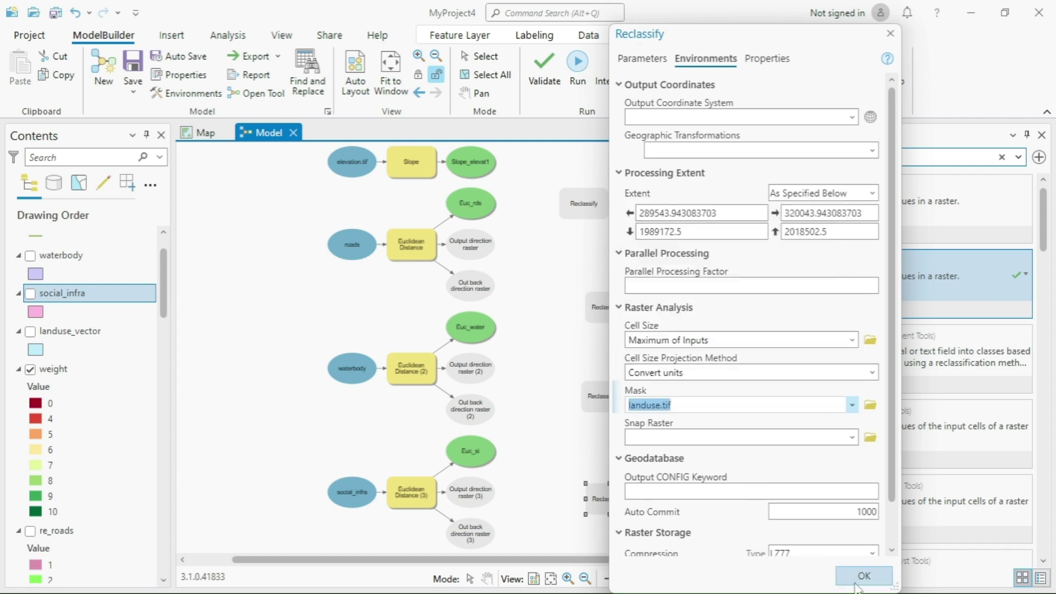
Step: Reposition the slope (2) input and its Reclassify tool so they sit in a clear row beside Euc_rds
left_click_drag(582, 210, 629, 210)
left_click(540, 203)
left_click_drag(534, 199, 563, 201)
Step: Open the Reclassify (2) tool's parameters and set its input raster to the model variable Euc_rds
right_click(648, 311)
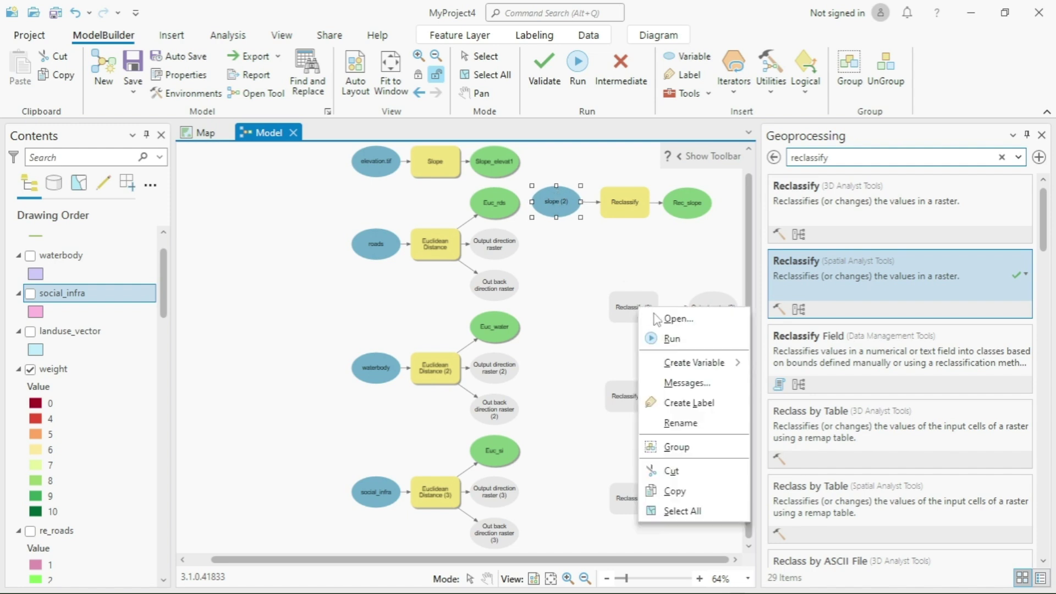
left_click(675, 318)
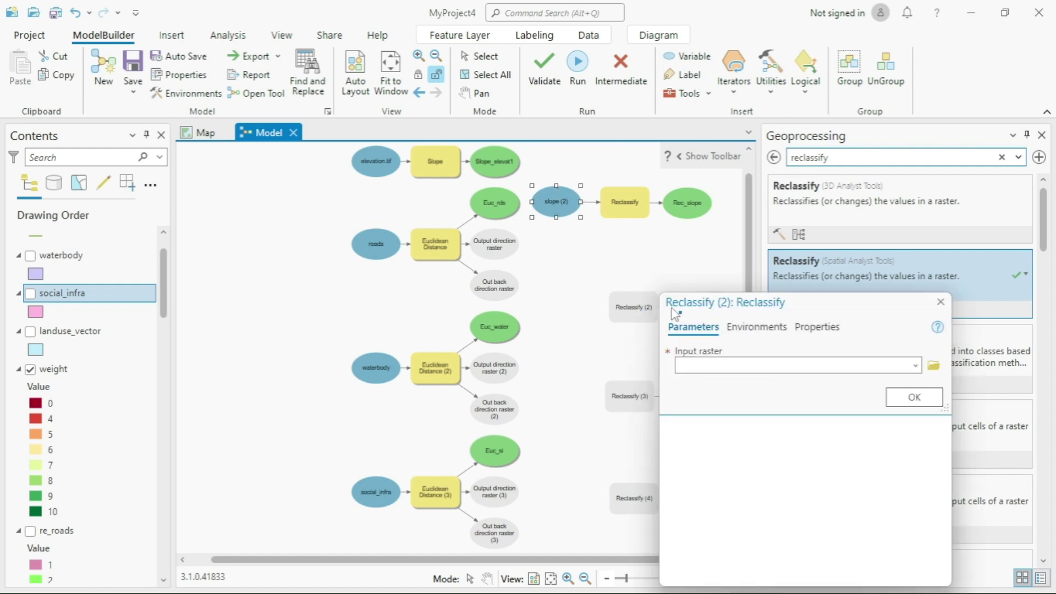
left_click(915, 366)
scroll(731, 451, "down", 4)
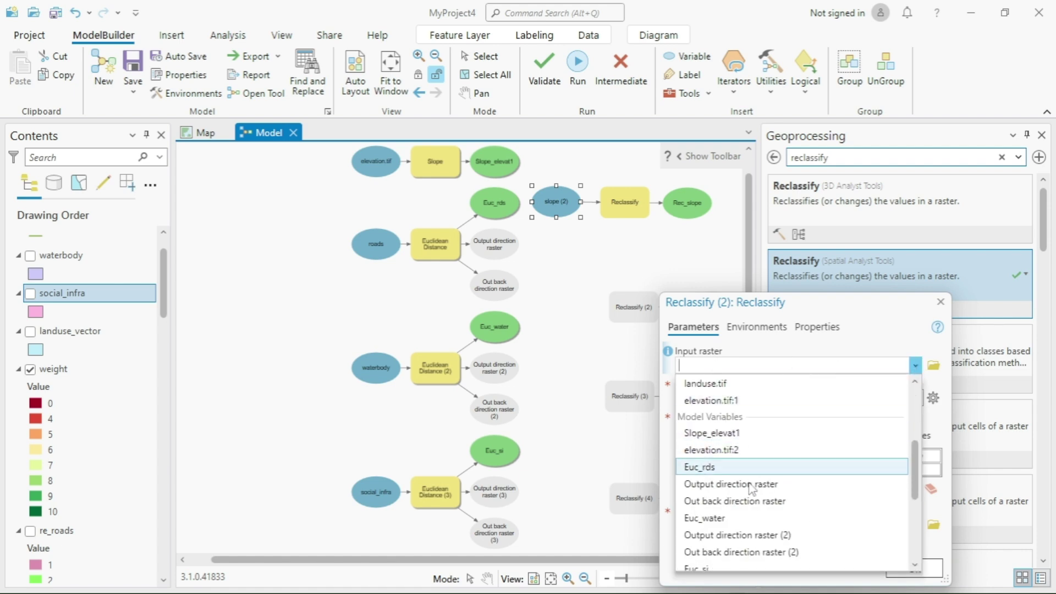
scroll(723, 488, "down", 1)
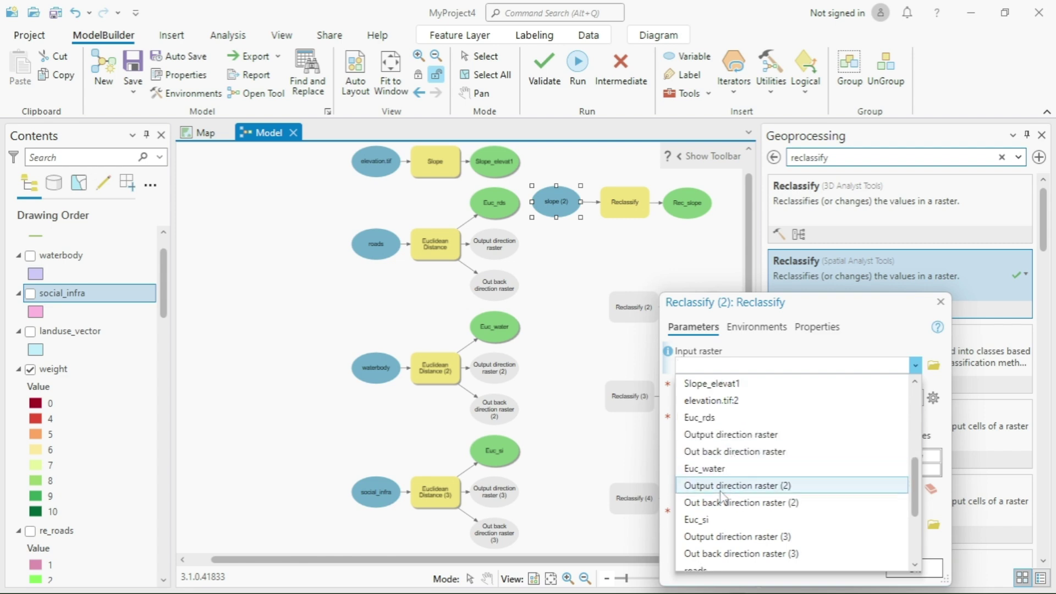
left_click(713, 418)
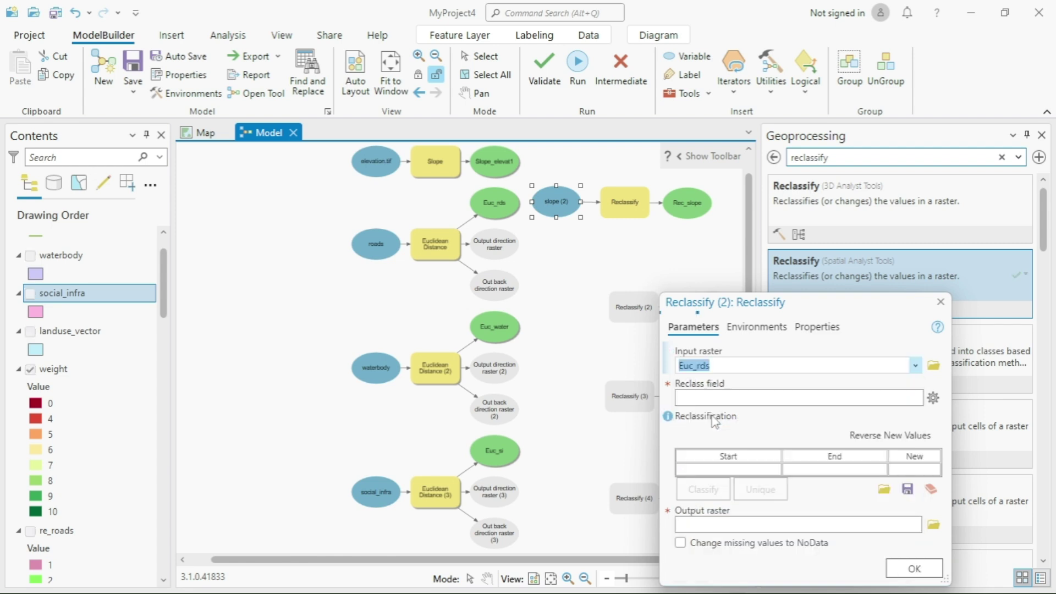
Step: Classify the Euc_rds values by Equal Interval into 10 classes and reverse the new values
left_click(704, 494)
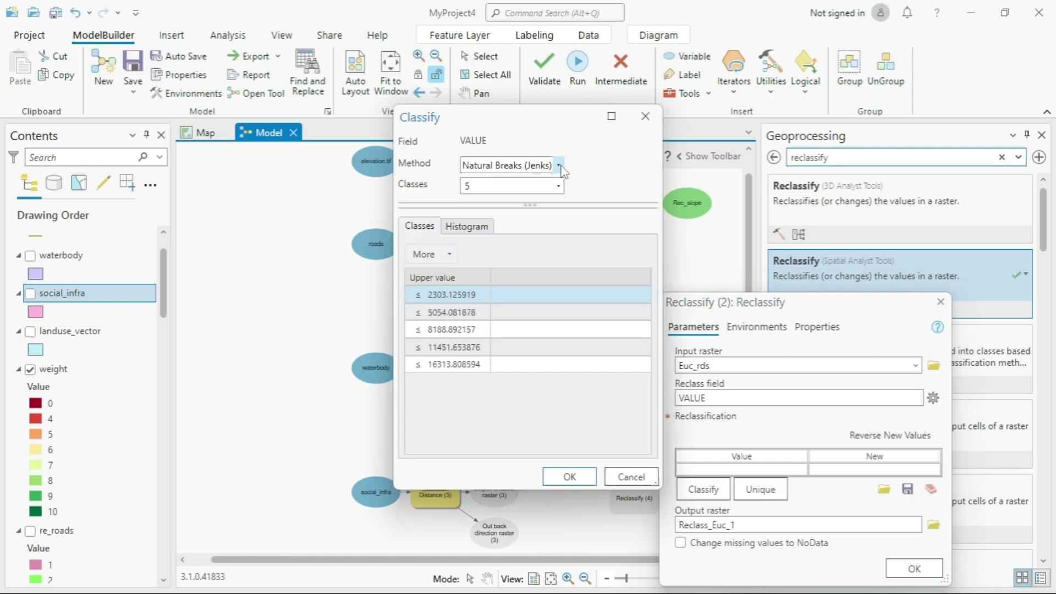
left_click(559, 165)
left_click(524, 328)
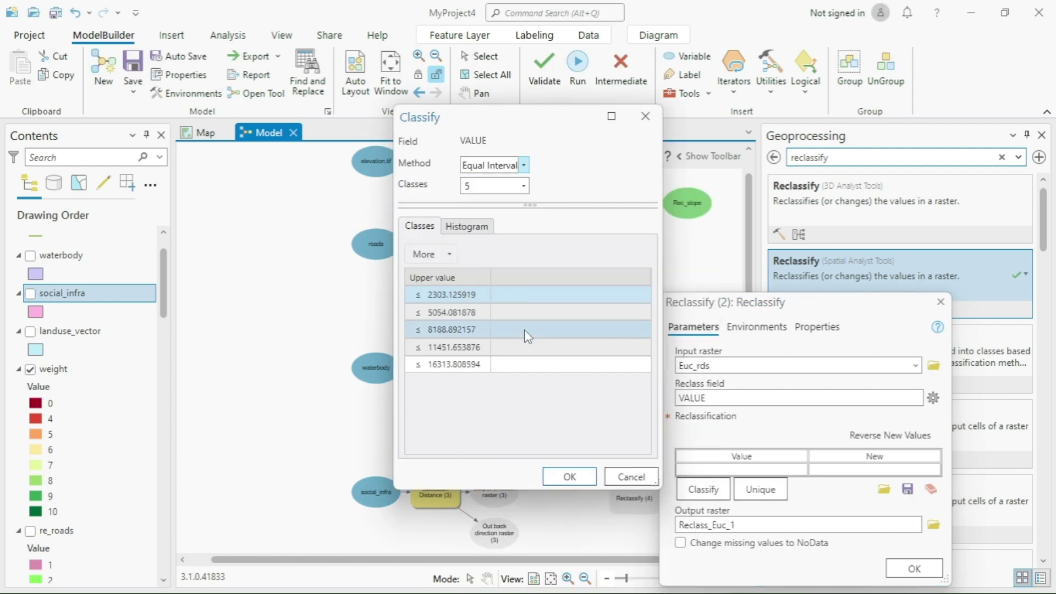
left_click(523, 186)
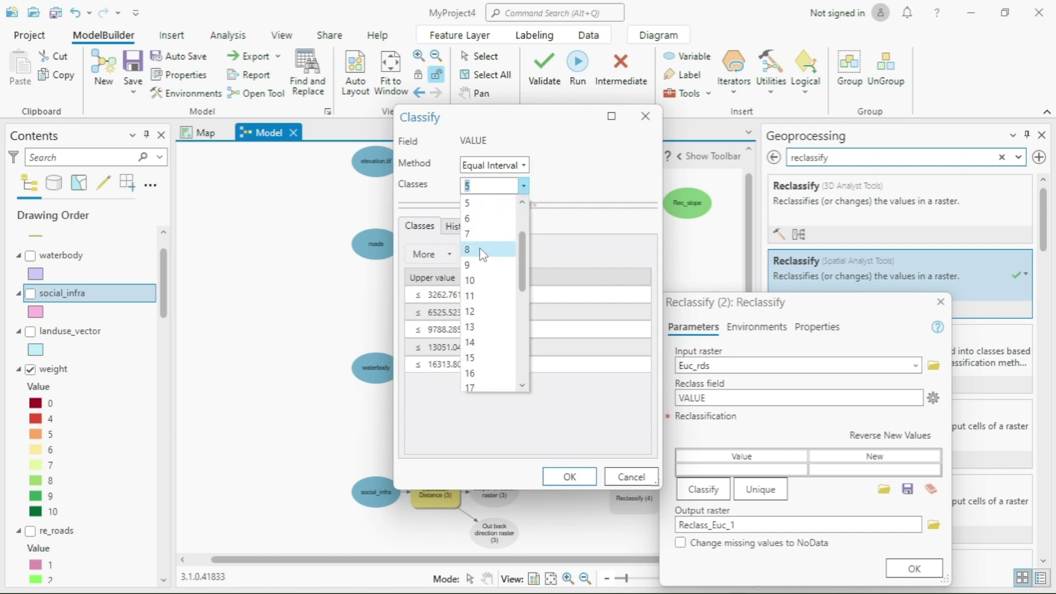
left_click(477, 280)
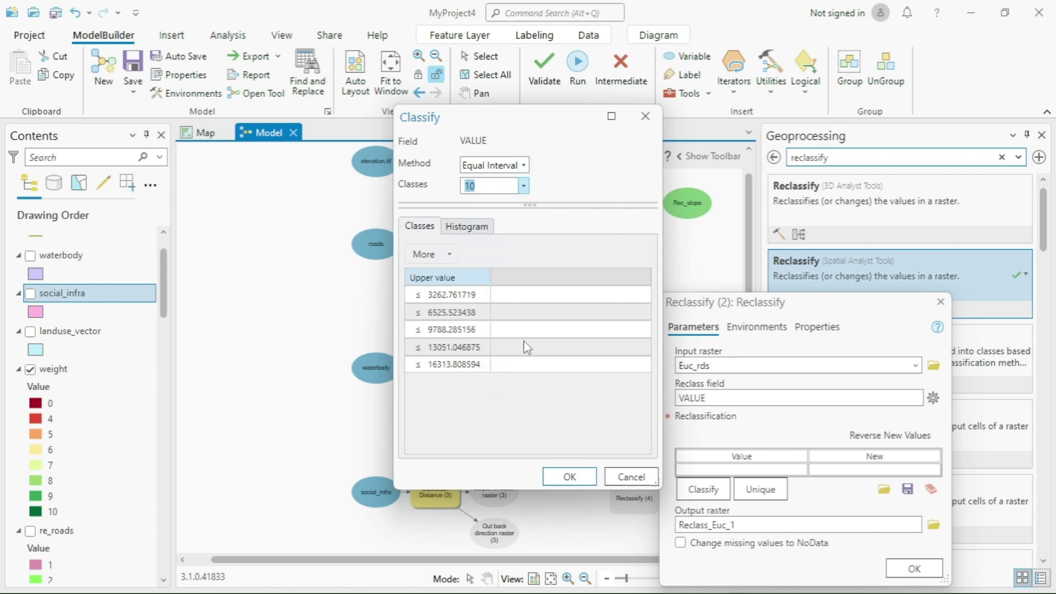
left_click(571, 480)
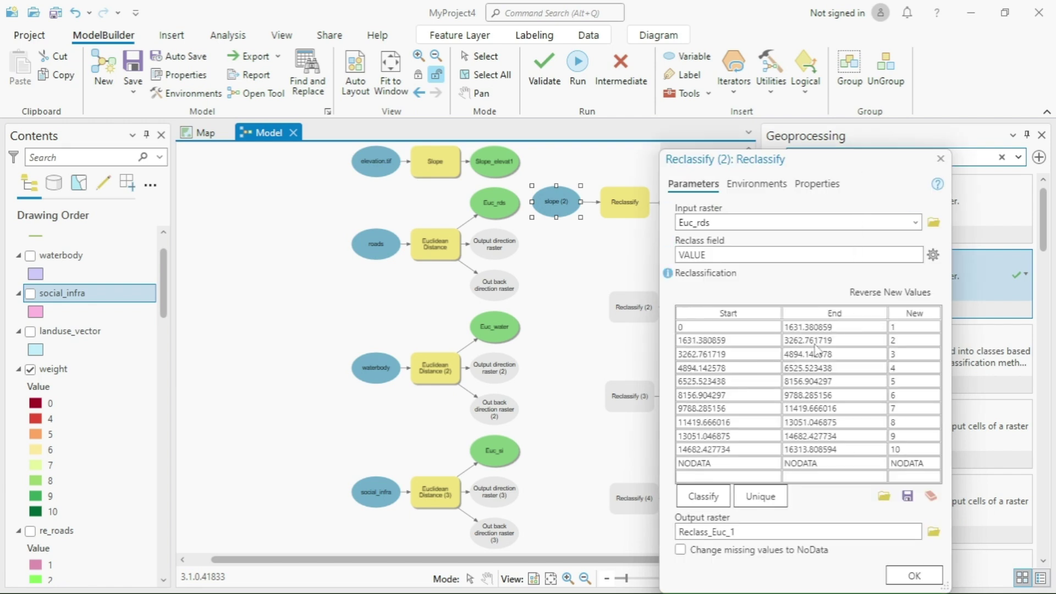
left_click(910, 292)
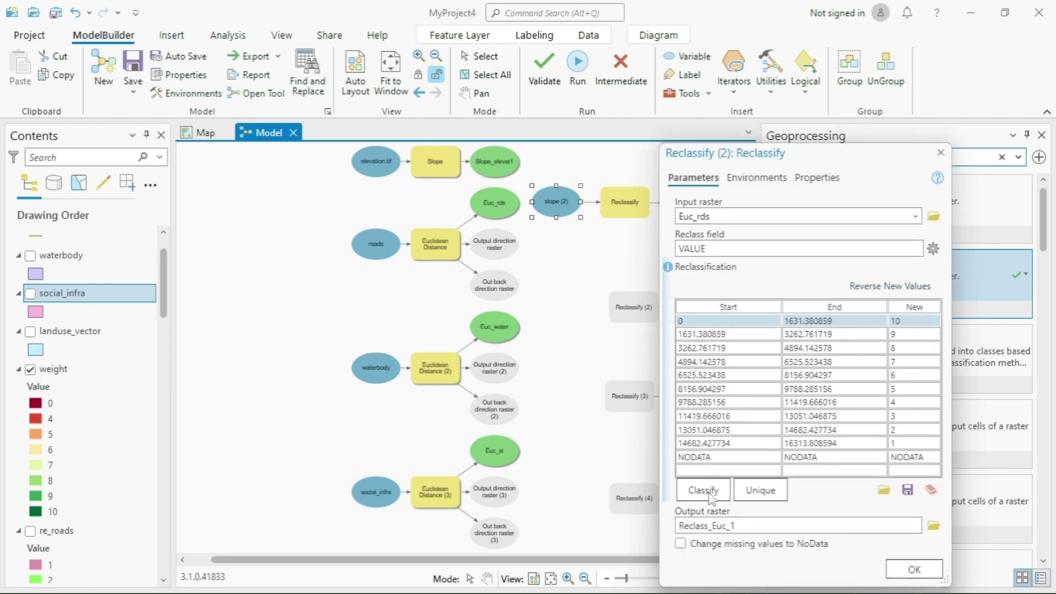
Step: Rename the Reclassify (2) output raster to Rec_rds in the project geodatabase
left_click(851, 526)
key("Left")
key("Left")
key("Left")
key("Left")
key("Left")
key("Left")
key("Left")
key("Left")
key("Left")
key("Left")
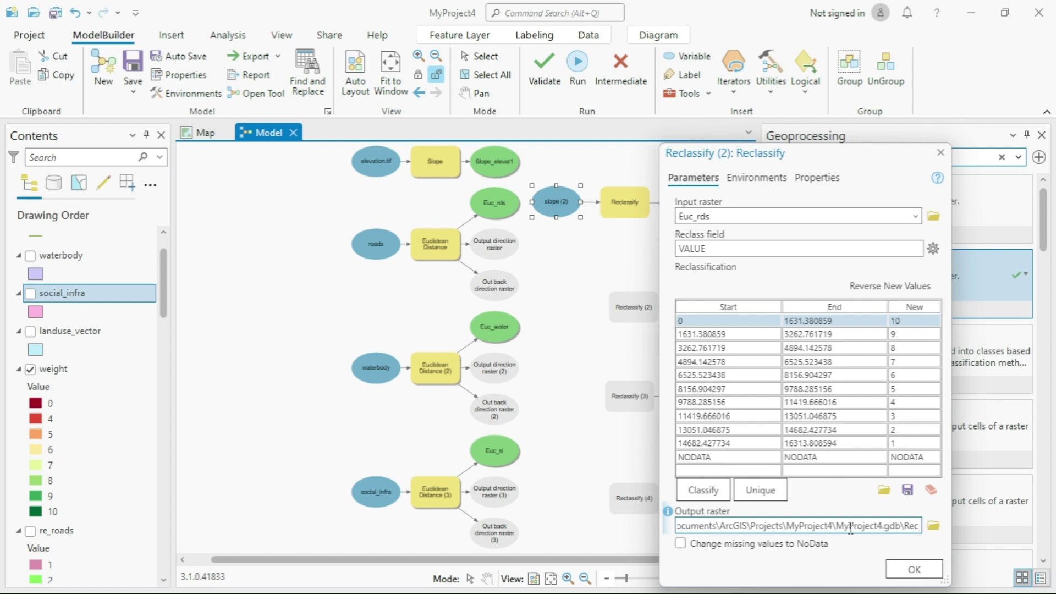
key("Left")
type("c_rds")
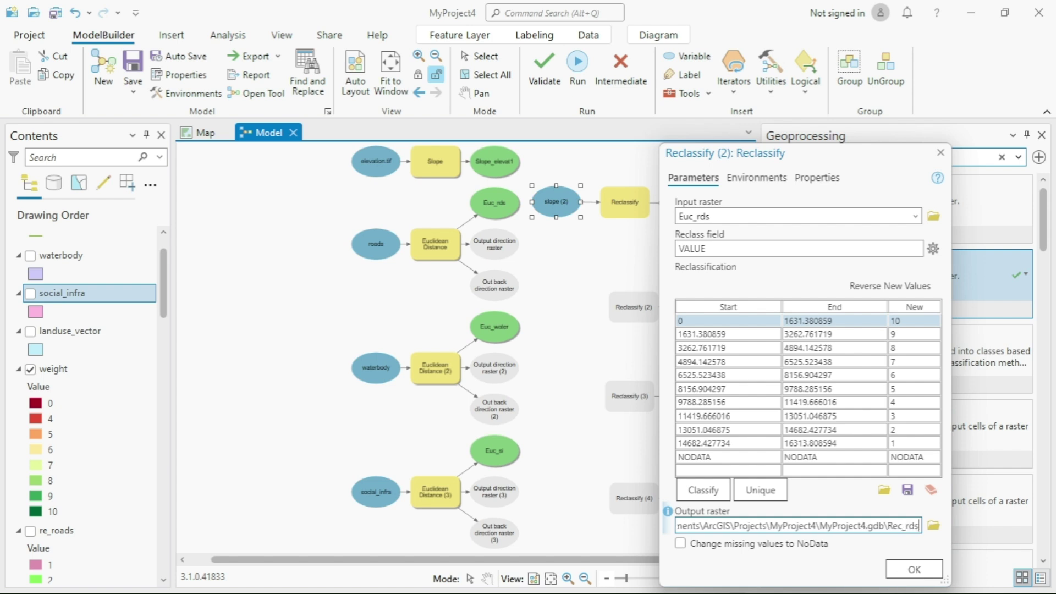
Step: Set the Reclassify (2) tool's processing extent and mask to landuse.tif, and apply the tool settings
left_click(772, 181)
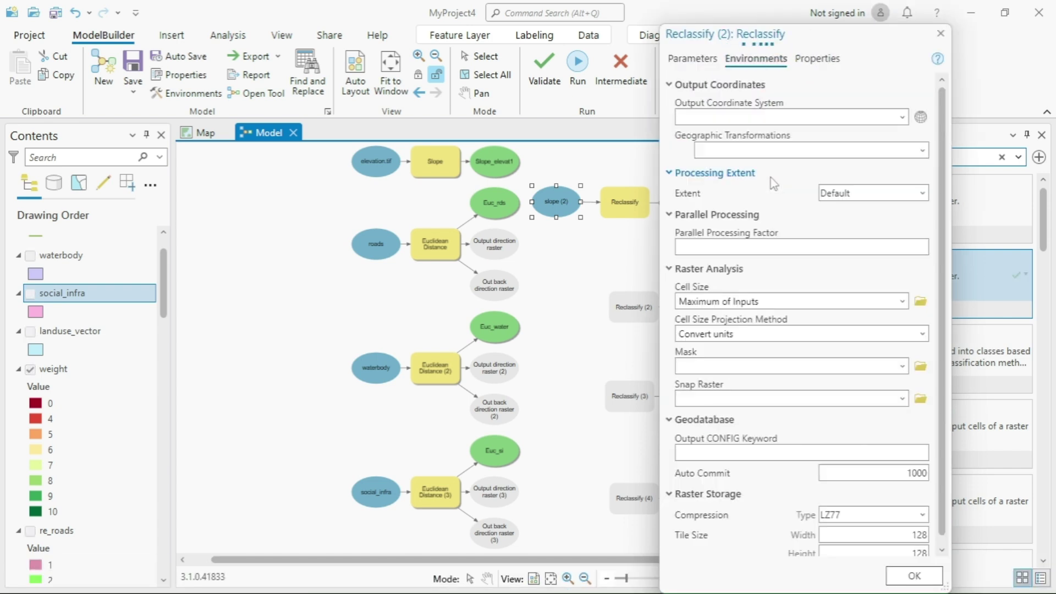
left_click(923, 193)
scroll(867, 345, "down", 3)
key("Escape")
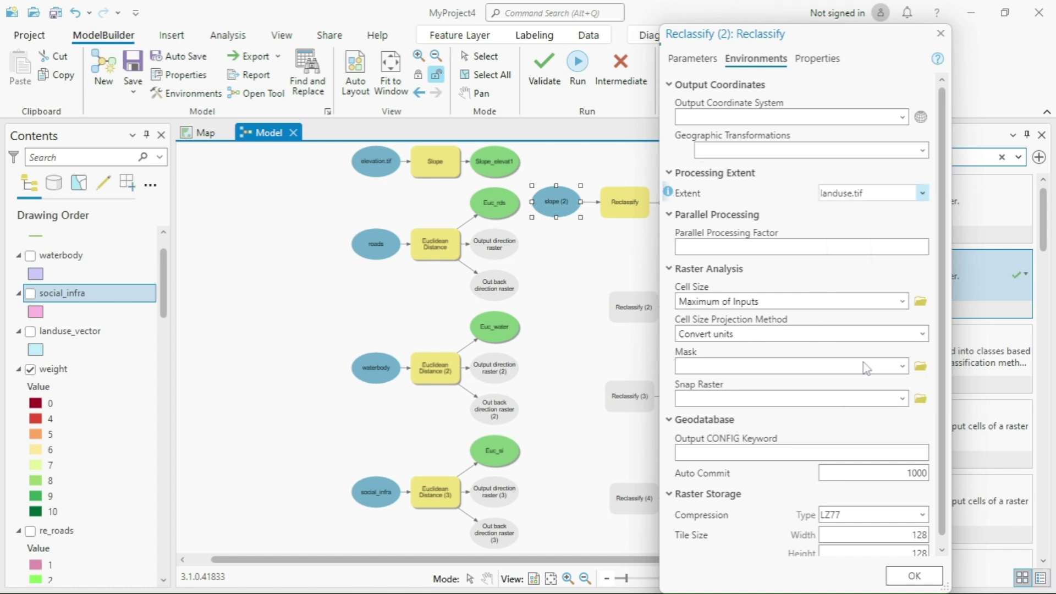
left_click(903, 405)
scroll(797, 364, "down", 2)
left_click(739, 363)
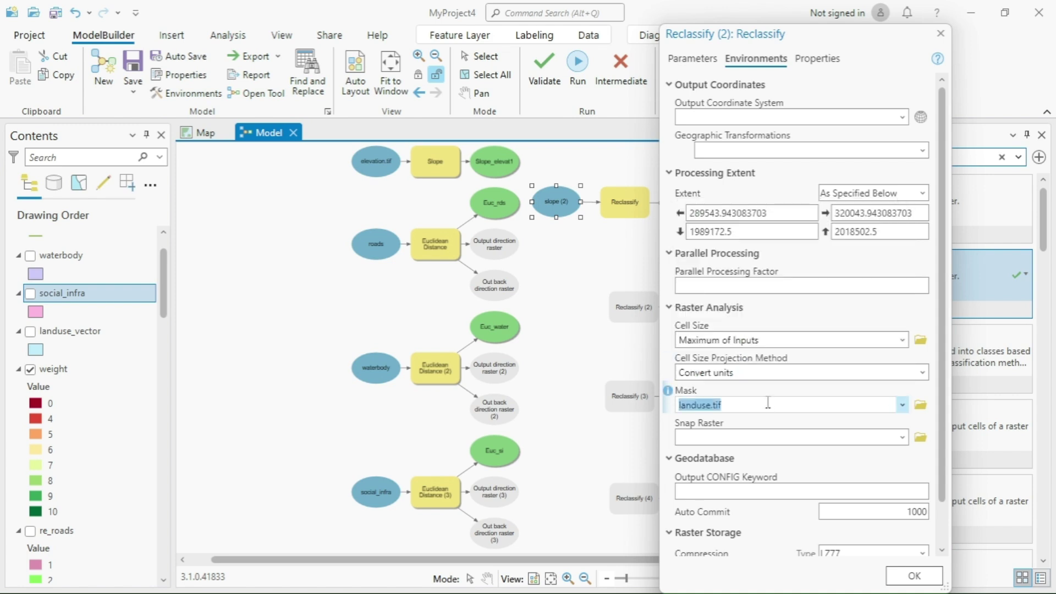
left_click(912, 576)
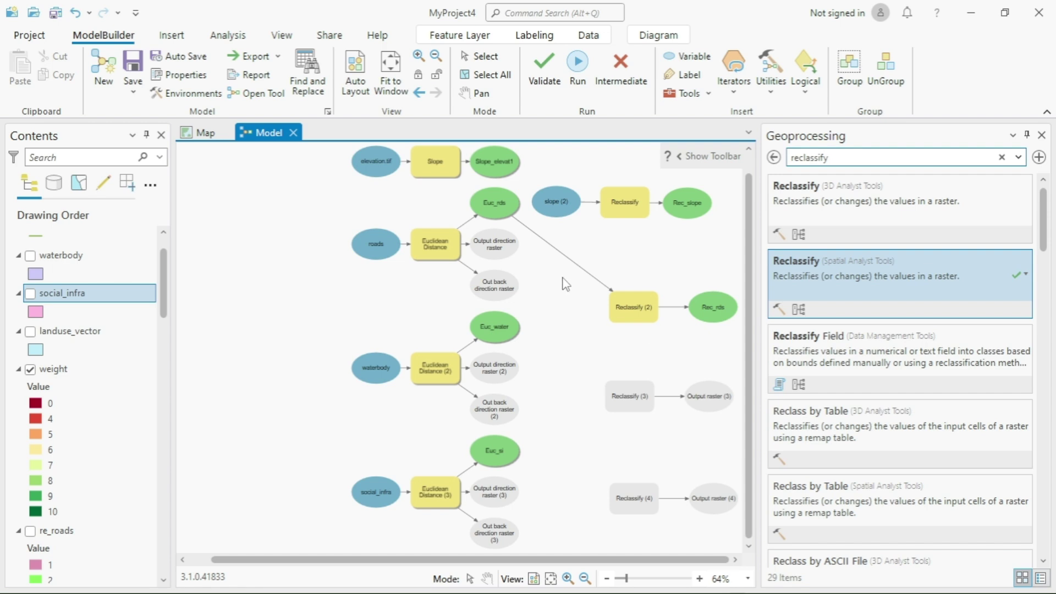
Step: Open the Reclassify (3) tool's parameters and set its input raster to the model variable Euc_water
right_click(623, 407)
left_click(665, 183)
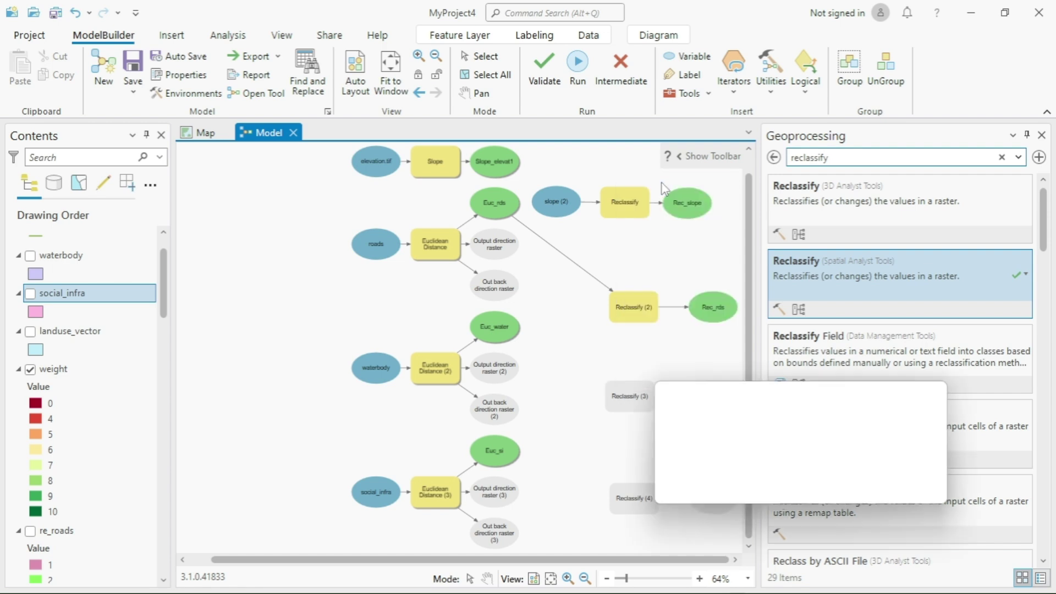
left_click(911, 372)
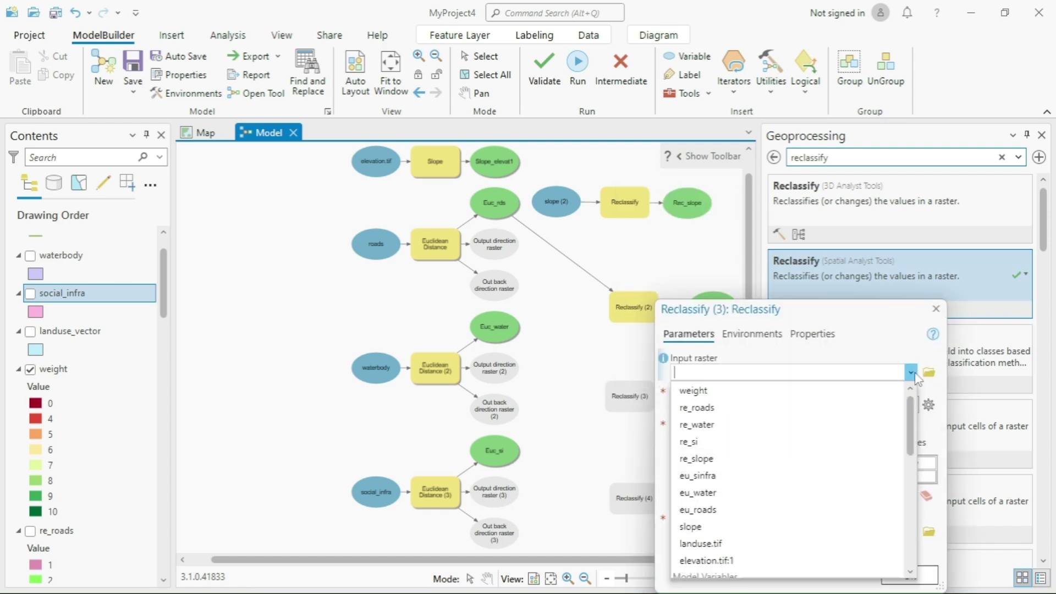
scroll(745, 461, "down", 6)
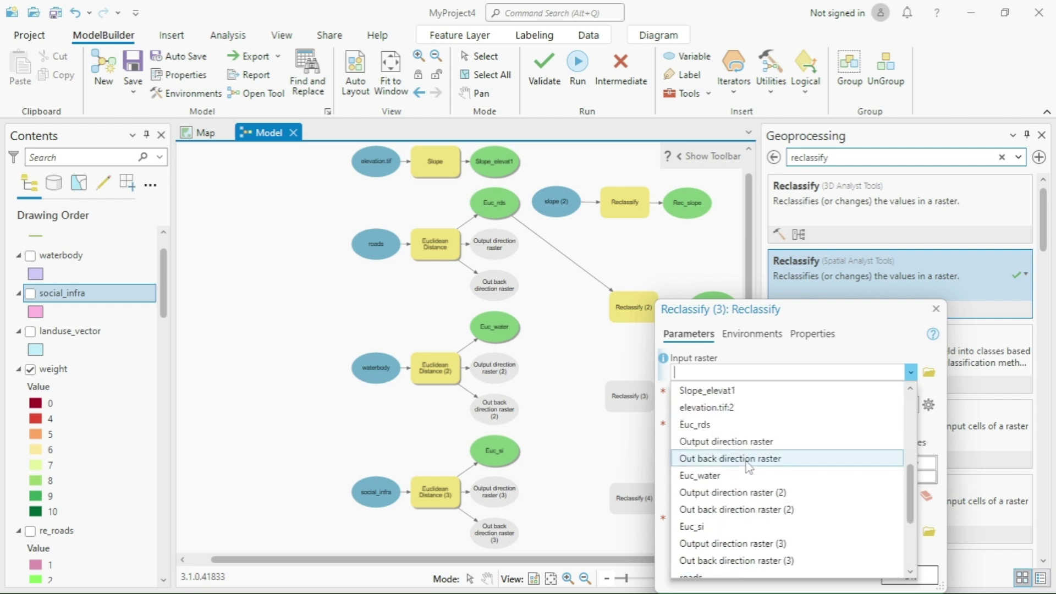
scroll(746, 460, "up", 2)
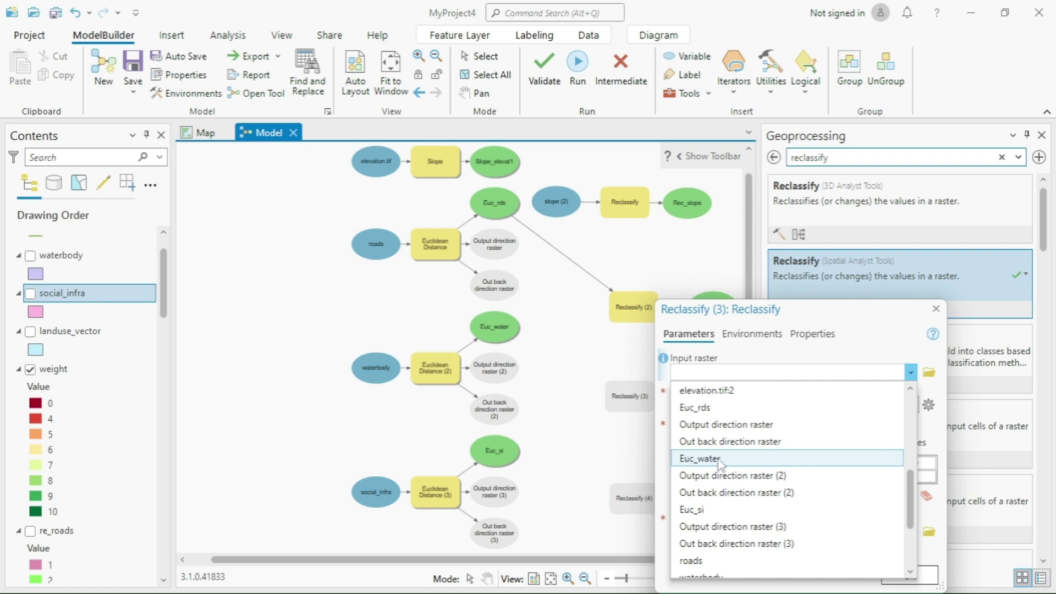
left_click(723, 459)
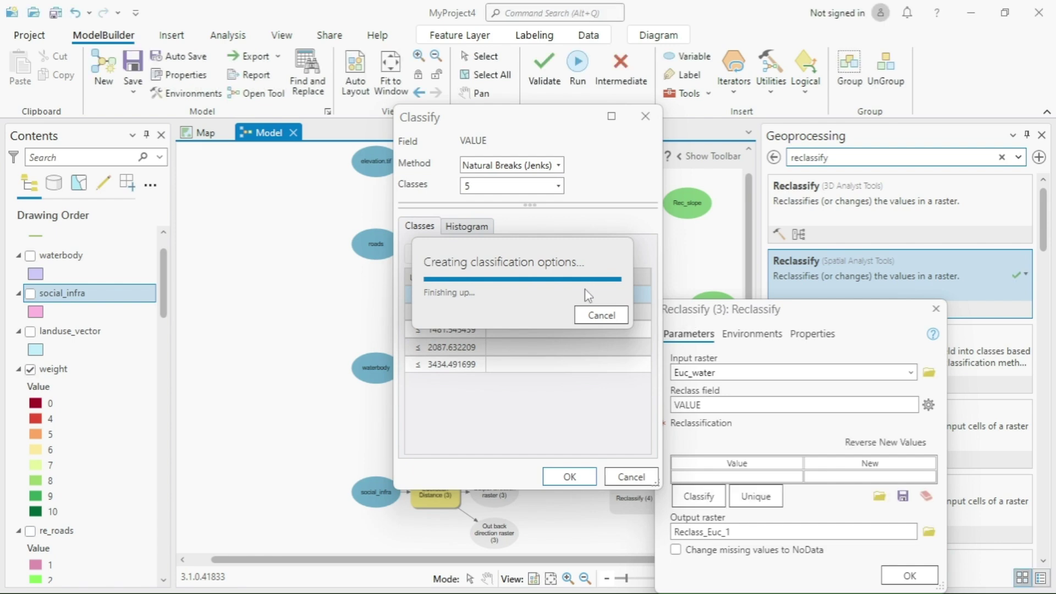
Step: Classify the Euc_water values by Equal Interval into 10 classes
left_click(557, 164)
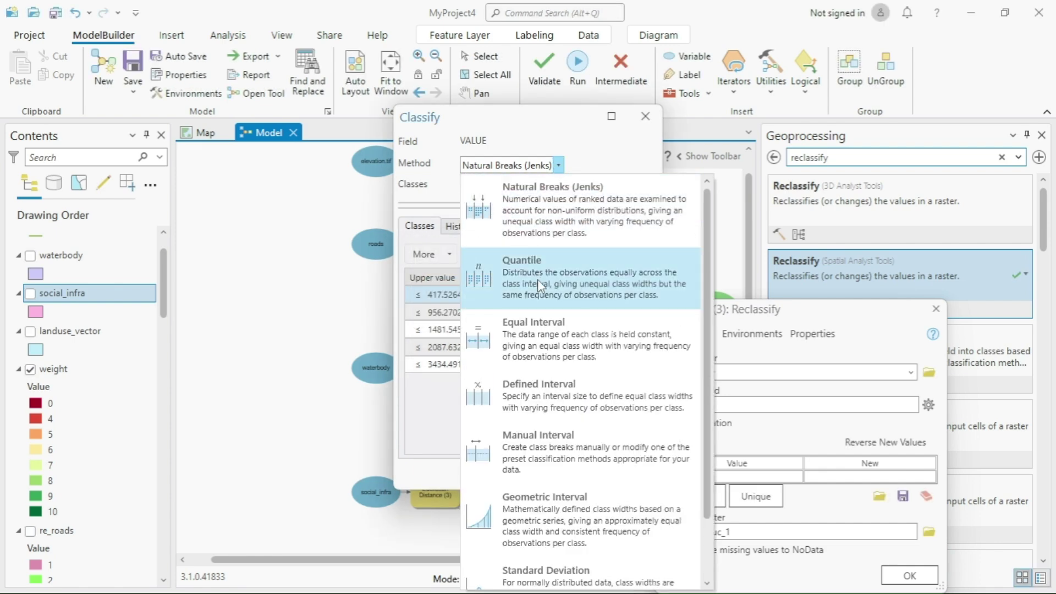
left_click(537, 320)
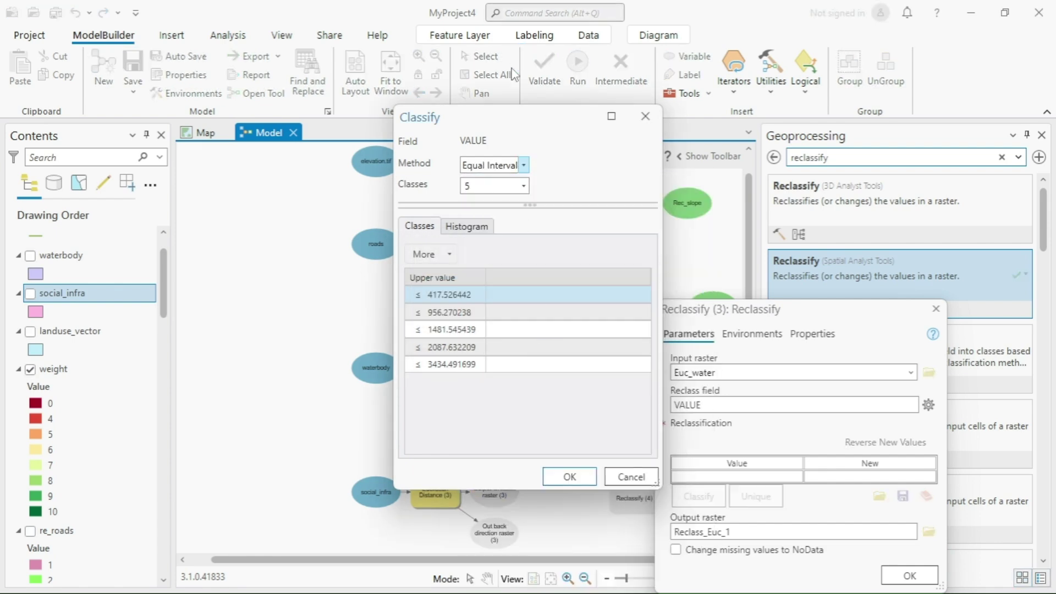
left_click(524, 189)
left_click(495, 277)
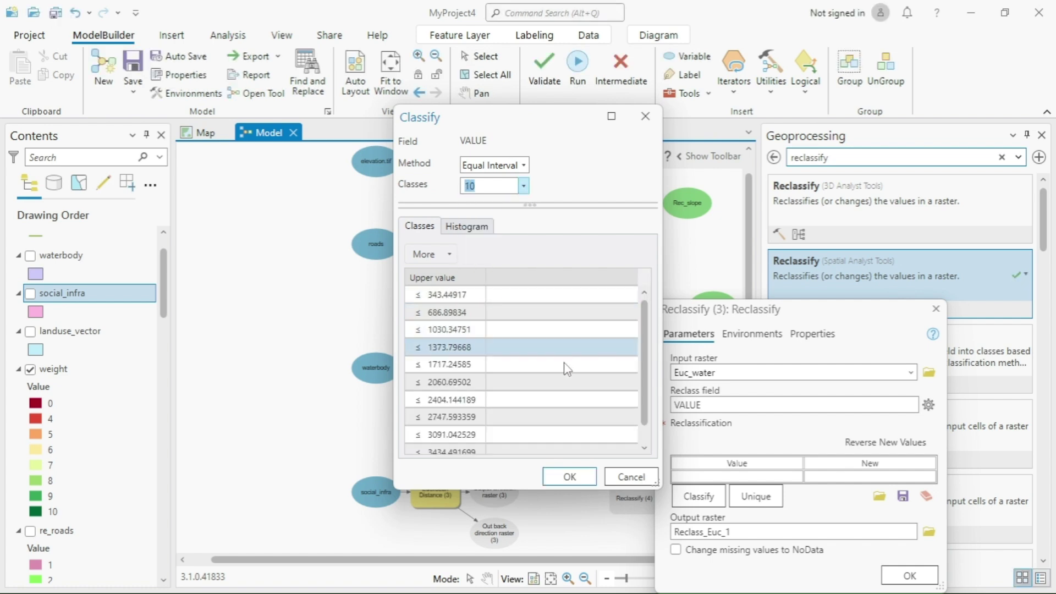
left_click(575, 475)
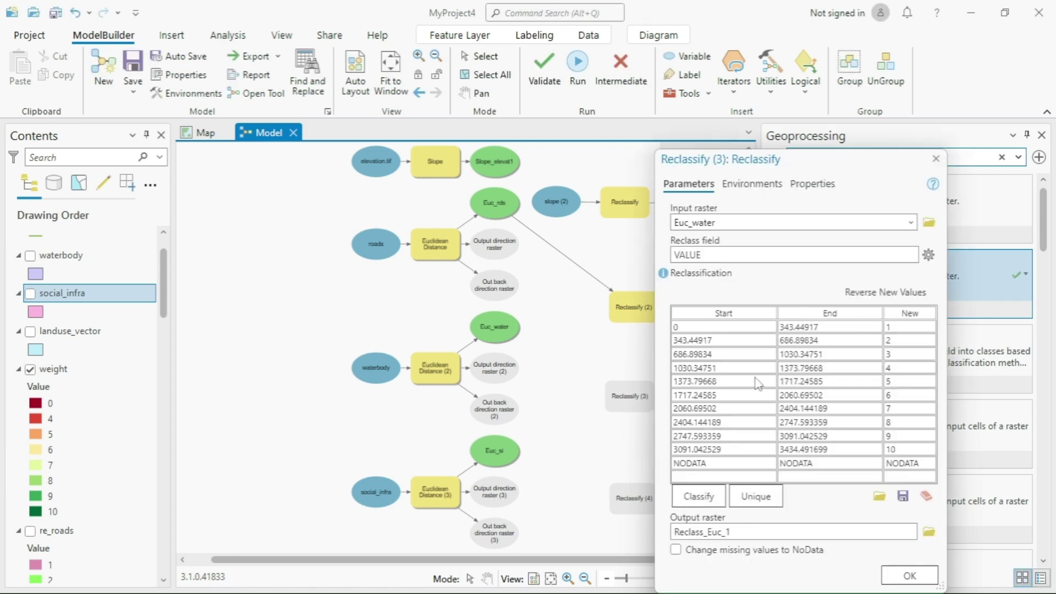
Step: Rename the Reclassify (3) output raster to Rec_water in the project geodatabase
left_click(885, 531)
key("BackSpace")
key("BackSpace")
key("BackSpace")
key("BackSpace")
key("BackSpace")
key("BackSpace")
key("BackSpace")
key("BackSpace")
key("BackSpace")
key("BackSpace")
type("_water")
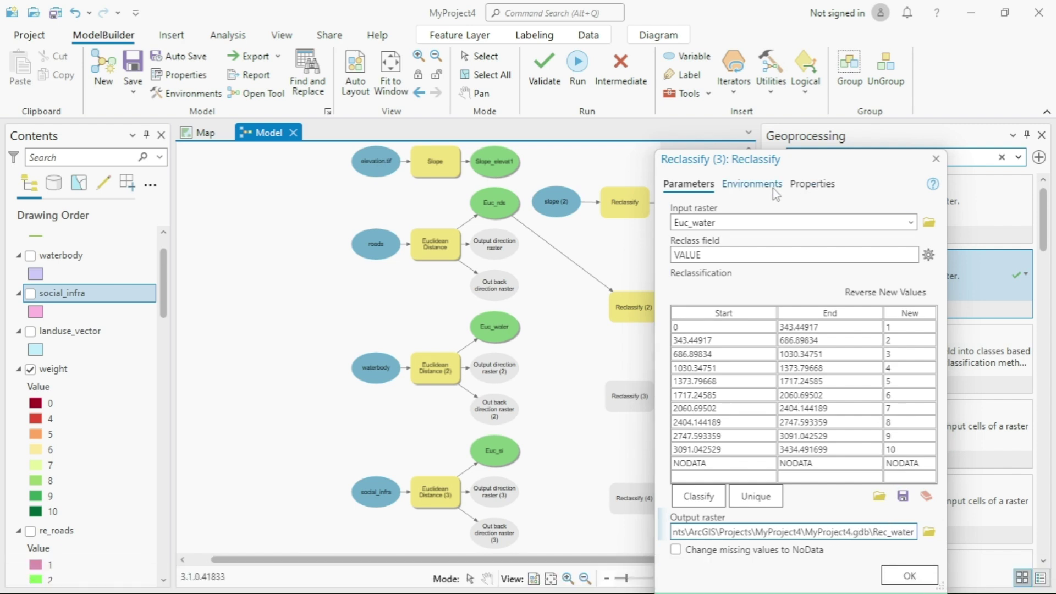
Step: Set the Reclassify (3) tool's processing extent and mask to landuse.tif, and apply the tool settings
left_click(773, 188)
left_click(917, 192)
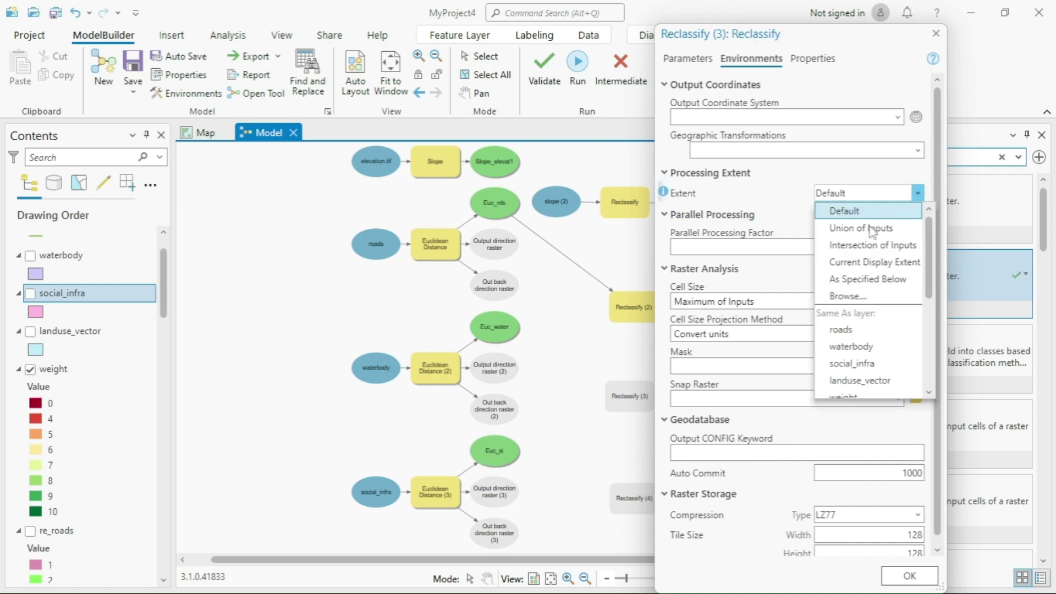
scroll(855, 374, "down", 4)
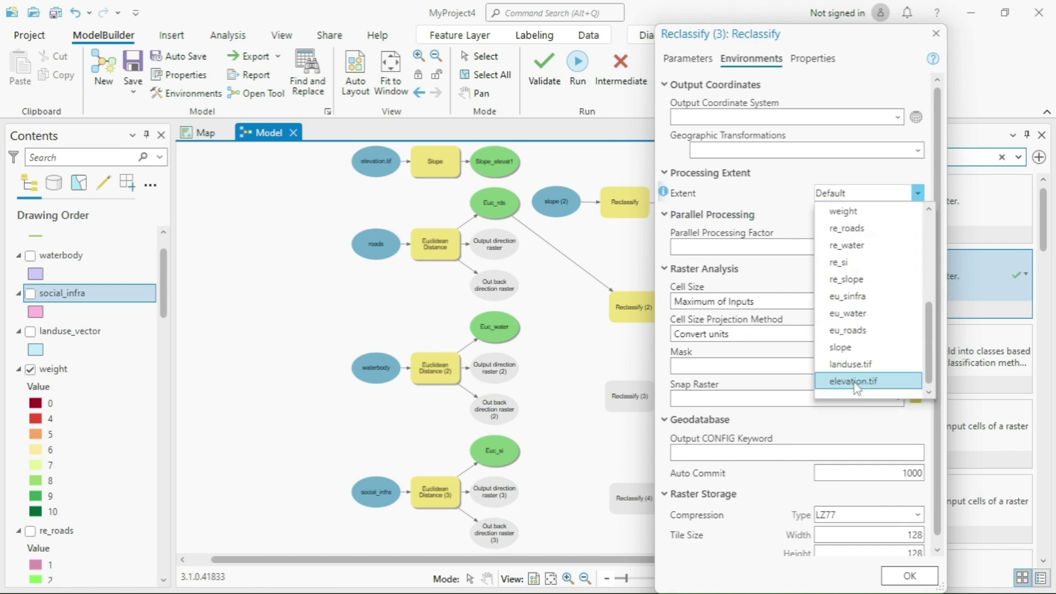
left_click(856, 382)
left_click(893, 407)
scroll(725, 343, "down", 3)
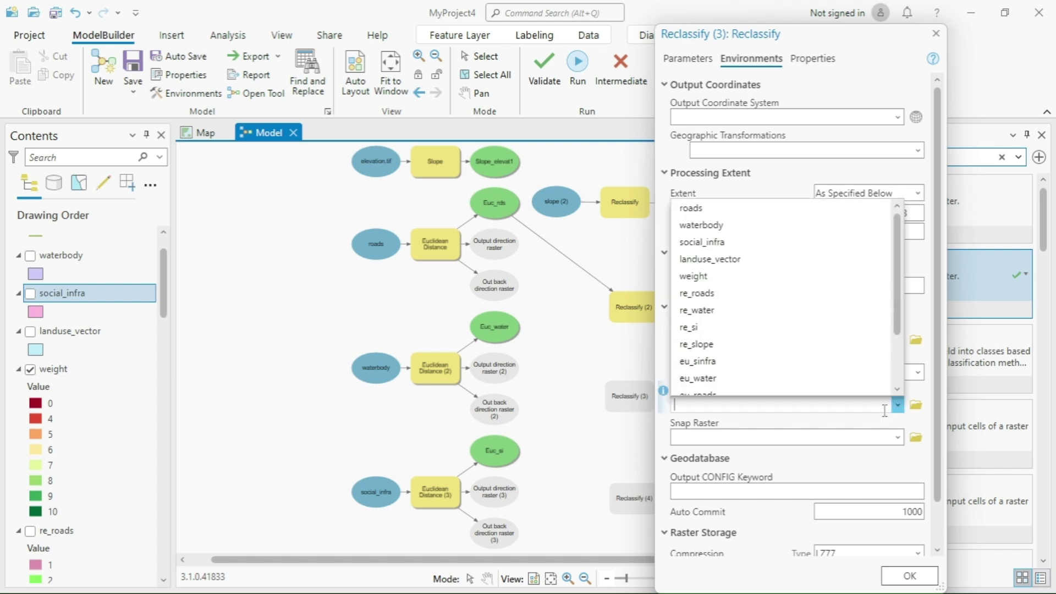
left_click(720, 363)
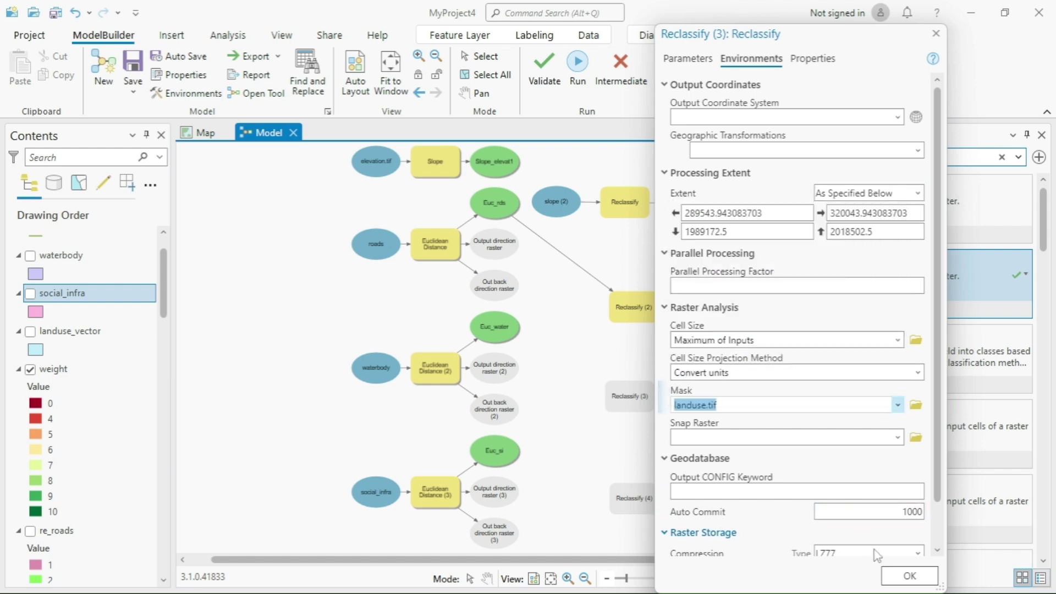
left_click(897, 575)
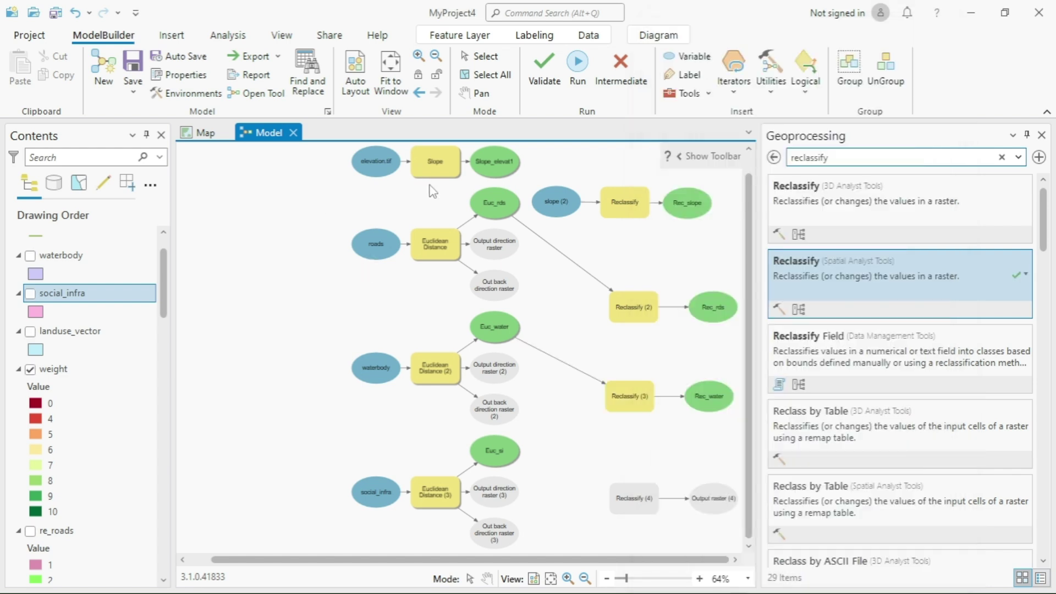
Step: Open the Reclassify (4) tool's parameters and set its input raster to the model variable Euc_si
right_click(644, 501)
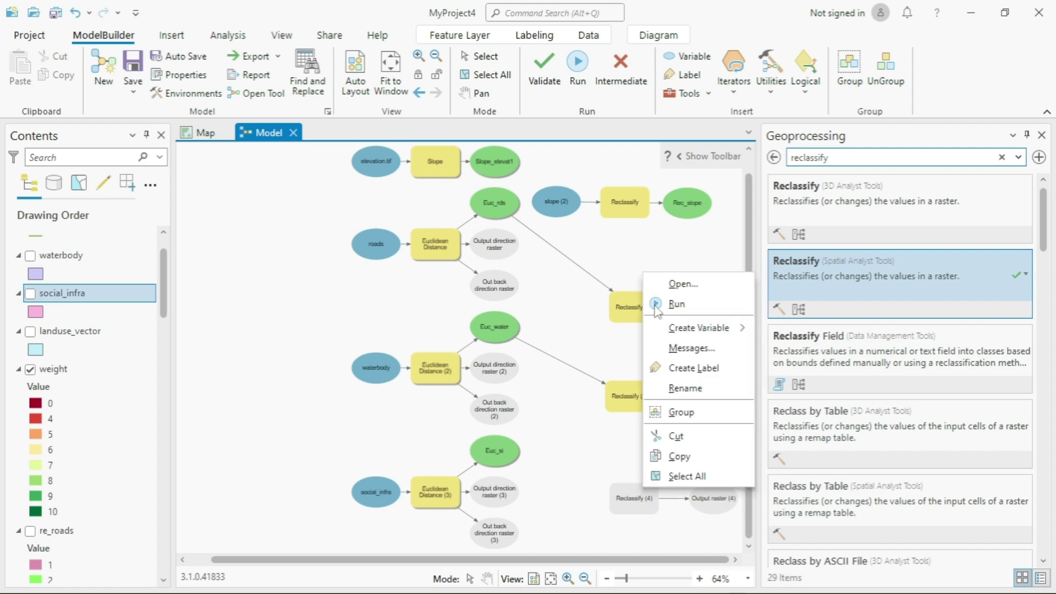
left_click(682, 284)
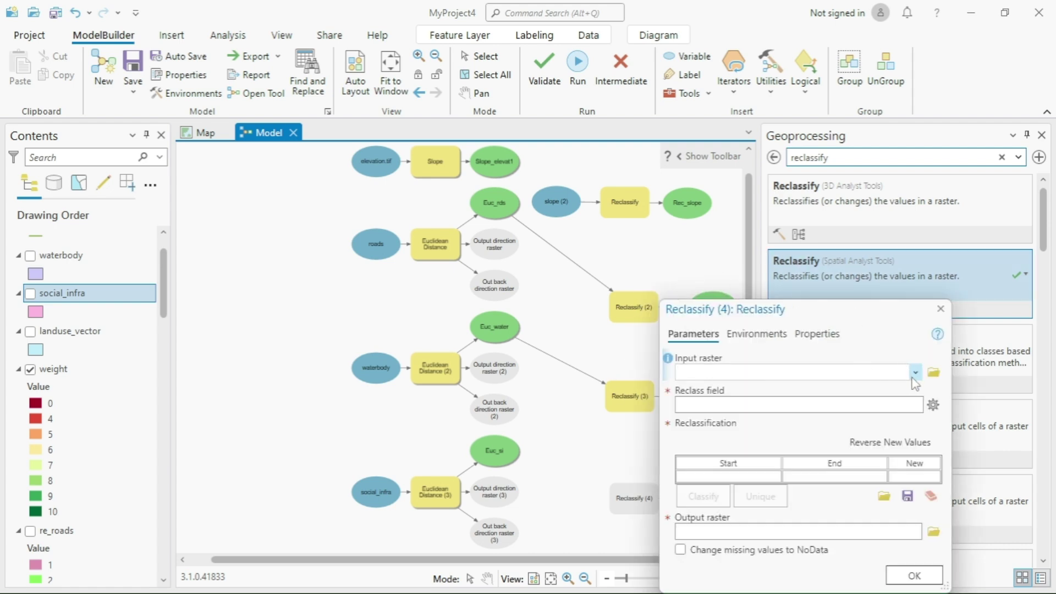
left_click(914, 374)
scroll(717, 466, "down", 6)
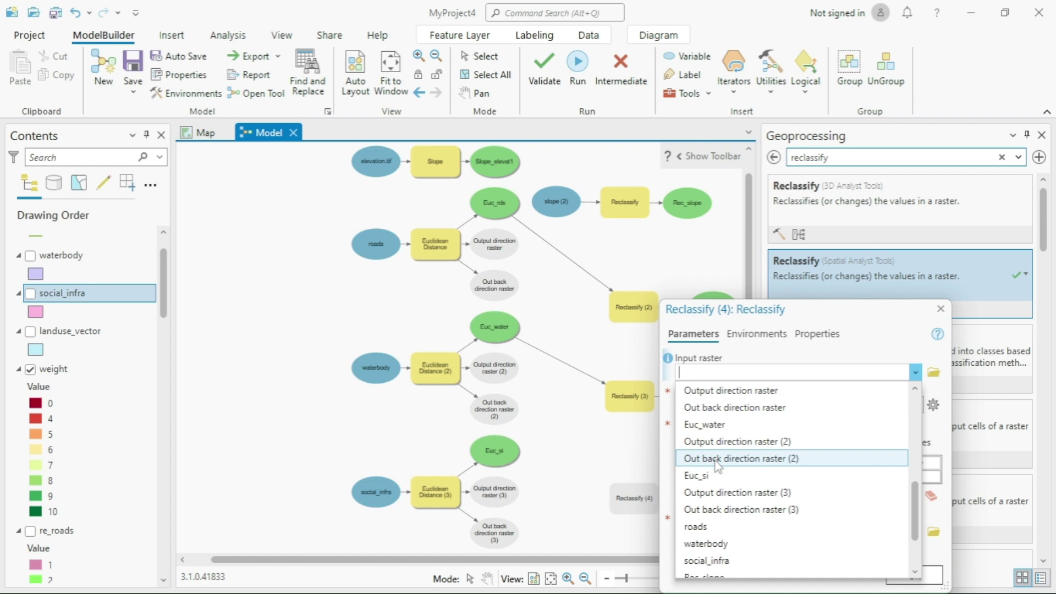
left_click(715, 475)
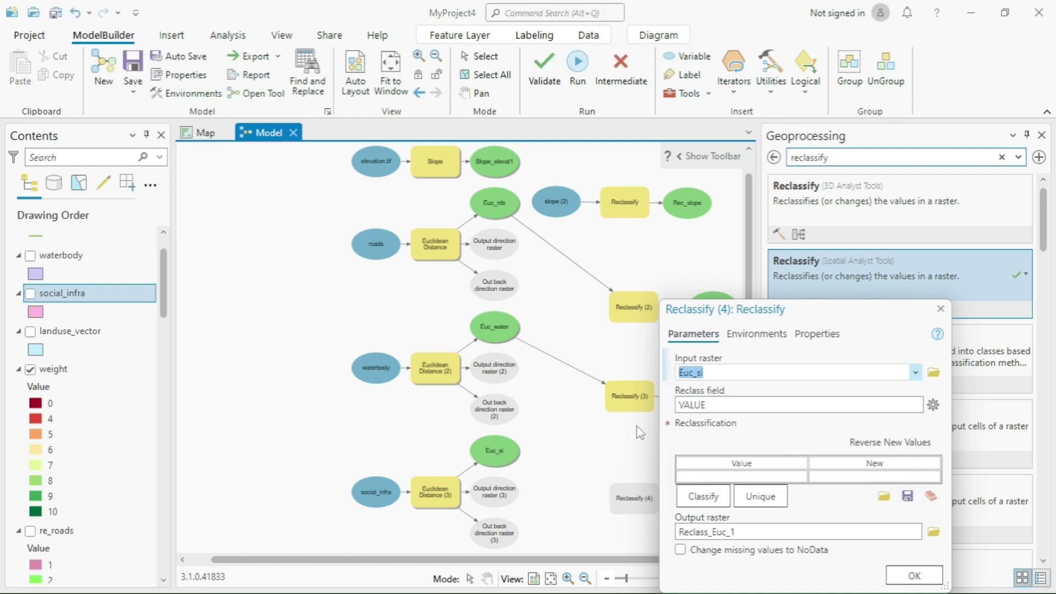
Step: Classify the Euc_si values by Equal Interval into 10 classes and reverse the new values
left_click(701, 496)
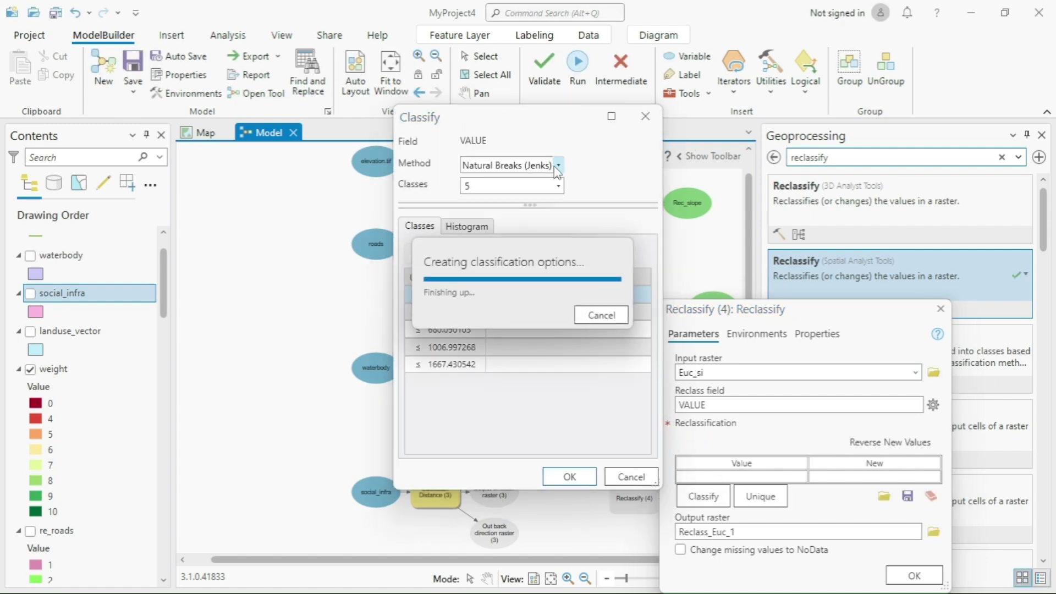
left_click(558, 166)
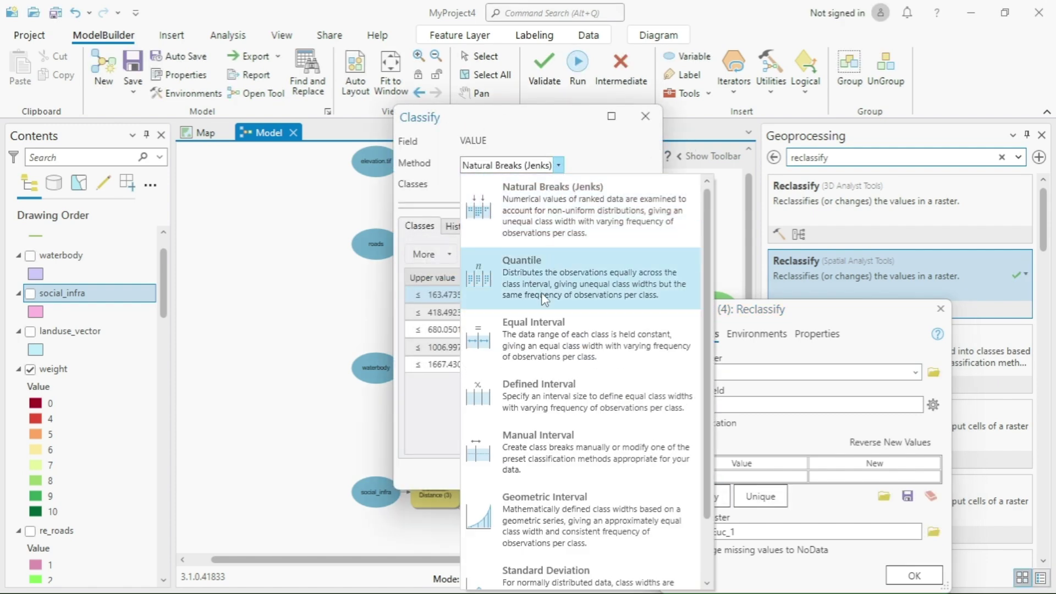
left_click(541, 330)
left_click(523, 186)
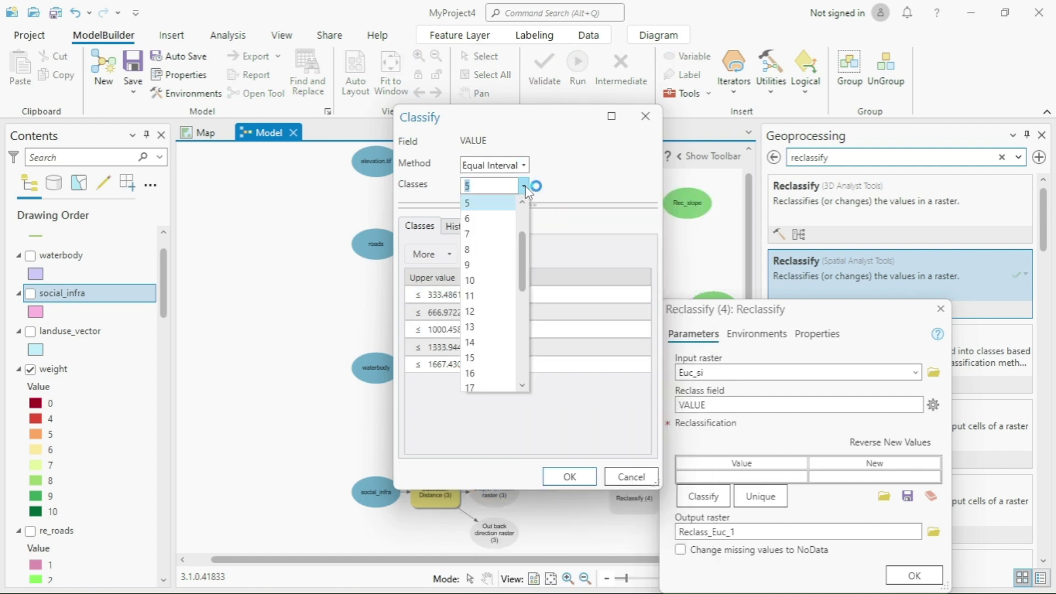
left_click(486, 282)
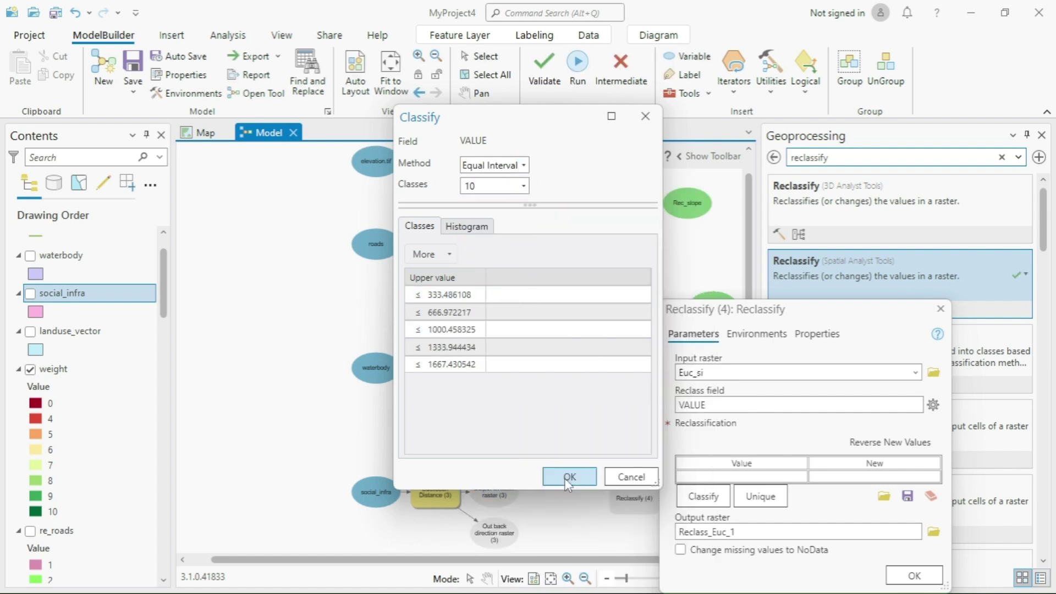
left_click(569, 476)
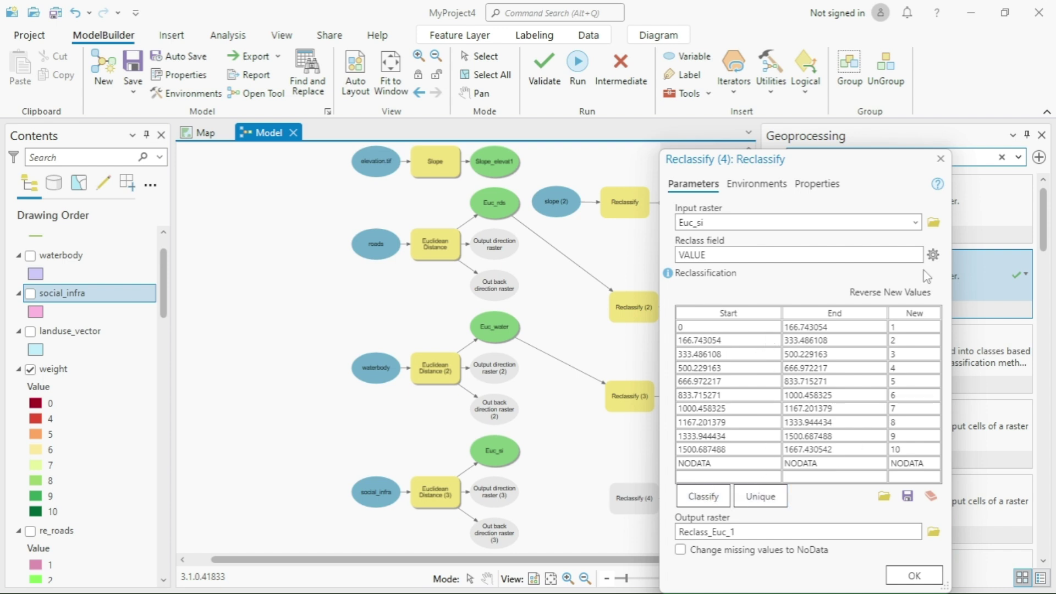
left_click(917, 293)
Step: Rename the Reclassify (4) output raster to Rec_si in the project geodatabase and apply the tool parameters
scroll(878, 473, "down", 1)
left_click(755, 526)
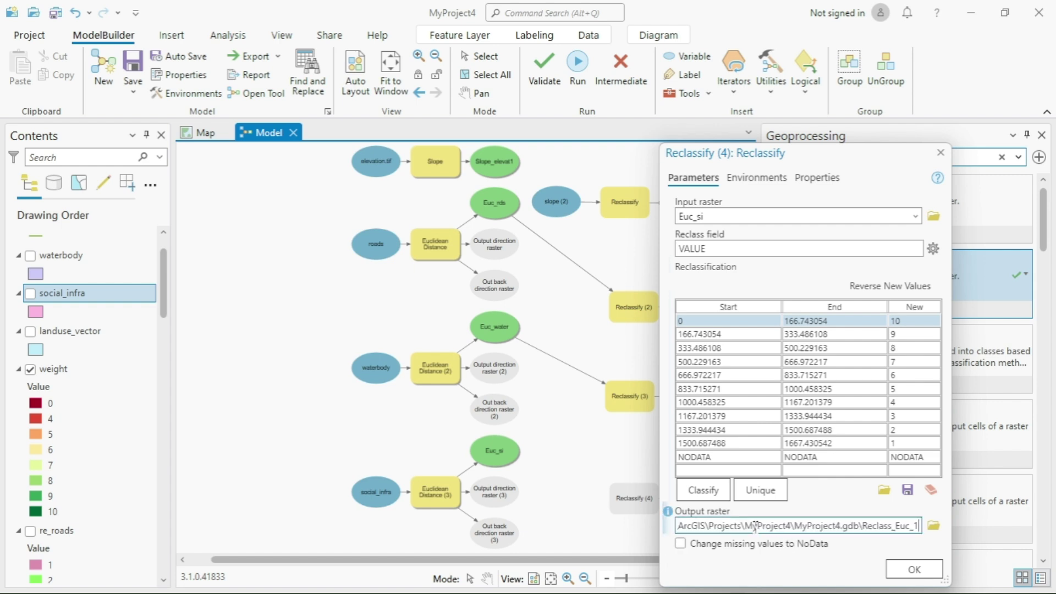
key("BackSpace")
key("BackSpace")
key("BackSpace")
key("BackSpace")
key("BackSpace")
key("BackSpace")
key("BackSpace")
key("BackSpace")
key("BackSpace")
key("BackSpace")
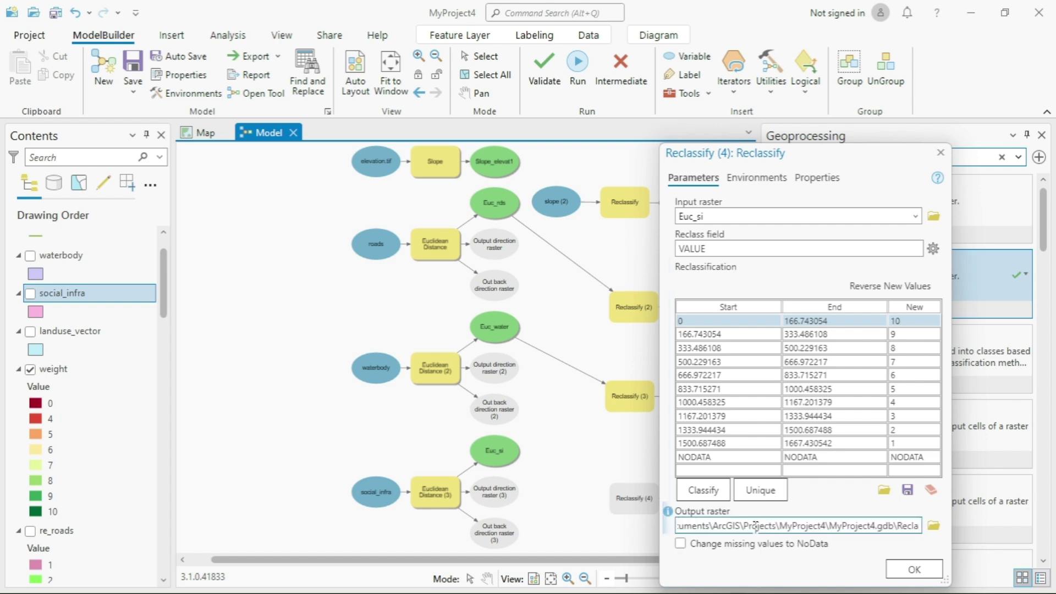
type("_")
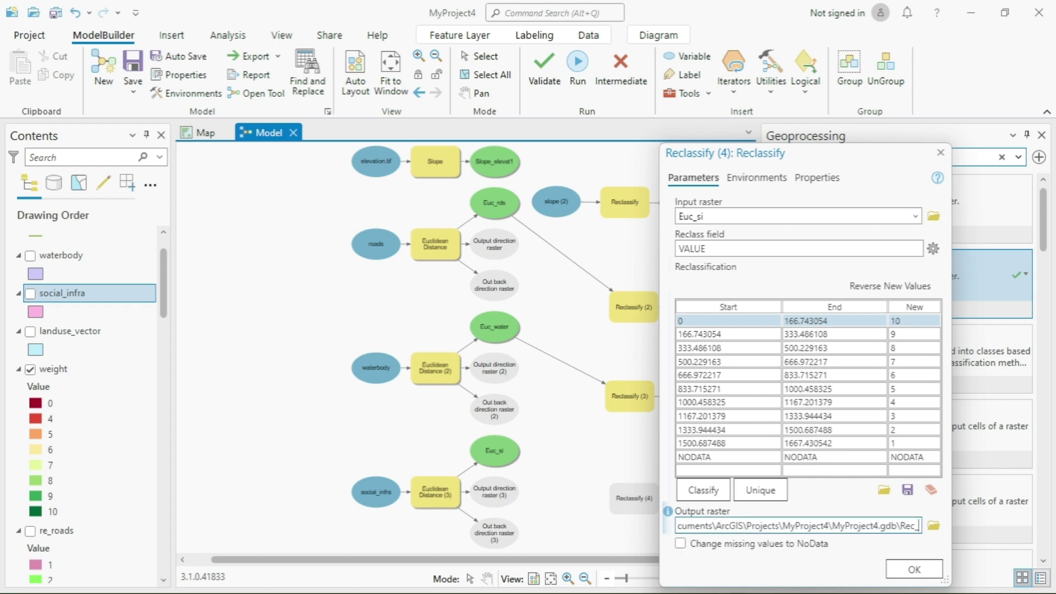
type("si")
left_click(906, 572)
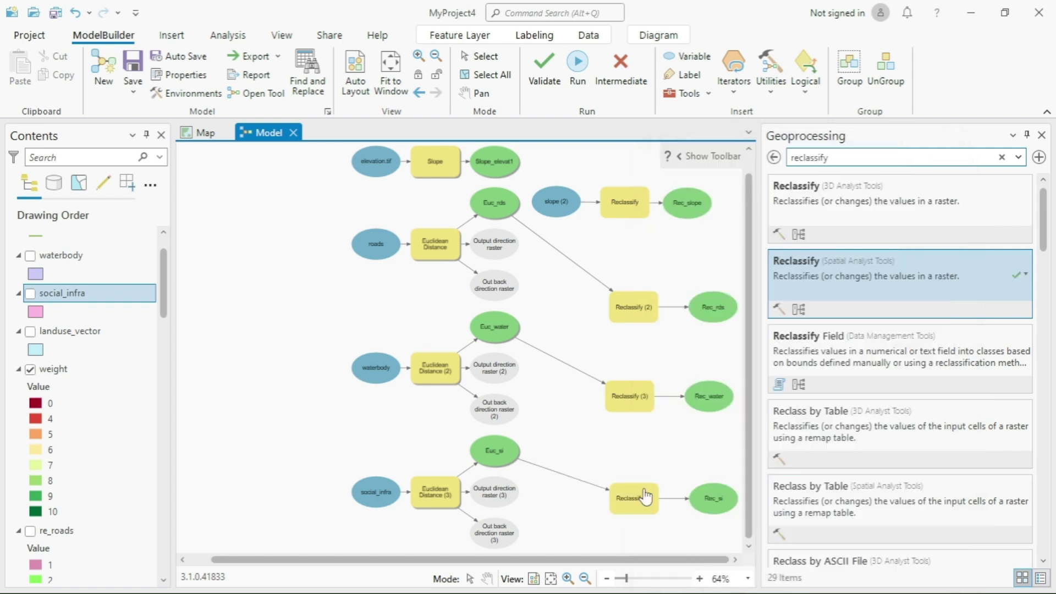
Step: Set the Reclassify (4) tool's processing extent and mask to landuse.tif, and apply the environment settings
right_click(643, 494)
left_click(681, 273)
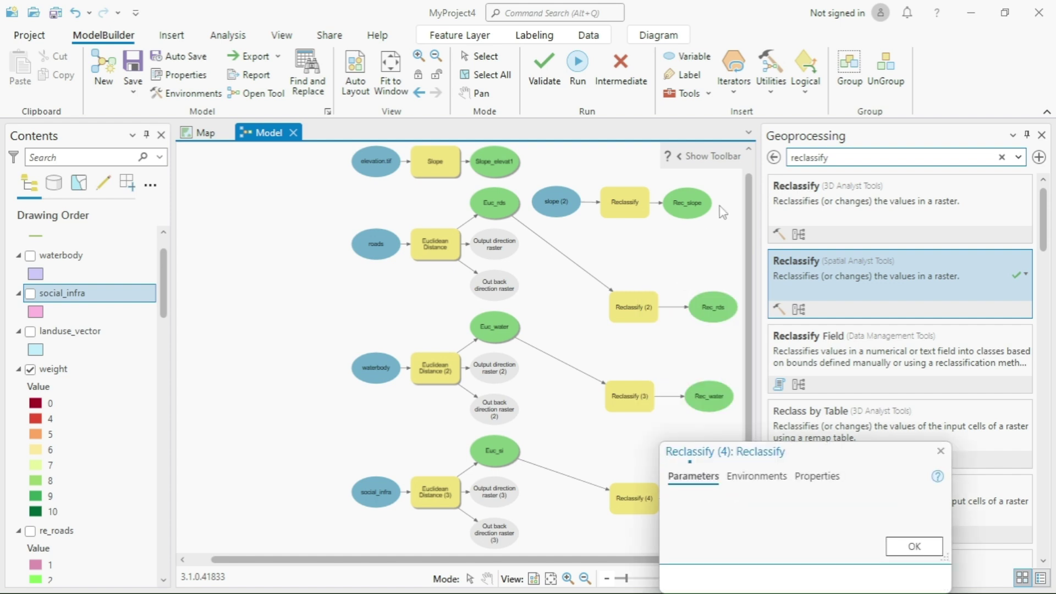
left_click(762, 185)
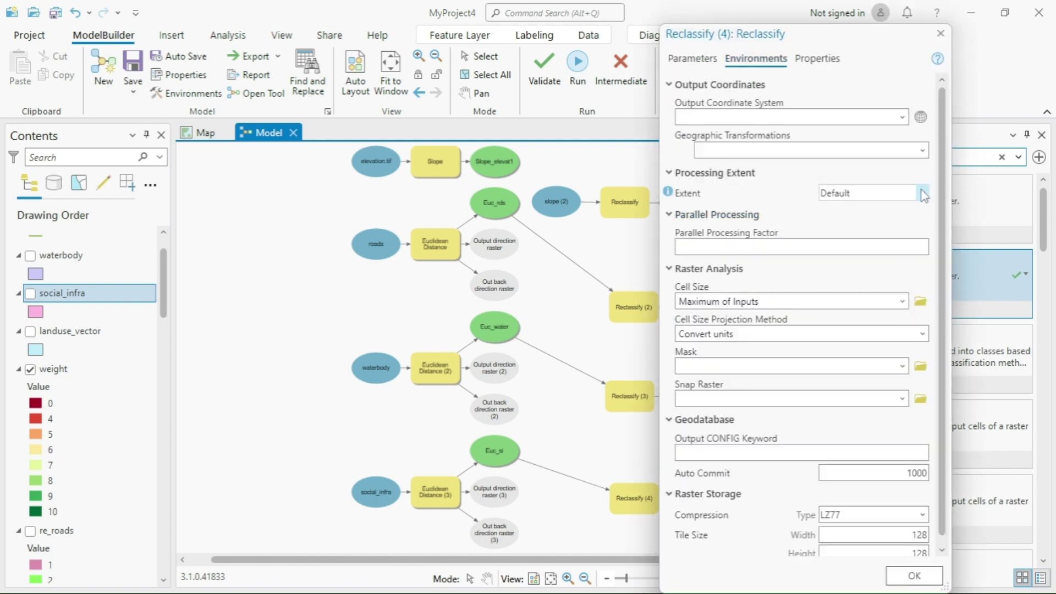
left_click(922, 193)
scroll(887, 300, "down", 5)
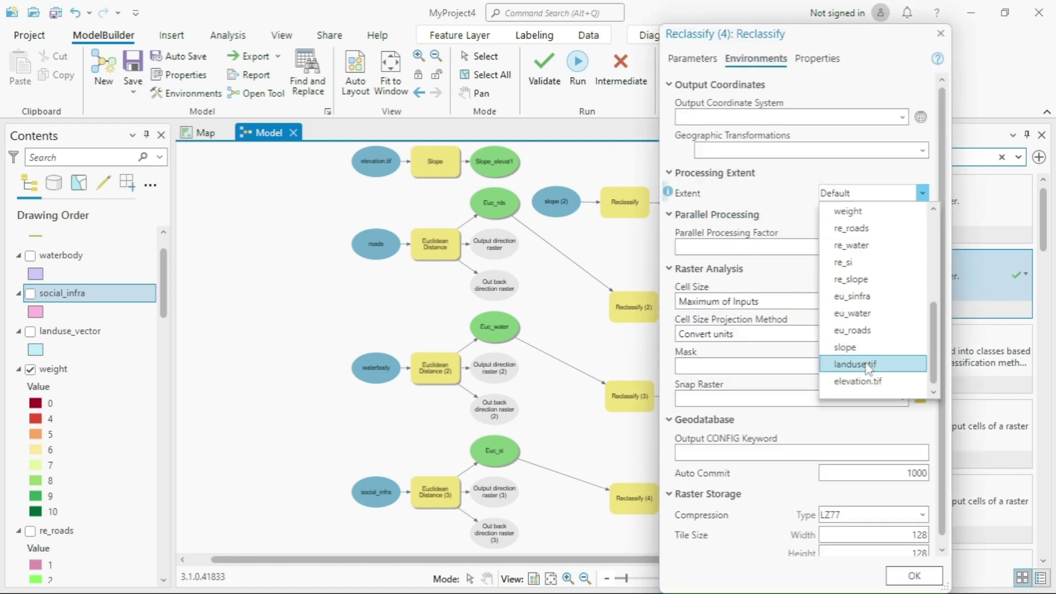
left_click(855, 364)
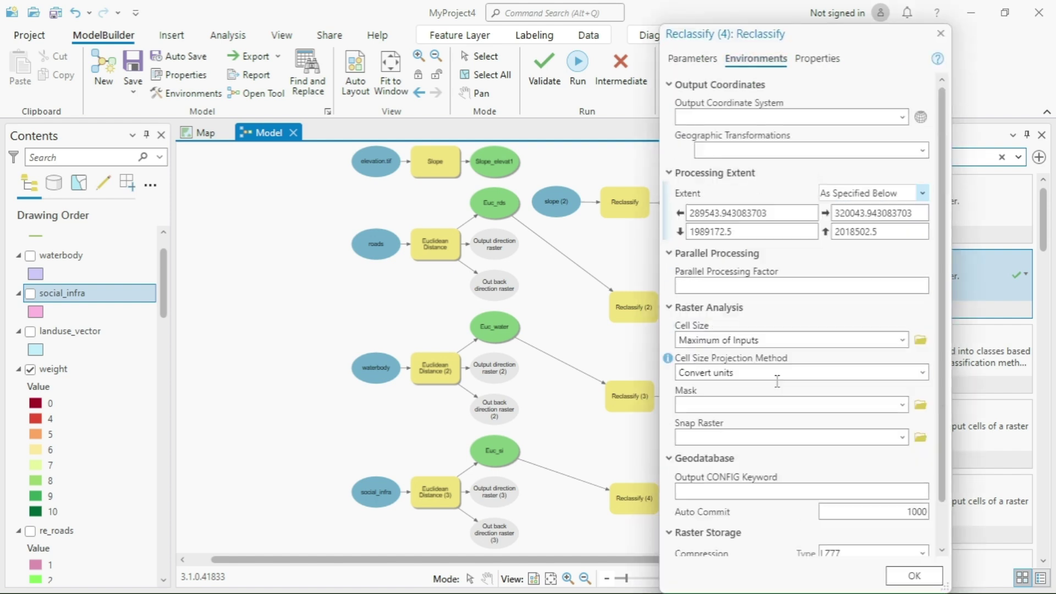
left_click(901, 405)
scroll(739, 342, "down", 3)
left_click(725, 362)
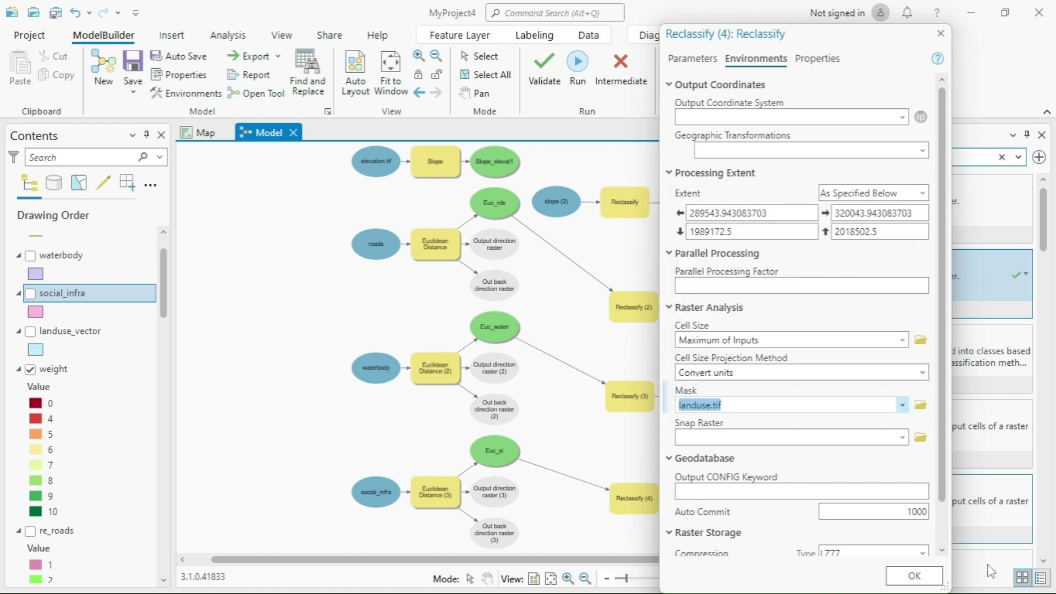
left_click(926, 574)
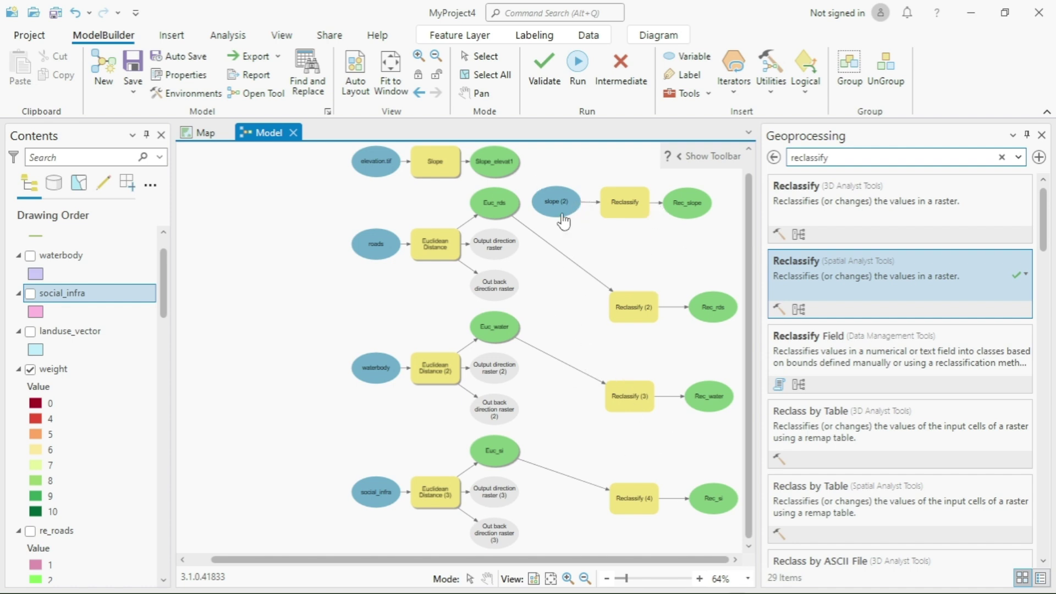
Step: Select all four Reclassify processes, run the model, and automatically lay out the diagram
left_click_drag(560, 173, 742, 548)
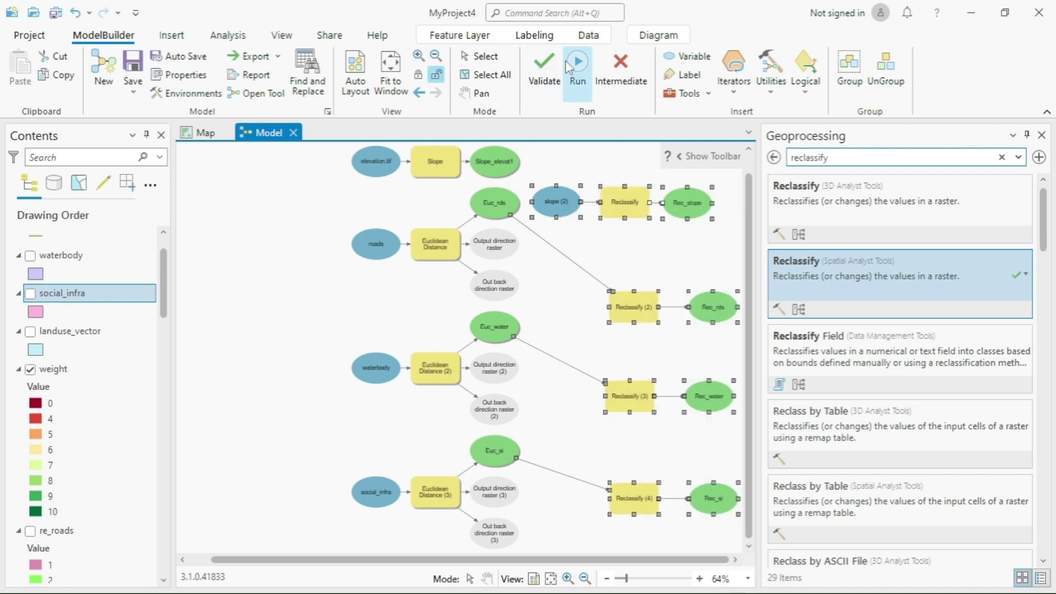
left_click(577, 62)
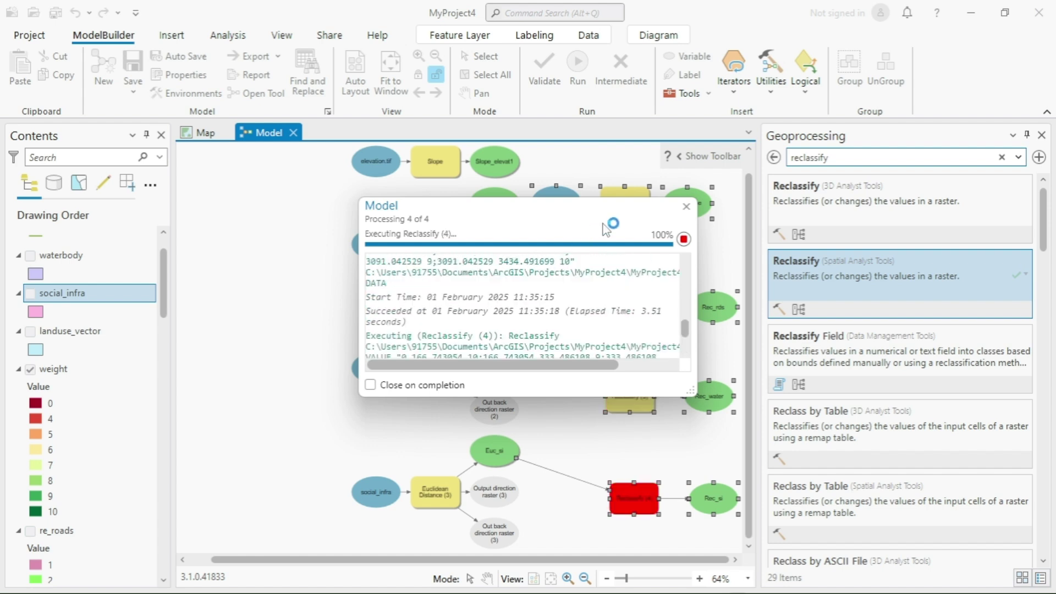
left_click(686, 206)
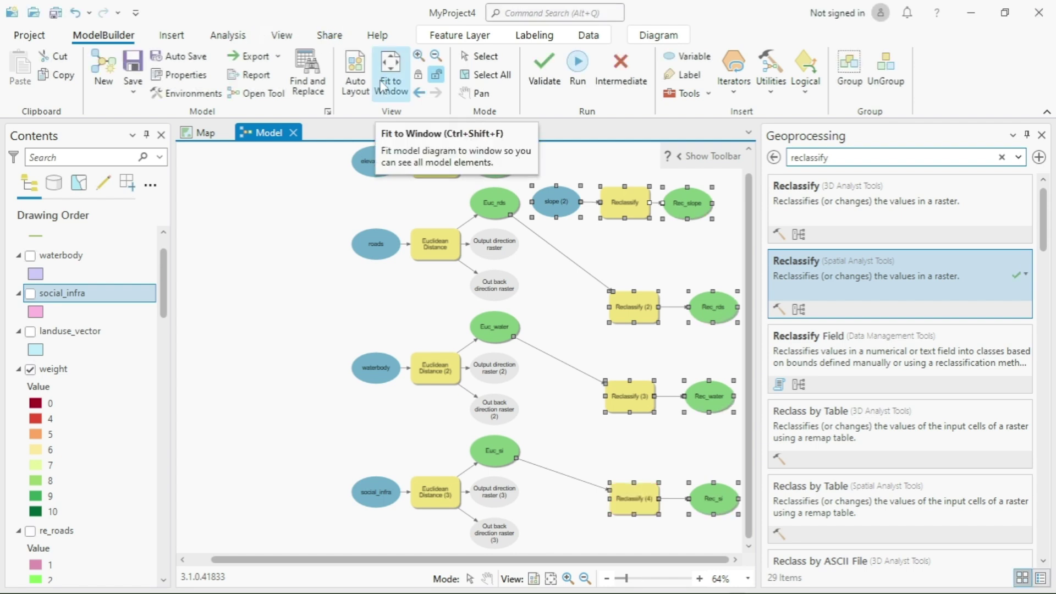
left_click(361, 87)
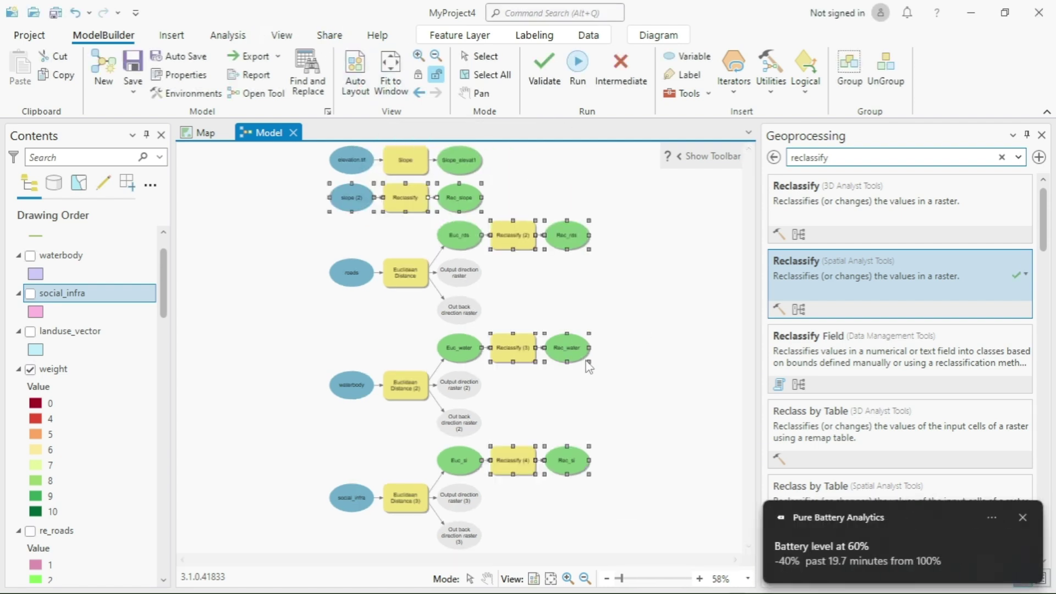
Step: Search the geoprocessing tools for "weight" and add the Spatial Analyst Weighted Overlay tool to the model beside the reclassified outputs
left_click(774, 158)
left_click(1002, 159)
type("weight")
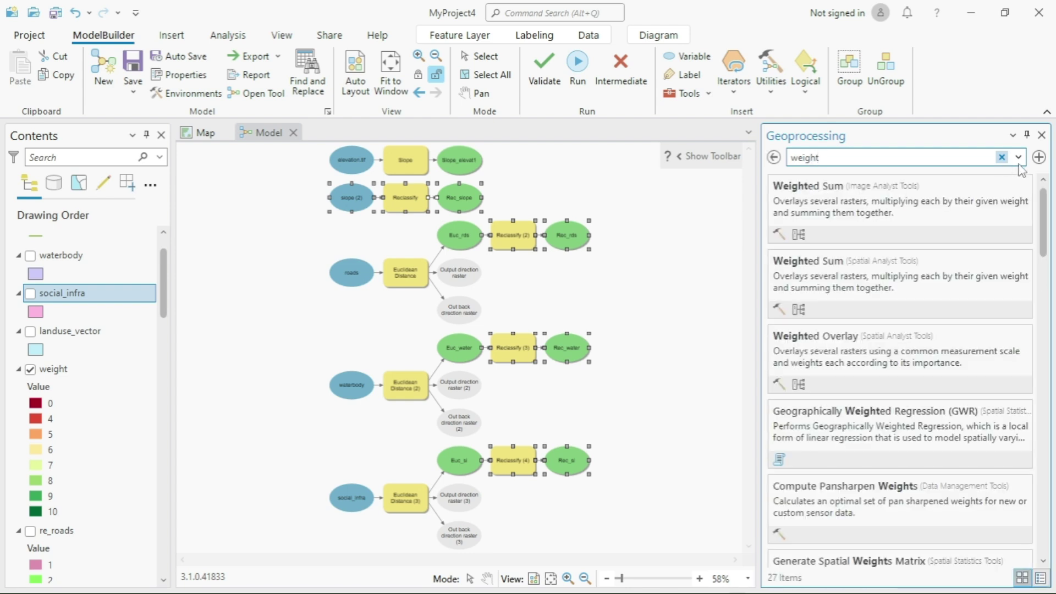
left_click(910, 337)
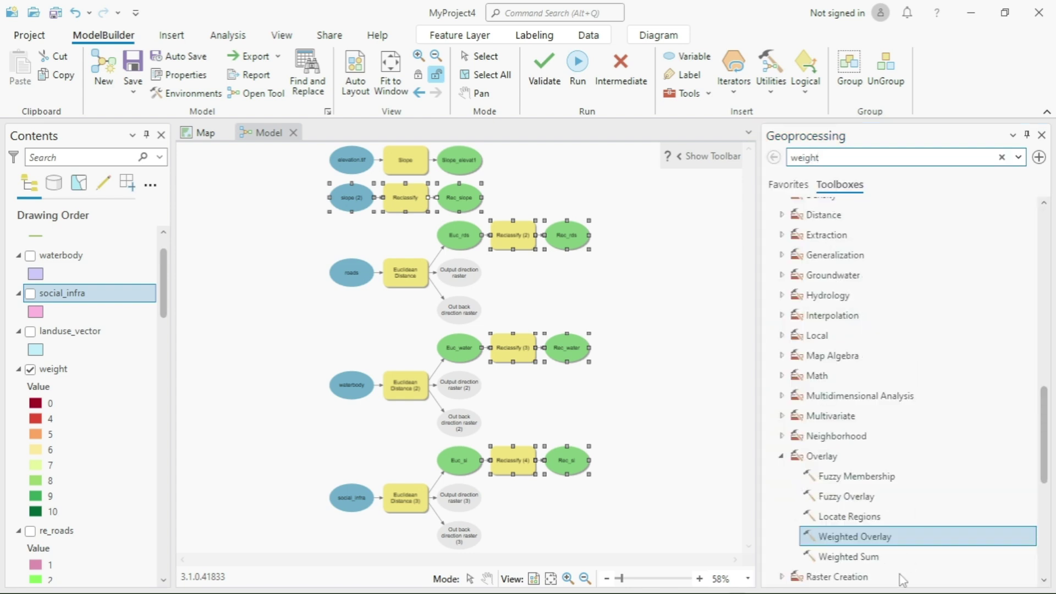
left_click_drag(895, 540, 850, 538)
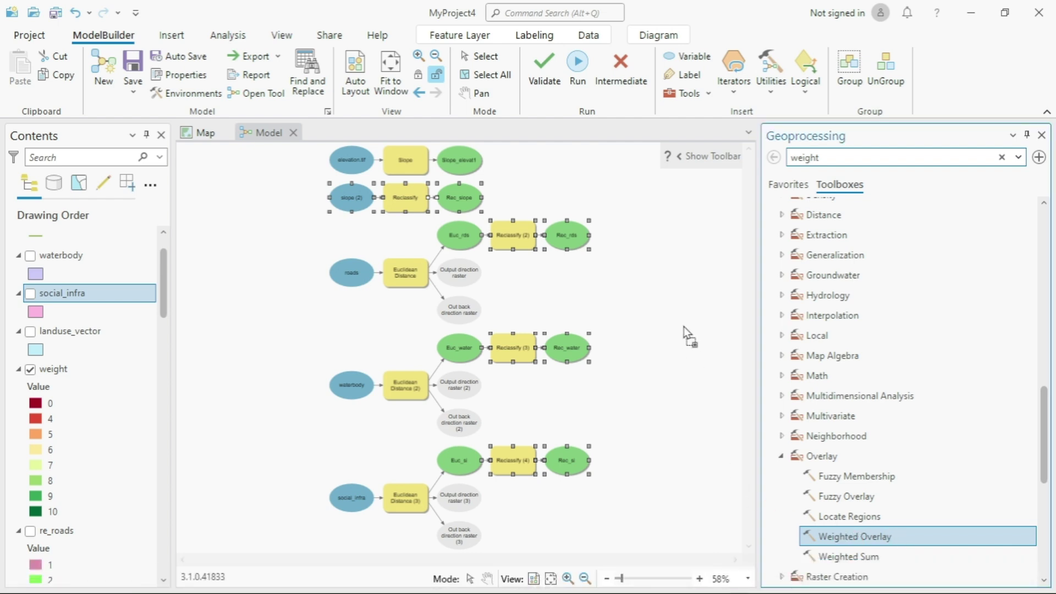
left_click_drag(685, 331, 699, 332)
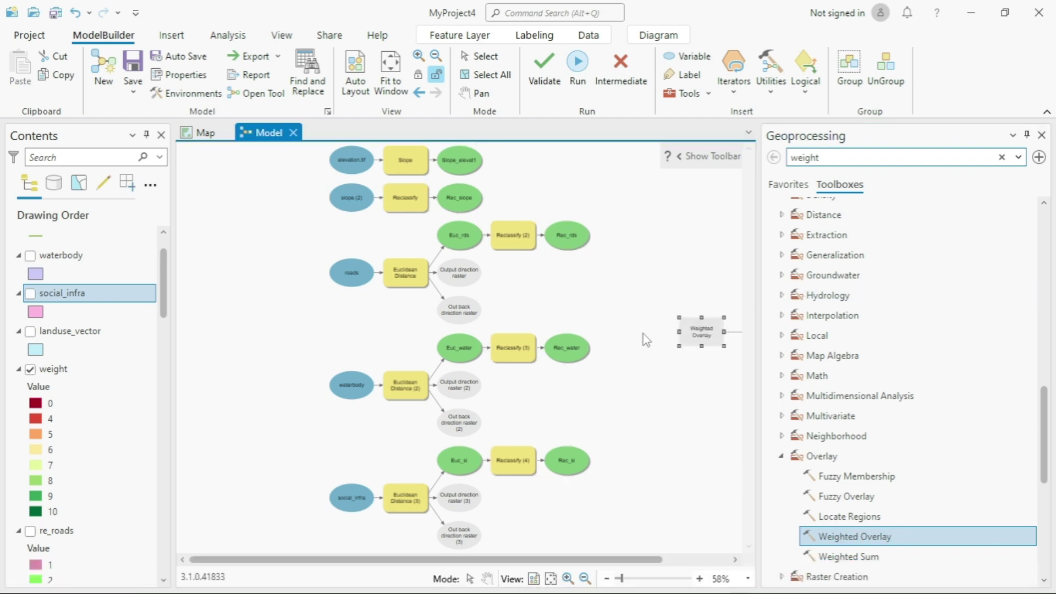
Step: Open the Weighted Overlay tool's parameters and add the landuse raster from disk to the weighted overlay table
right_click(696, 333)
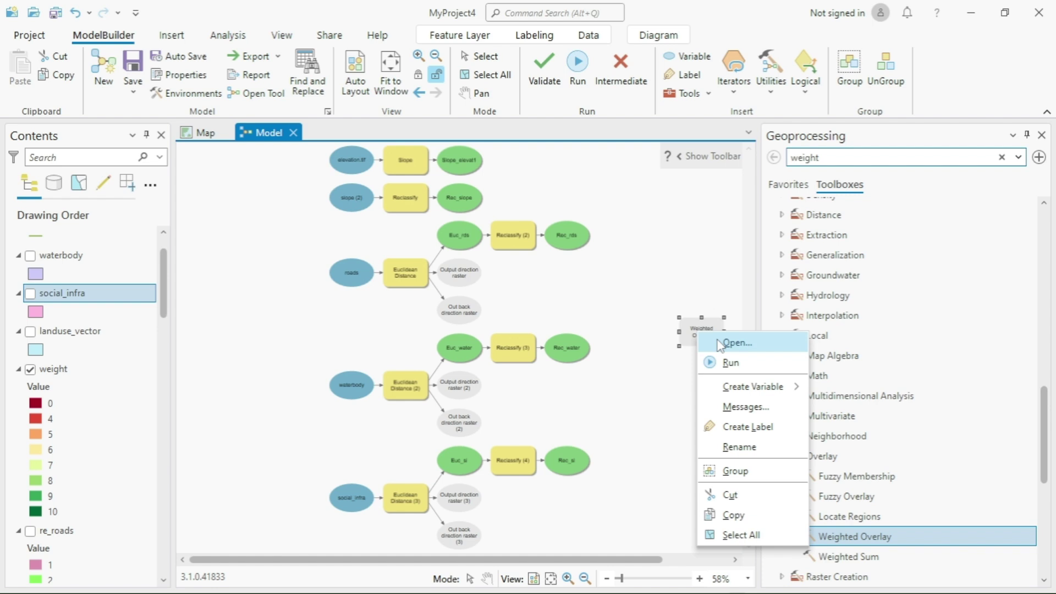
left_click(719, 344)
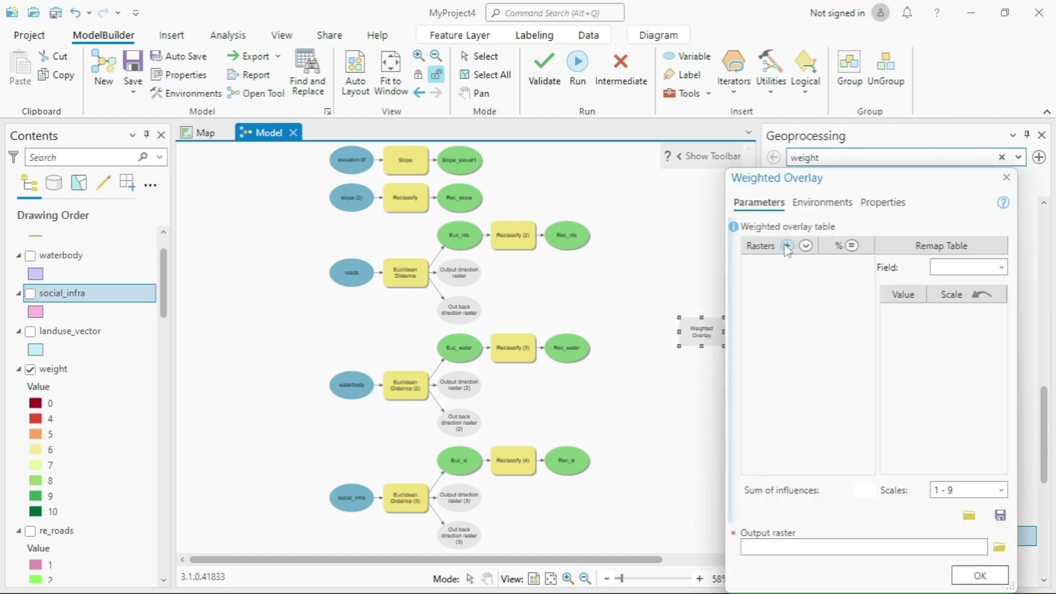
left_click(787, 246)
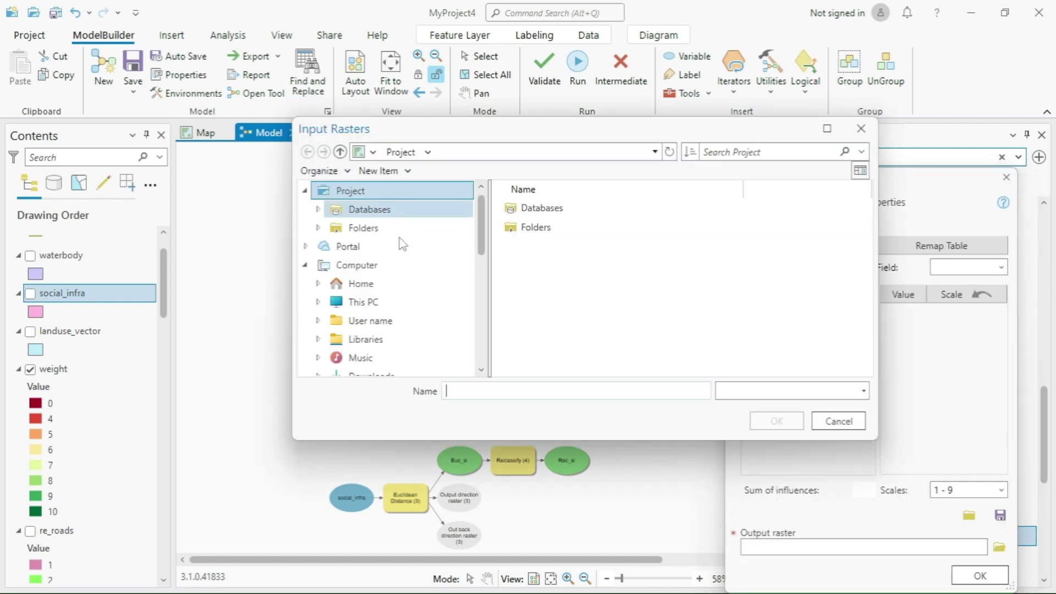
scroll(390, 258, "down", 3)
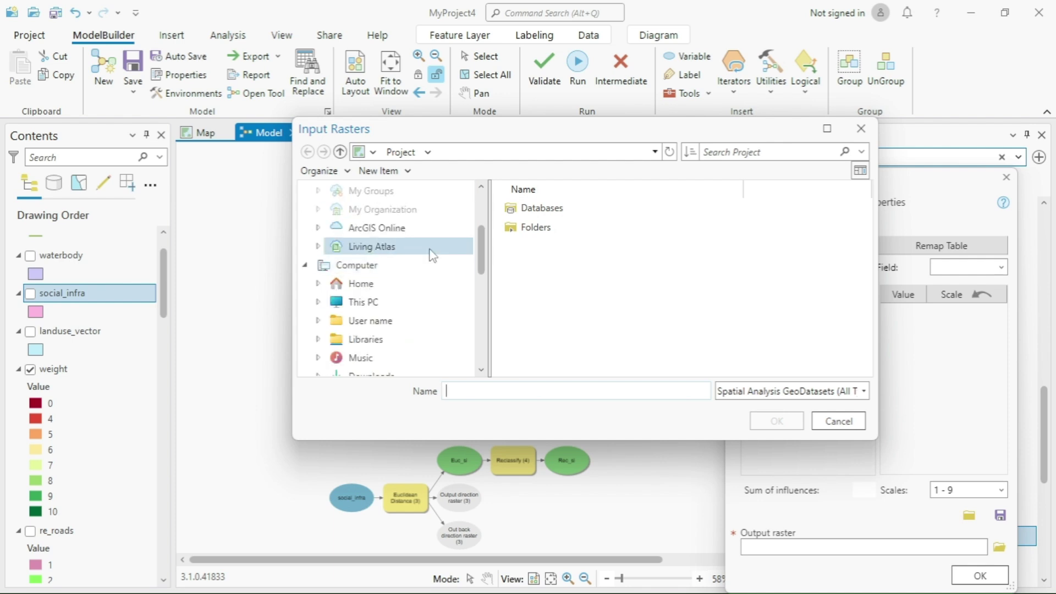
scroll(331, 249, "down", 3)
scroll(395, 278, "down", 4)
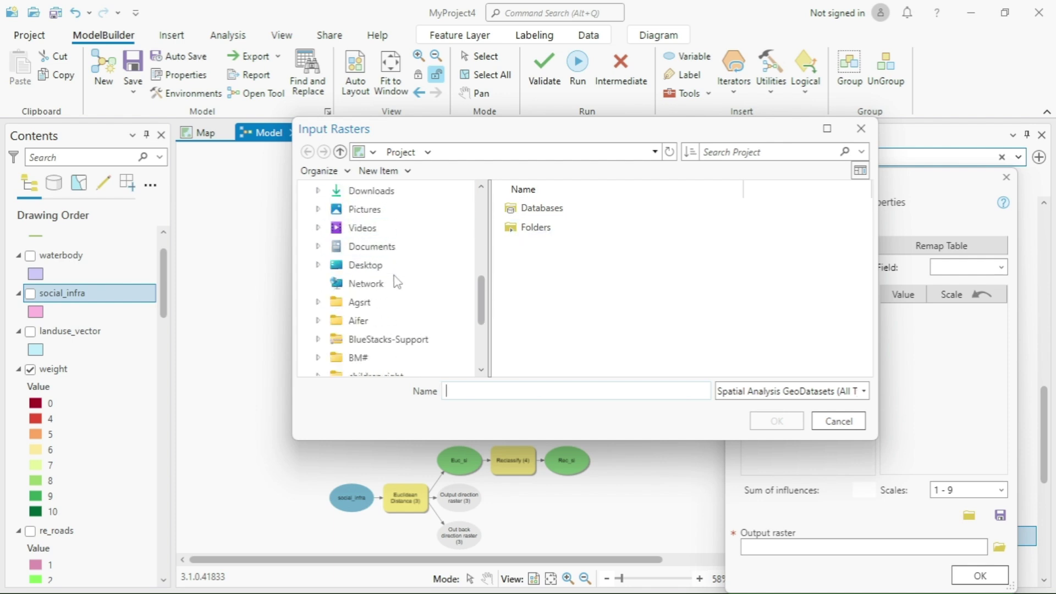
left_click(382, 266)
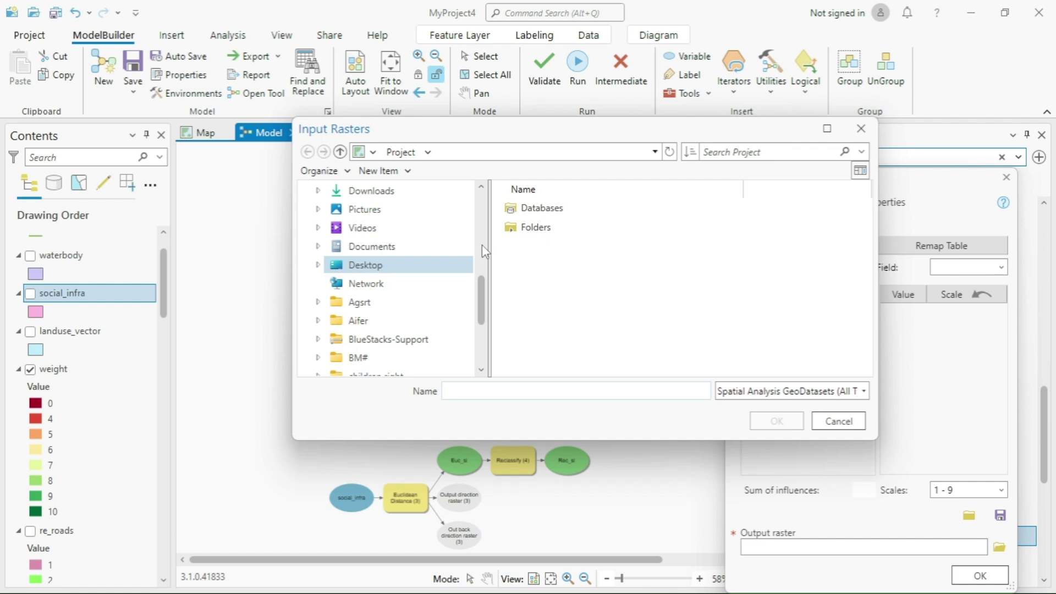
double_click(569, 213)
scroll(583, 295, "down", 1)
left_click(552, 346)
double_click(552, 346)
left_click(548, 265)
double_click(548, 265)
left_click(549, 226)
left_click(779, 421)
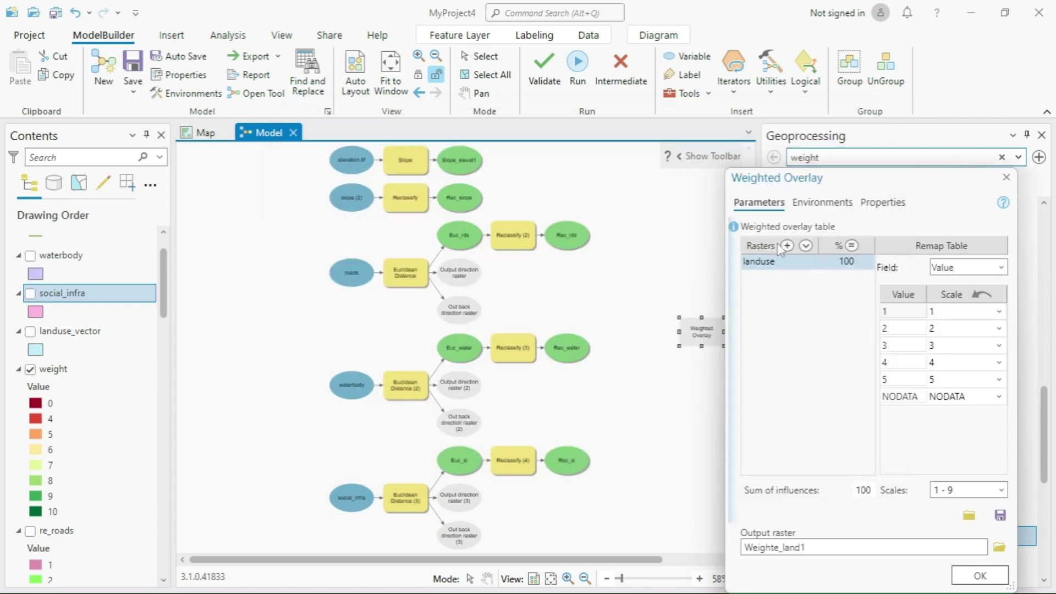
Step: Add the Rec_slope, Rec_rds, Rec_water and Rec_si model variables to the weighted overlay table and set the evaluation scale to 1 - 10
left_click(806, 245)
scroll(775, 379, "down", 4)
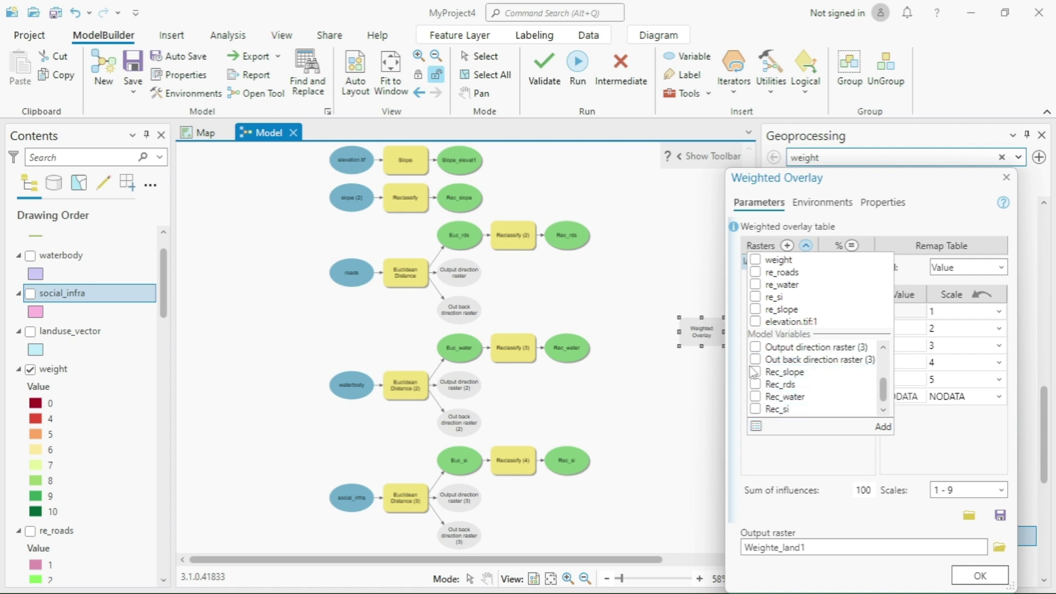
left_click(755, 384)
left_click(755, 408)
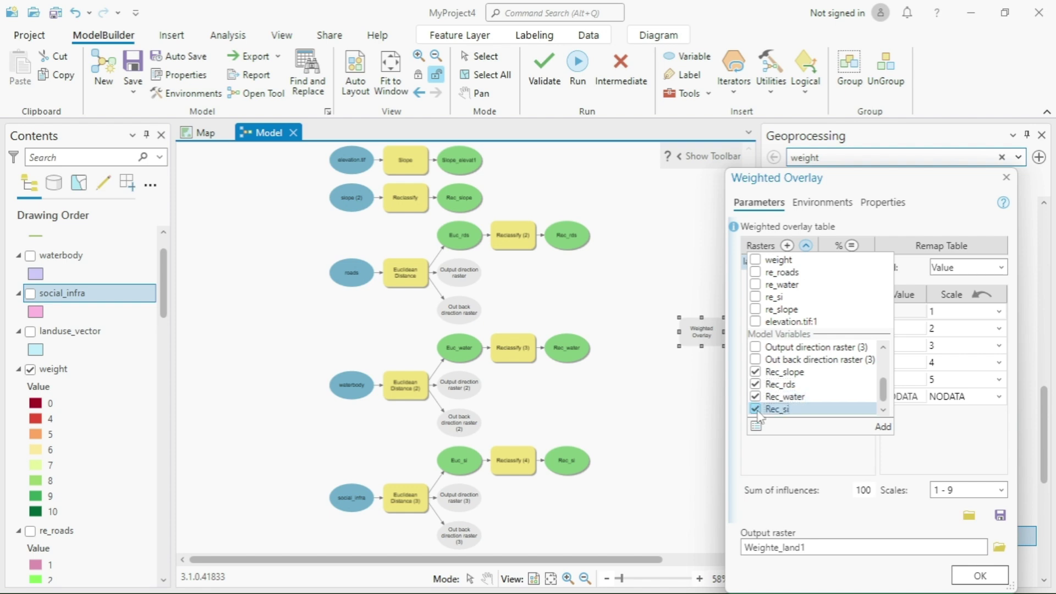
left_click(881, 427)
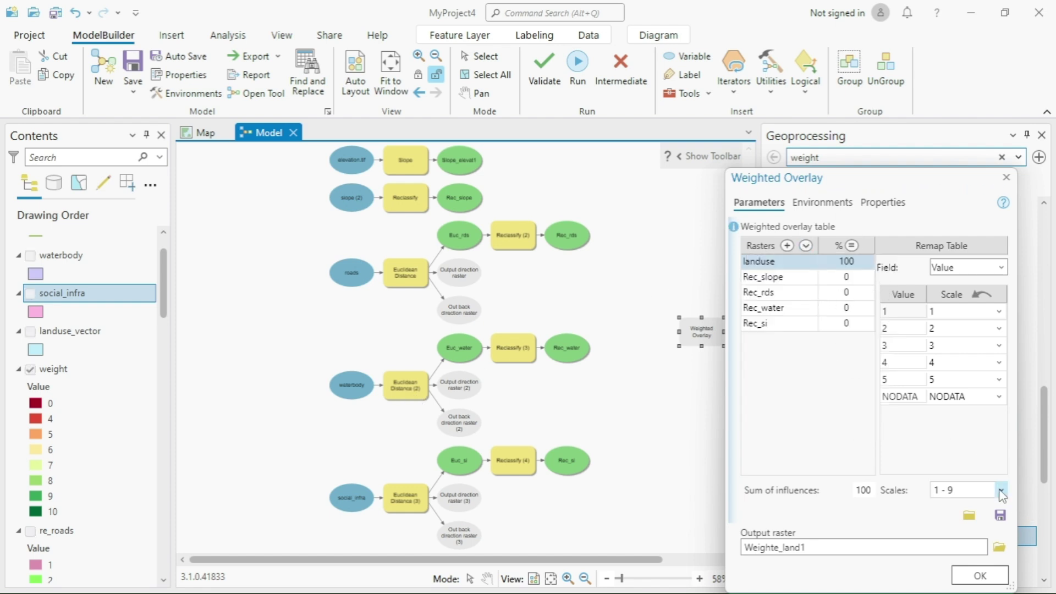
left_click(967, 490)
left_click(966, 519)
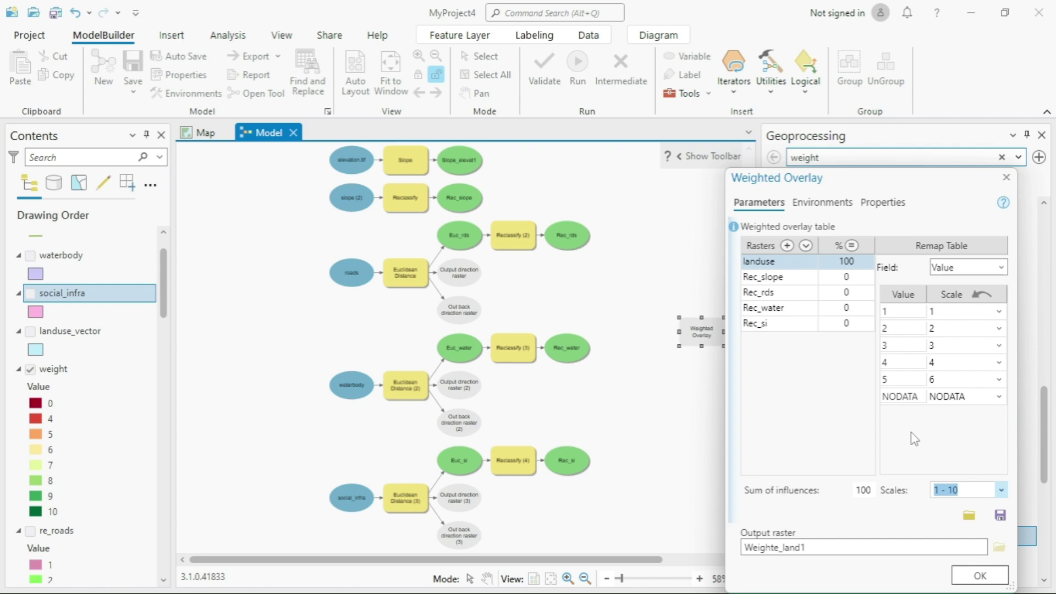
Step: In the landuse raster's remap table, set the scale of value 5 to 10 and of value 4 to 8
left_click(782, 266)
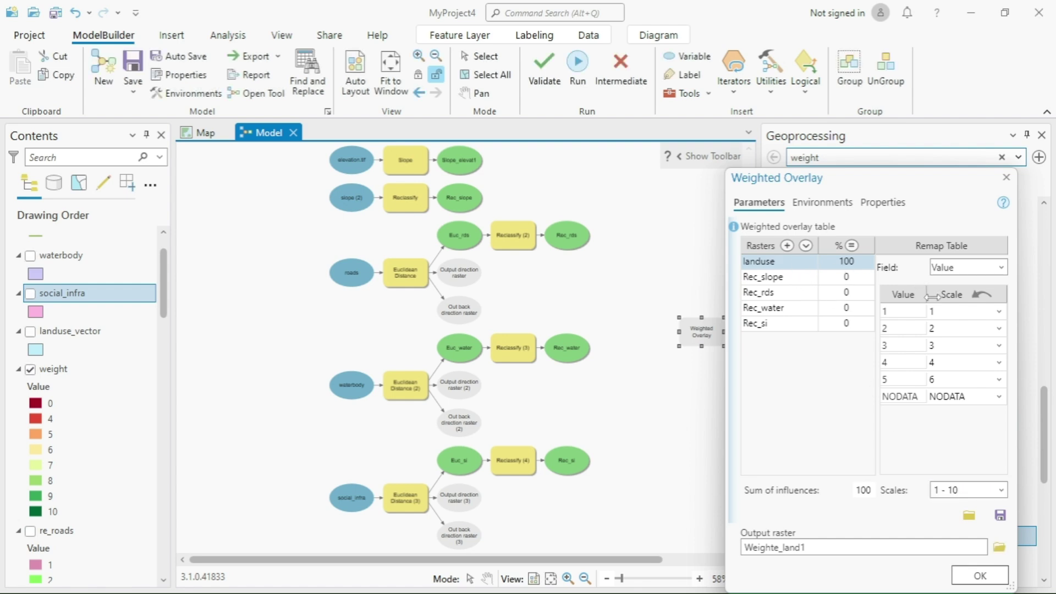
left_click(998, 380)
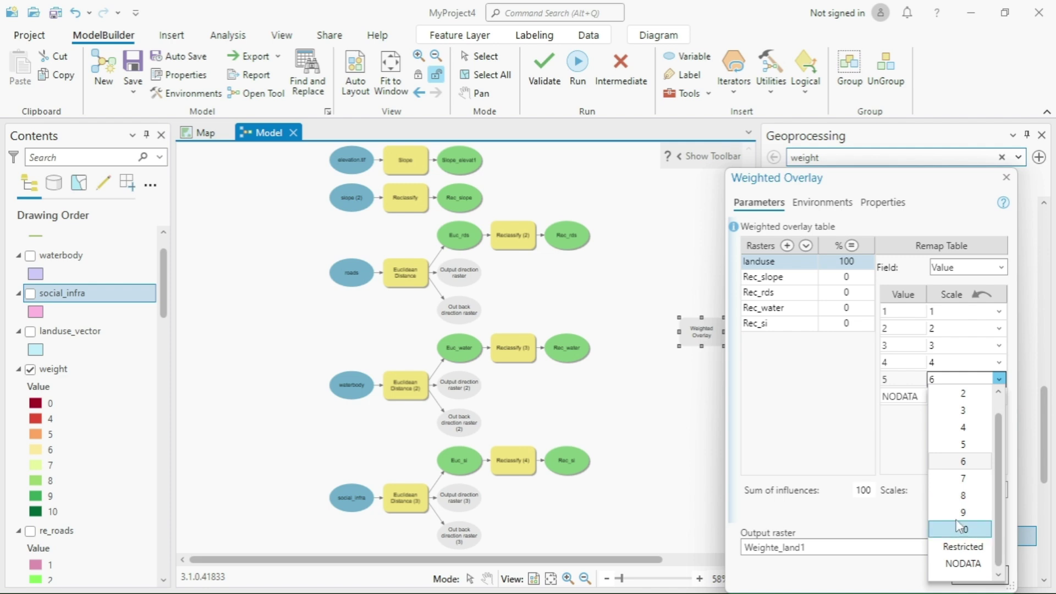
left_click(960, 527)
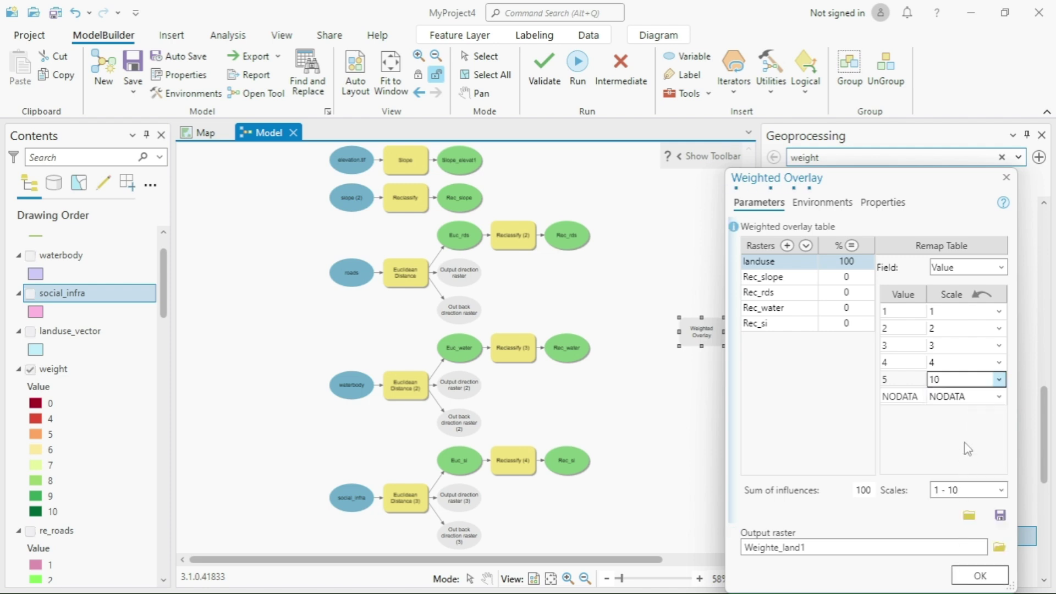
left_click(999, 362)
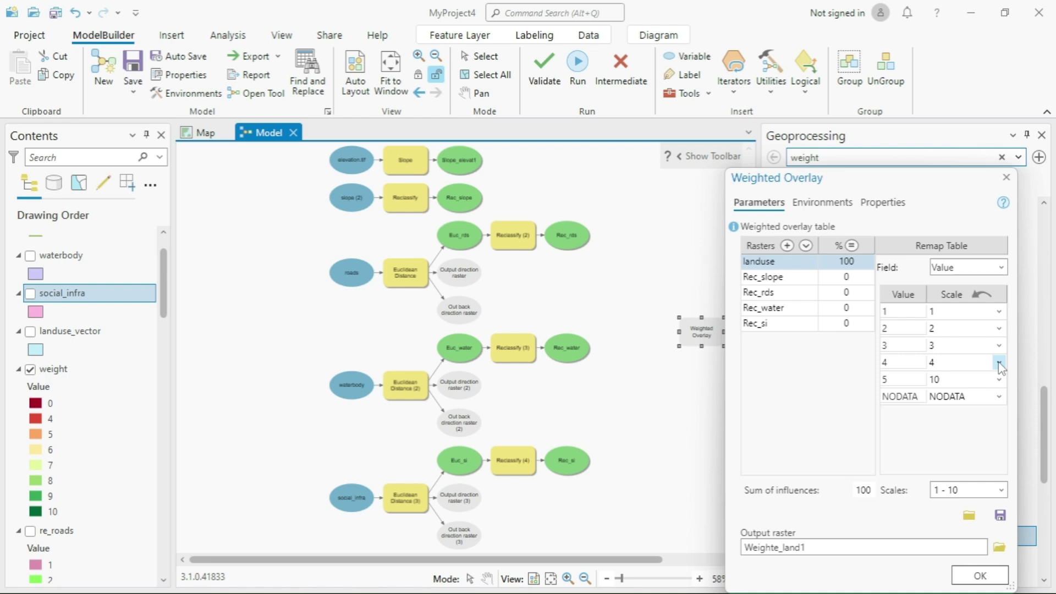
left_click(999, 362)
left_click(970, 482)
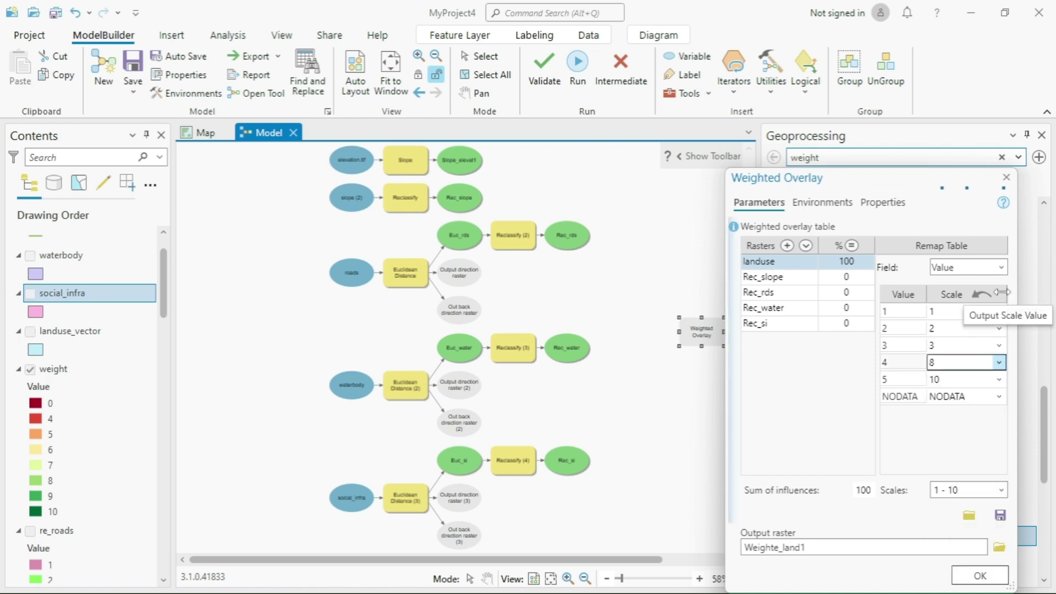
Step: Set the landuse scale to 1 for value 3, 5 for value 2 and 4 for value 1
left_click(999, 345)
scroll(975, 357, "up", 1)
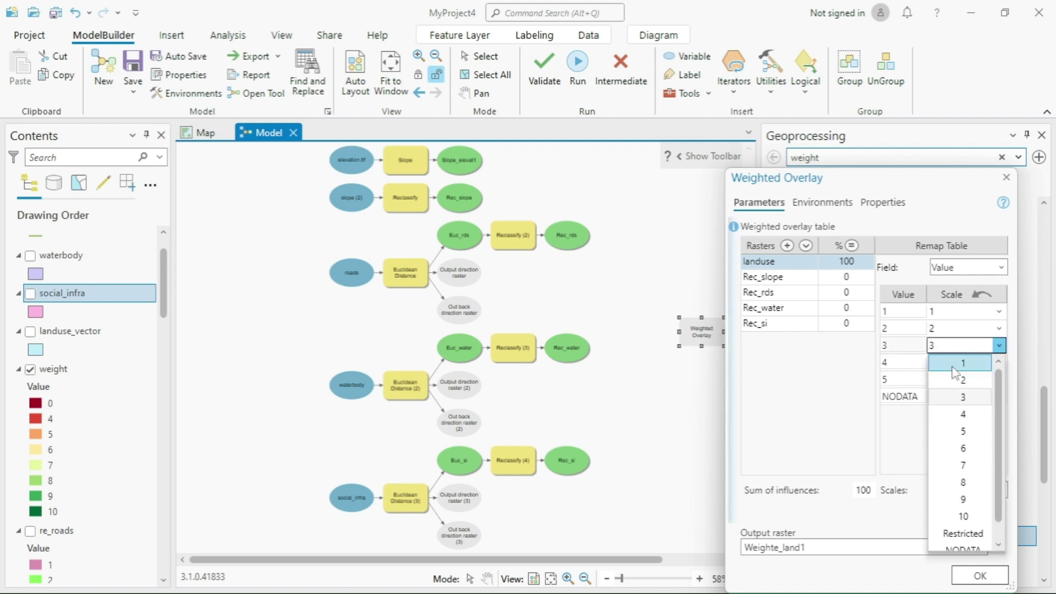
left_click(957, 363)
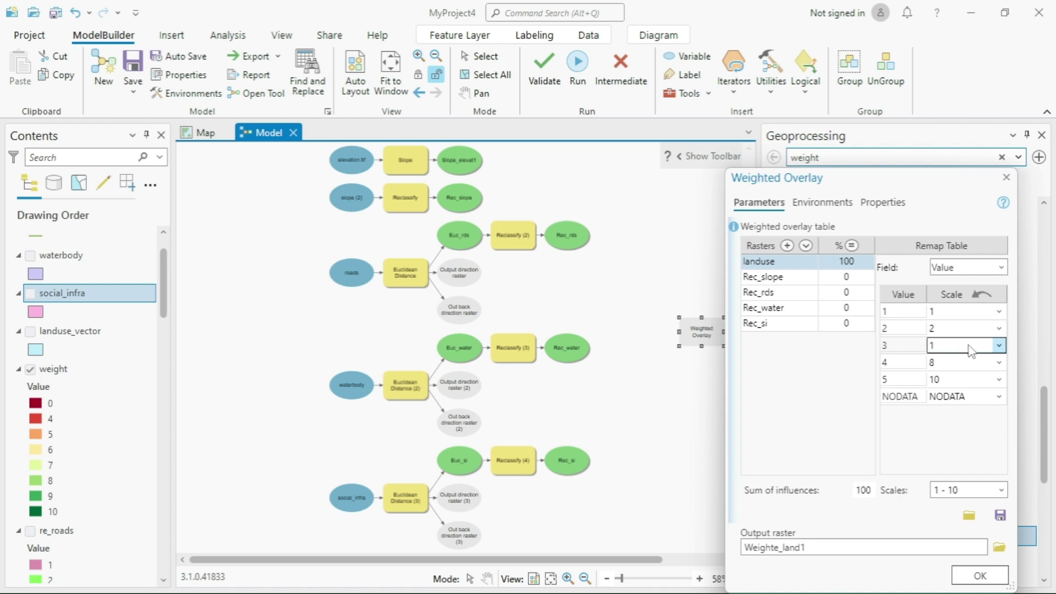
left_click(999, 328)
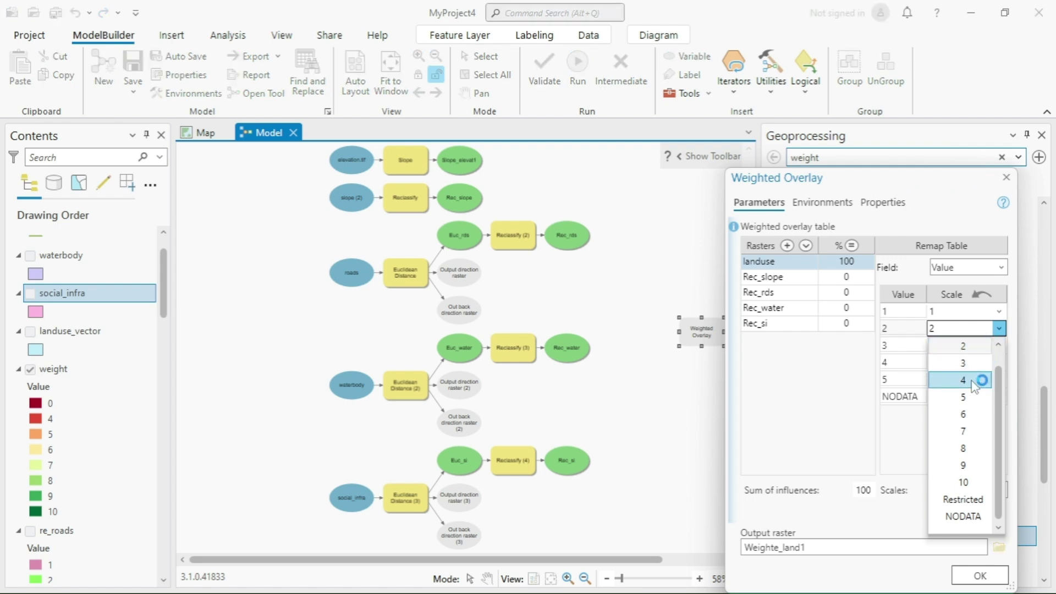
left_click(998, 328)
left_click(985, 402)
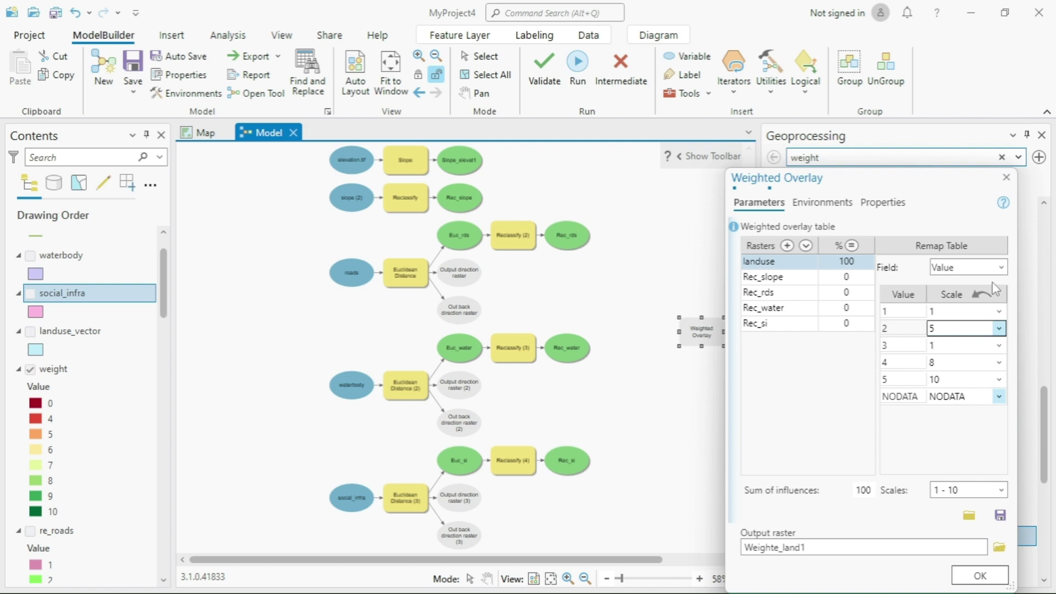
left_click(997, 313)
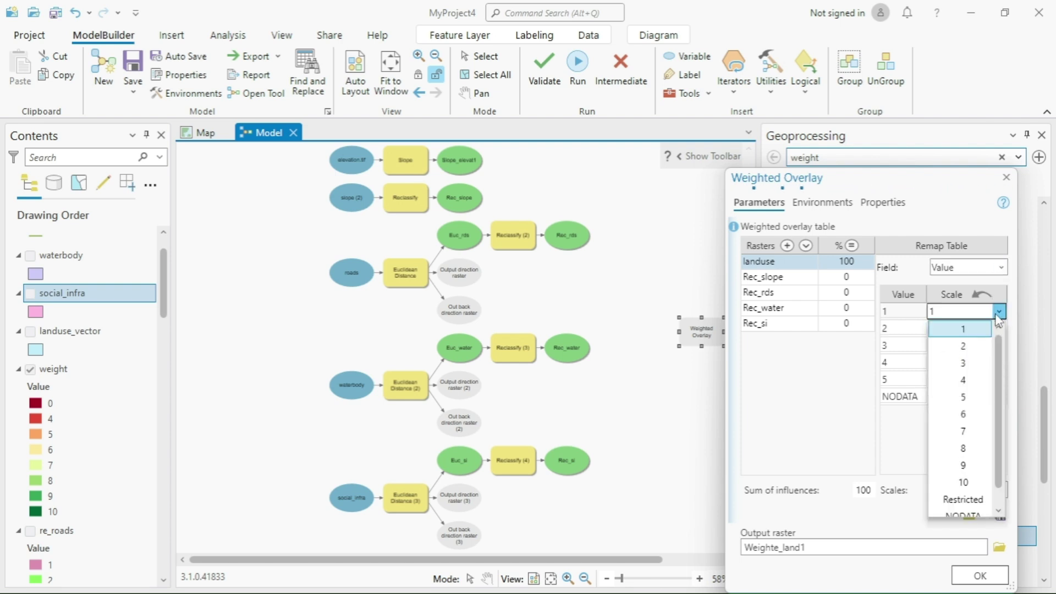
left_click(972, 380)
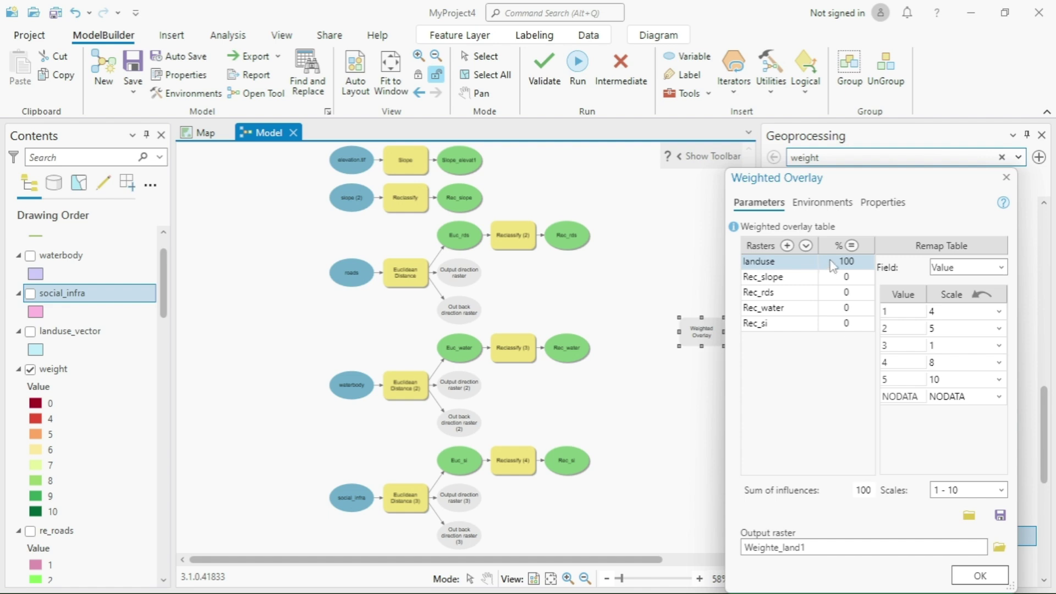
Step: Set the influence percentages to 35 for landuse and 10 for Rec_slope
left_click(847, 262)
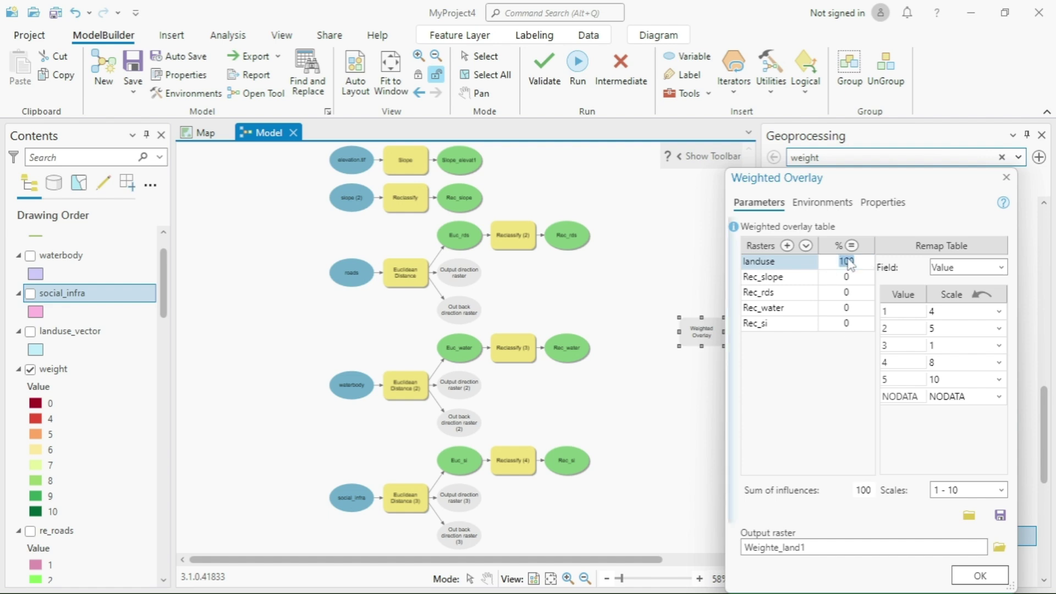
type("35")
left_click(857, 281)
left_click(858, 281)
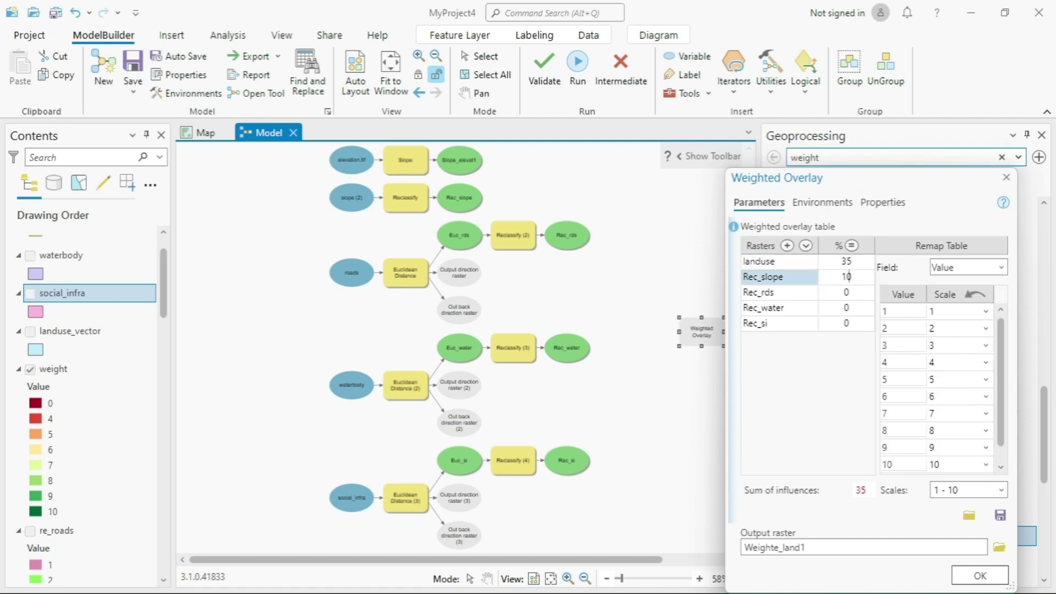
type("10")
Step: Set the influence percentage of Rec_rds to 25
left_click(849, 295)
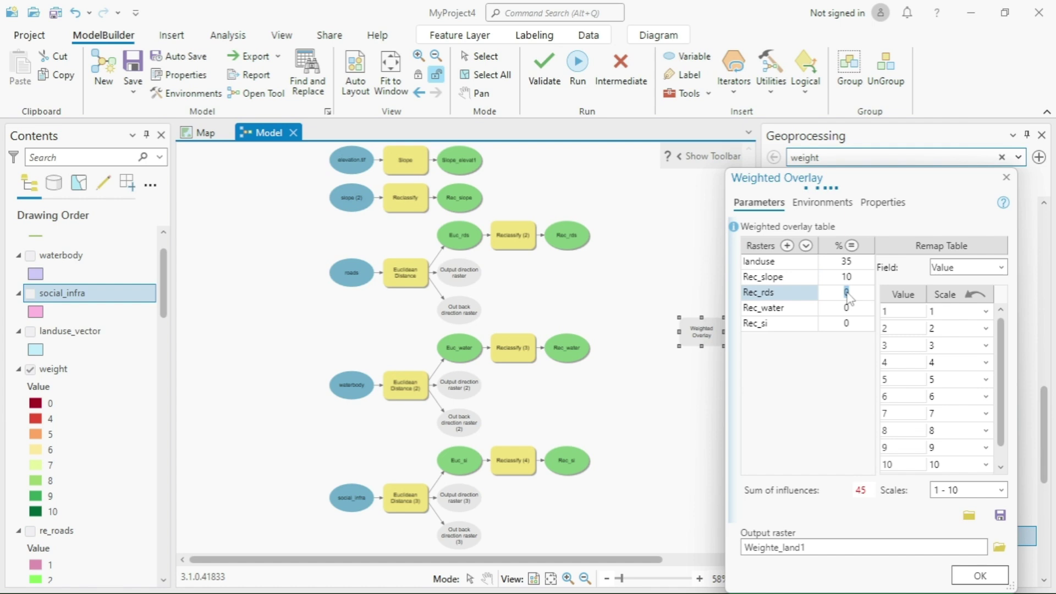
type("25")
left_click(865, 301)
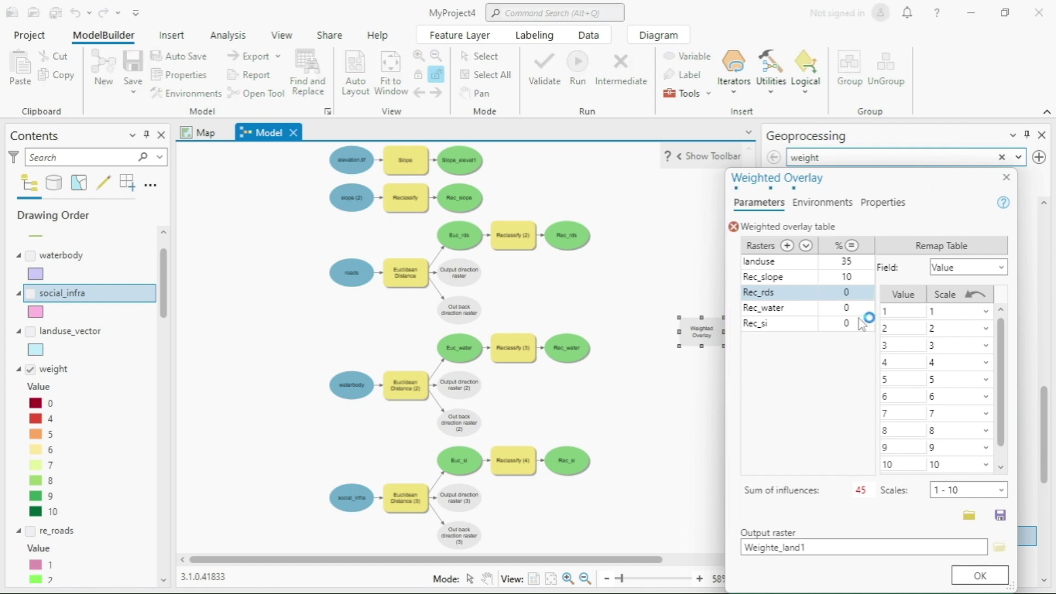
left_click(867, 308)
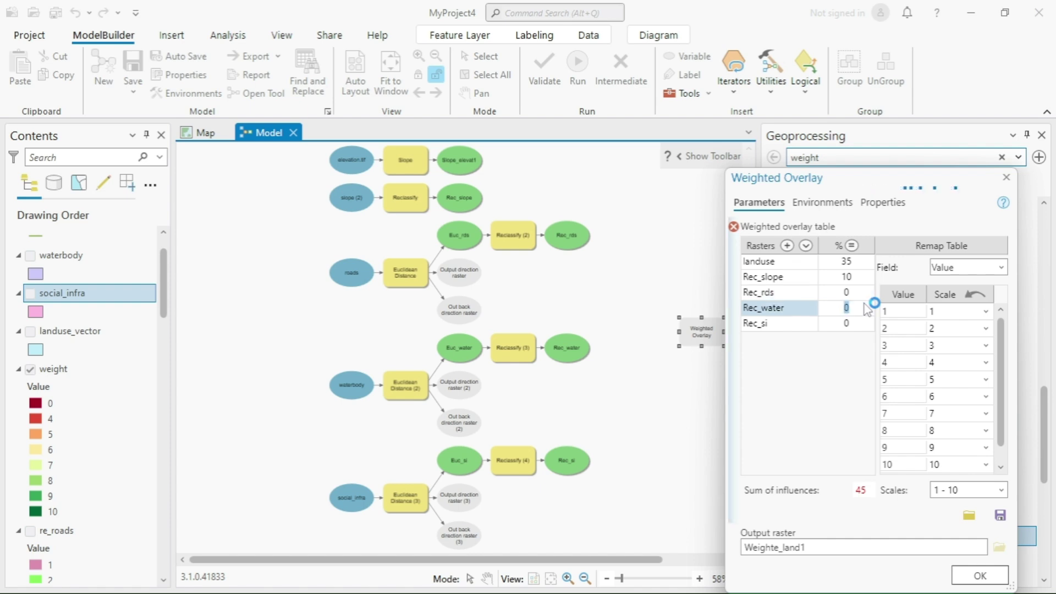
left_click(867, 293)
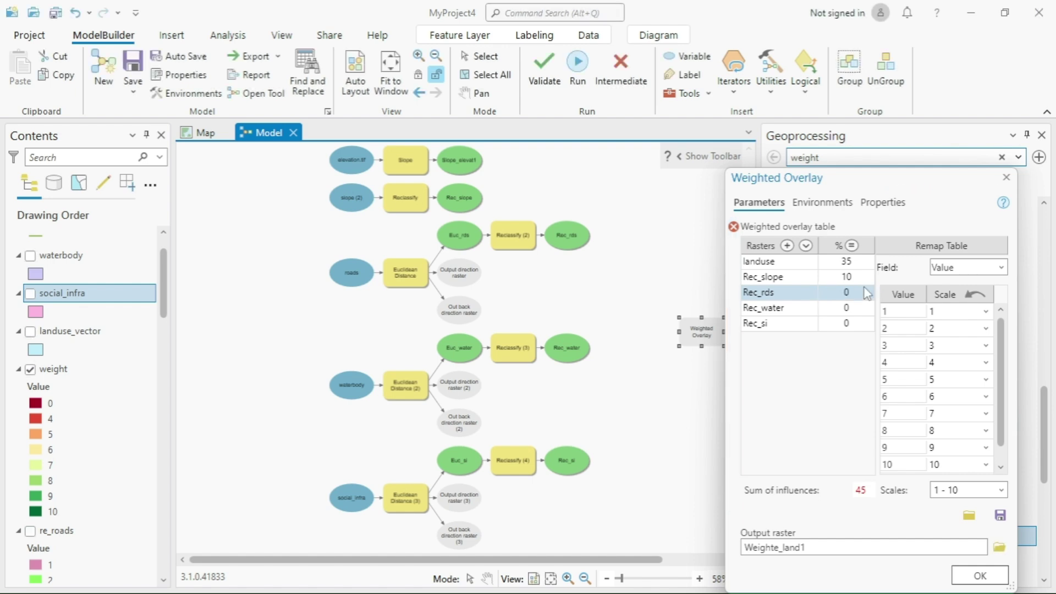
left_click(859, 286)
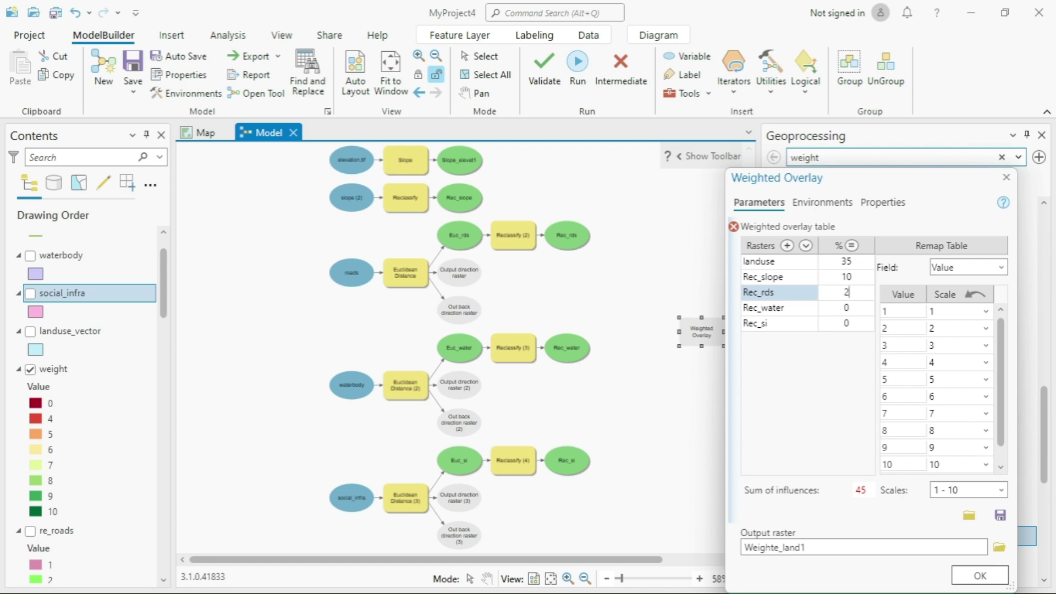
type("25")
Step: Set the influence percentages to 10 for Rec_water and 20 for Rec_si
left_click(871, 311)
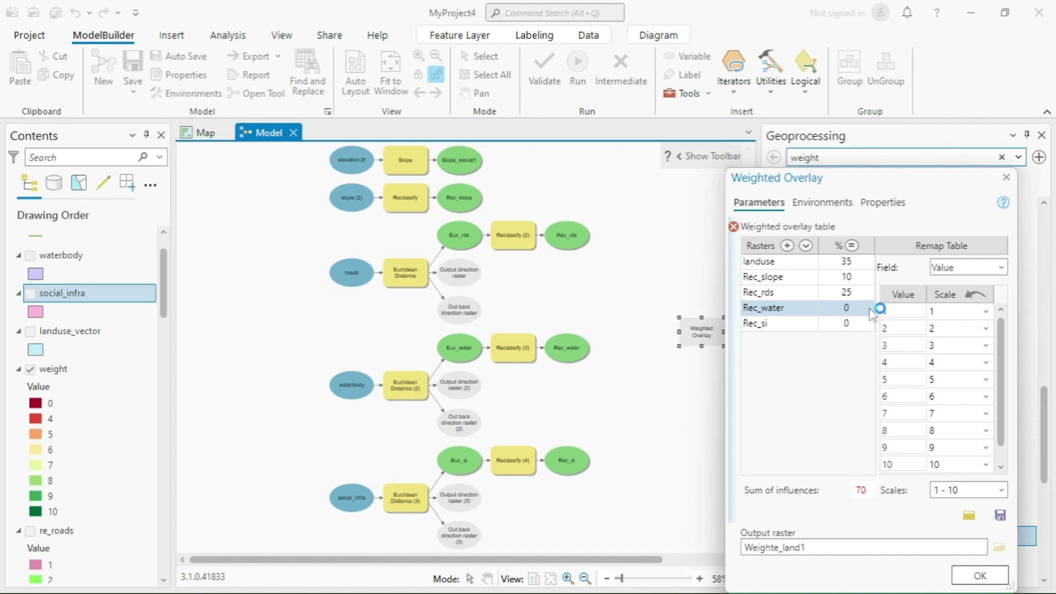
left_click(850, 309)
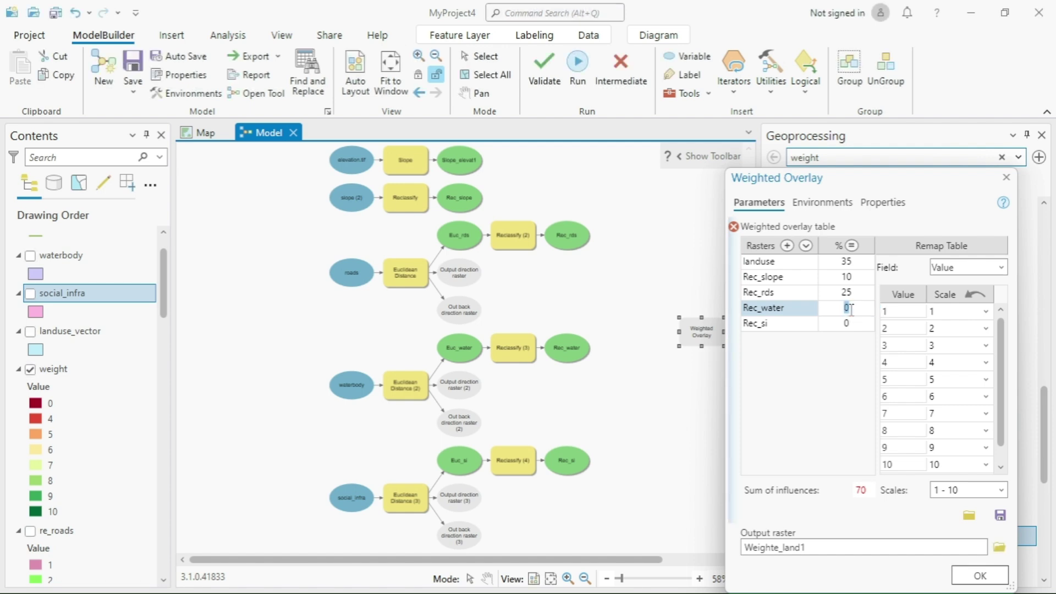
type("1")
left_click(831, 328)
left_click(830, 324)
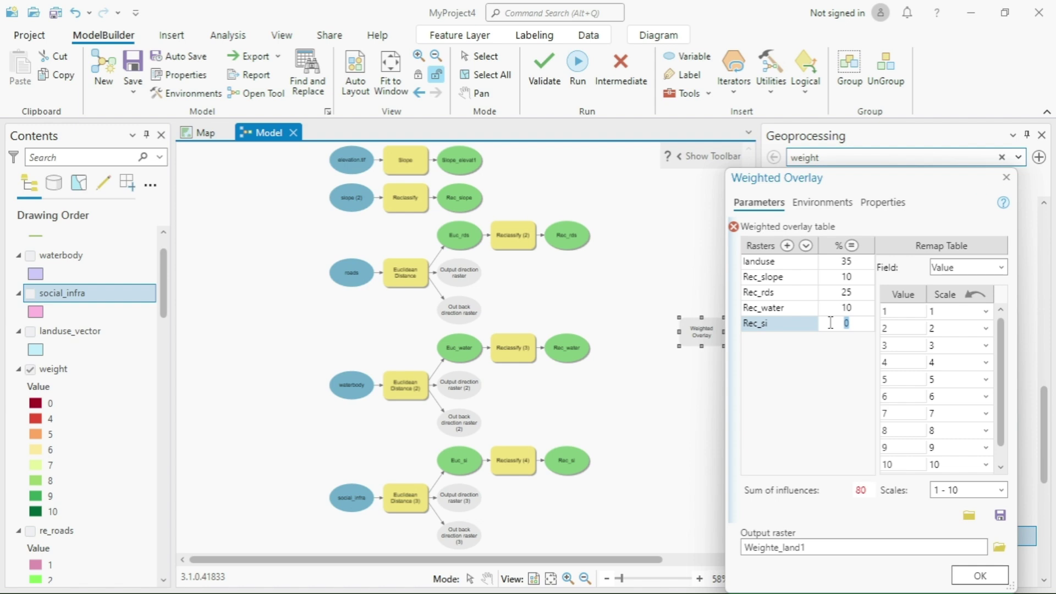
type("20")
left_click(836, 394)
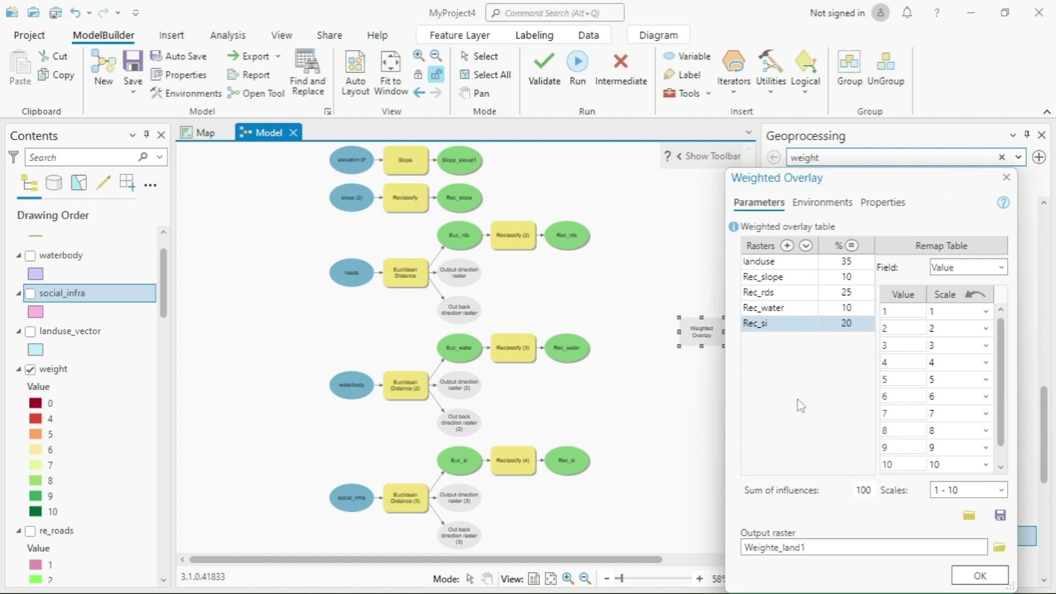
Step: Set the scale of values 1, 2 and 3 to Restricted in the Rec_slope remap table
left_click(773, 280)
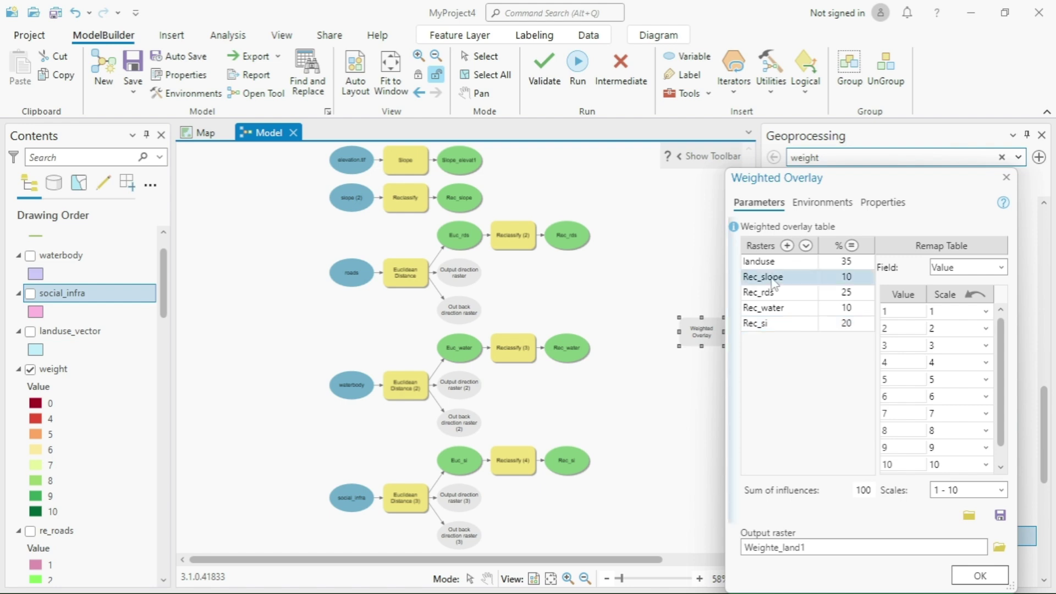
left_click(985, 312)
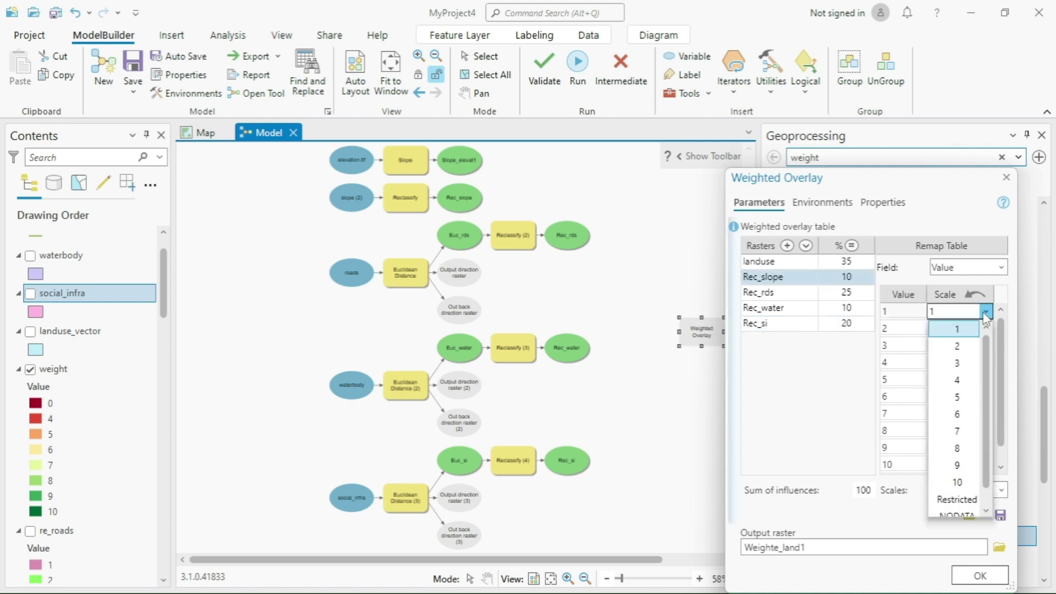
left_click(956, 499)
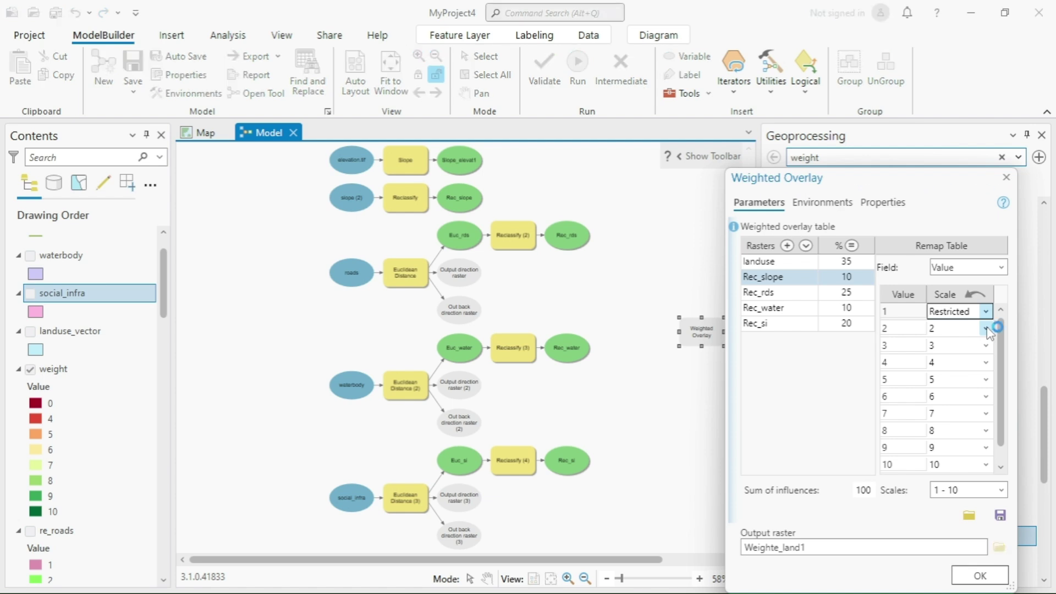
left_click(986, 329)
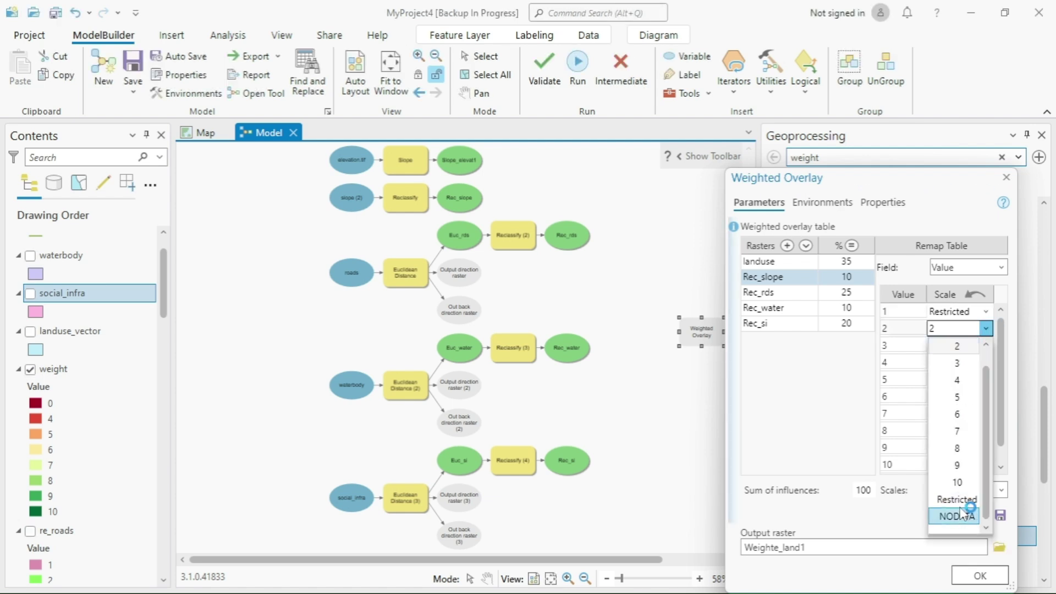
left_click(959, 500)
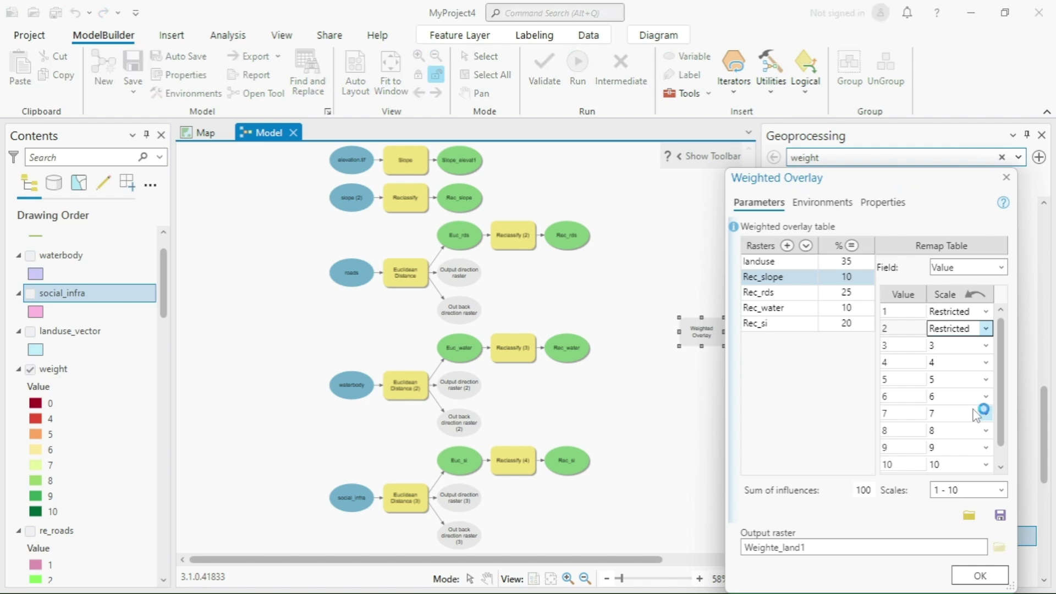
left_click(984, 345)
left_click(959, 514)
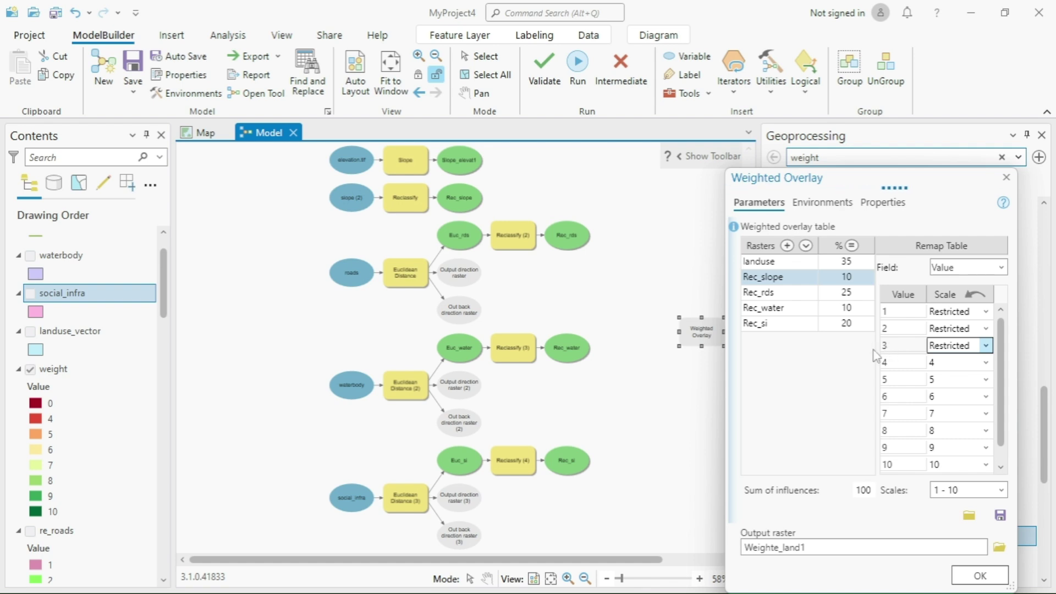
Step: Set the scale of value 1 to Restricted in the Rec_rds remap table
left_click(766, 293)
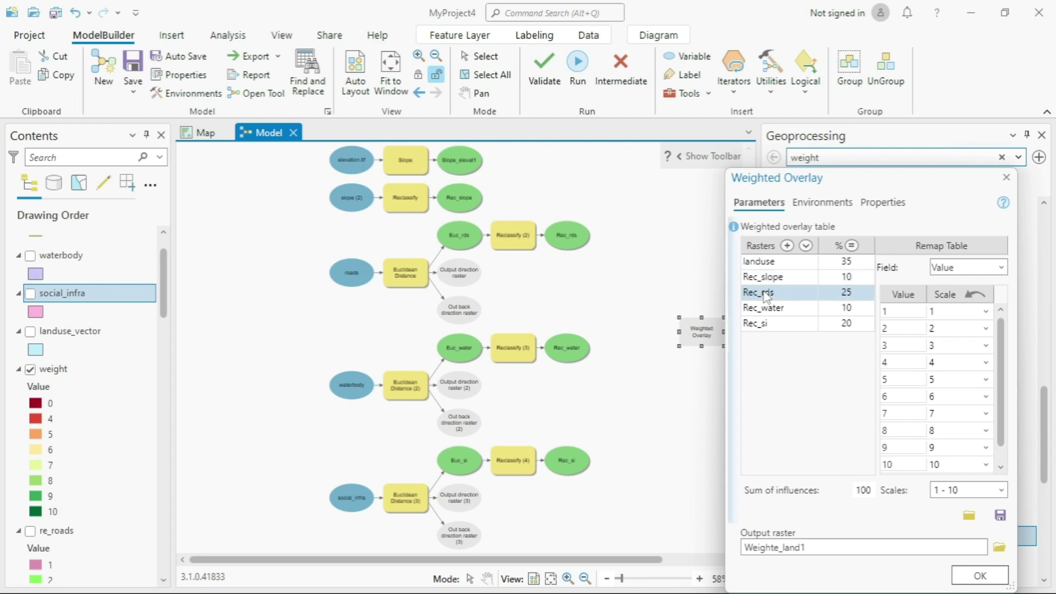
left_click(985, 313)
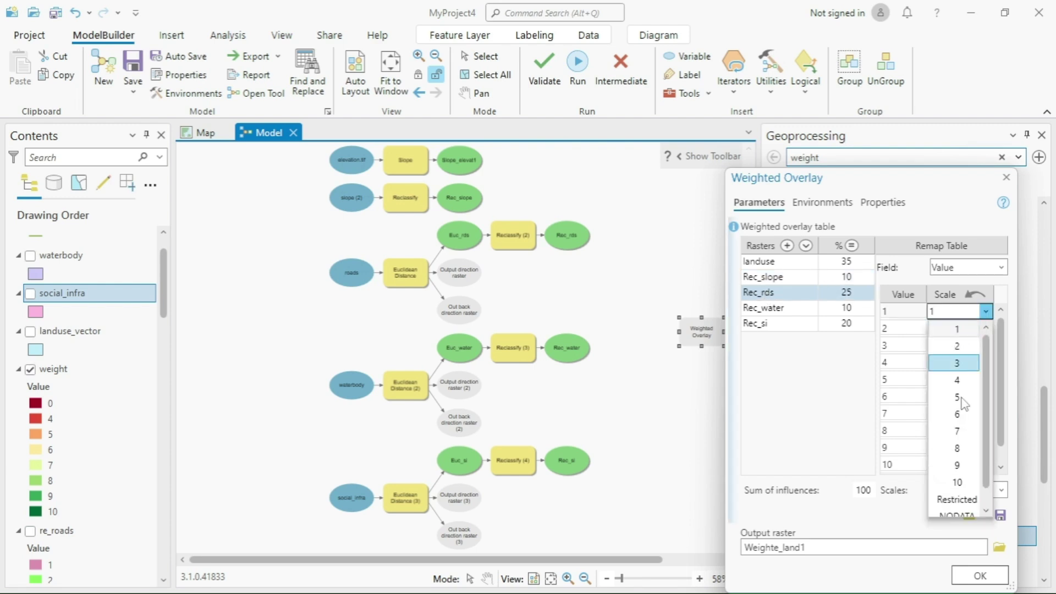
left_click(968, 482)
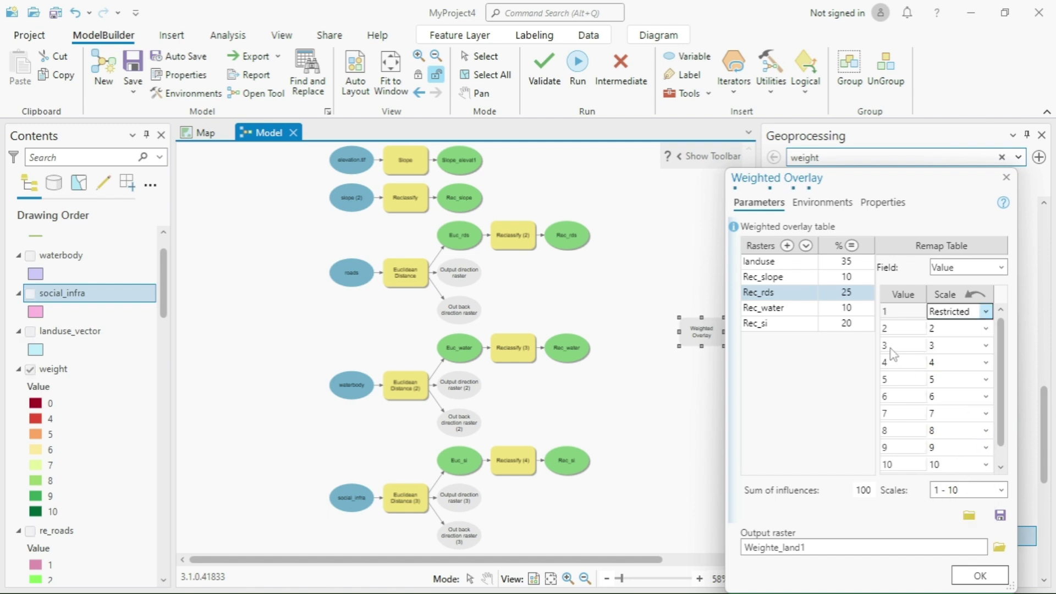
Step: Set the scale of values 2 and 3 to Restricted in the Rec_rds remap table
left_click(986, 329)
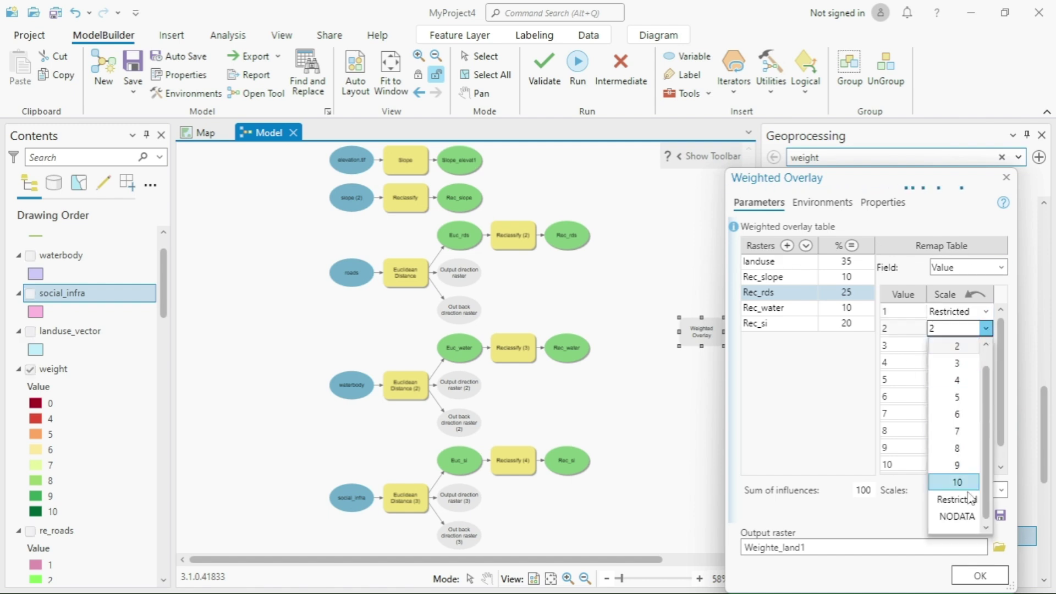
left_click(958, 499)
left_click(985, 345)
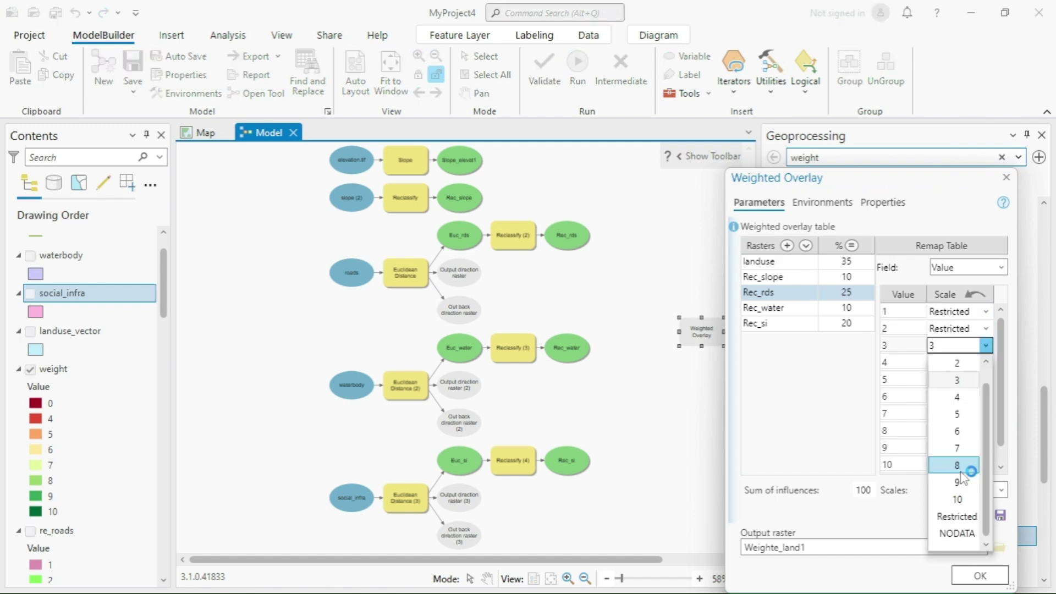
left_click(958, 516)
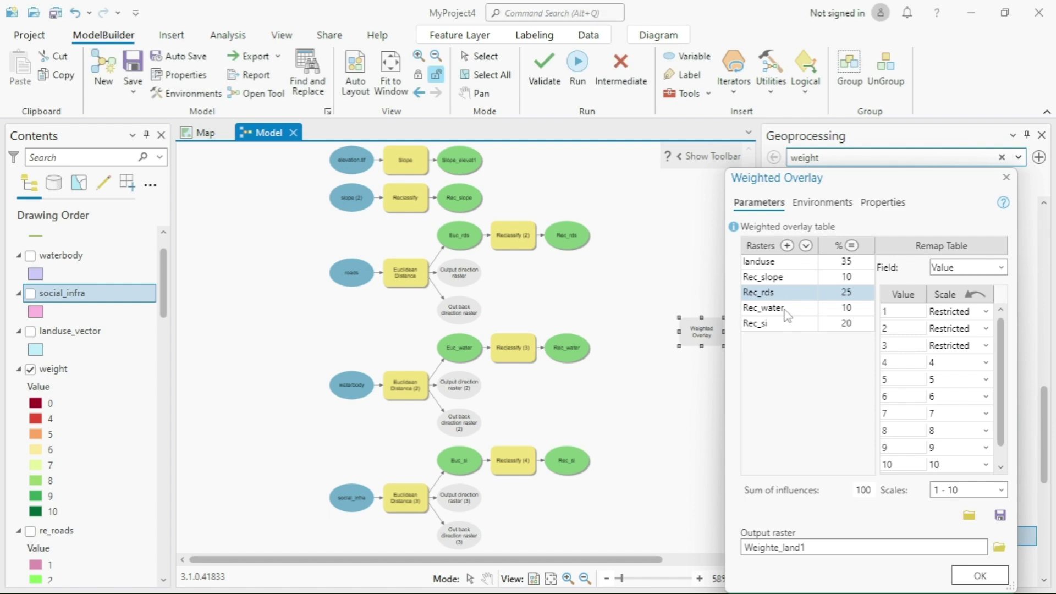
Step: Set the scale of values 1, 2 and 3 to Restricted in the Rec_water remap table
left_click(784, 310)
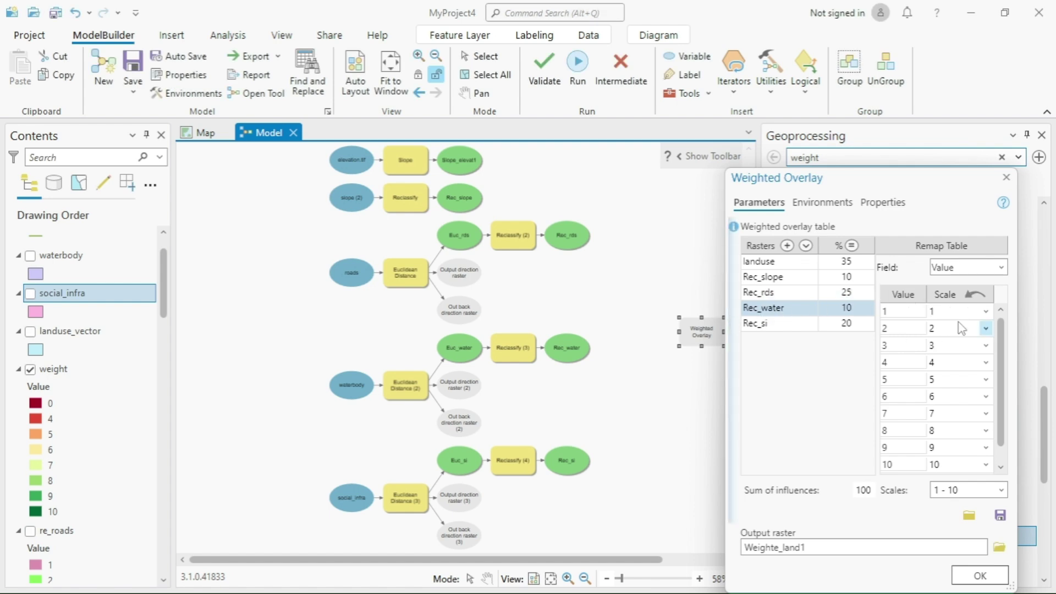
left_click(984, 310)
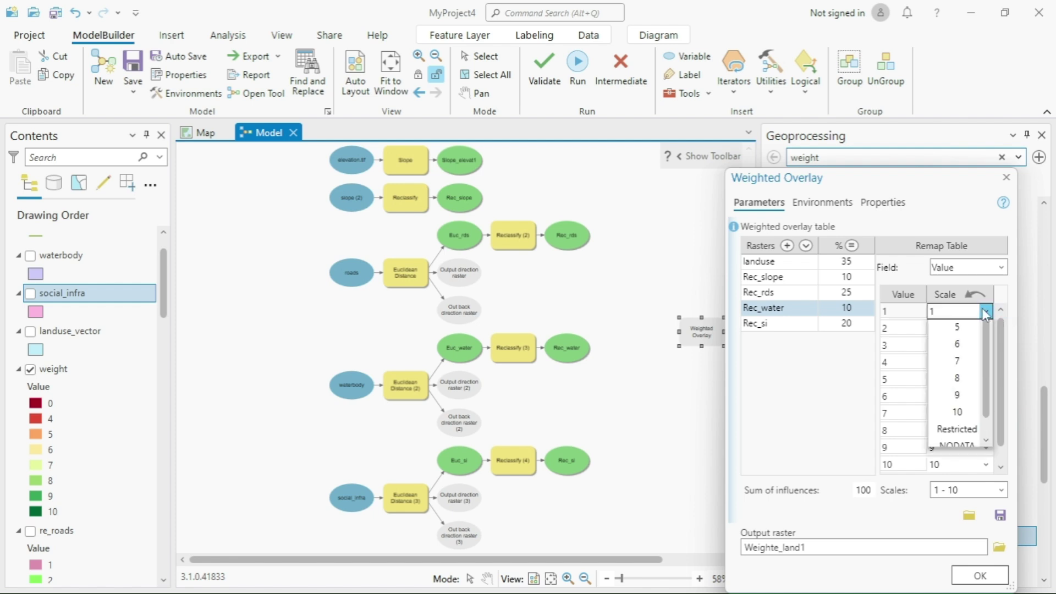
left_click(957, 499)
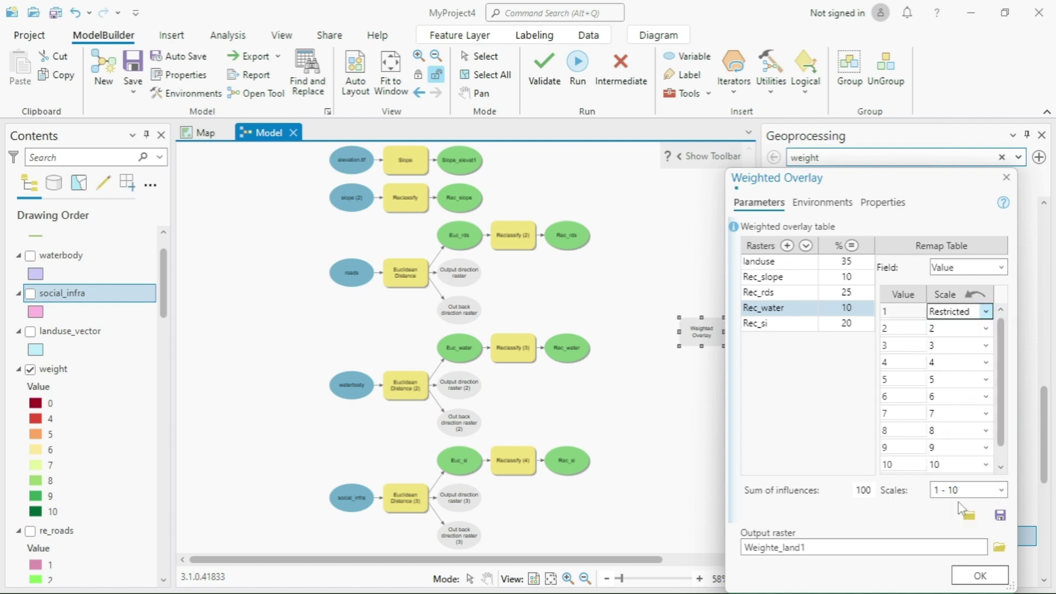
left_click(986, 328)
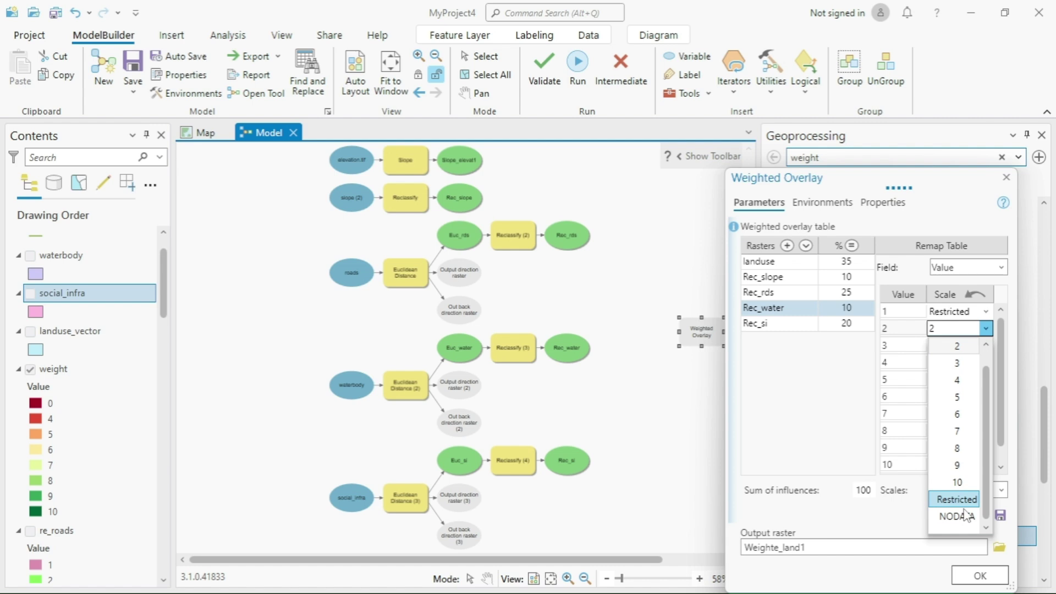
left_click(956, 499)
left_click(985, 345)
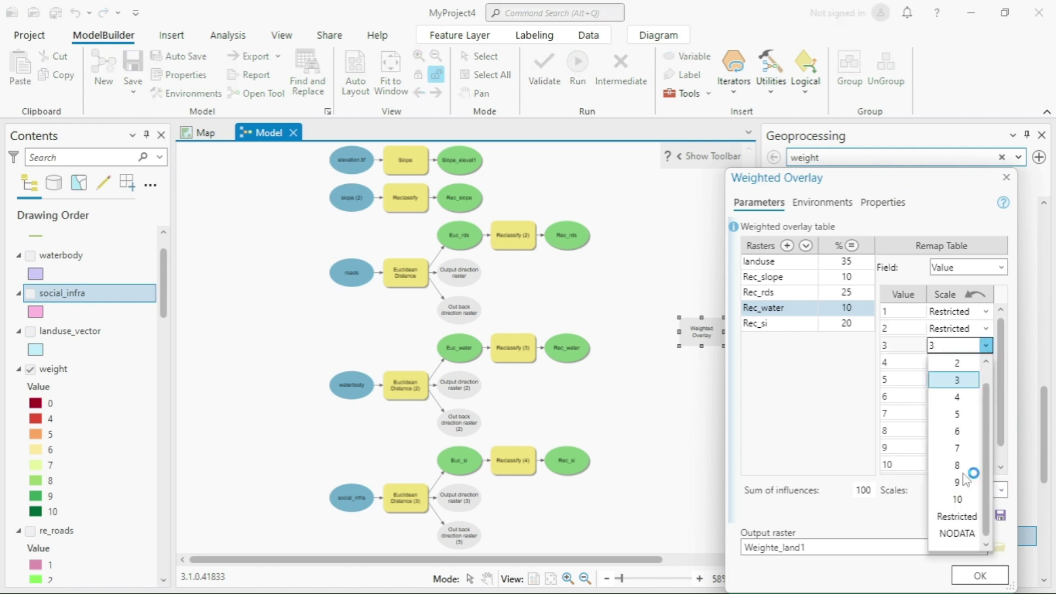
left_click(955, 515)
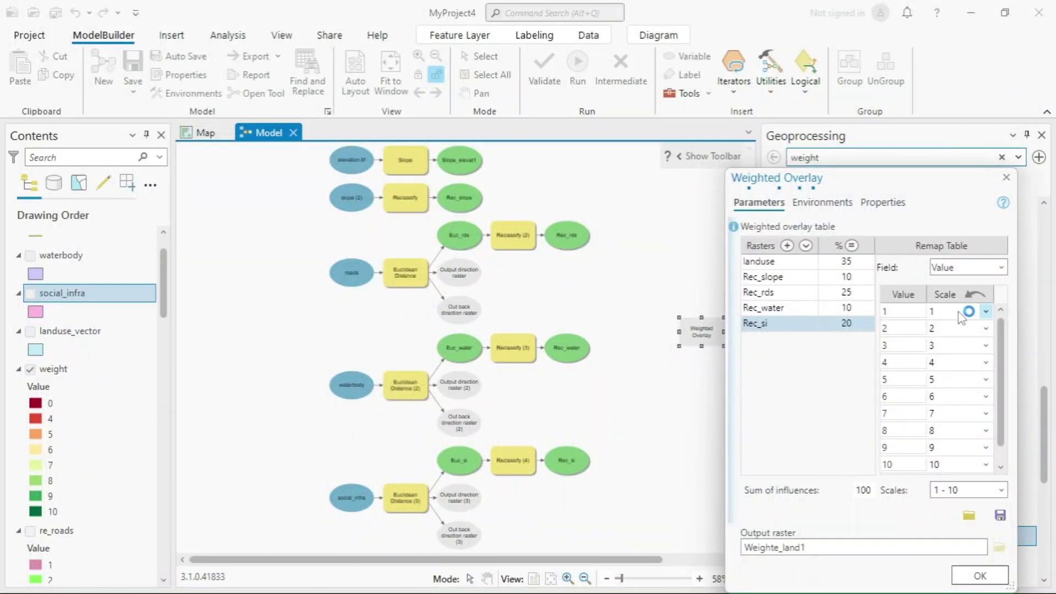
Step: Try to restrict values 1, 2 and 3 in the remap table of Rec_si
left_click(985, 311)
left_click(953, 498)
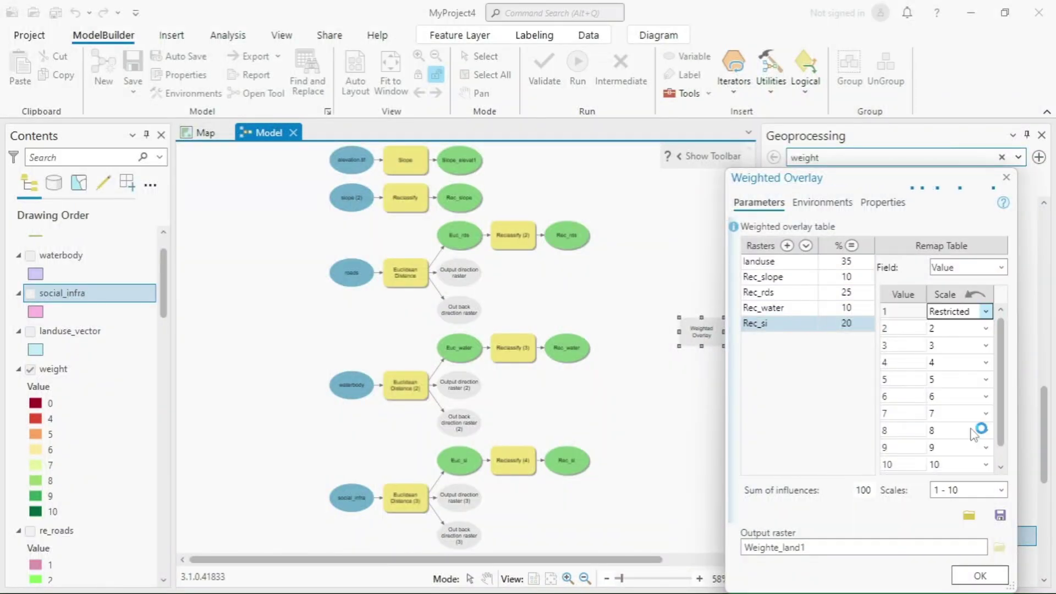
left_click(985, 328)
left_click(953, 502)
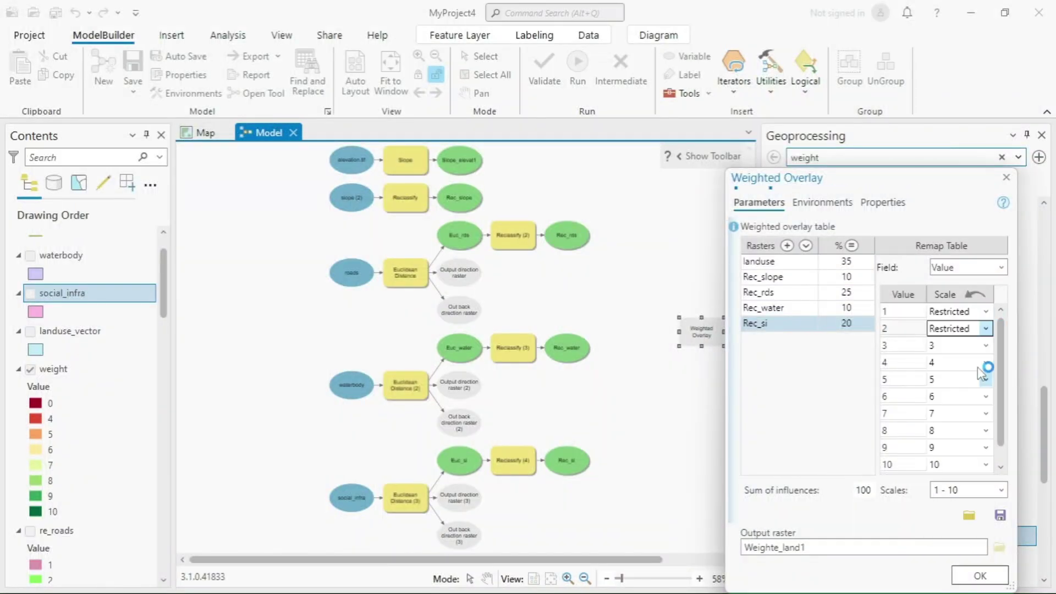
left_click(985, 345)
left_click(963, 518)
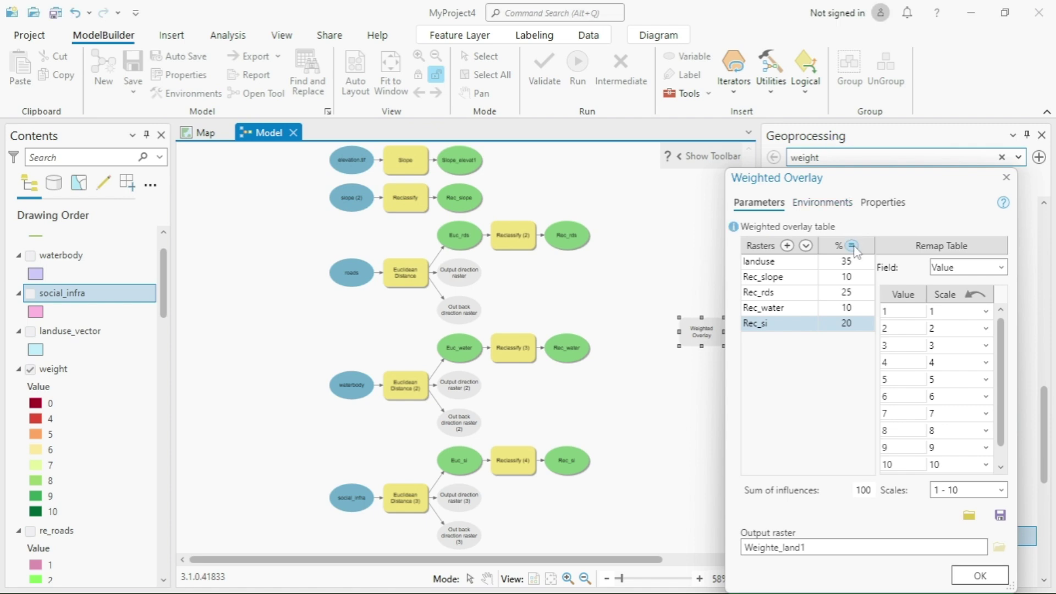
Step: Set the scale of values 1, 2 and 3 to Restricted in the Rec_si remap table
left_click(984, 311)
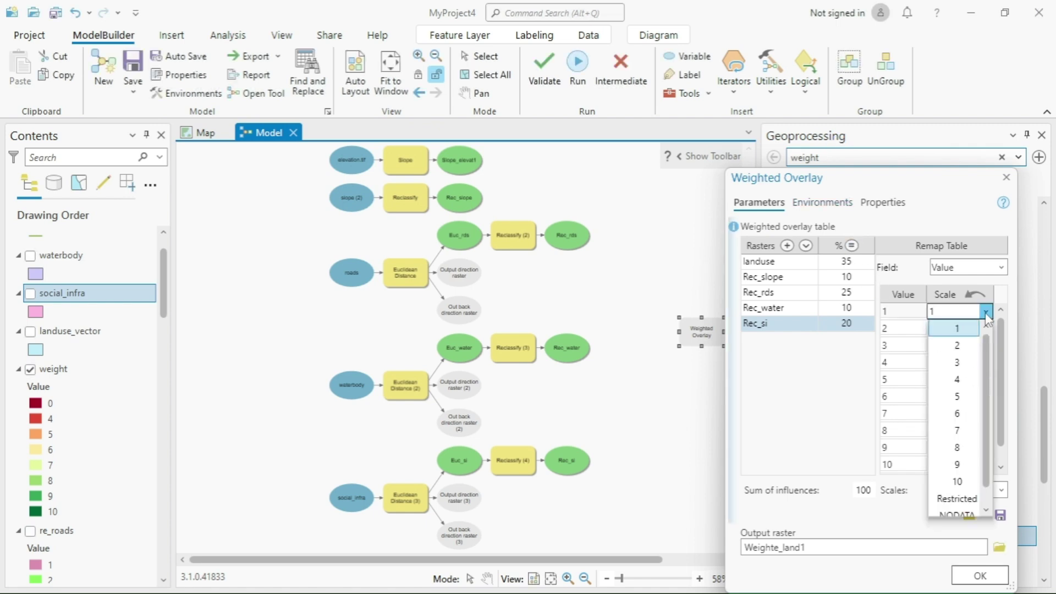
left_click(957, 499)
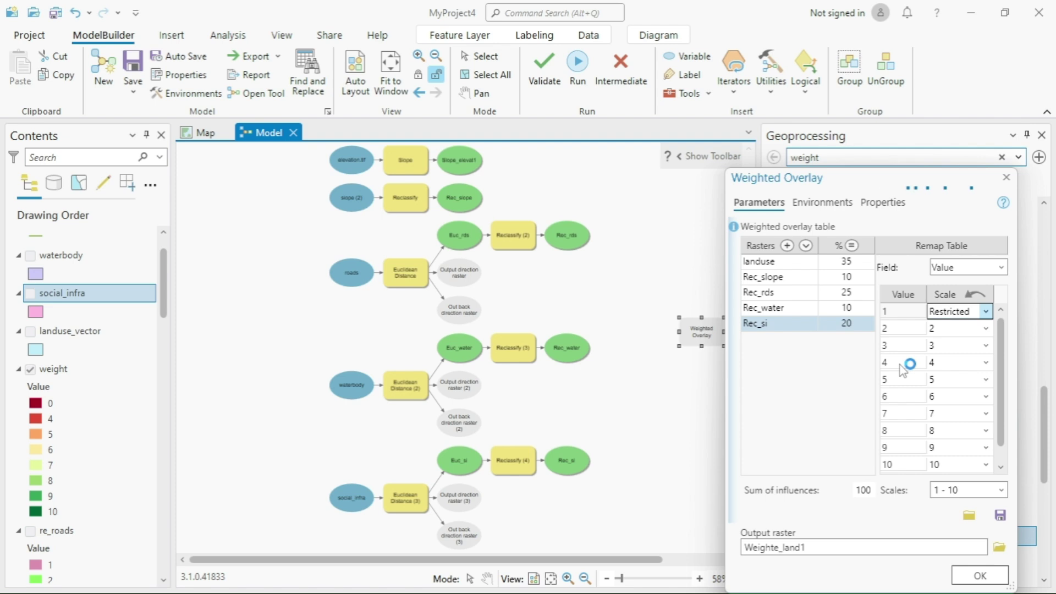
left_click(985, 329)
left_click(970, 497)
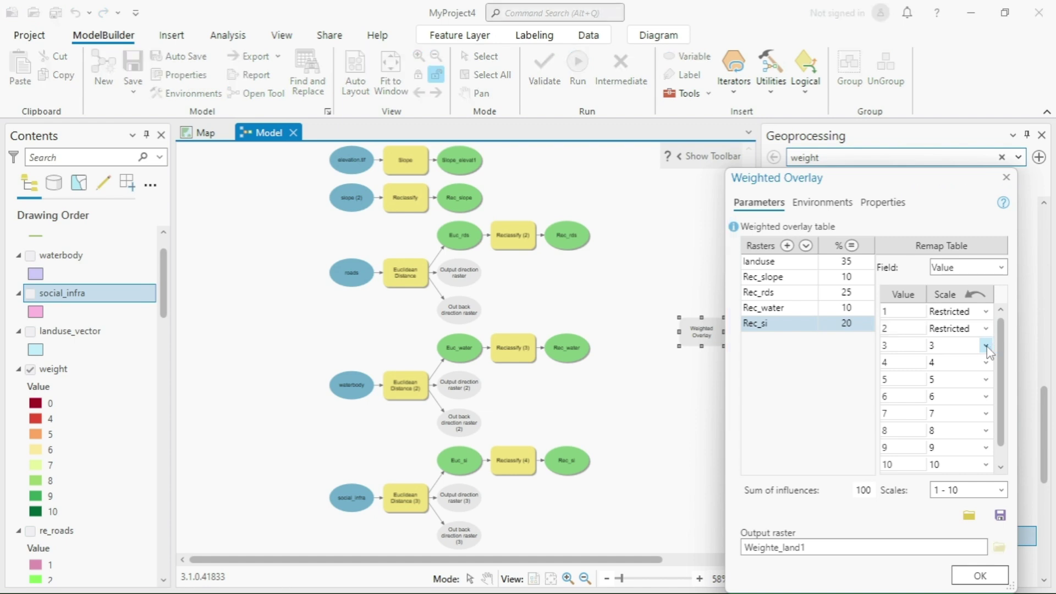
left_click(986, 345)
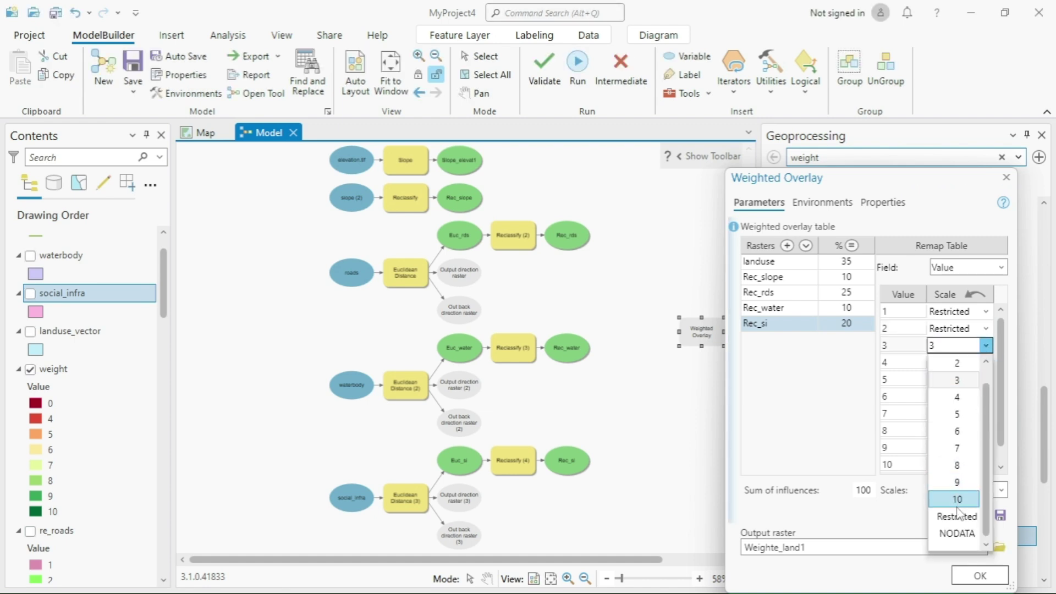
left_click(957, 516)
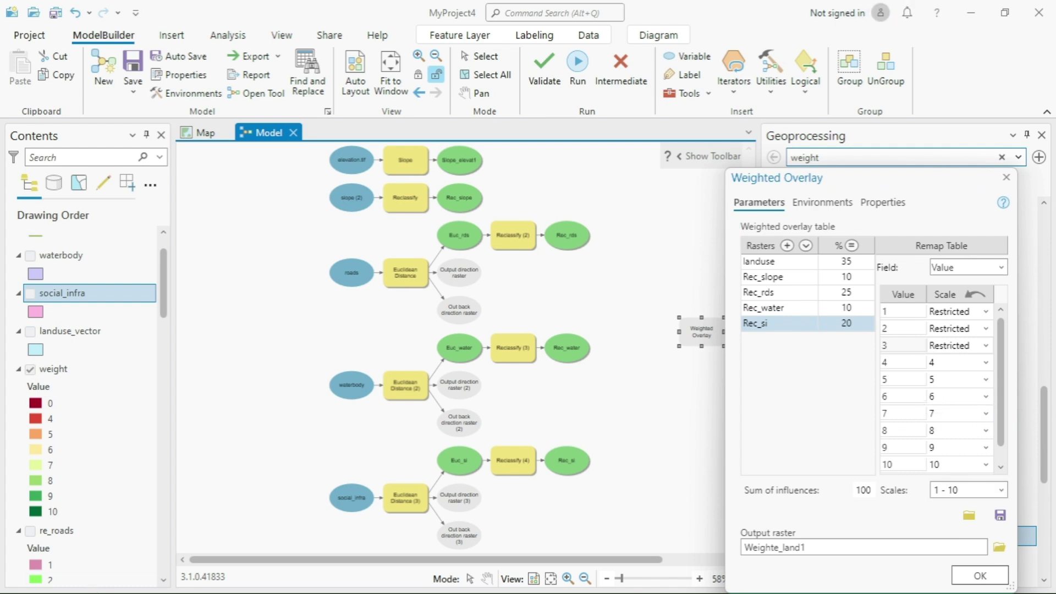
left_click(995, 552)
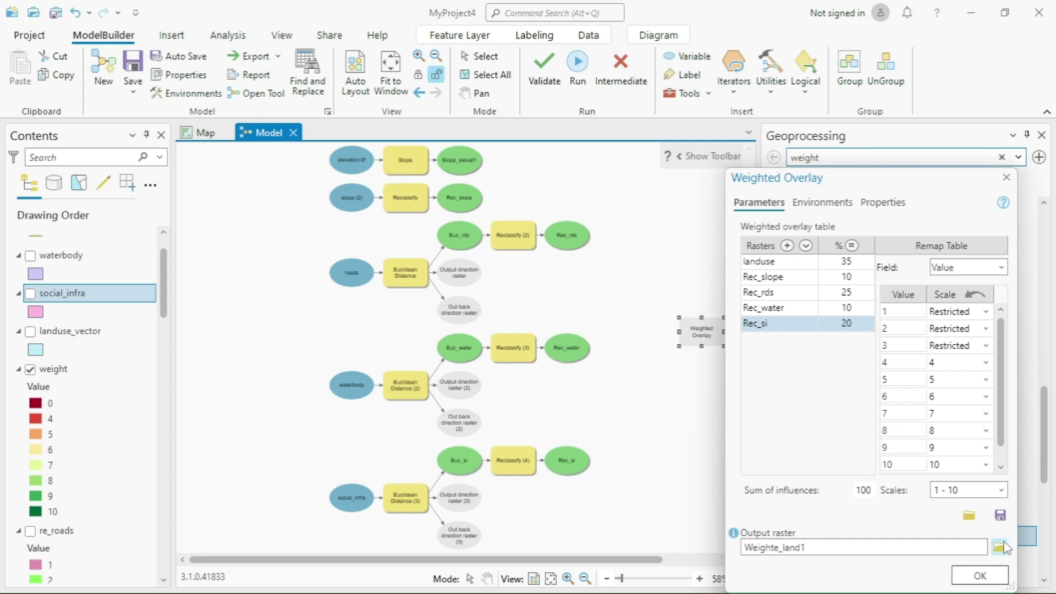
left_click(1000, 547)
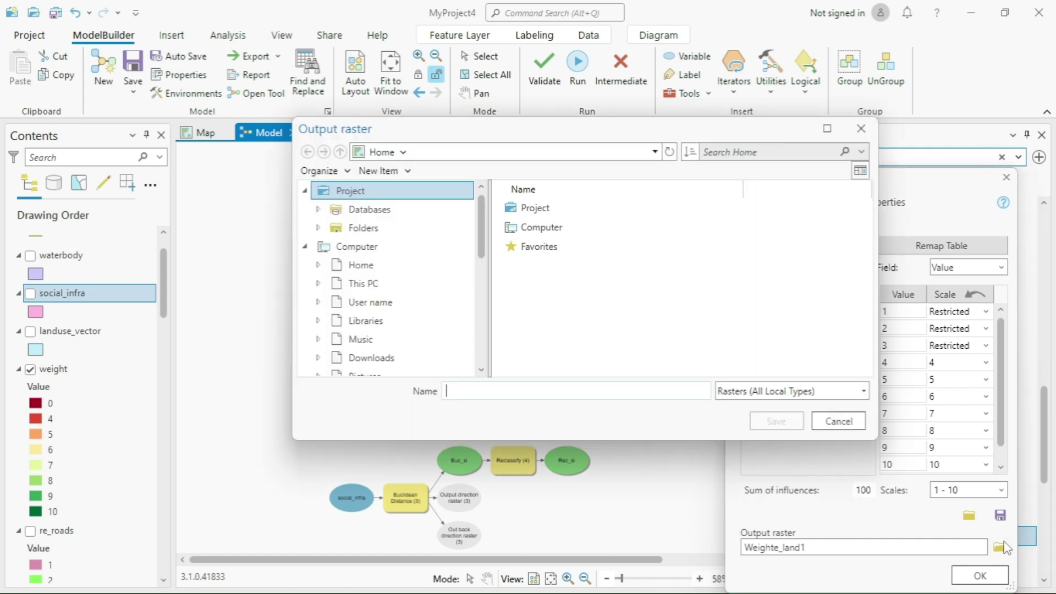
left_click(861, 130)
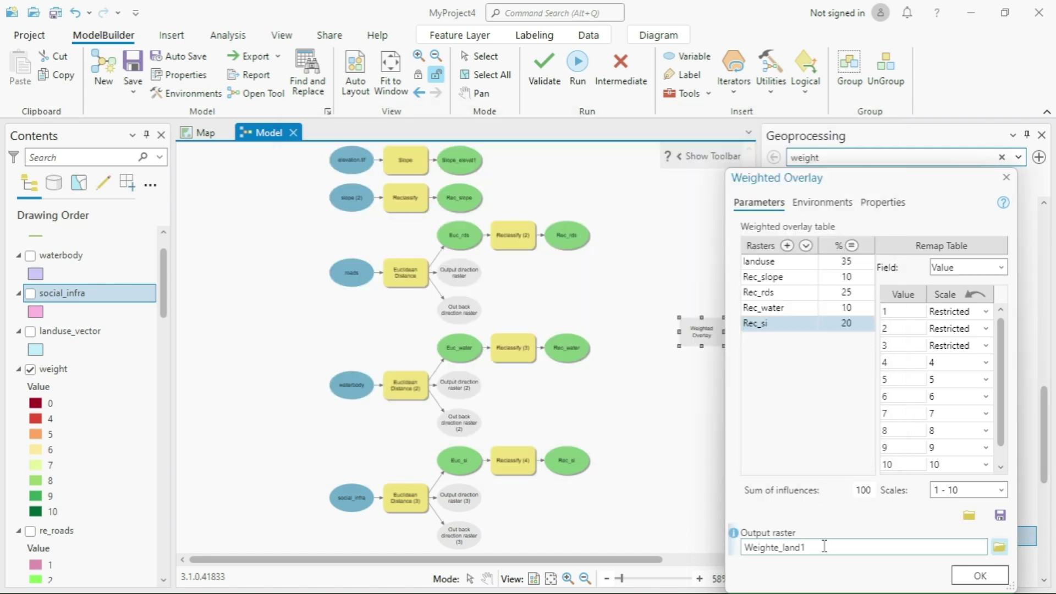
Step: Name the Weighted Overlay output raster Weighted_overlay in the MyProject4 geodatabase
key("BackSpace")
key("BackSpace")
key("BackSpace")
key("BackSpace")
key("BackSpace")
key("BackSpace")
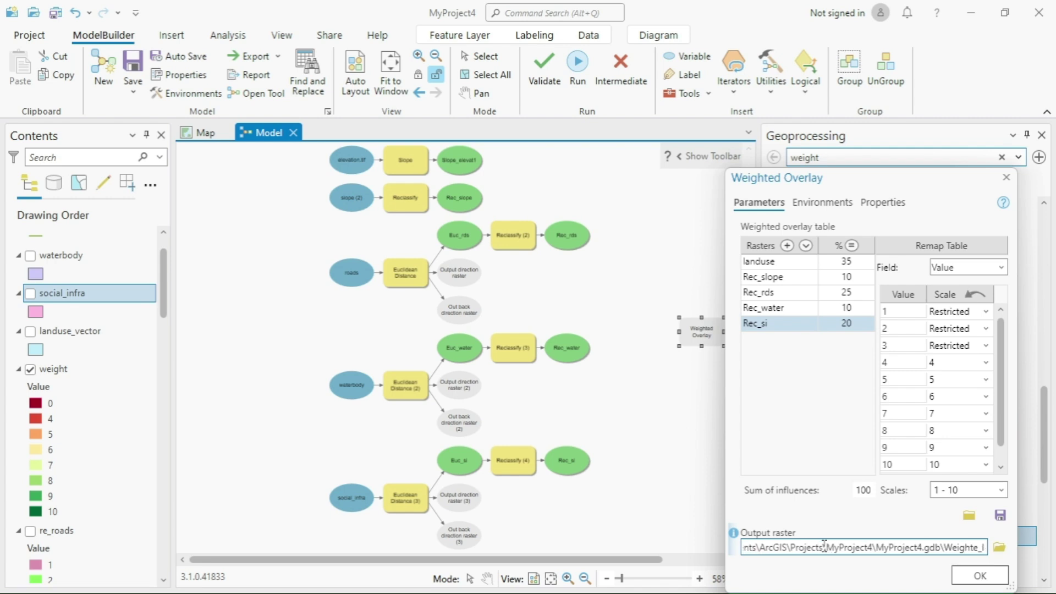
type("d_")
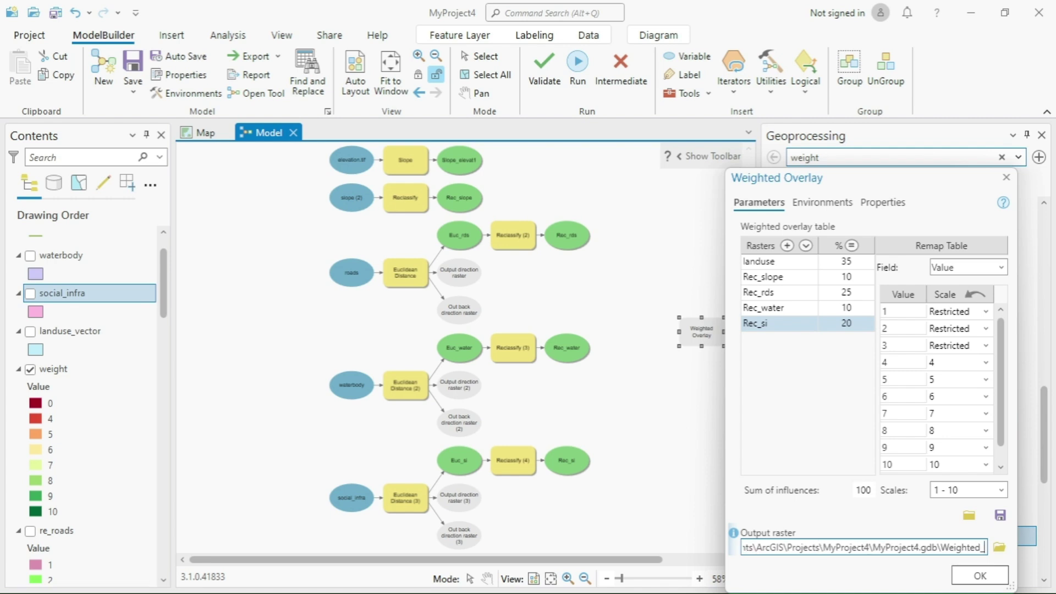
type("overlay")
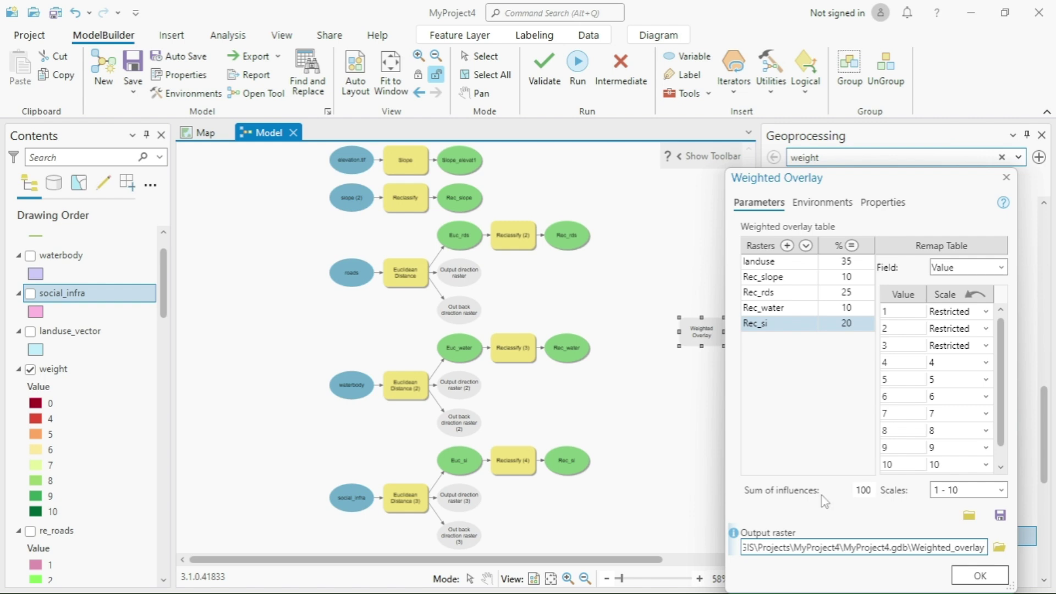
Step: Set the Weighted Overlay environment mask to landuse.tif, take the processing extent from eu_roads, and accept the tool settings
left_click(821, 203)
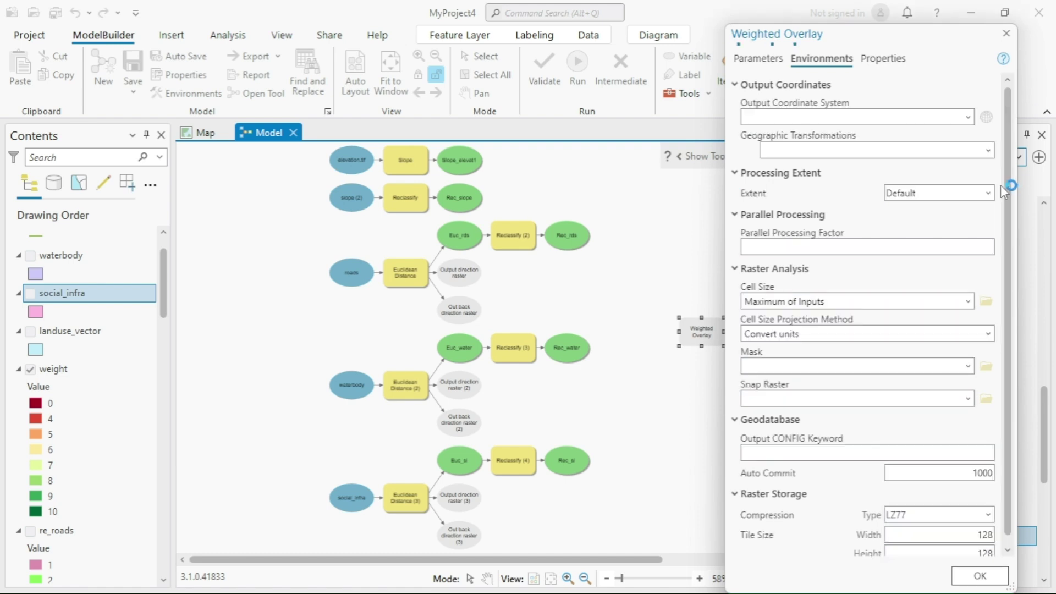
left_click(967, 365)
scroll(798, 467, "down", 3)
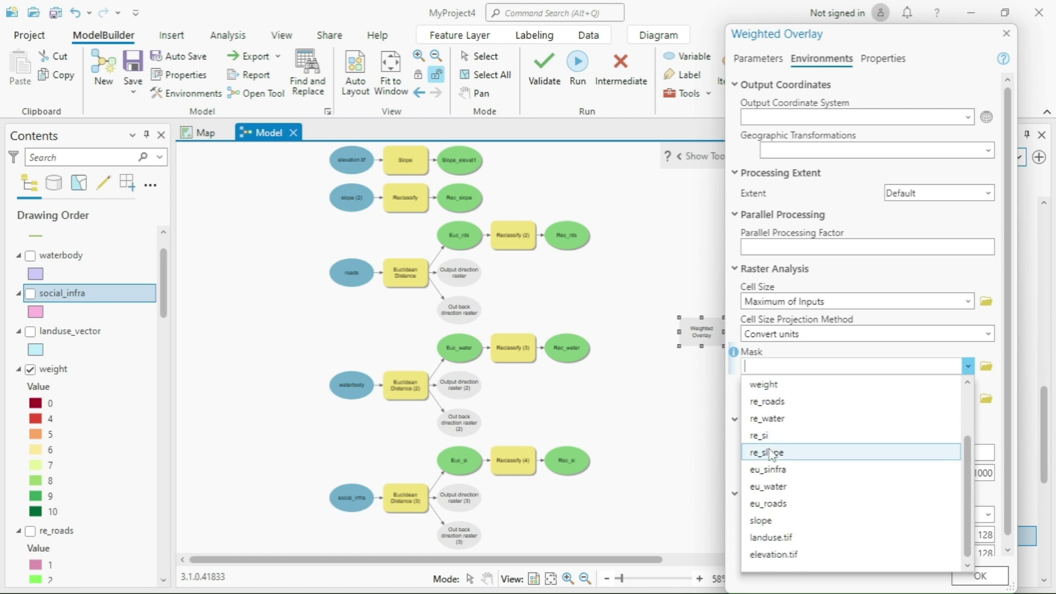
left_click(769, 535)
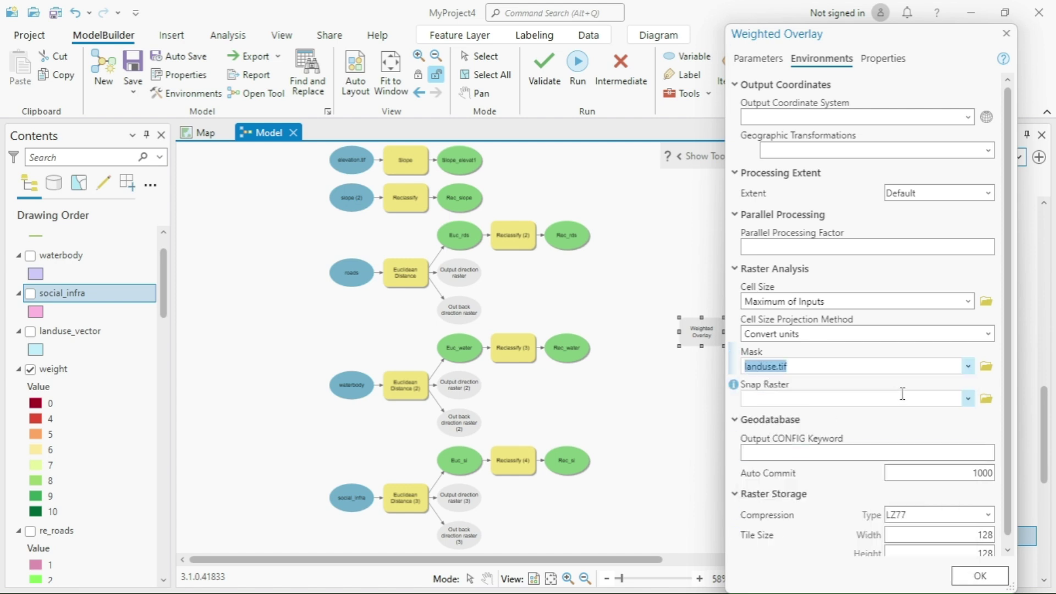
left_click(988, 193)
scroll(959, 346, "down", 4)
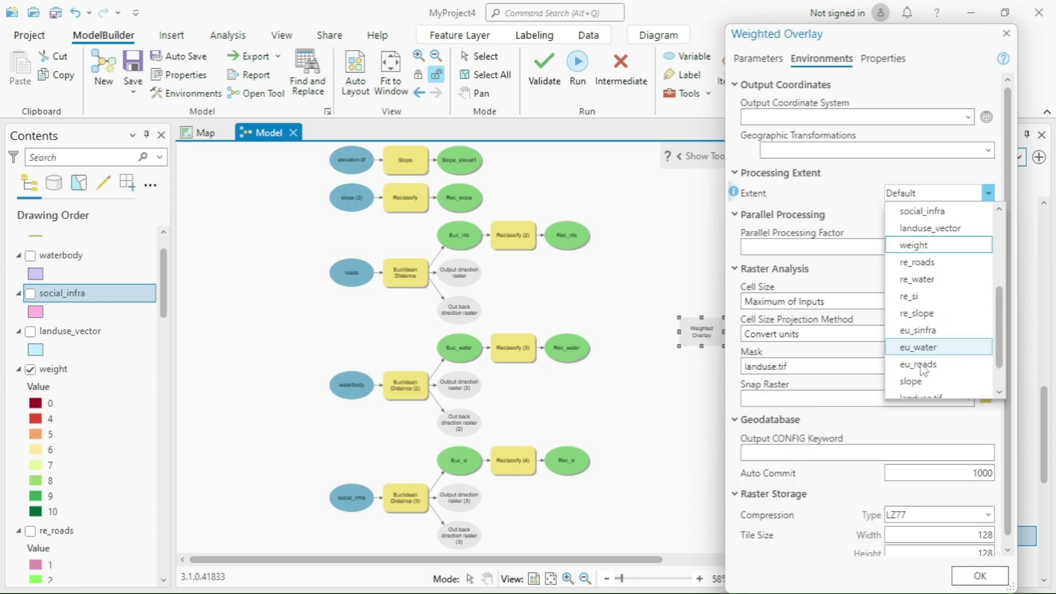
left_click(917, 364)
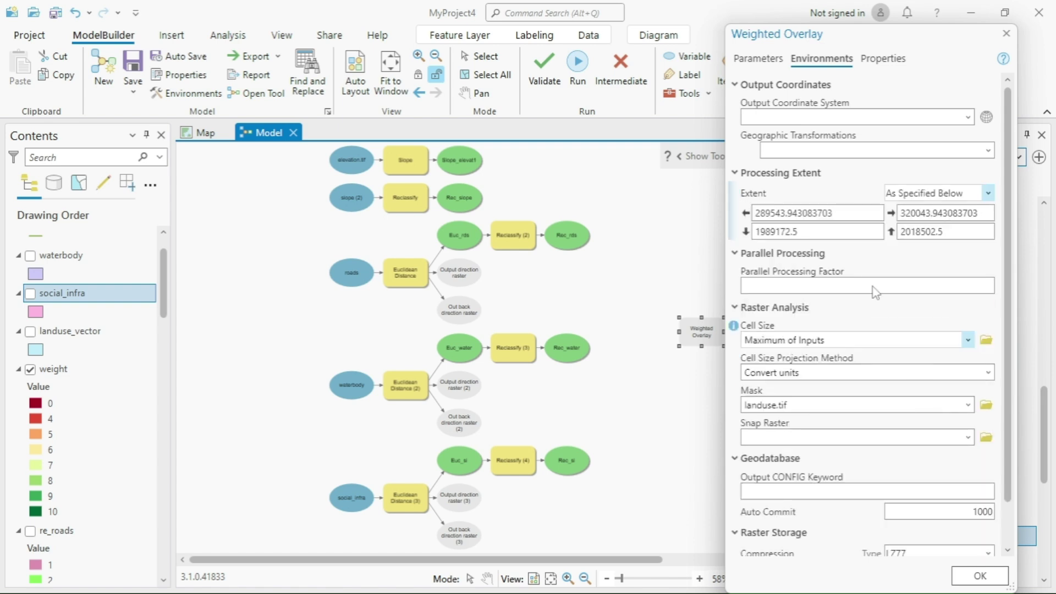
left_click(988, 581)
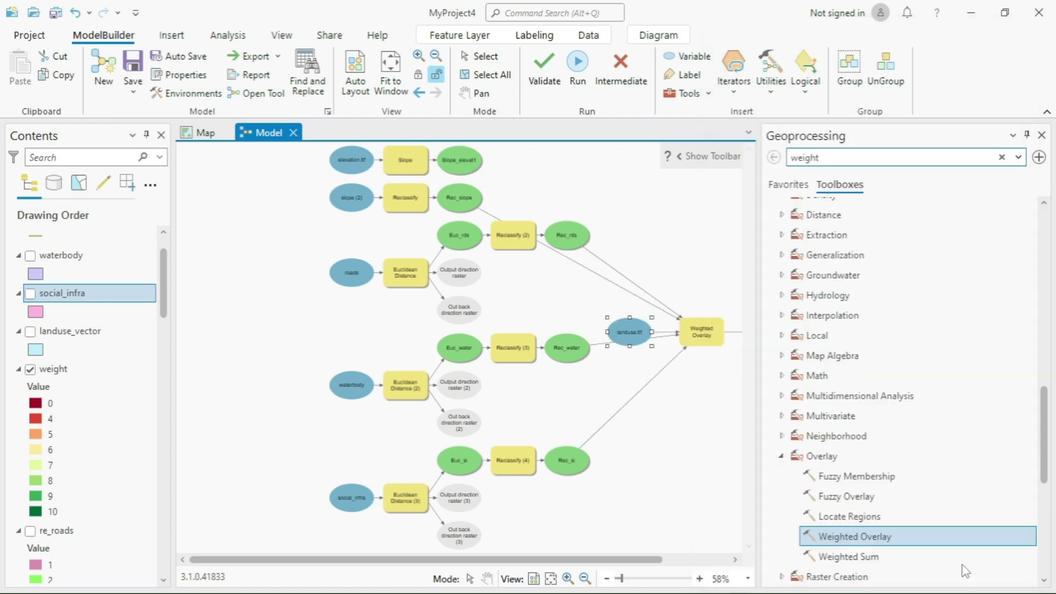
Step: Run only the Weighted Overlay tool in the model and close its progress report
left_click_drag(605, 559, 722, 571)
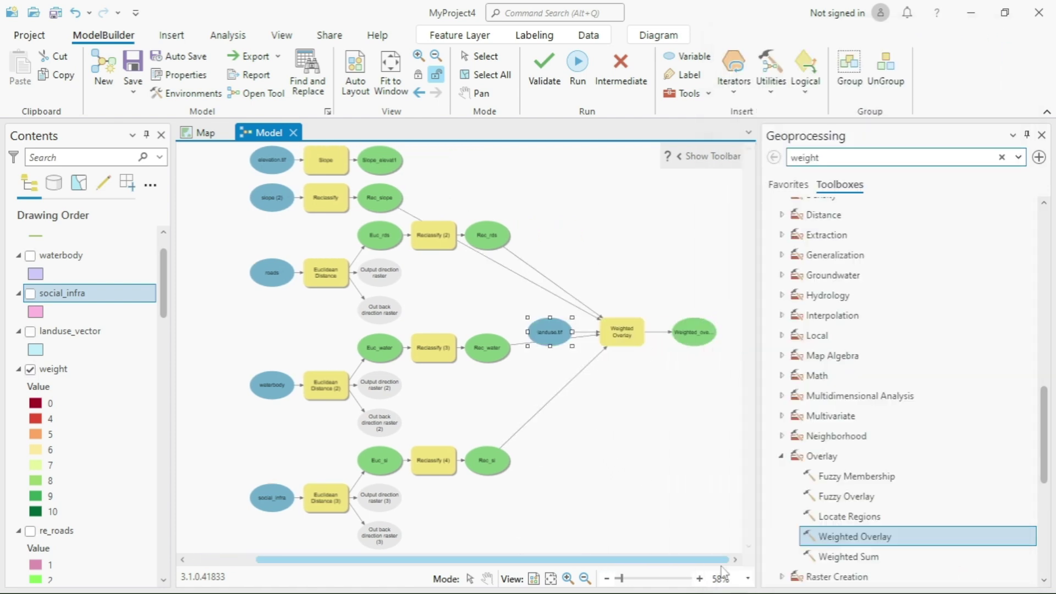
right_click(618, 342)
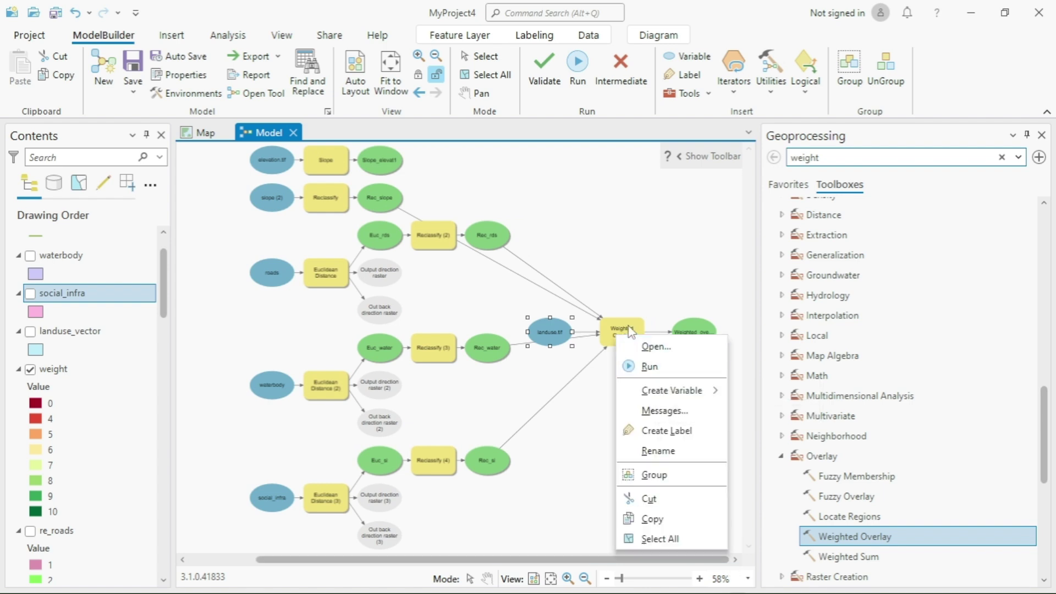
left_click(656, 367)
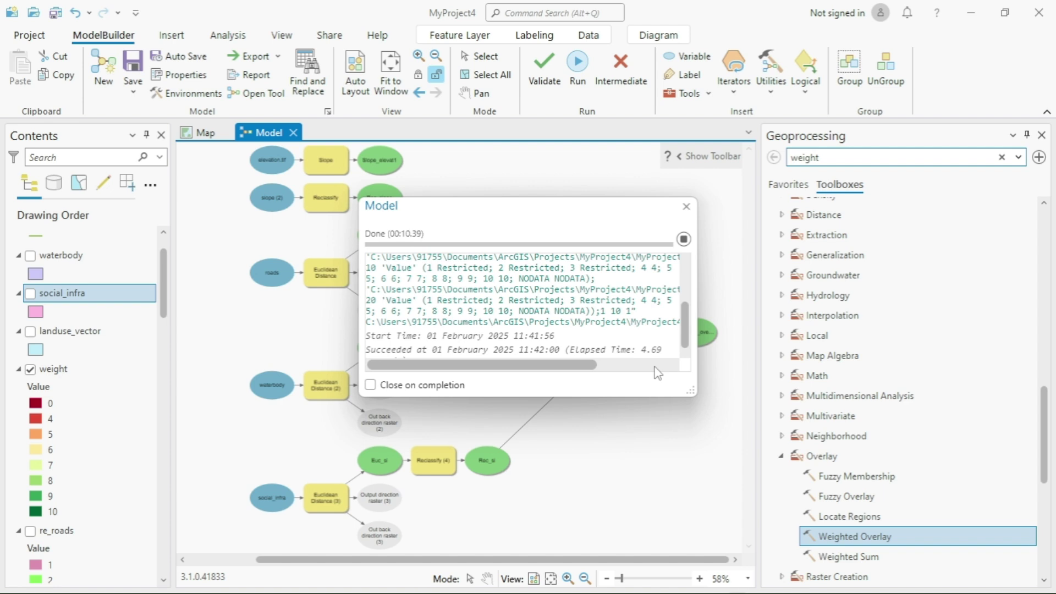
left_click(686, 207)
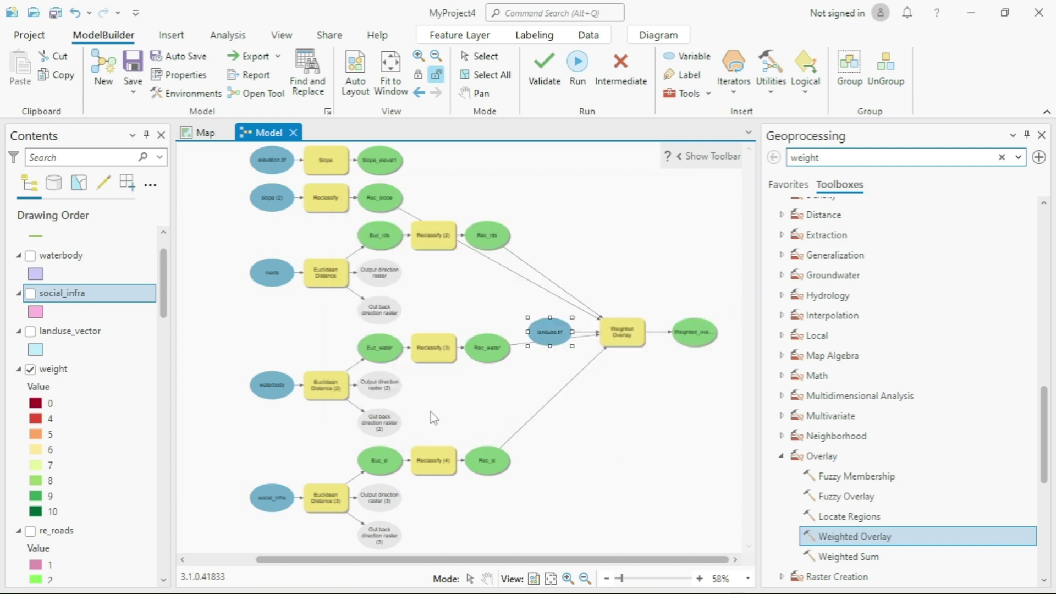
Step: Add the Weighted Overlay tool's output raster from the model to the map display
mouse_move(636, 350)
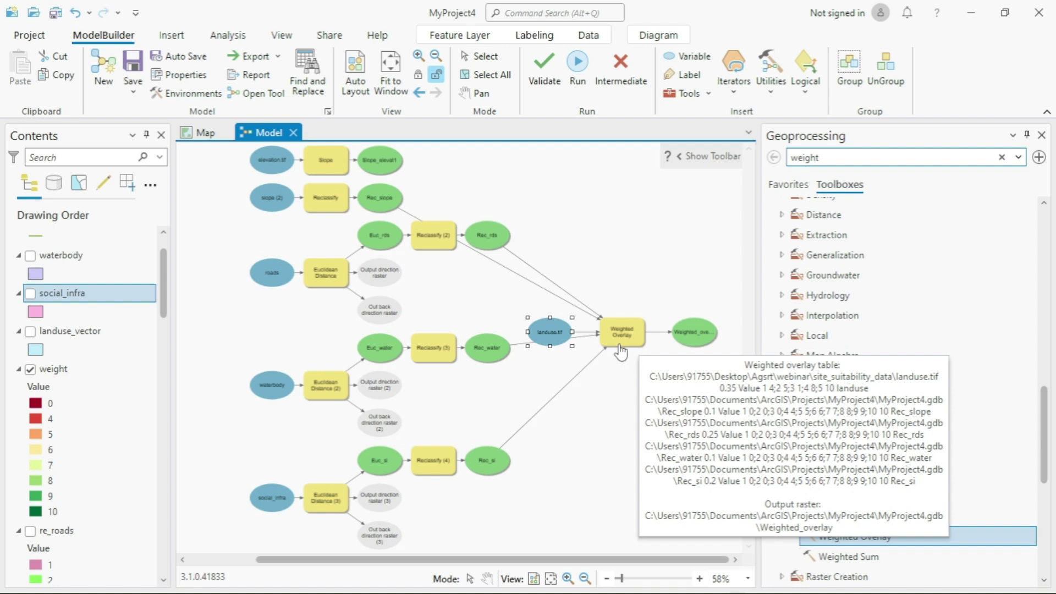
right_click(622, 338)
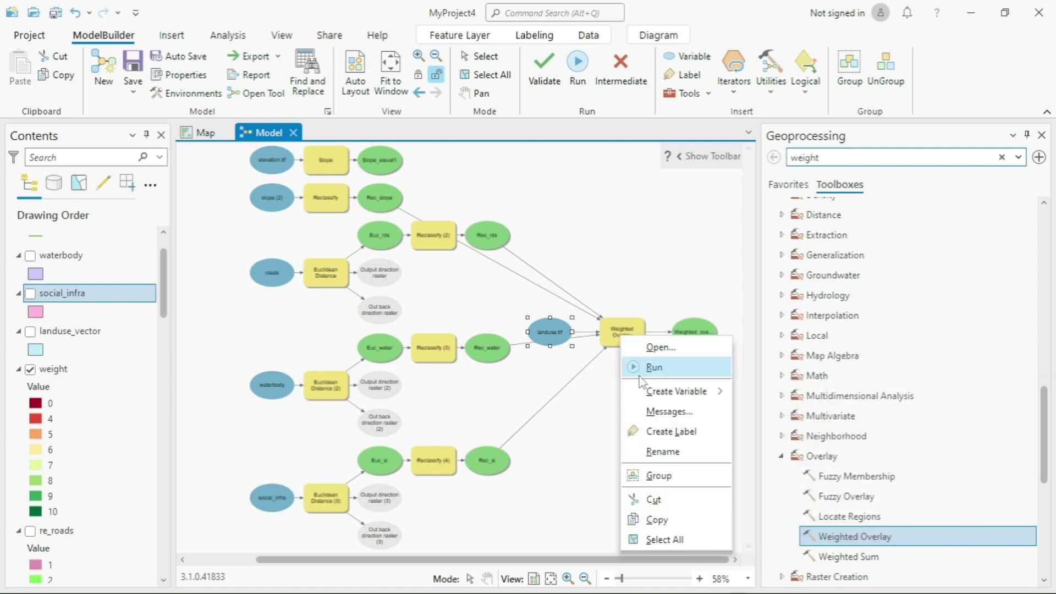
left_click(707, 336)
right_click(706, 337)
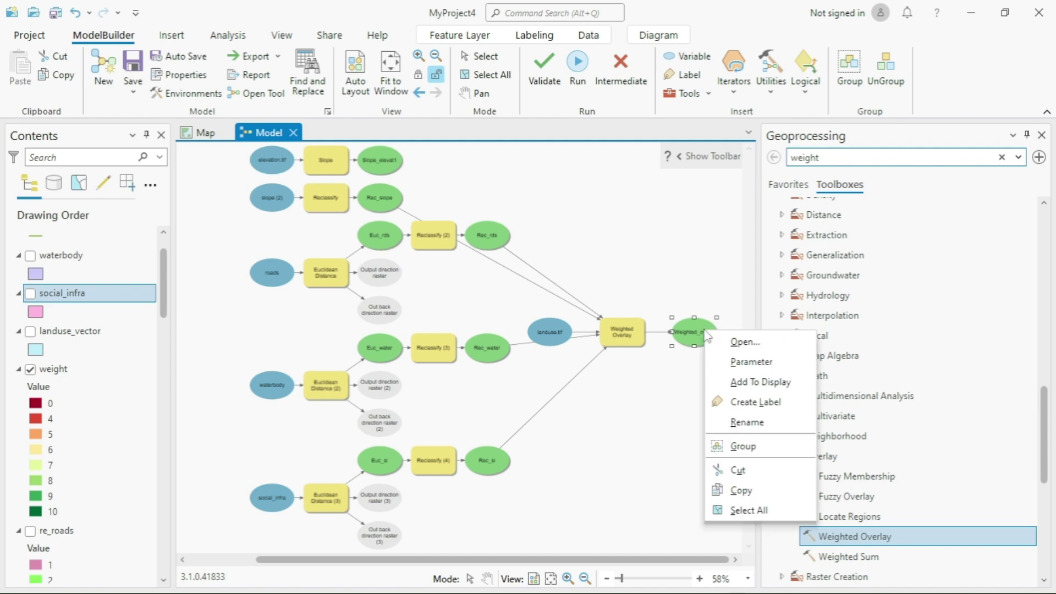
left_click(750, 382)
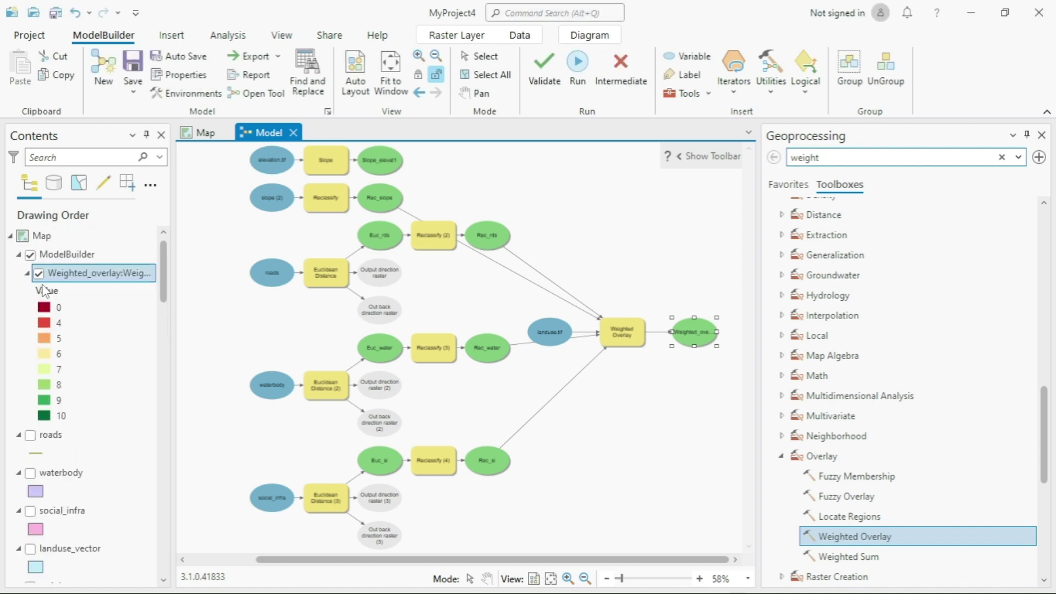
Step: Switch to the map view and turn off the old weight layer so only the Weighted_overlay result is drawn
left_click(193, 135)
scroll(9, 449, "down", 3)
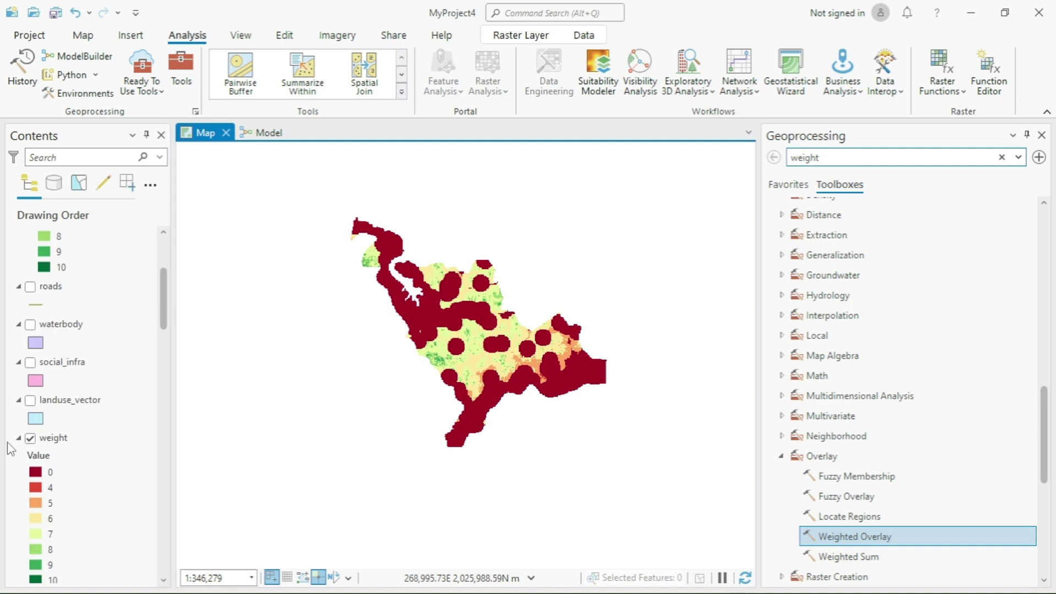
left_click(30, 439)
scroll(55, 350, "up", 4)
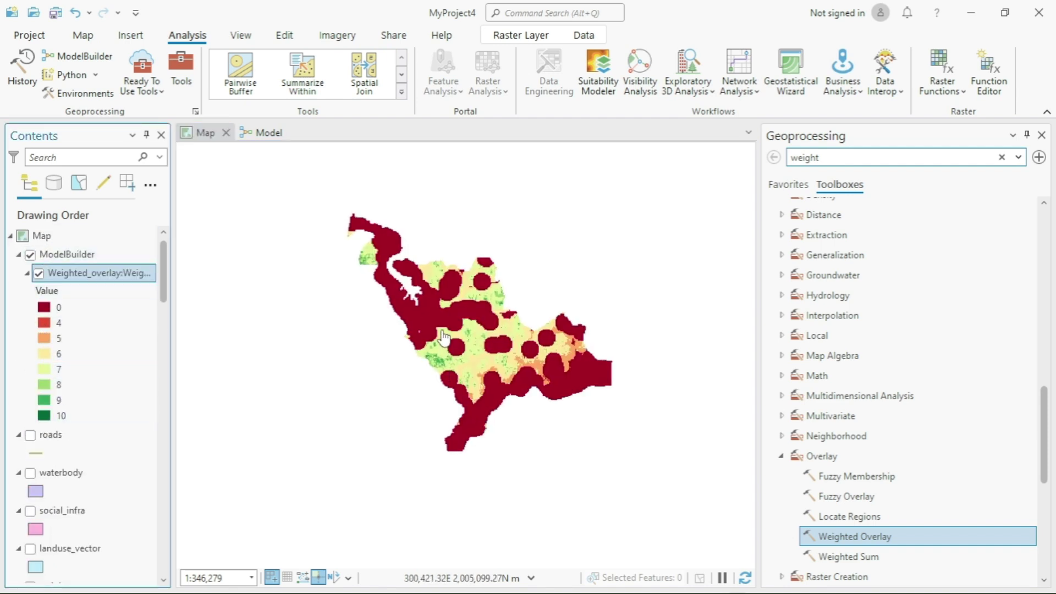
Step: Examine the Weighted_overlay raster on the map, comparing its suitability classes up close and across the full study area
scroll(444, 337, "up", 3)
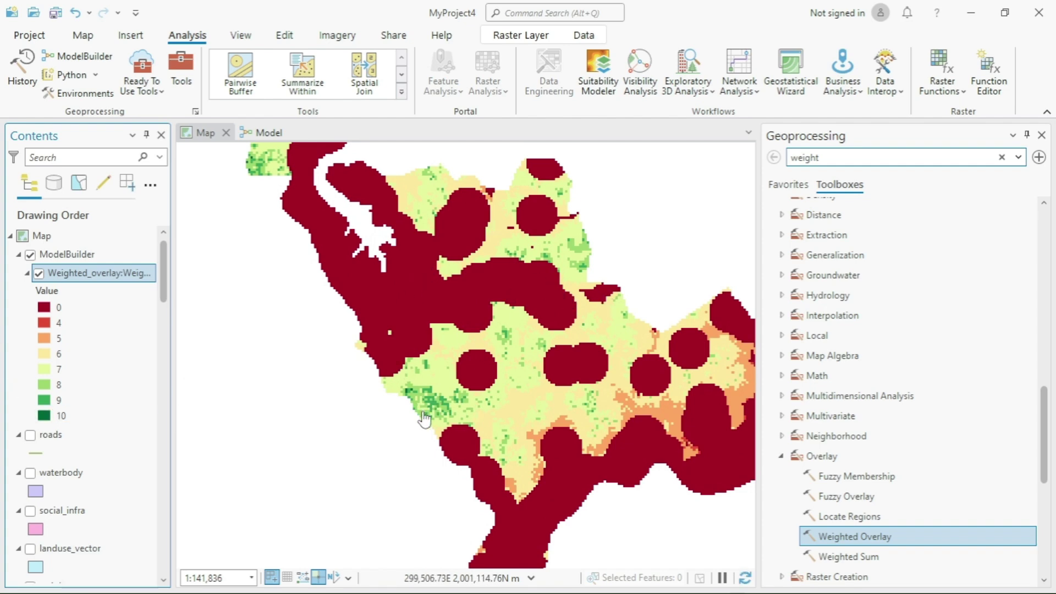
scroll(424, 419, "up", 3)
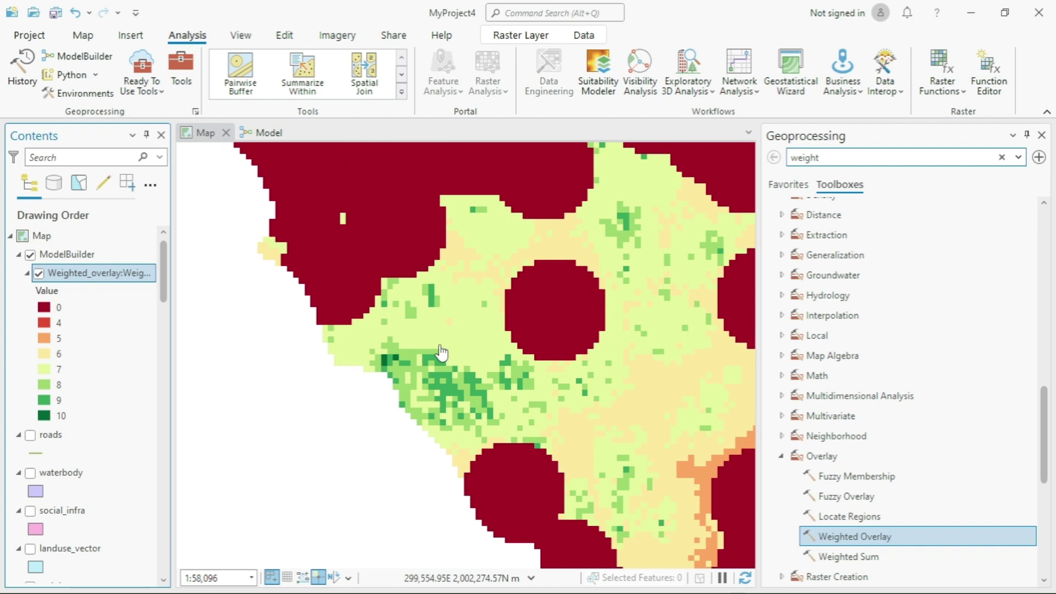
scroll(457, 374, "down", 4)
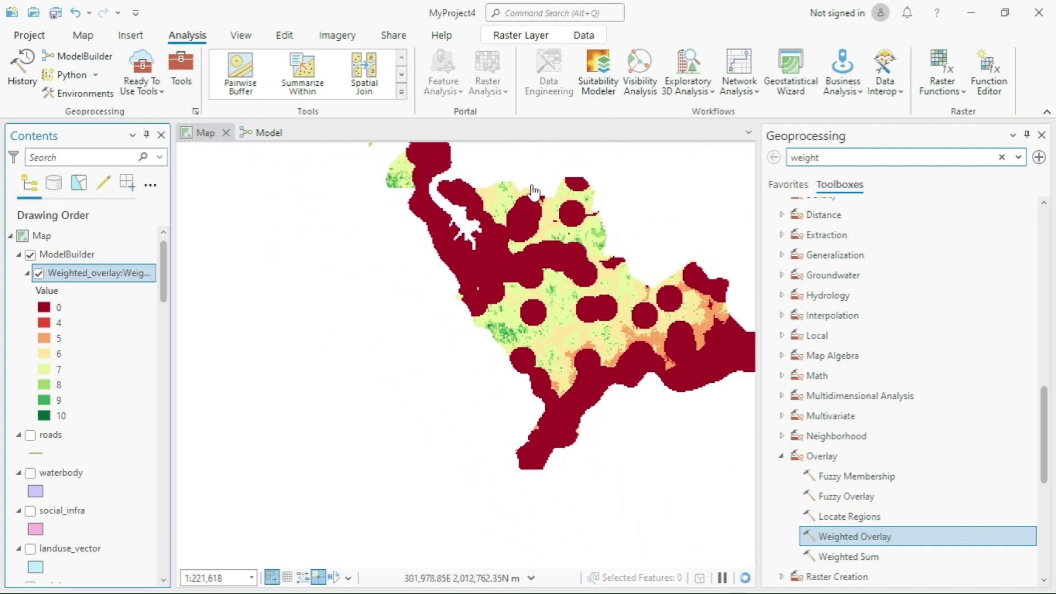
scroll(581, 235, "up", 1)
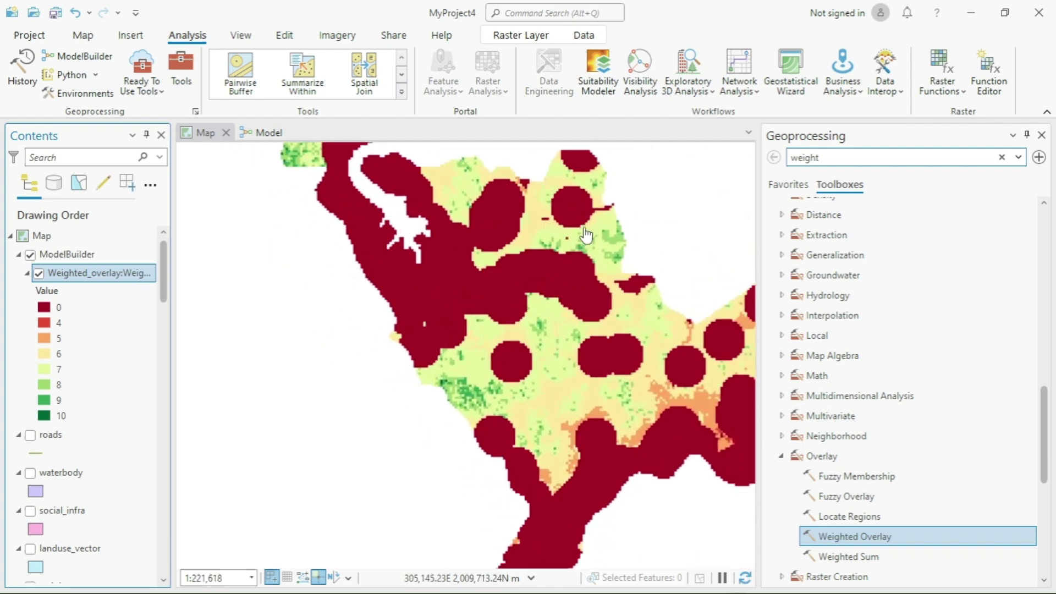
left_click_drag(574, 224, 553, 273)
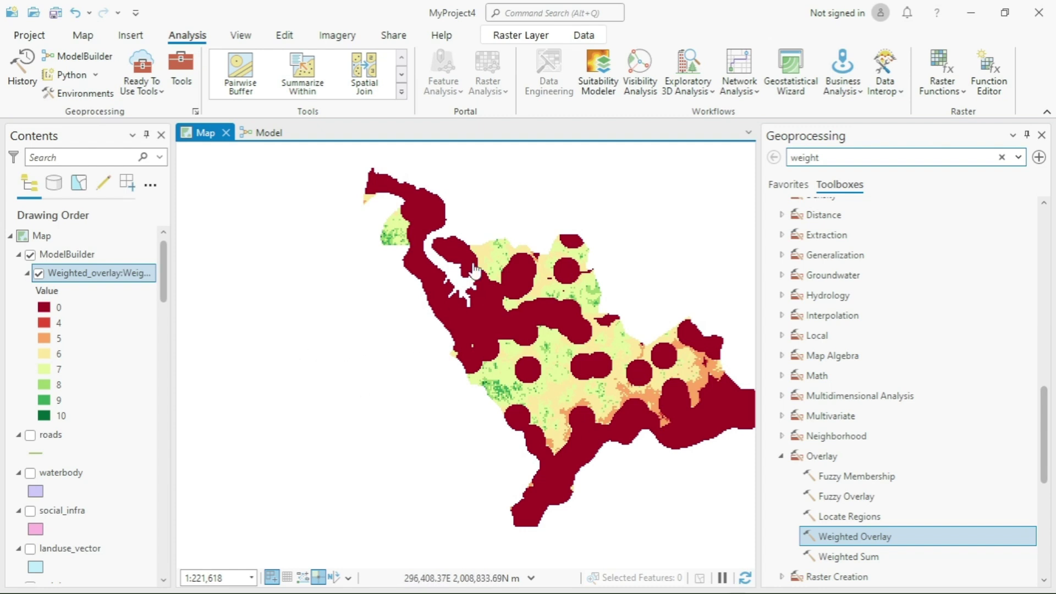
mouse_move(433, 582)
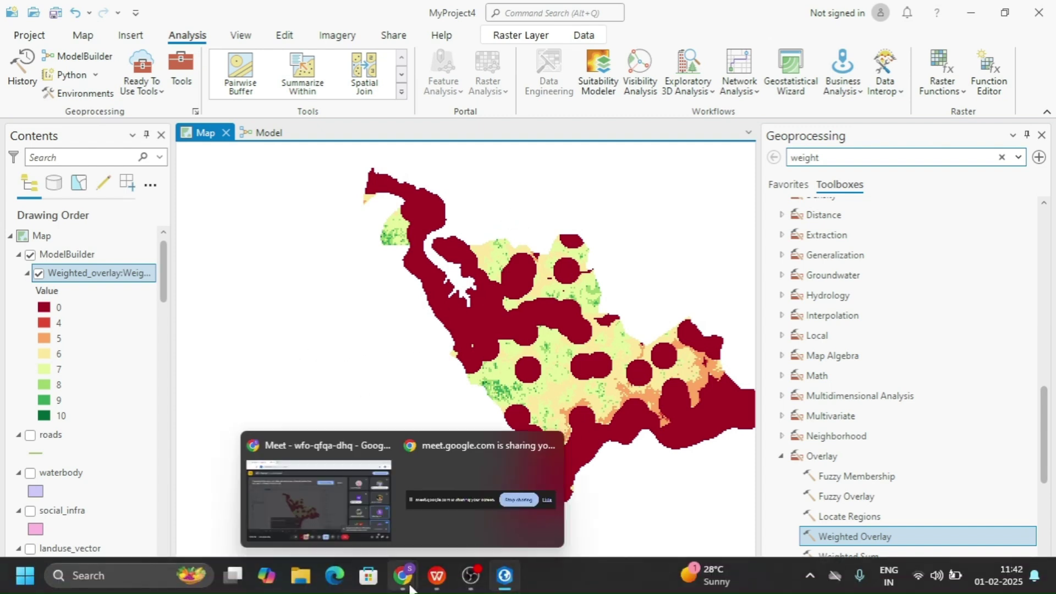